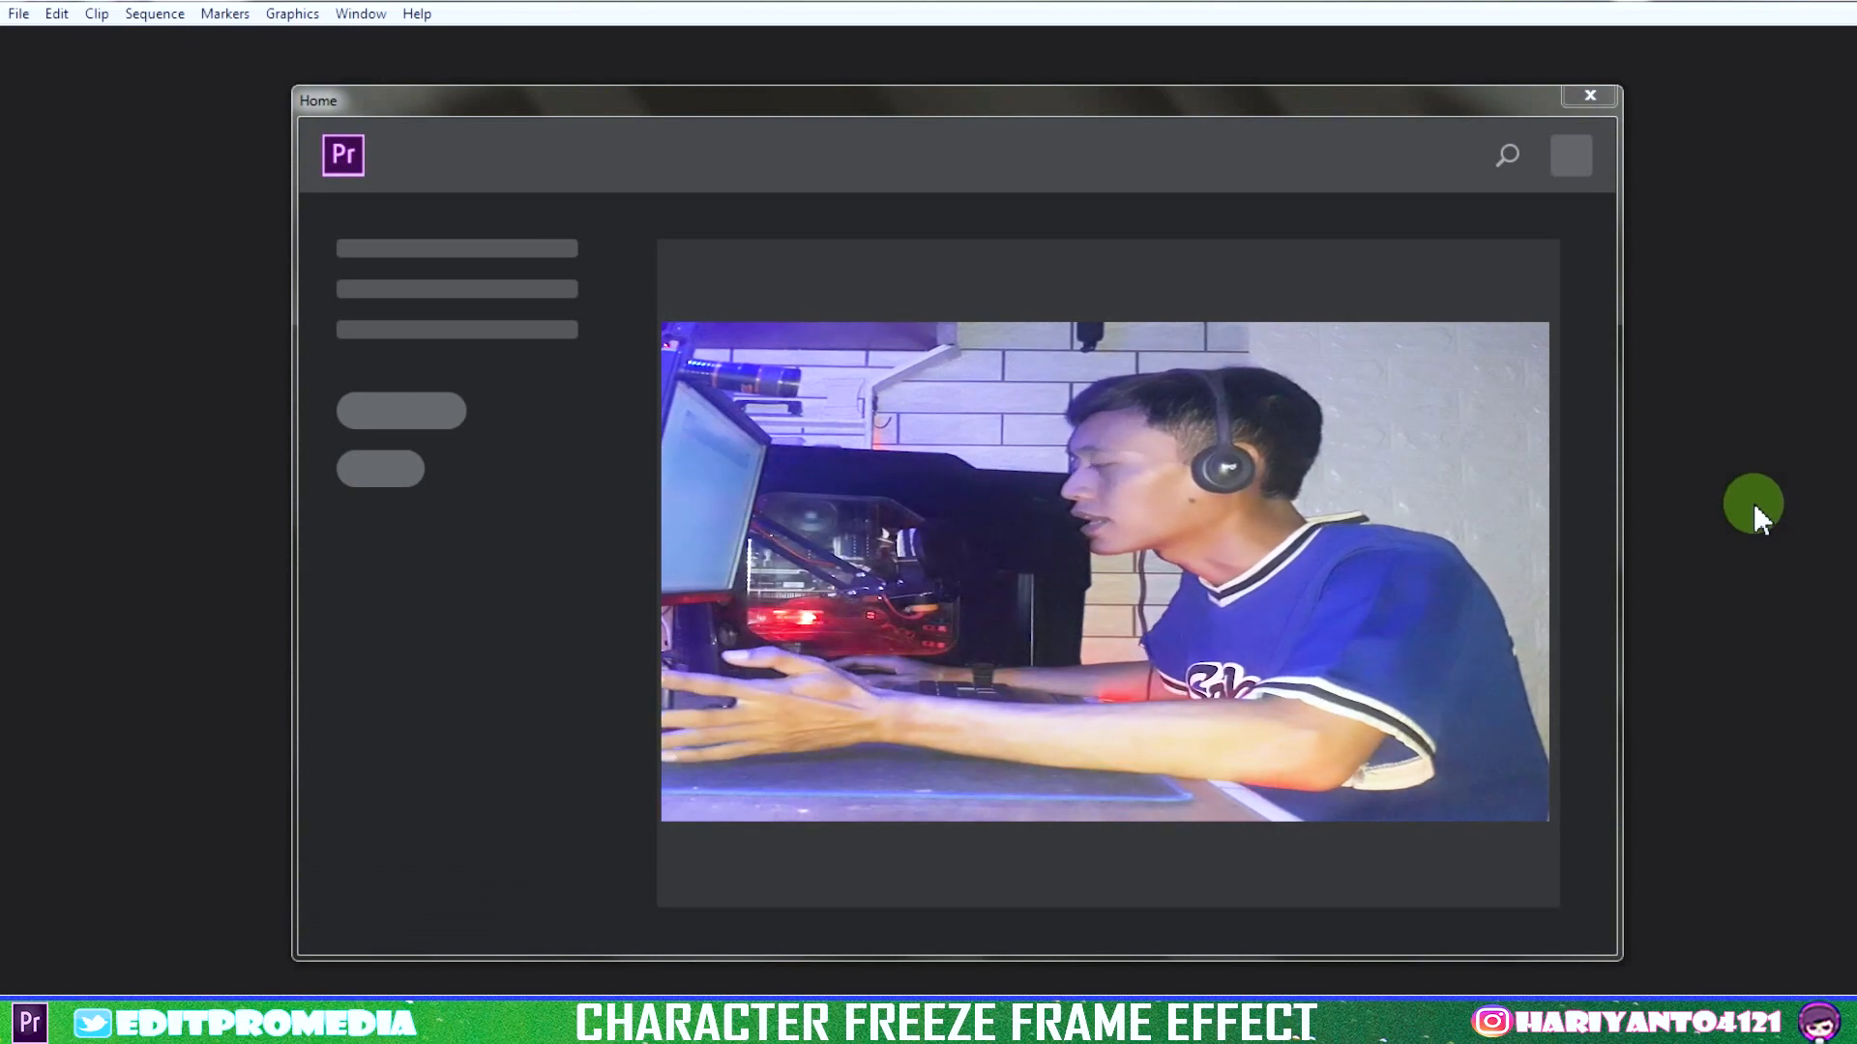
Create a new project named "Character Freeze Frame" with the default settings
left_click(437, 368)
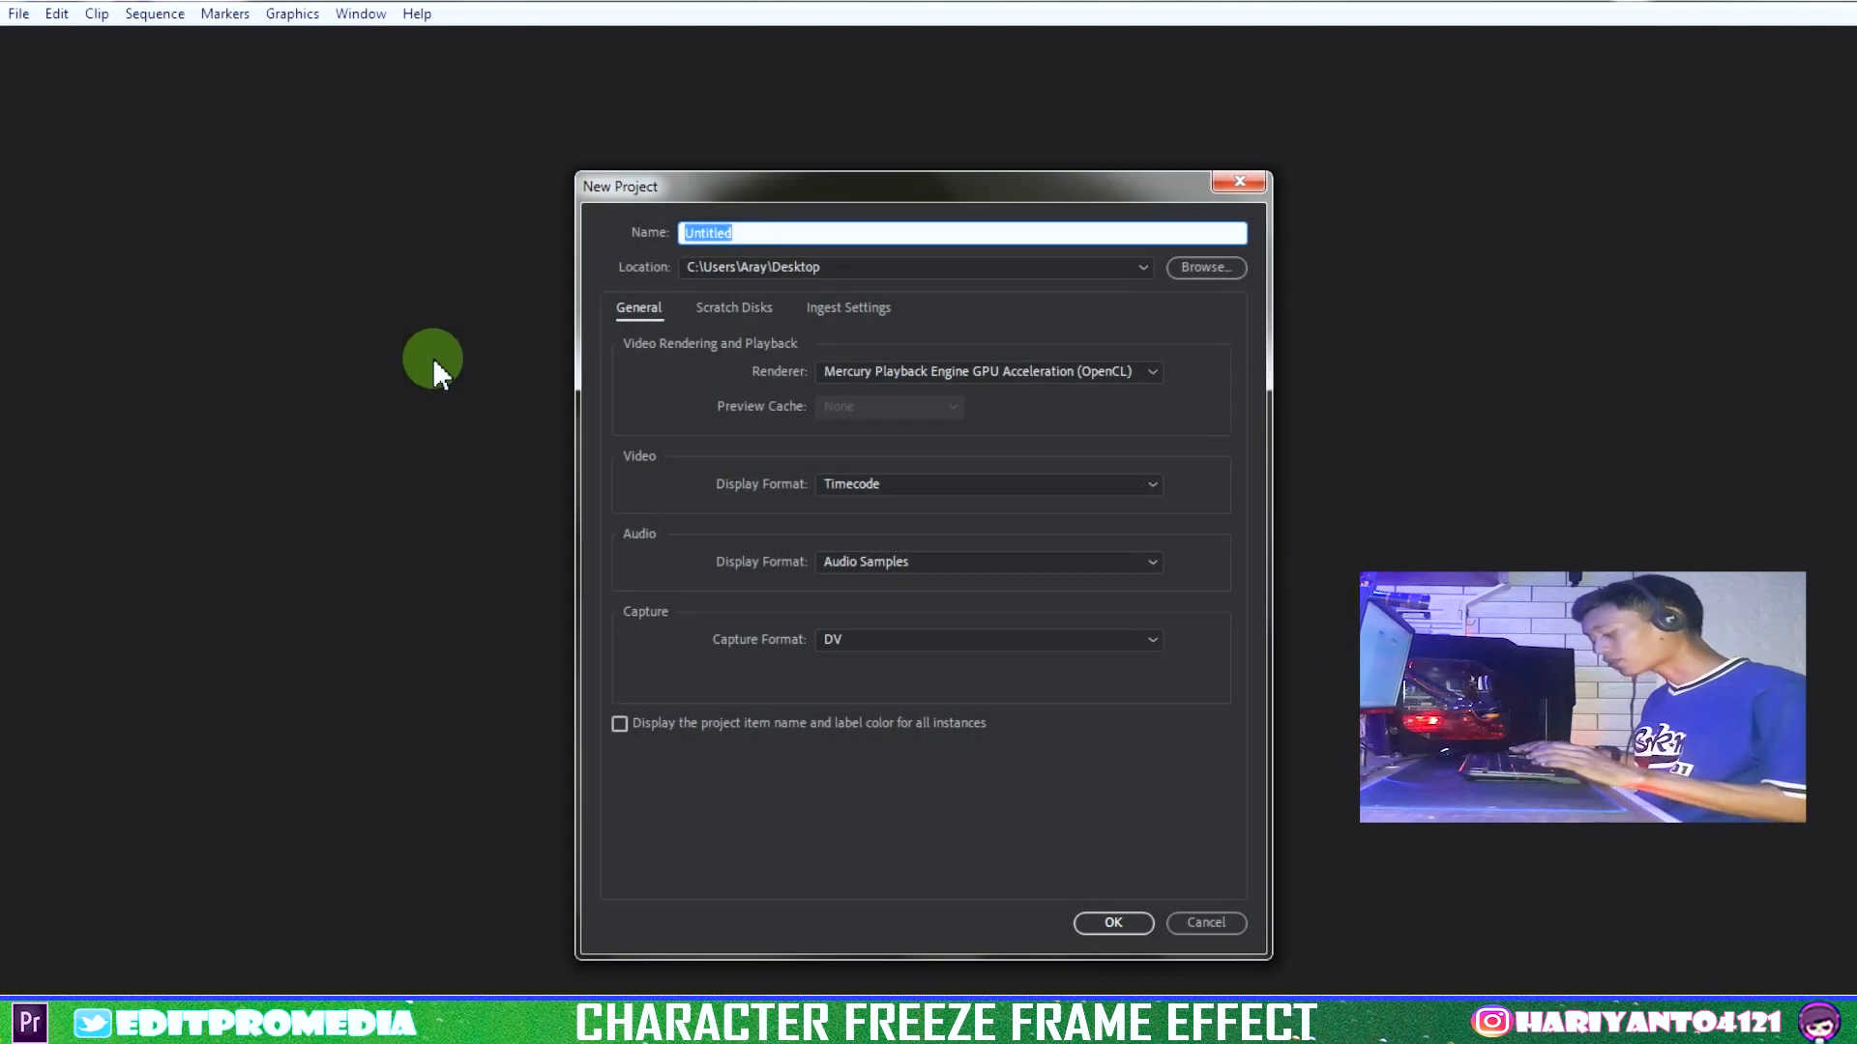
type("C")
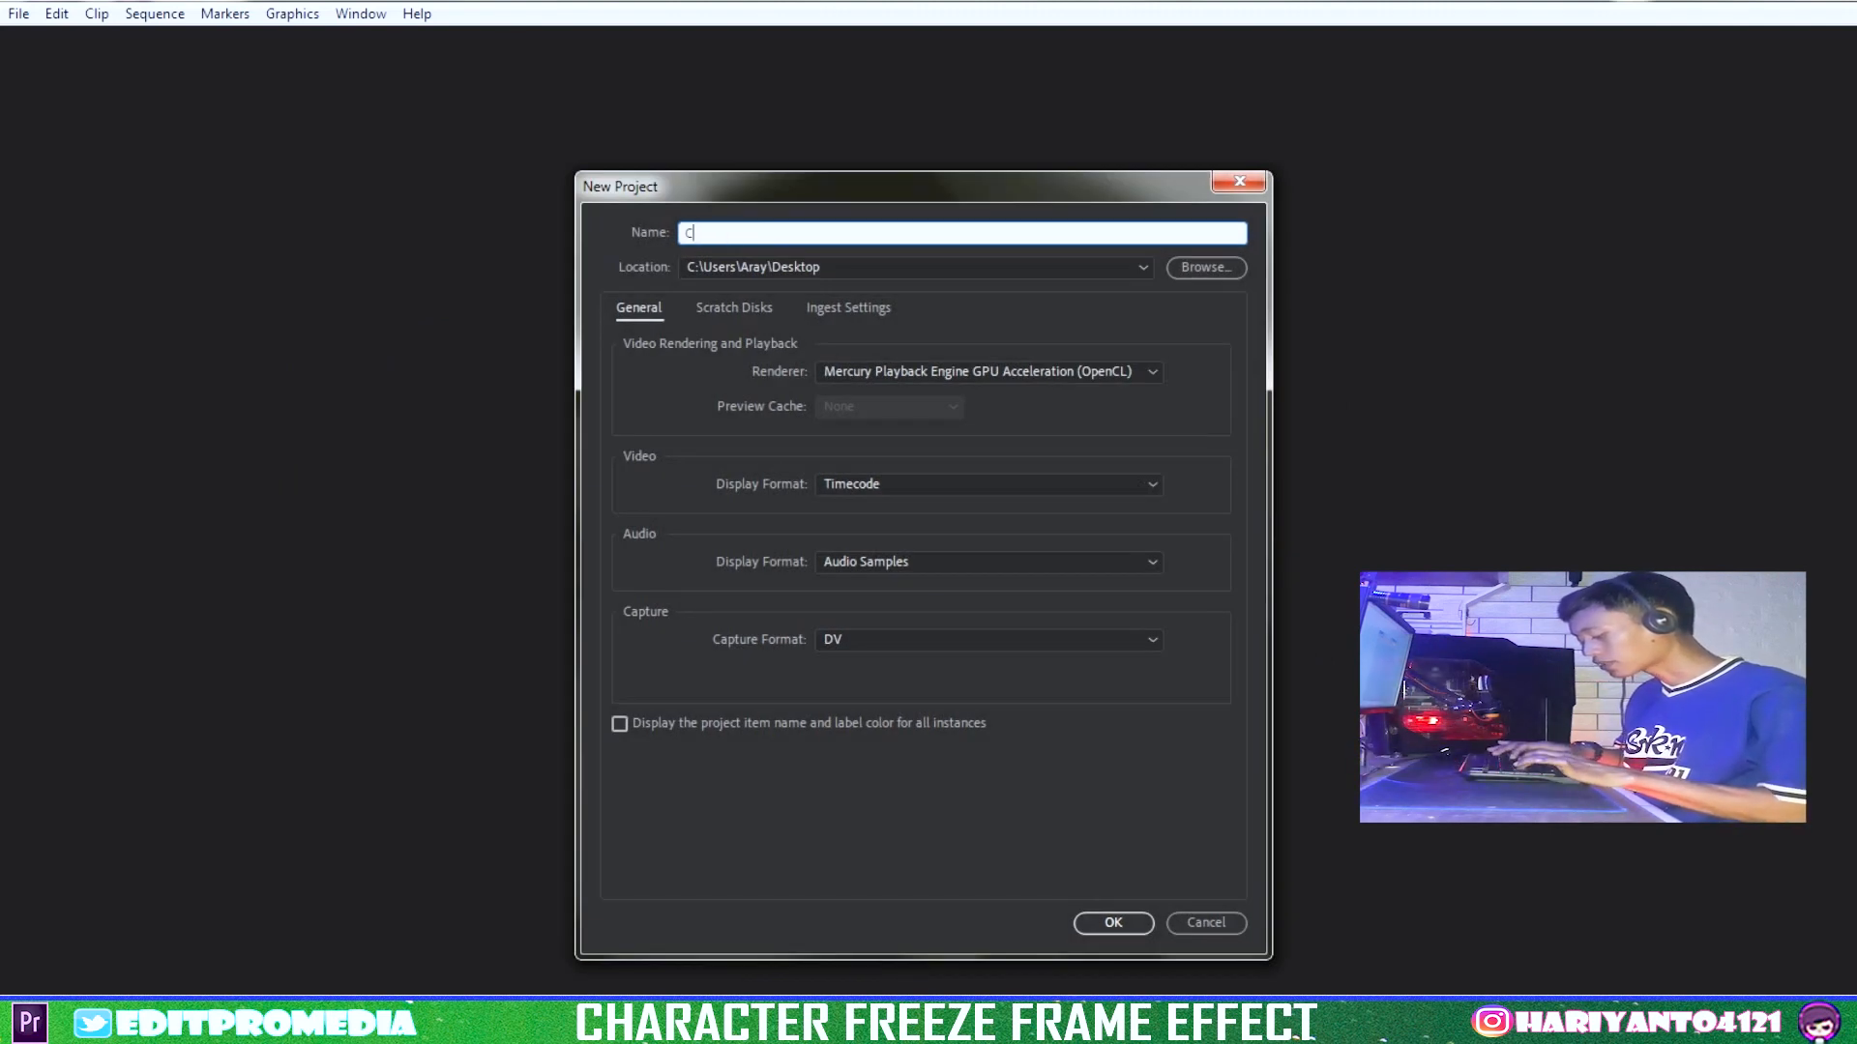
type("haracter")
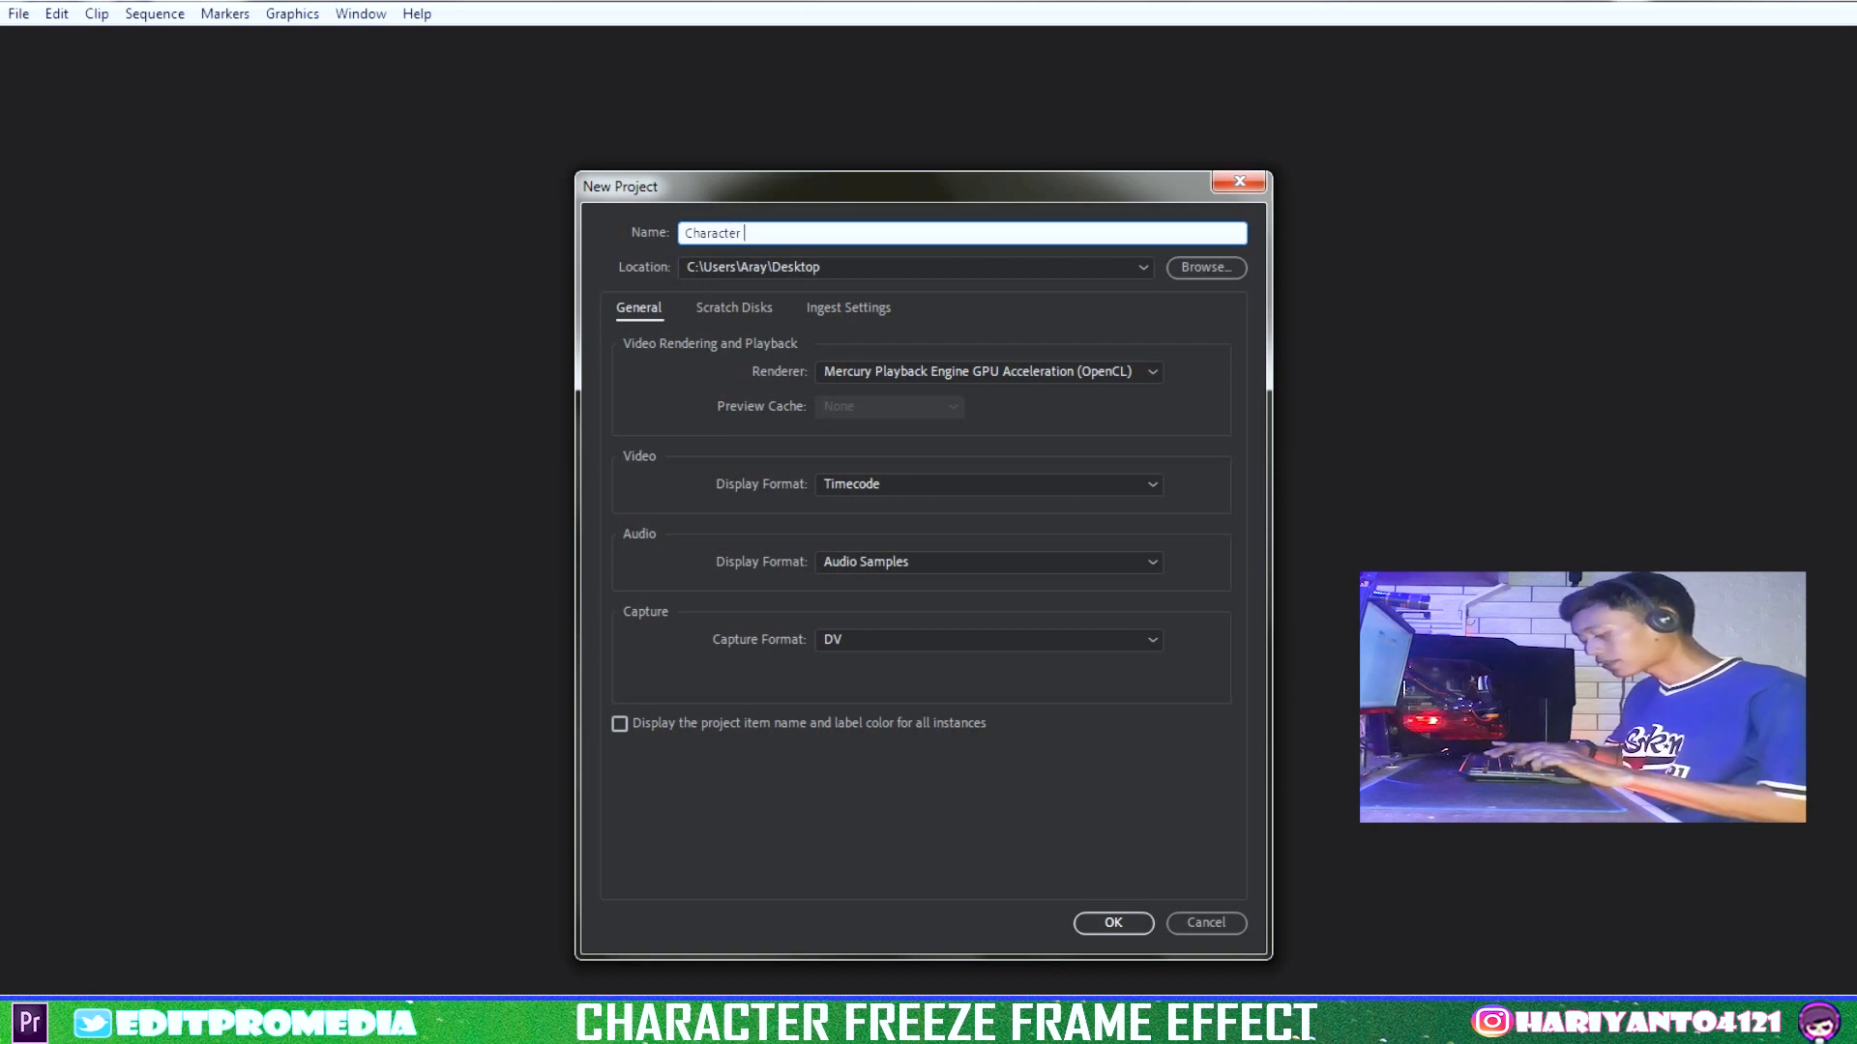
type(" Freeze")
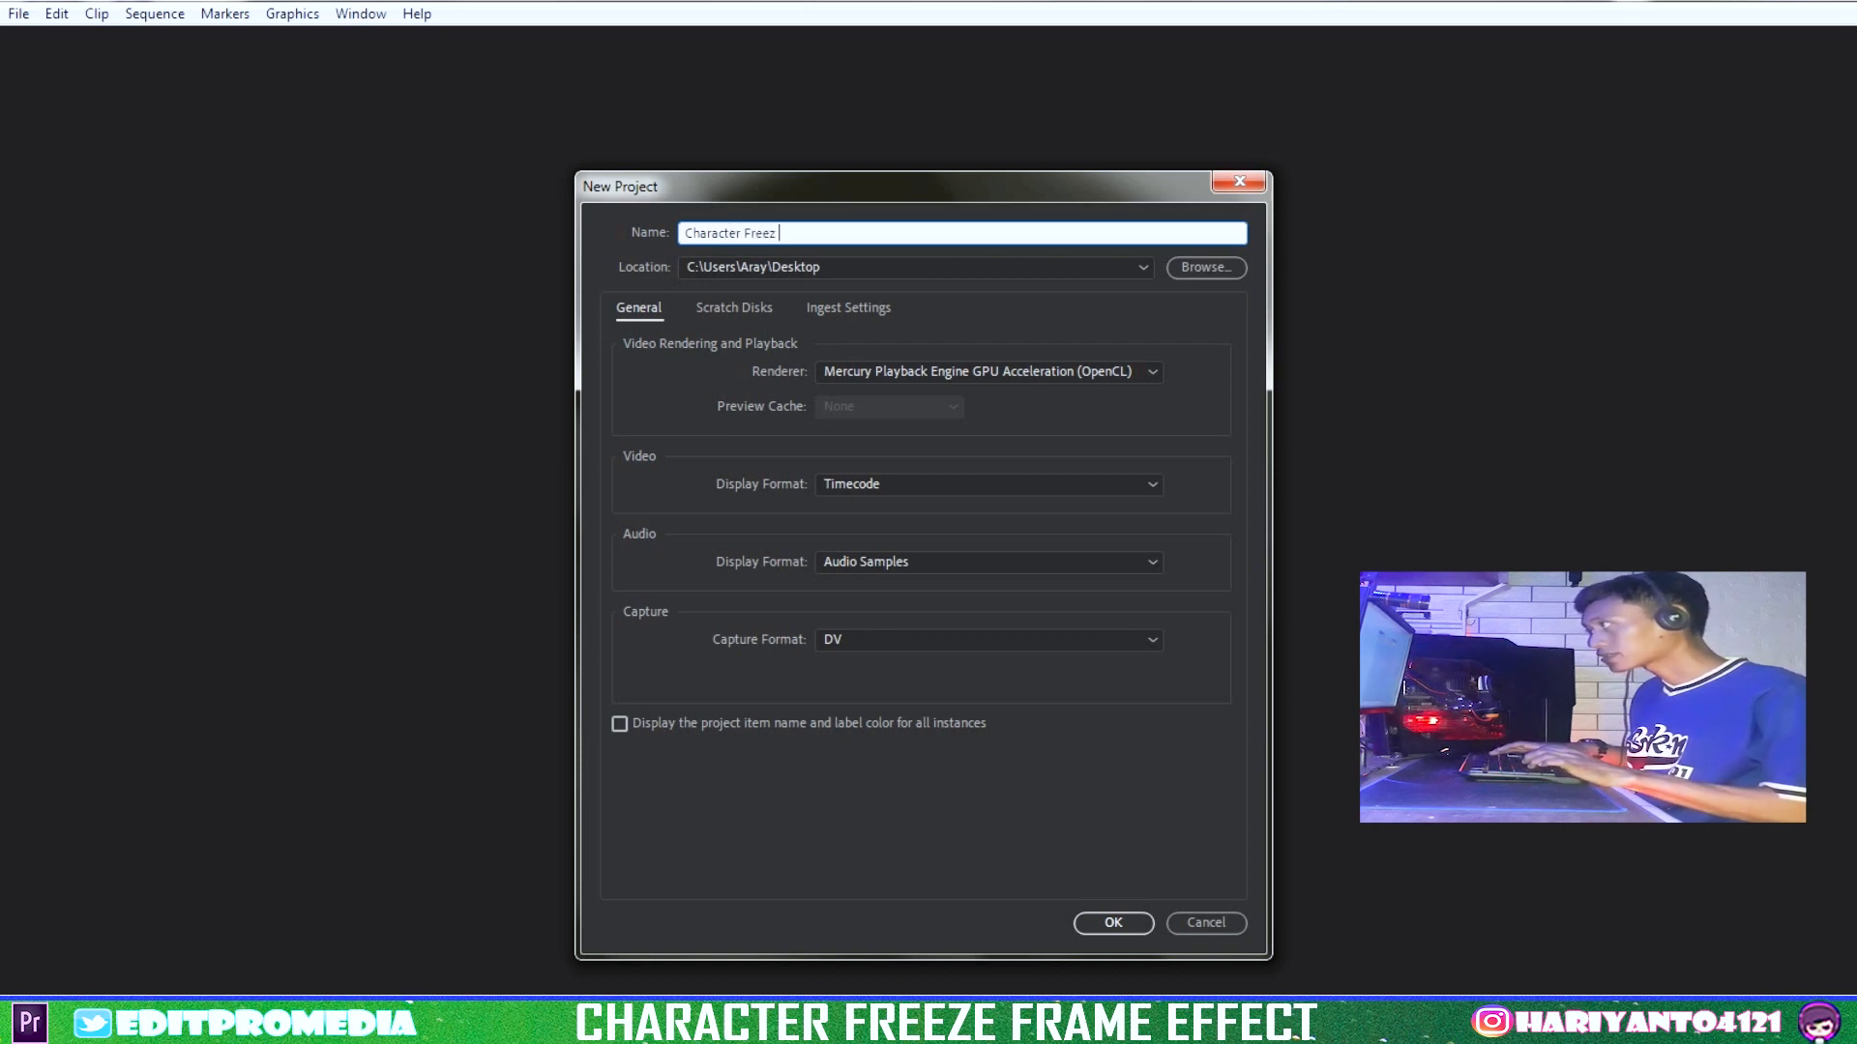
type(" Fra")
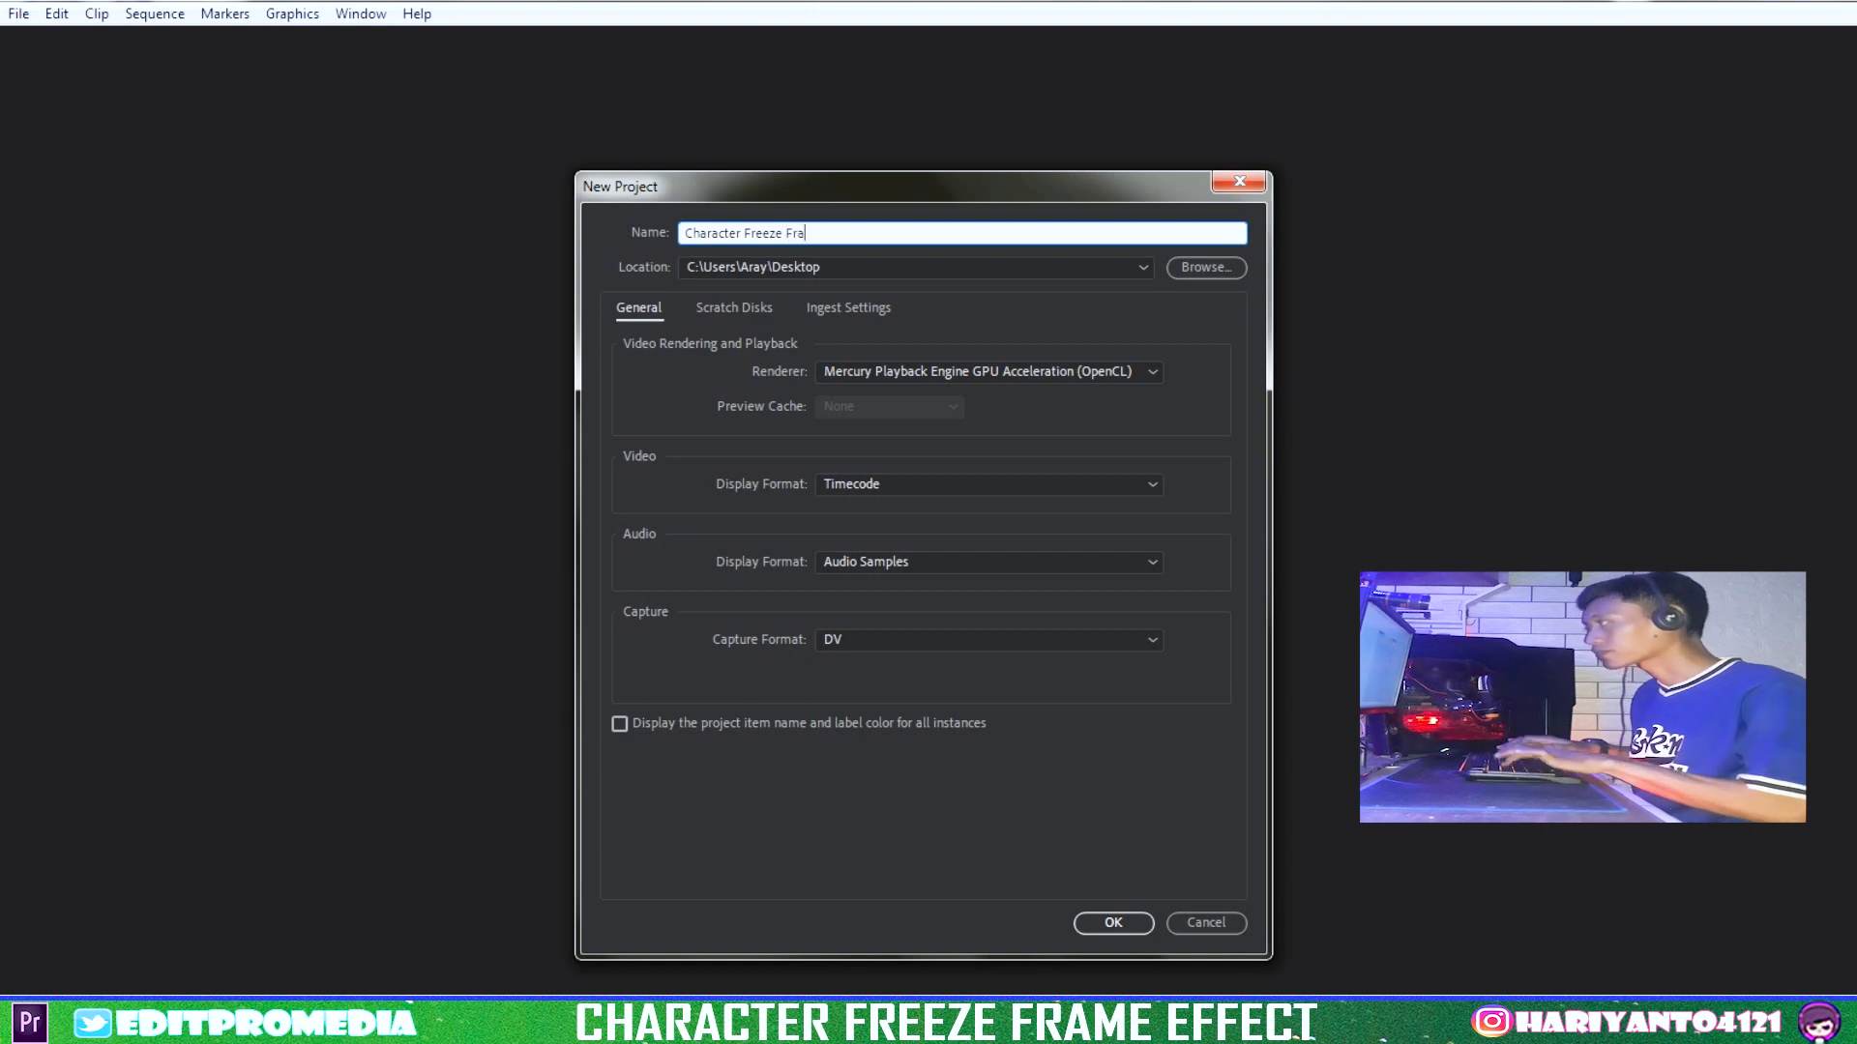
type("me")
key("Return")
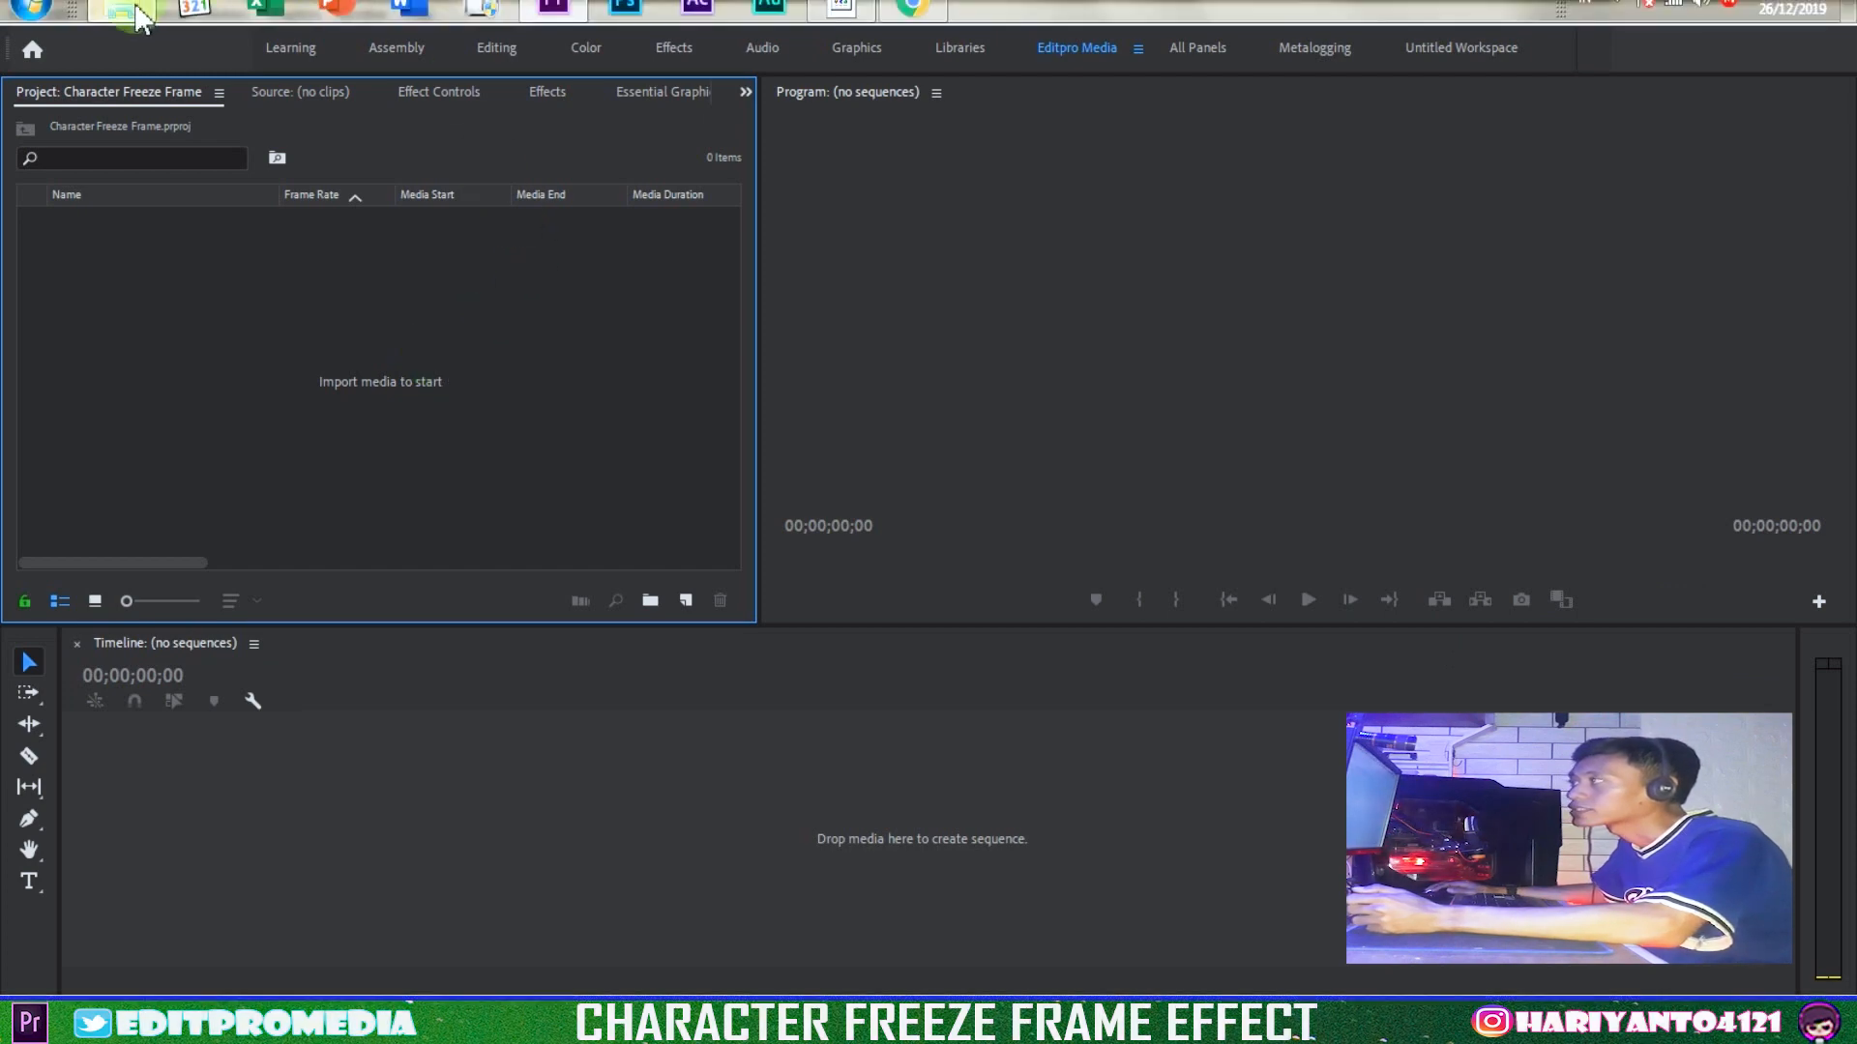
Import the "before" video from the Pictures library's New folder into the empty timeline, creating a sequence from it
left_click(136, 14)
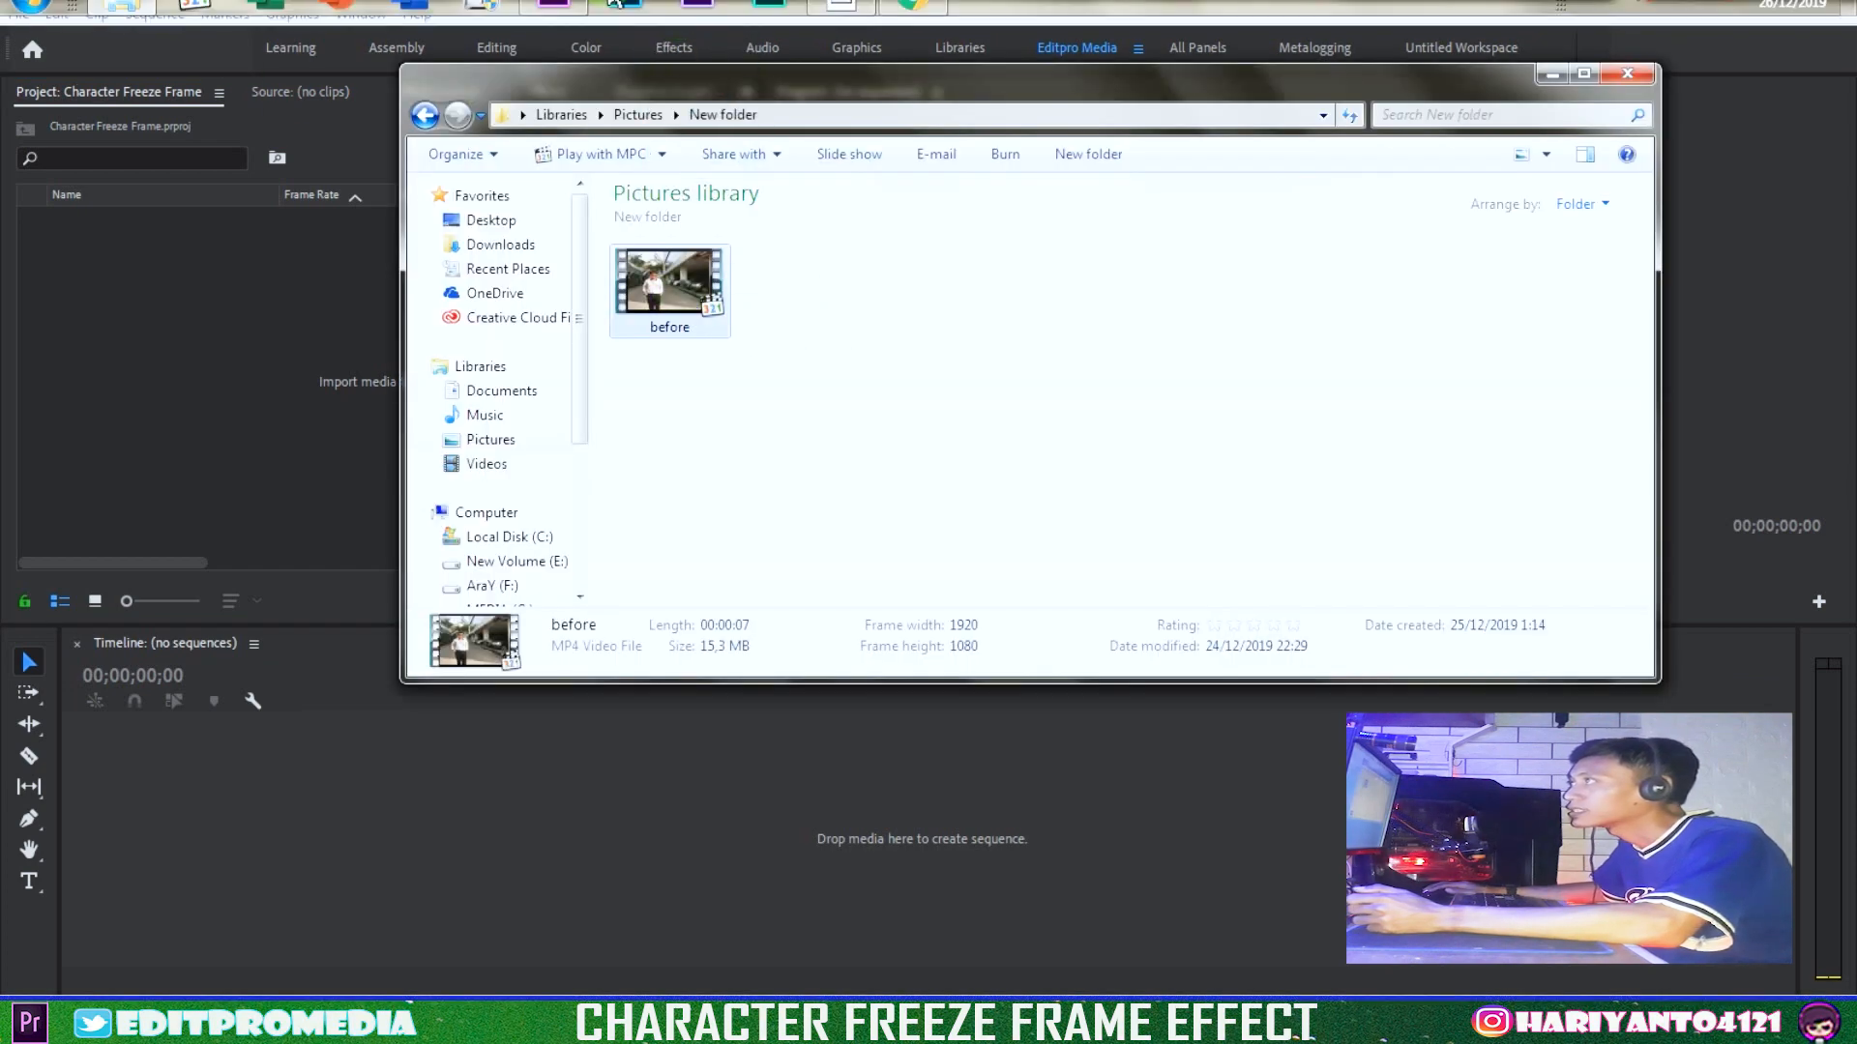
left_click(553, 12)
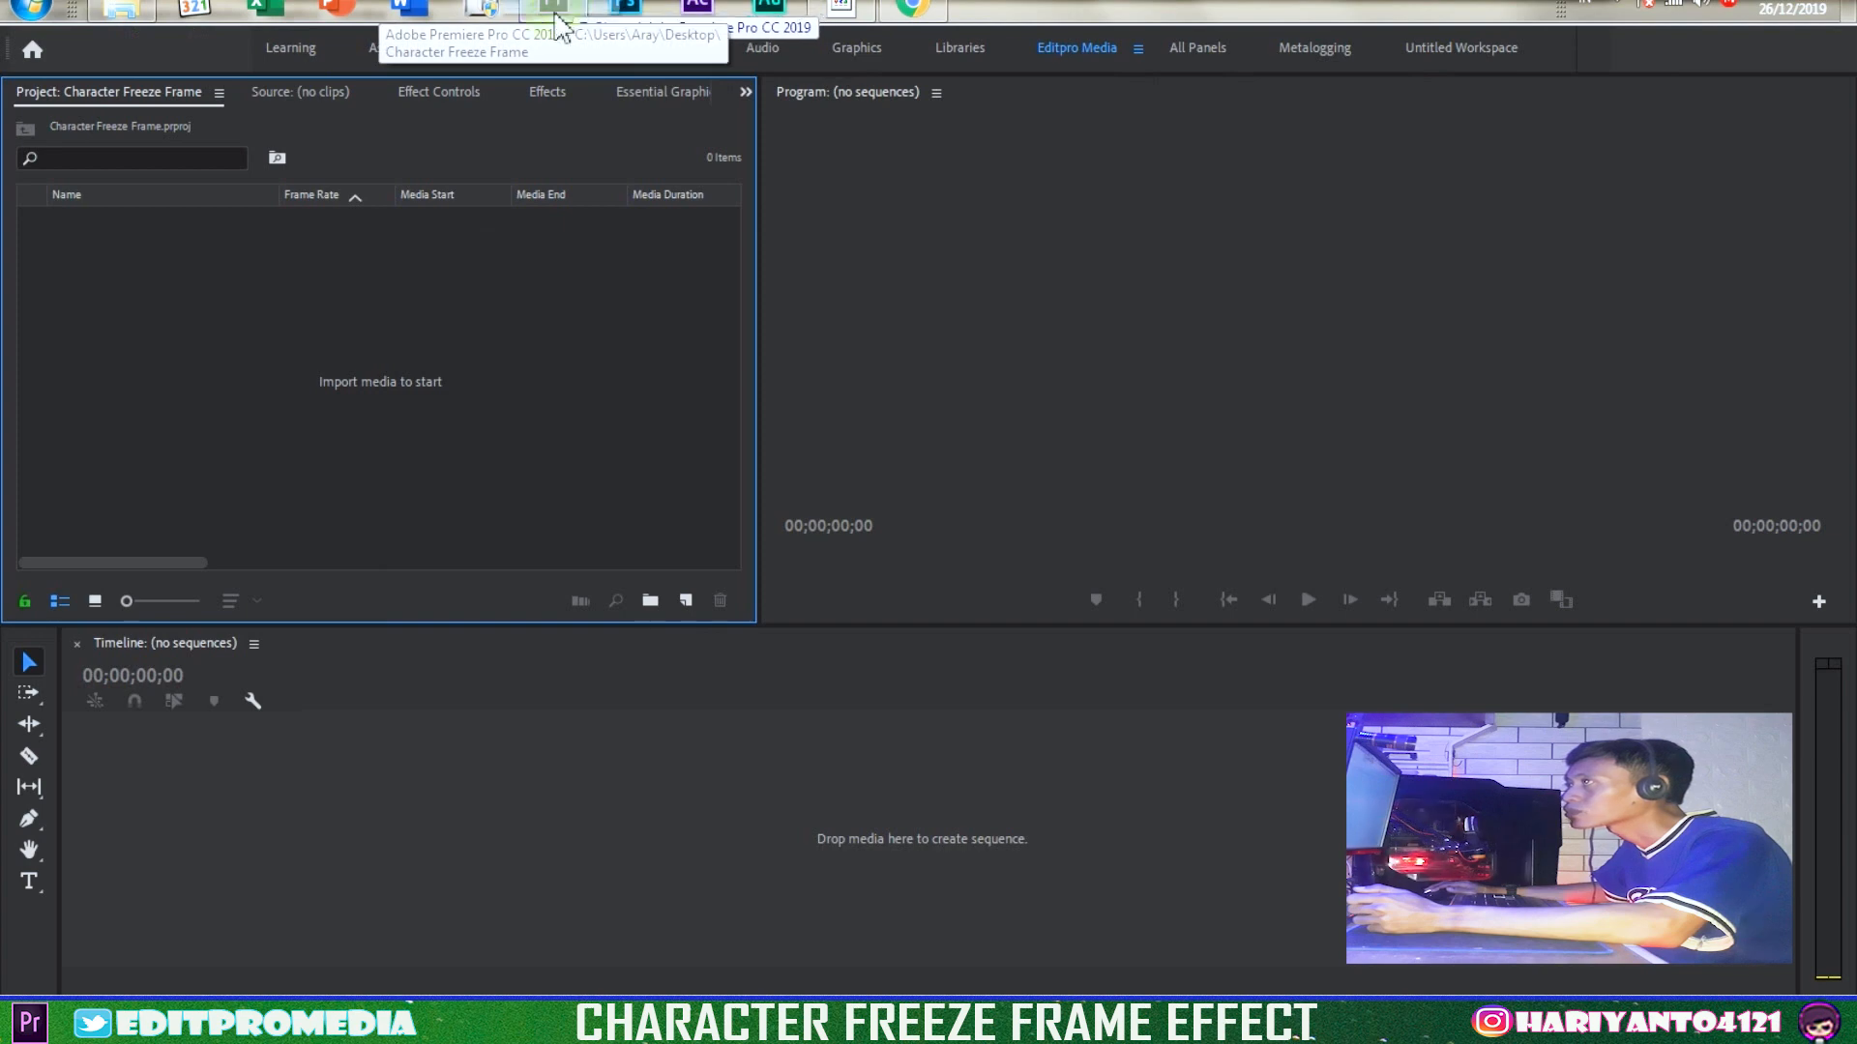
left_click_drag(555, 16, 503, 835)
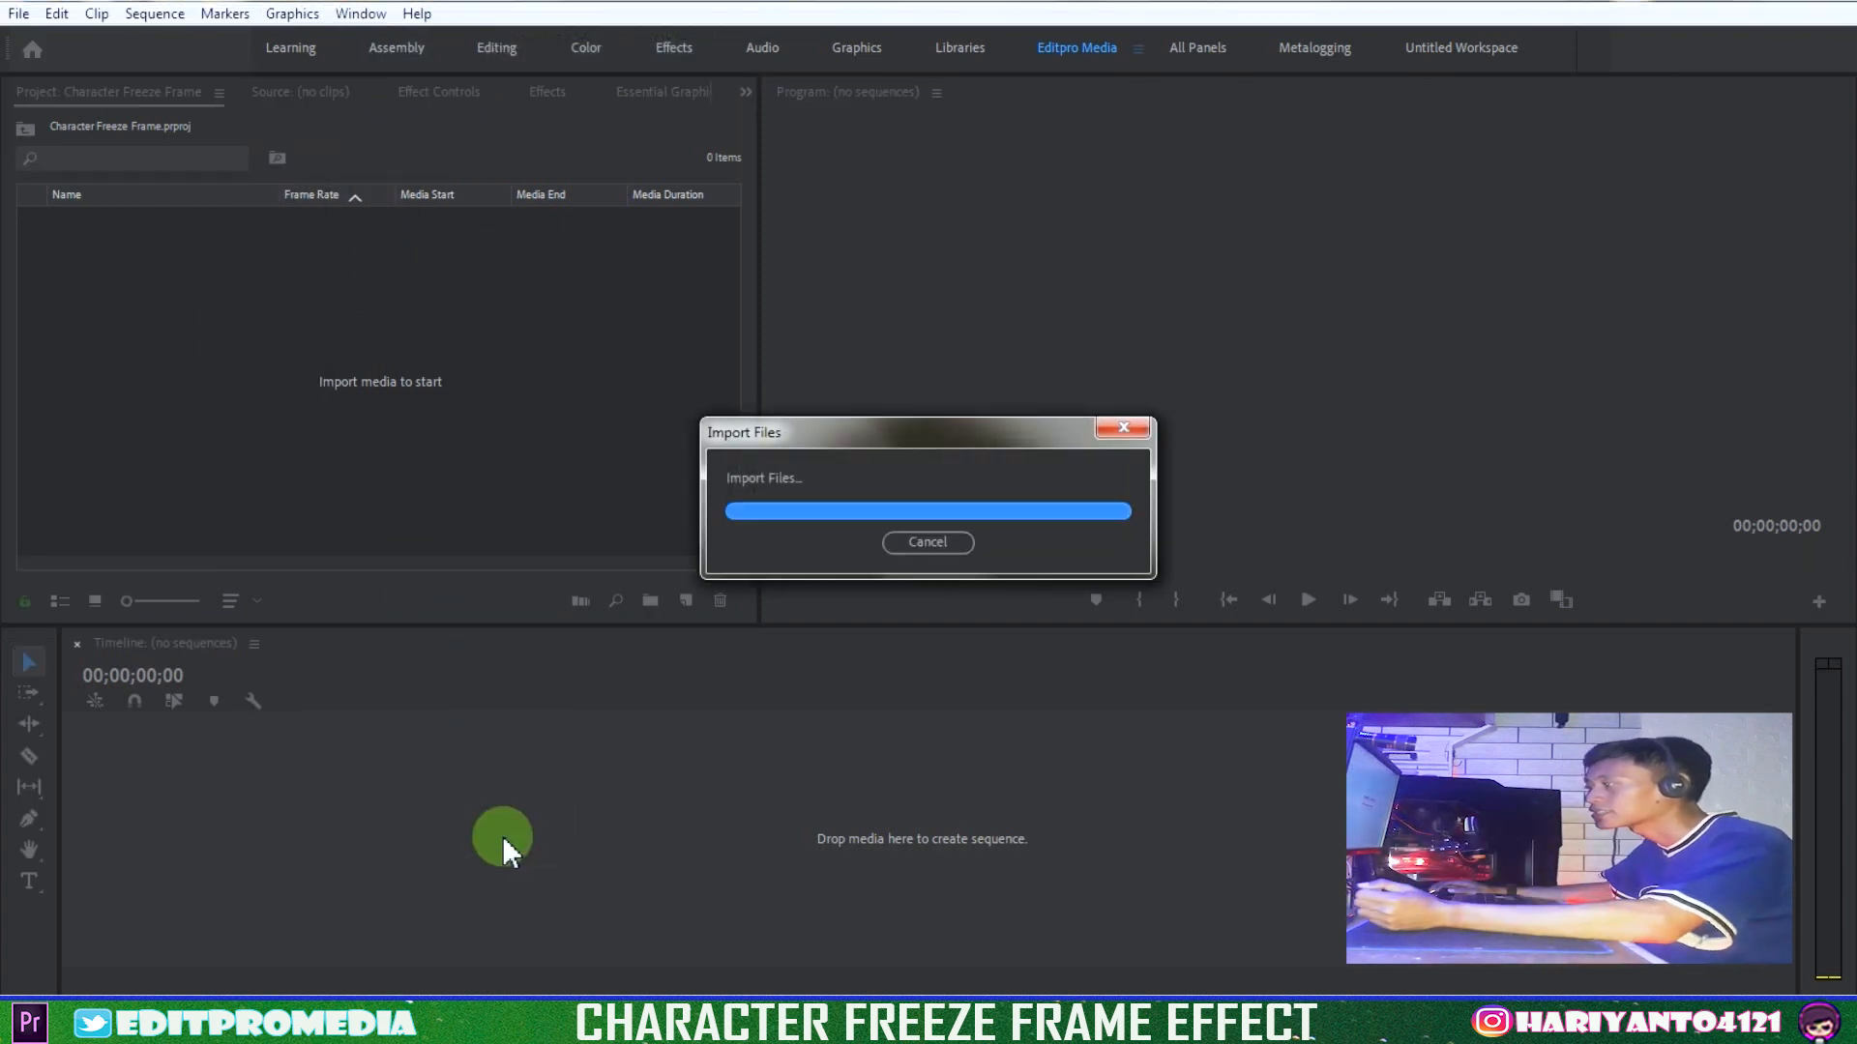
left_click_drag(1046, 978, 676, 972)
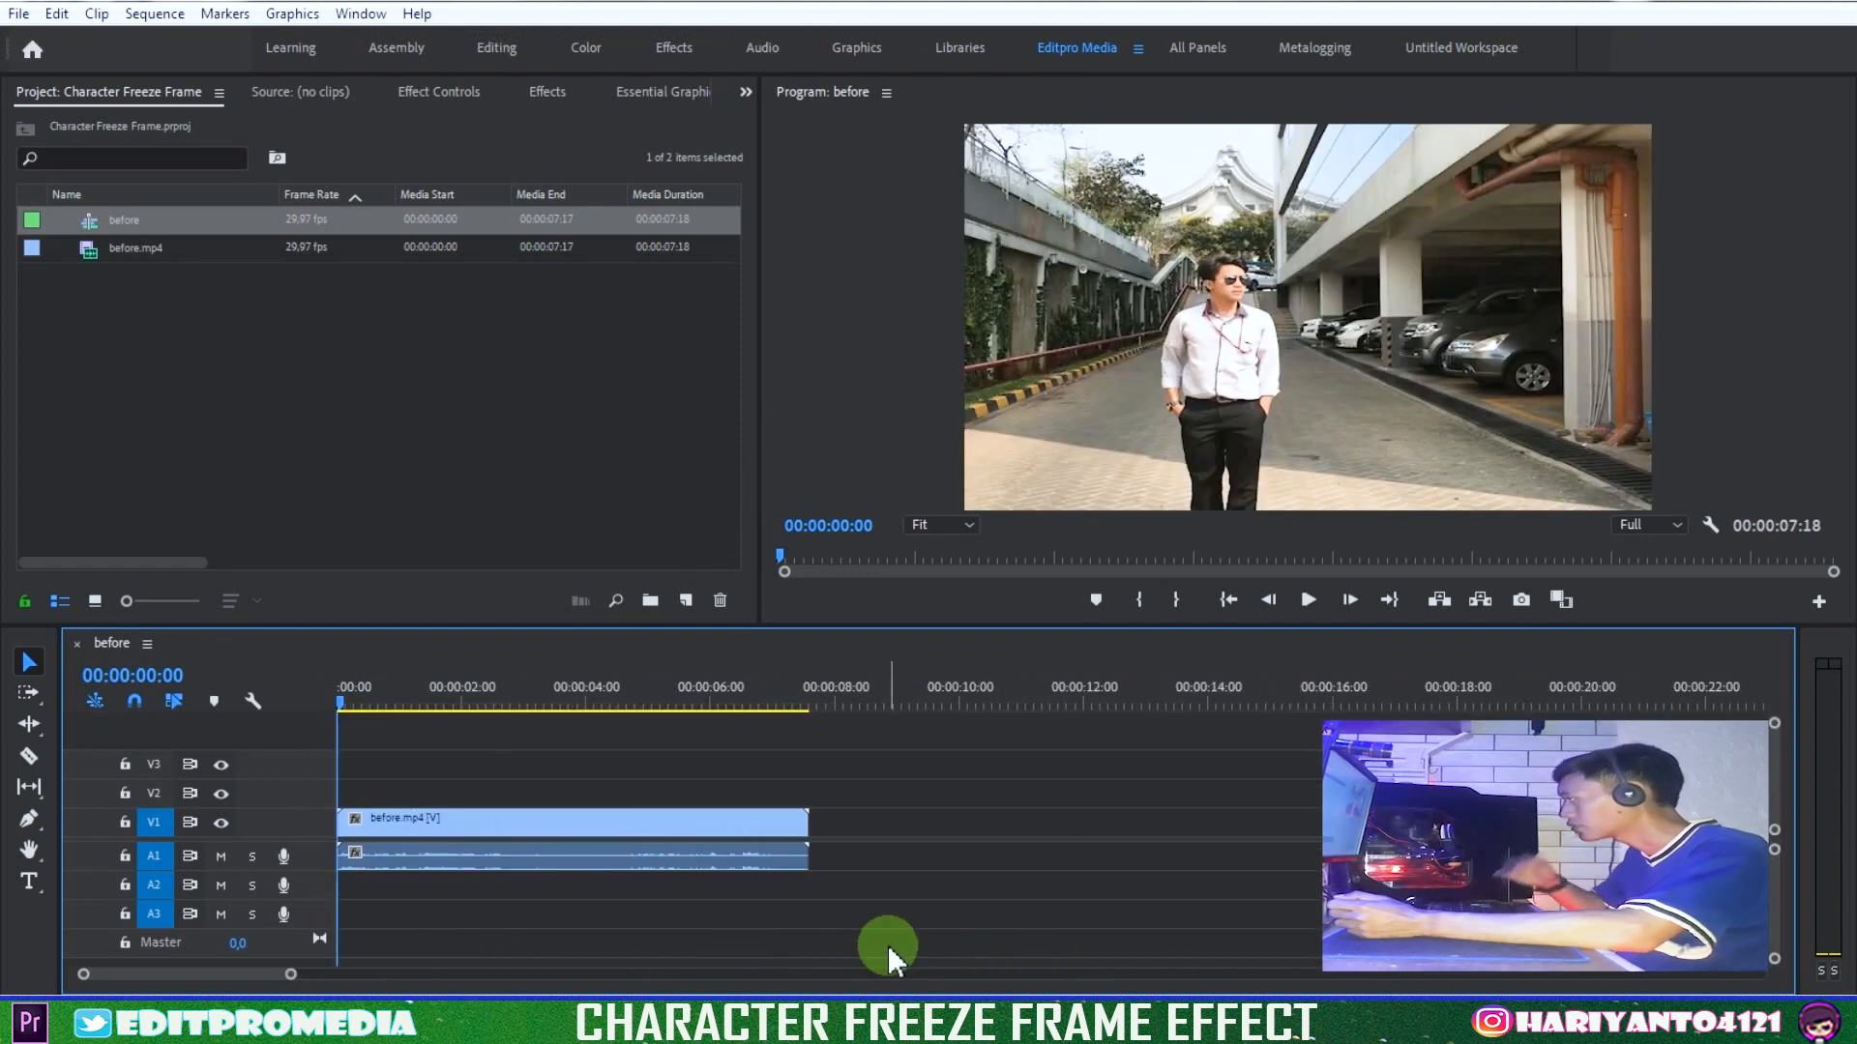
Preview the clip, trim its beginning up to 00:00:02:24, and ripple delete the gap at the start
key("space")
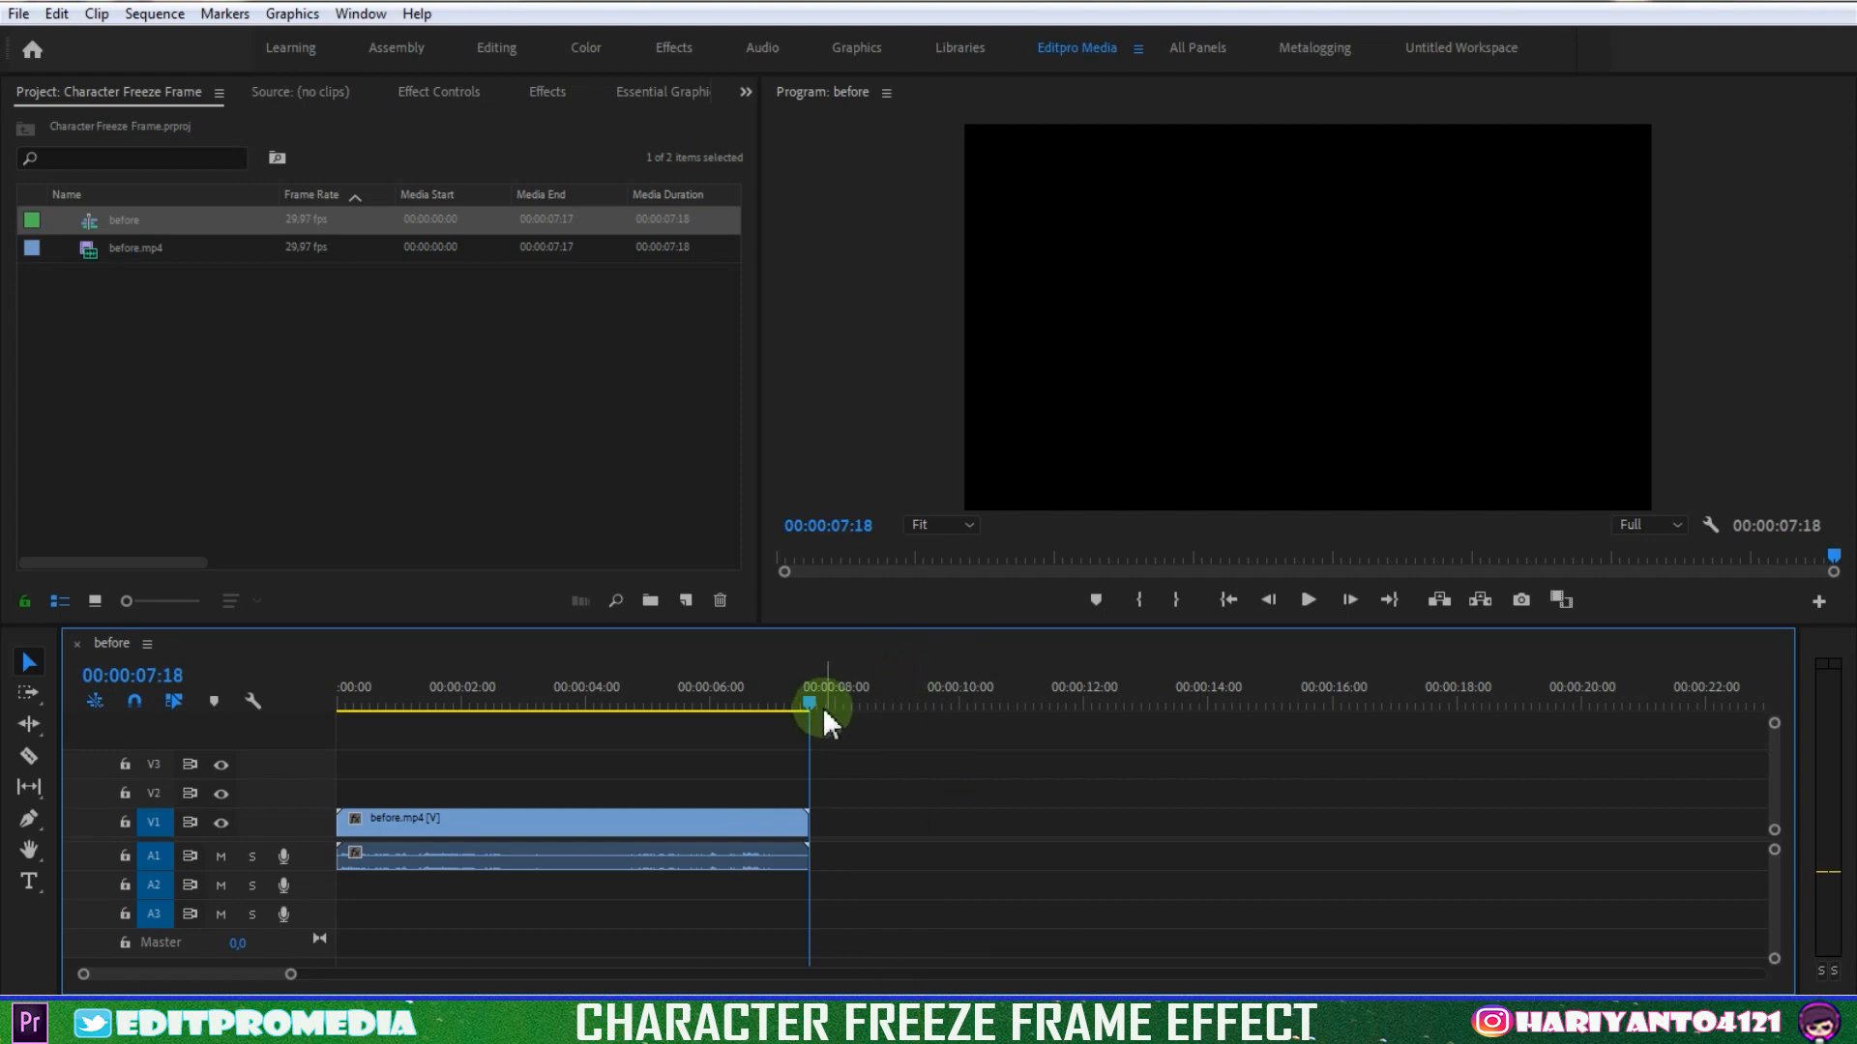
left_click_drag(811, 702, 515, 768)
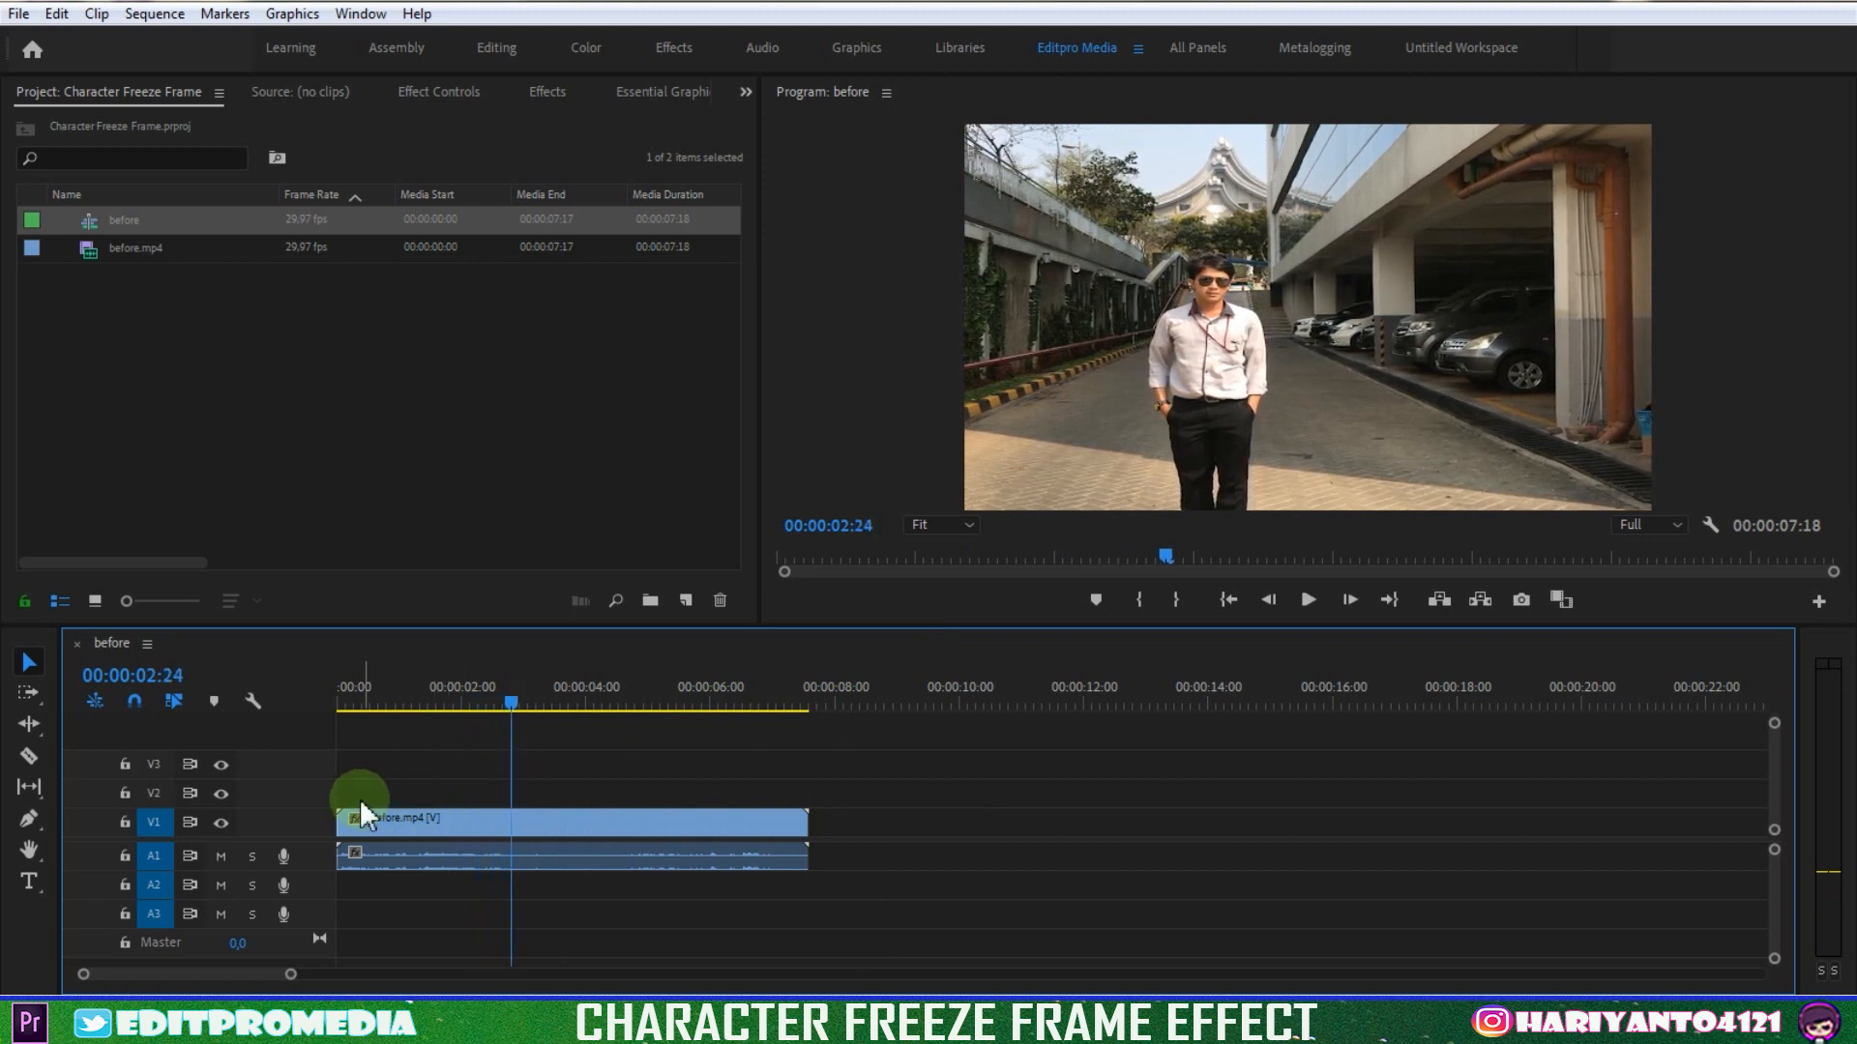
left_click_drag(341, 817, 512, 820)
left_click(470, 822)
right_click(474, 822)
left_click(498, 838)
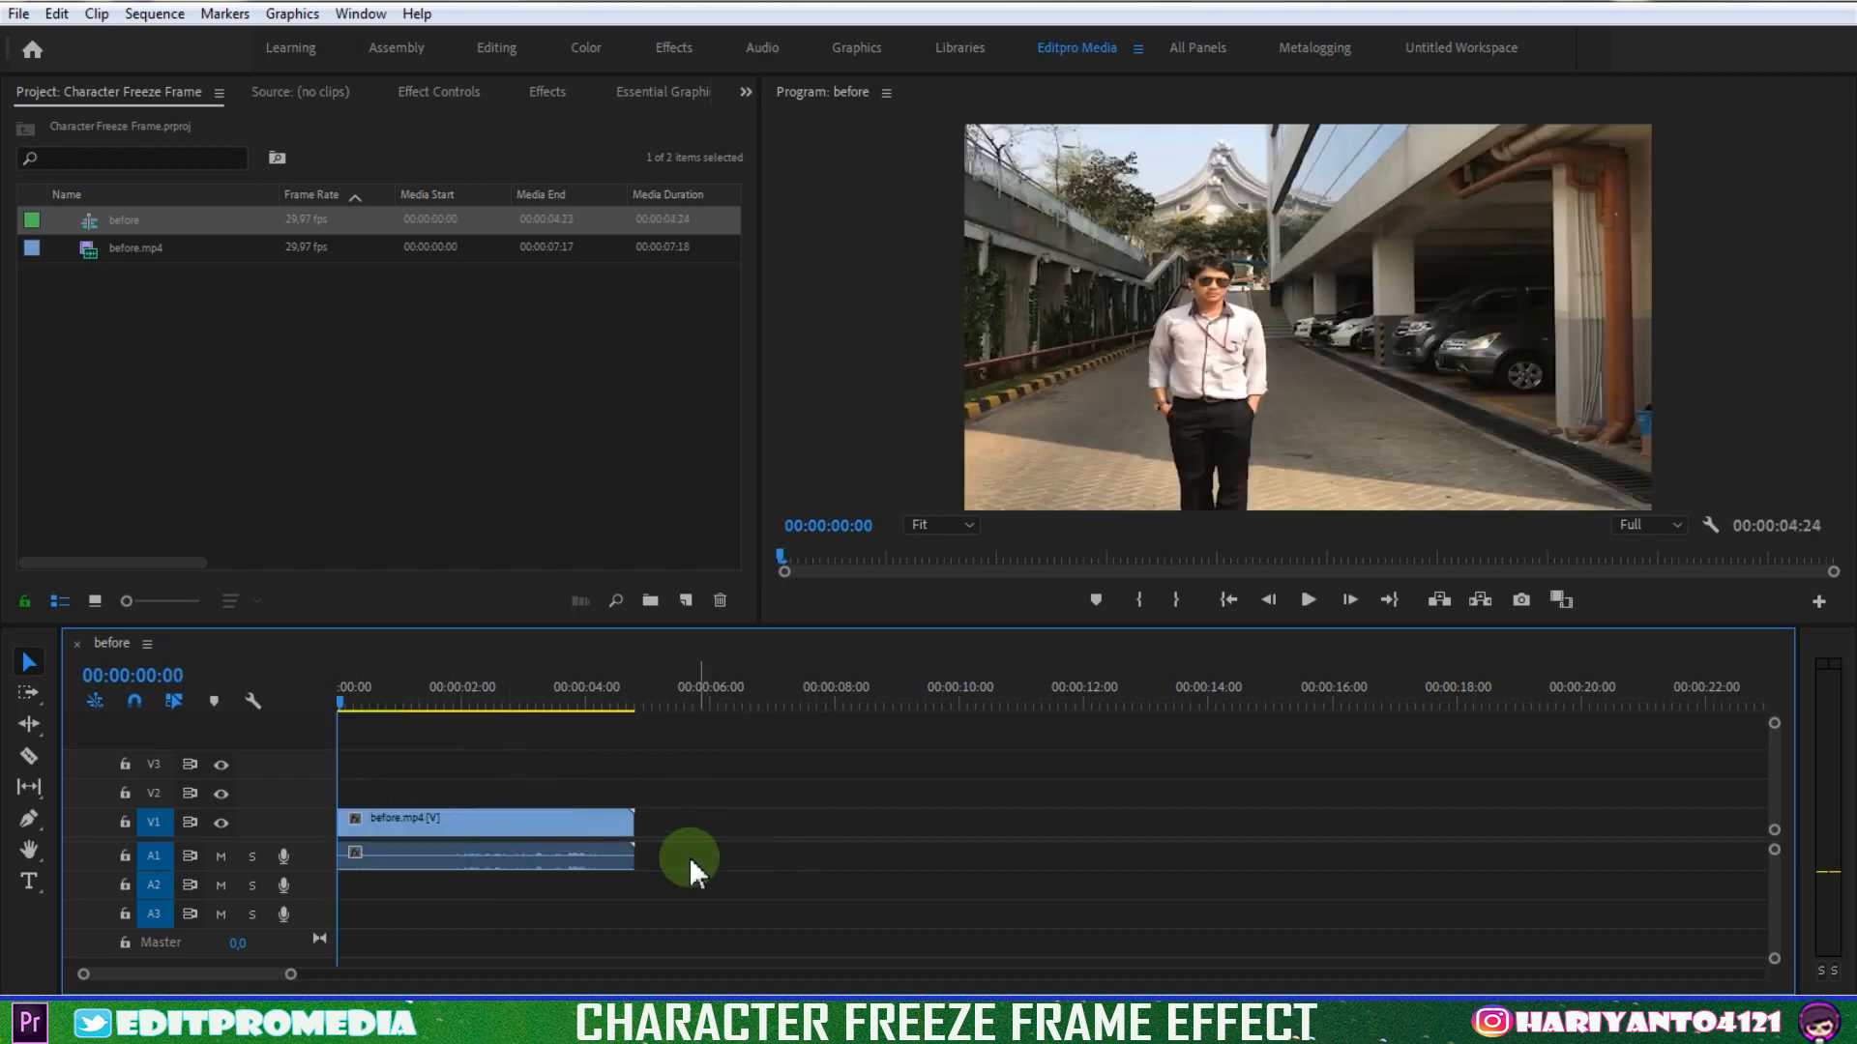
Unlink the before.mp4 clip's audio from its video and delete the audio
left_click(588, 859)
right_click(588, 859)
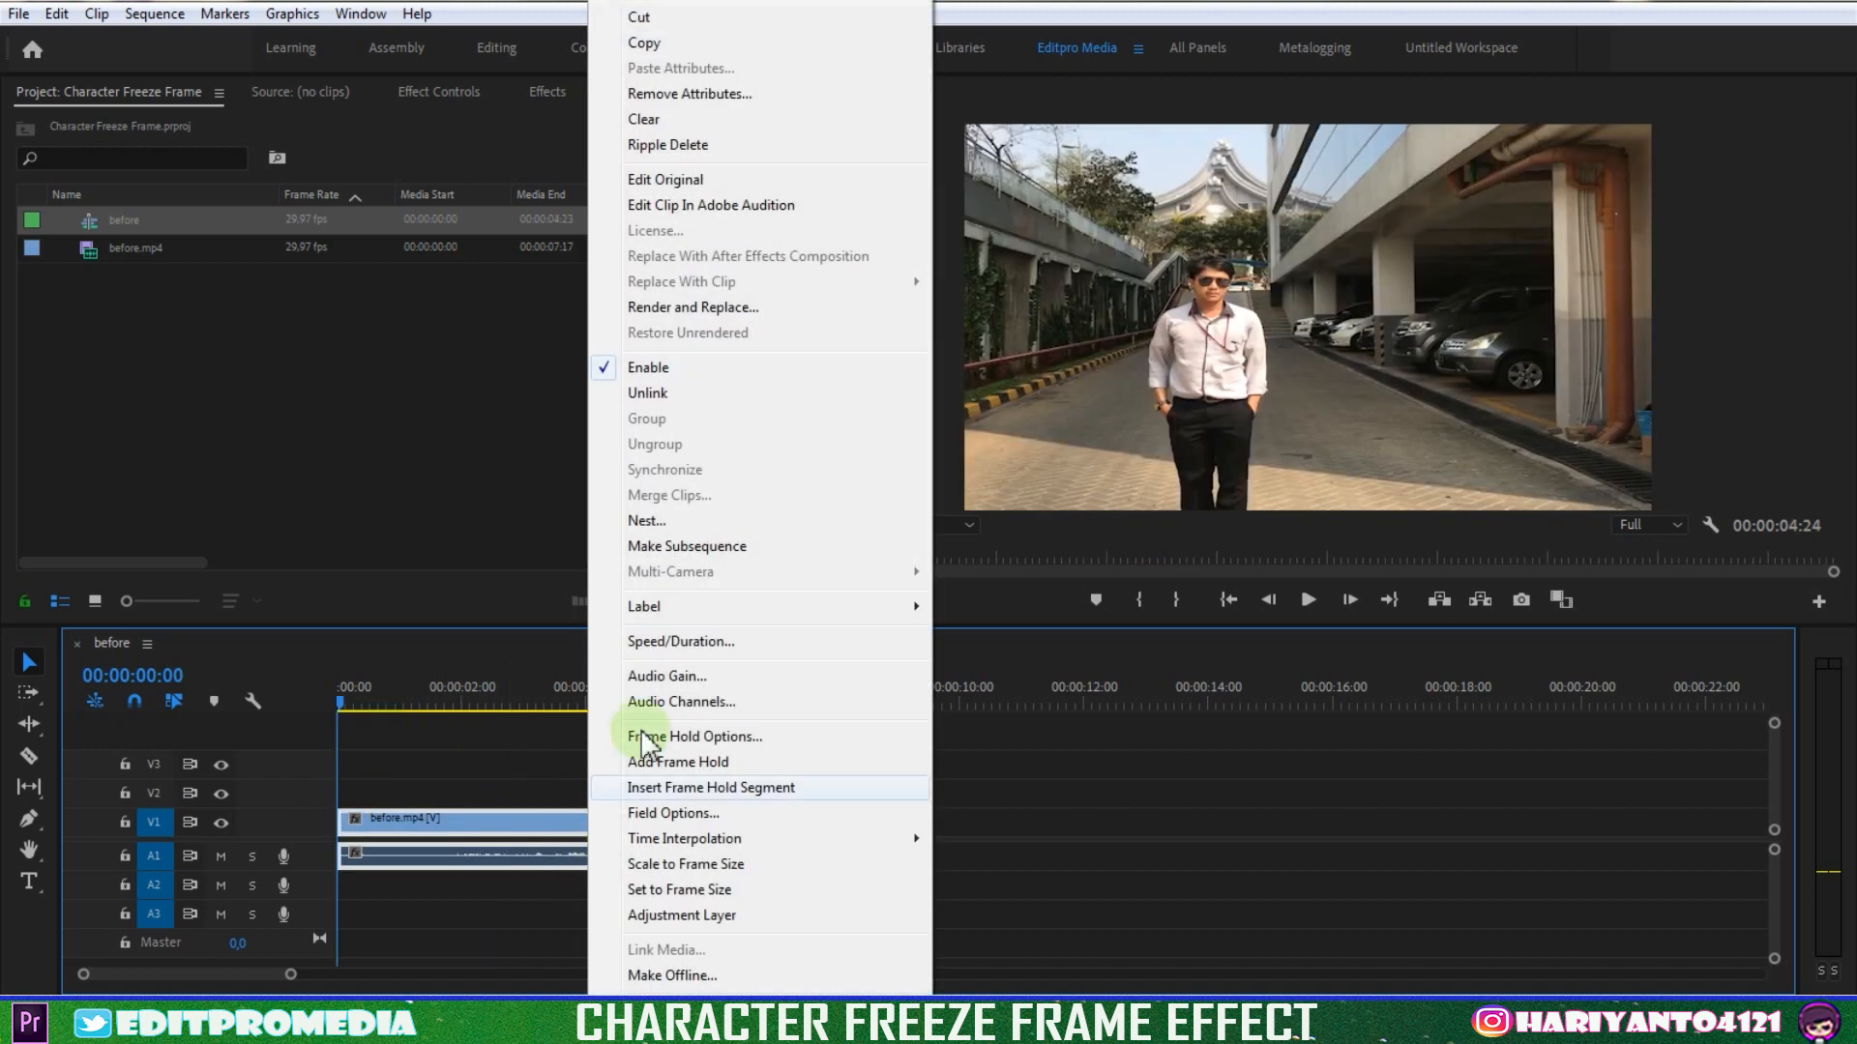
left_click(668, 394)
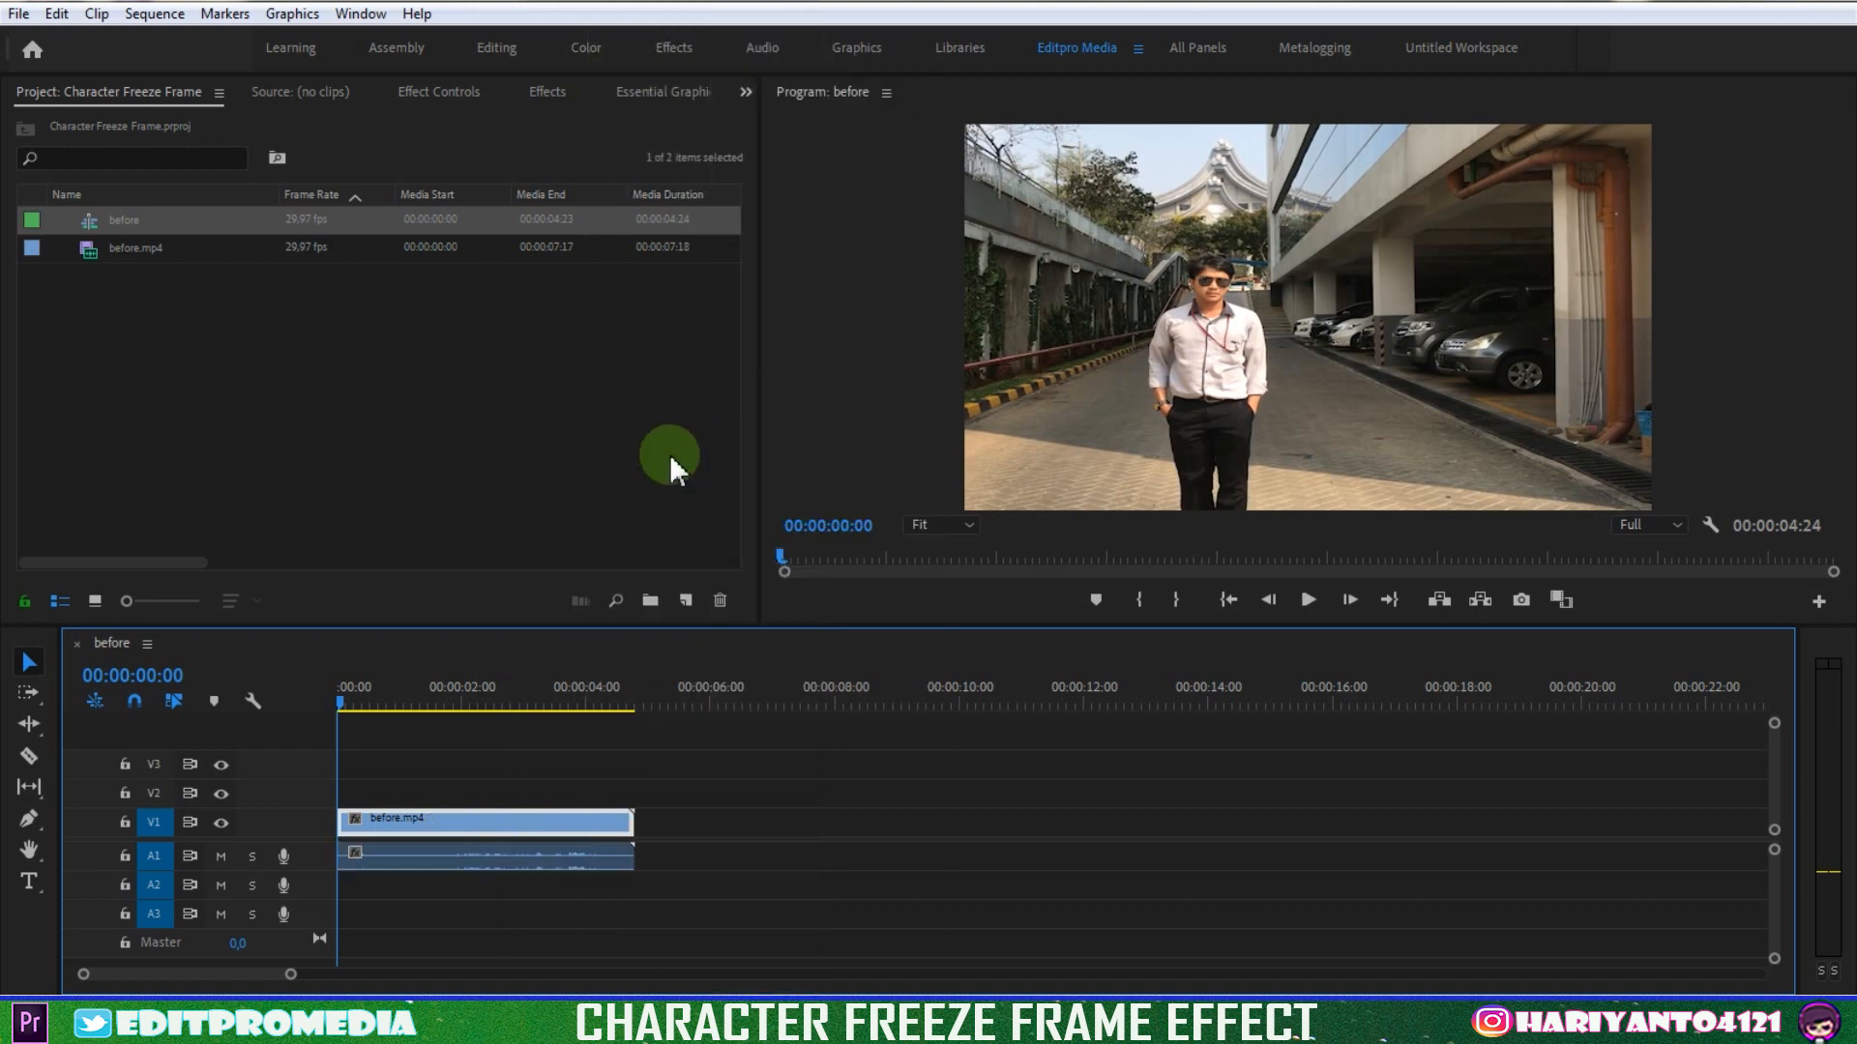
left_click(588, 857)
key("Delete")
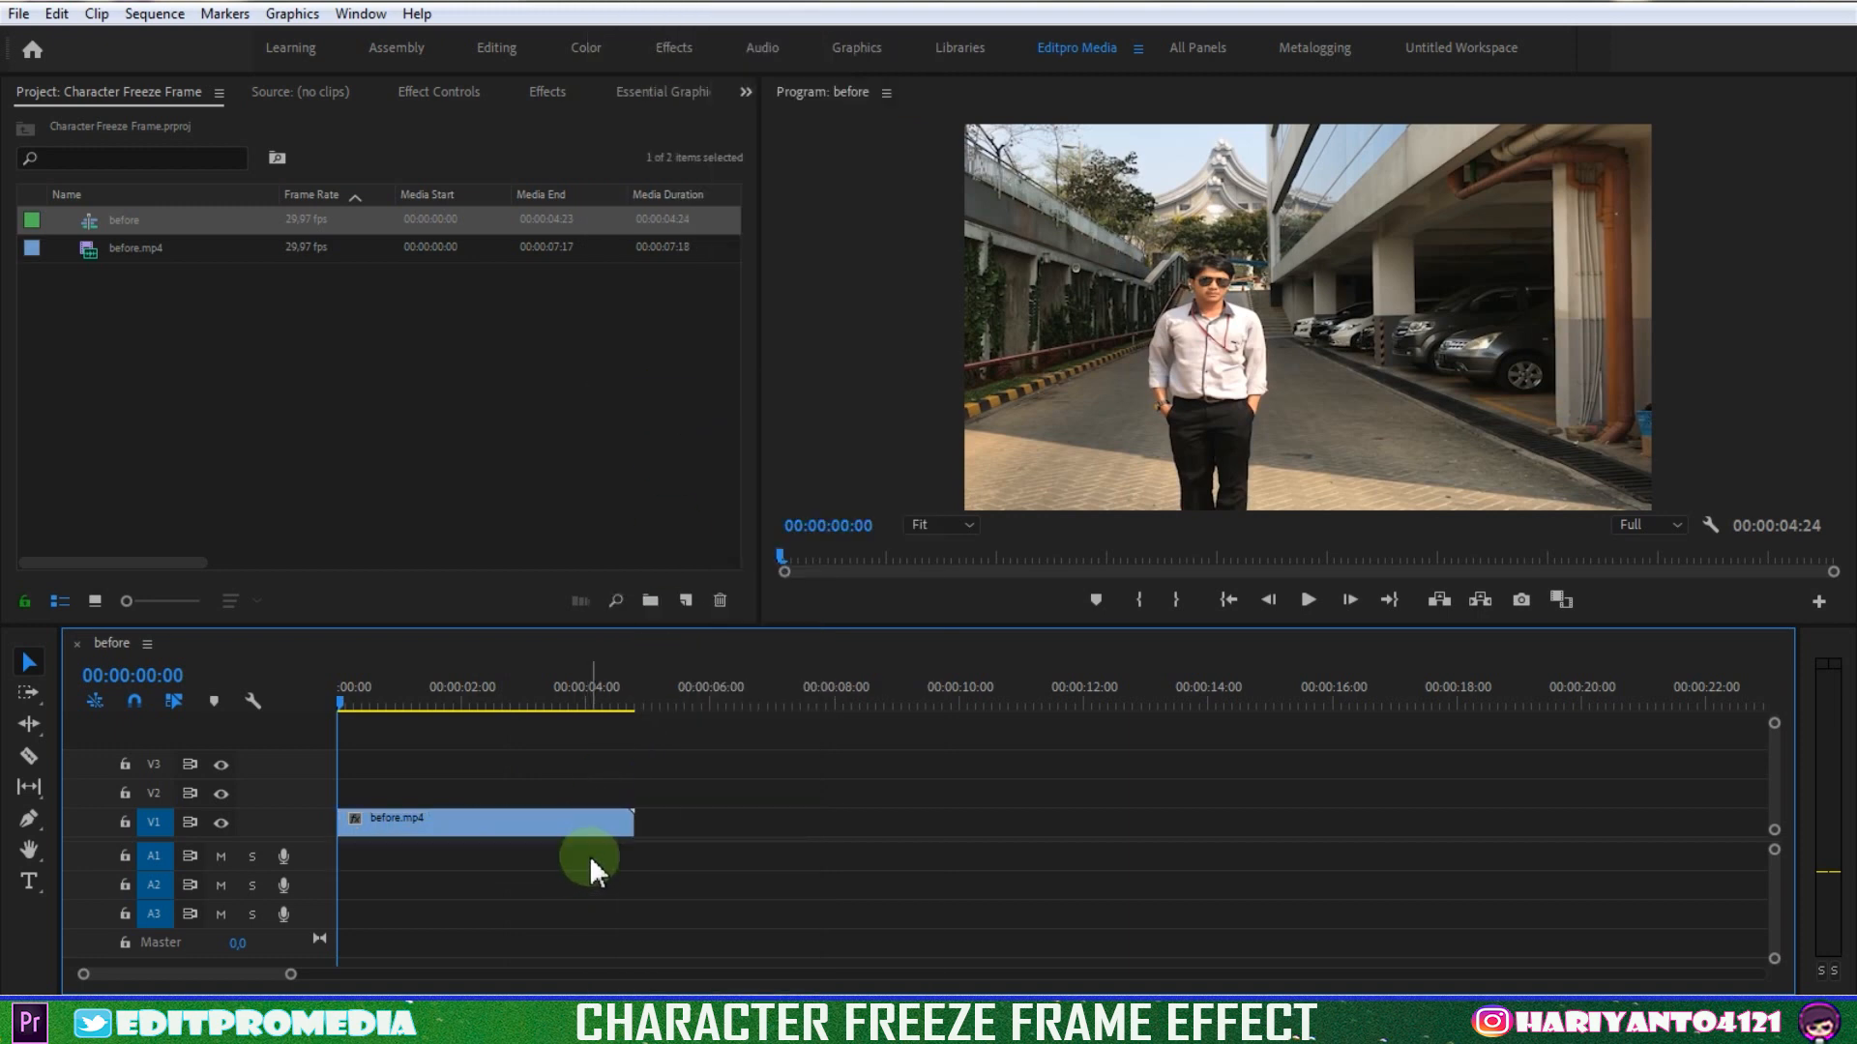
Add a frame hold to the before.mp4 clip at 00:00:02:24, where the man has his hand behind his head
key("space")
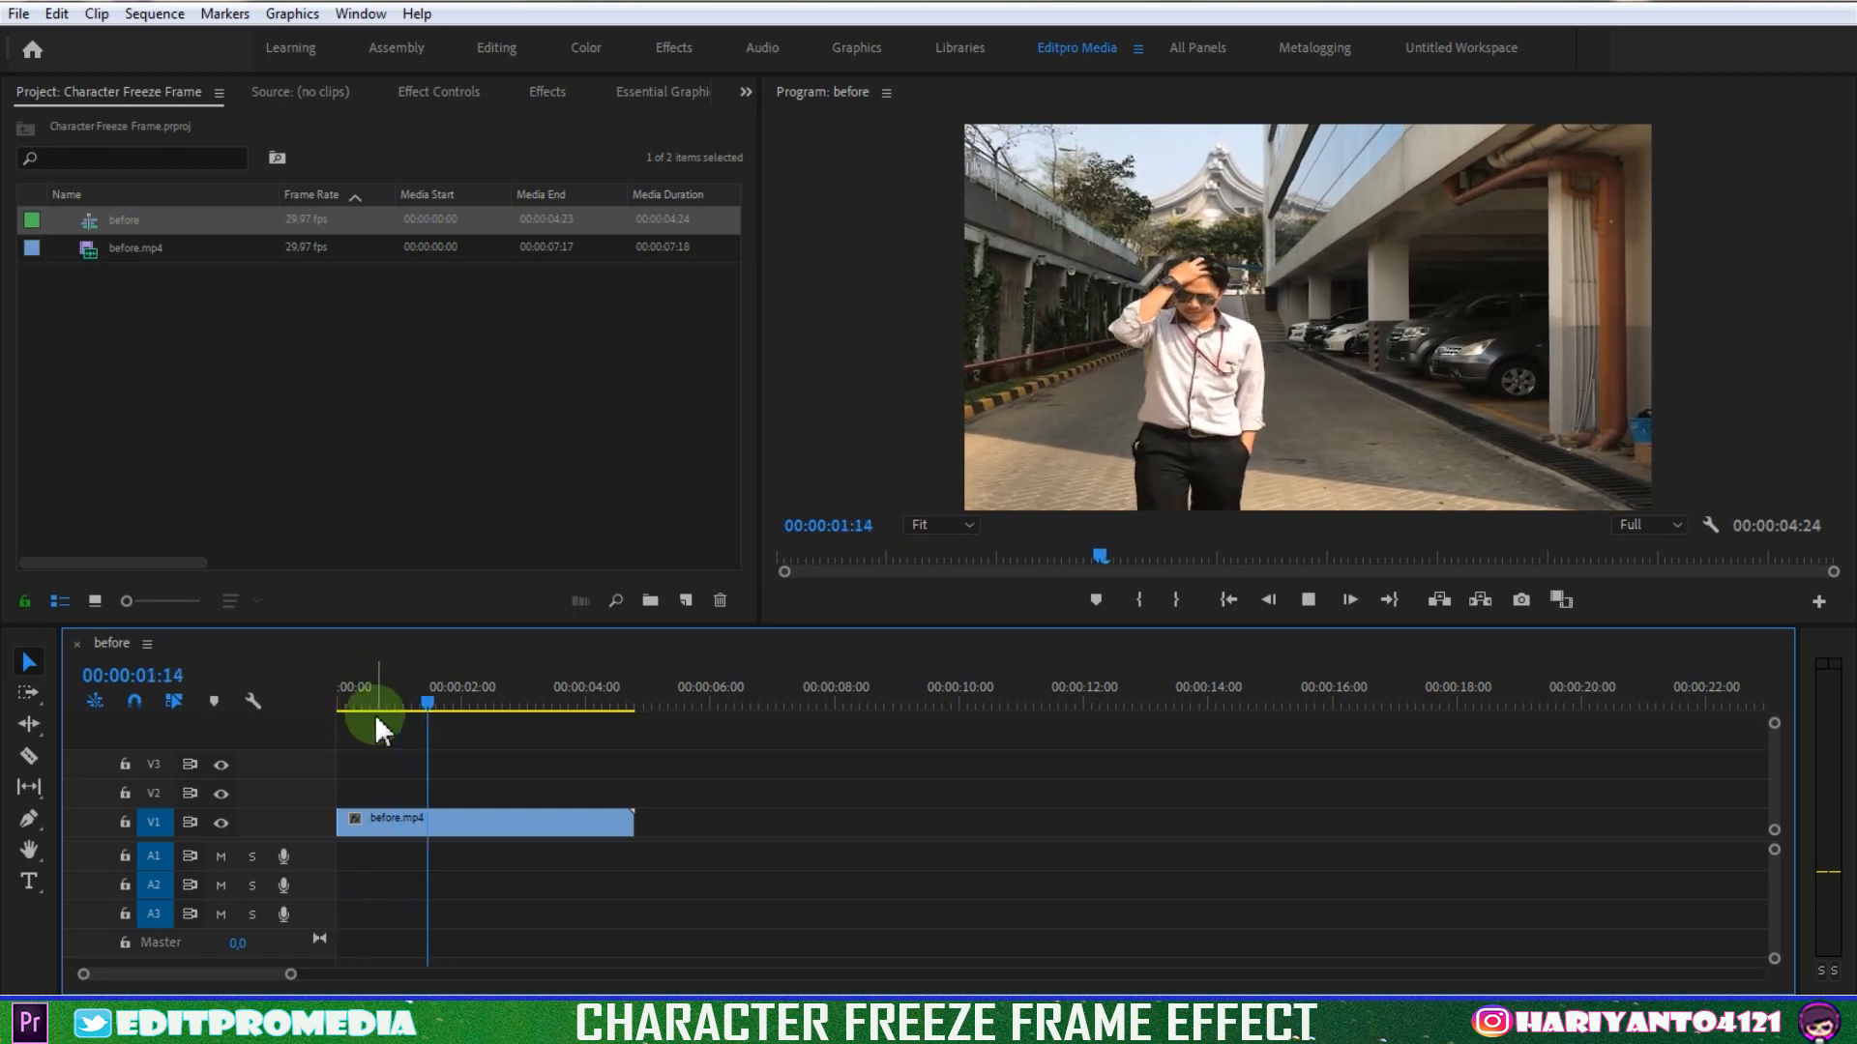
left_click_drag(385, 710, 513, 750)
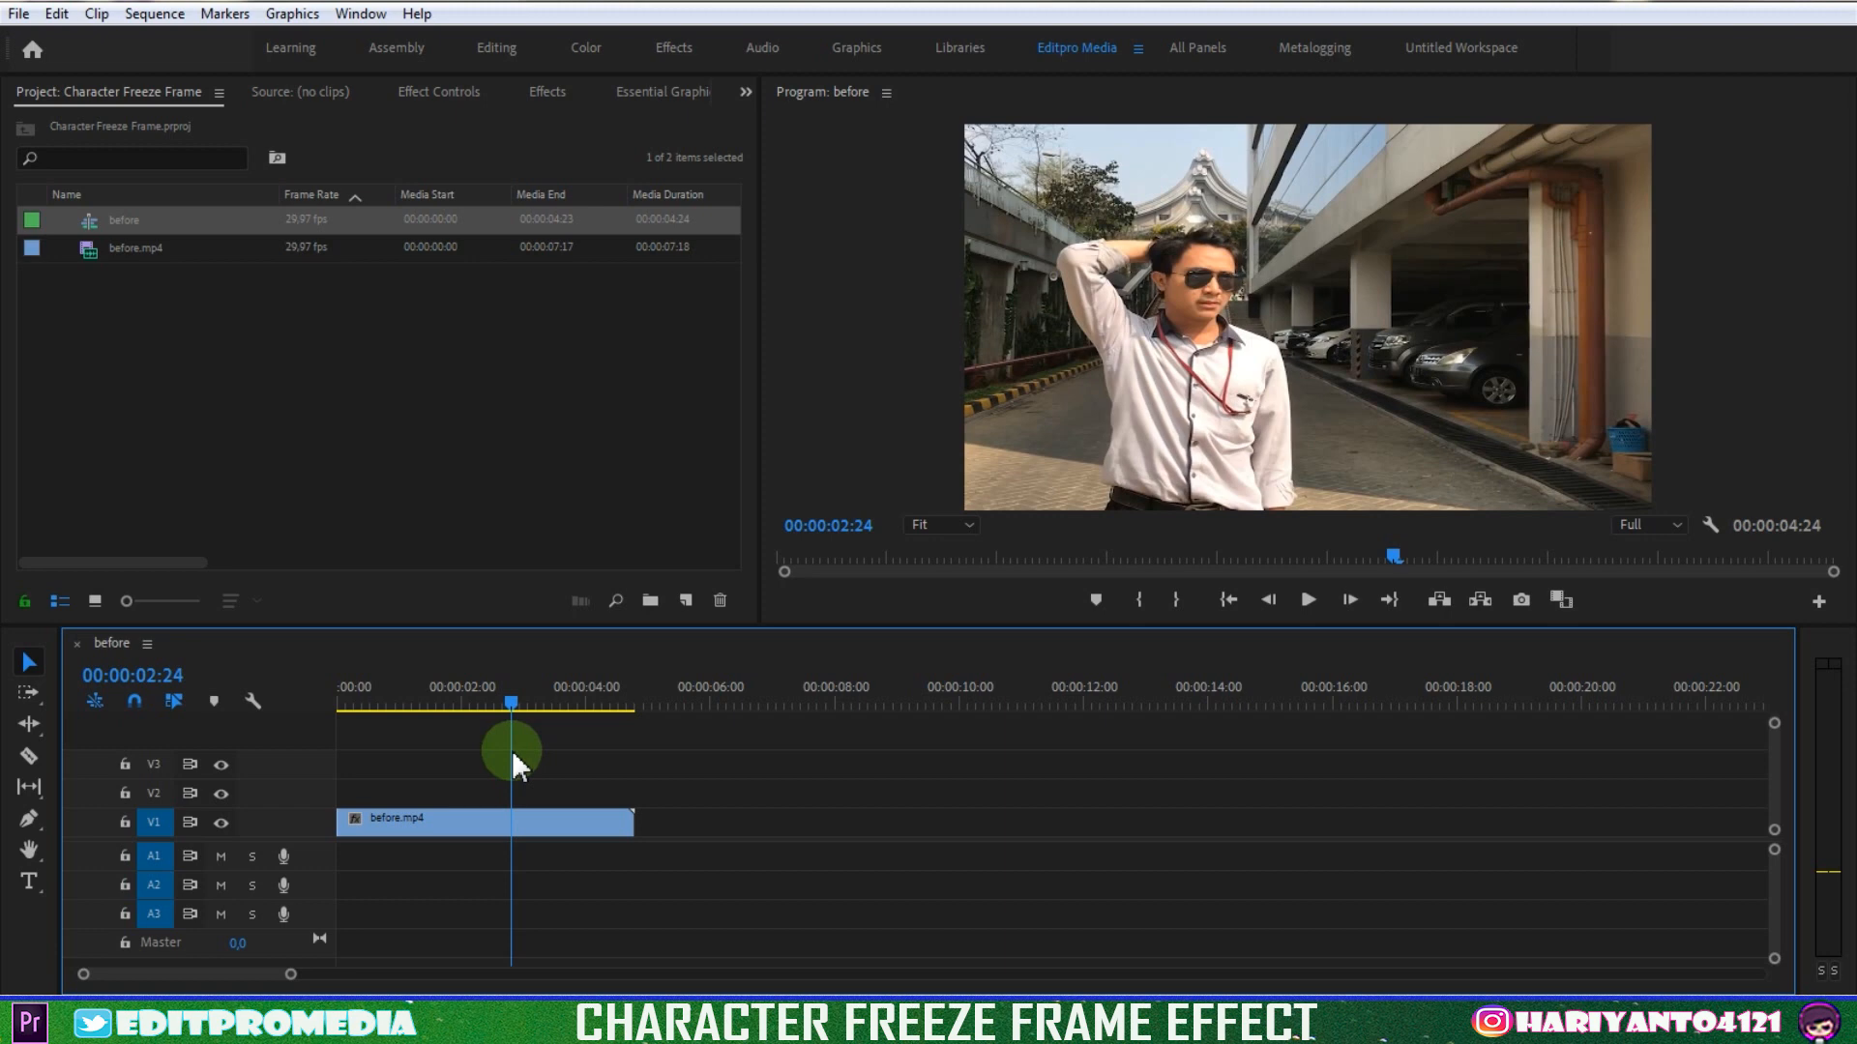
left_click(557, 824)
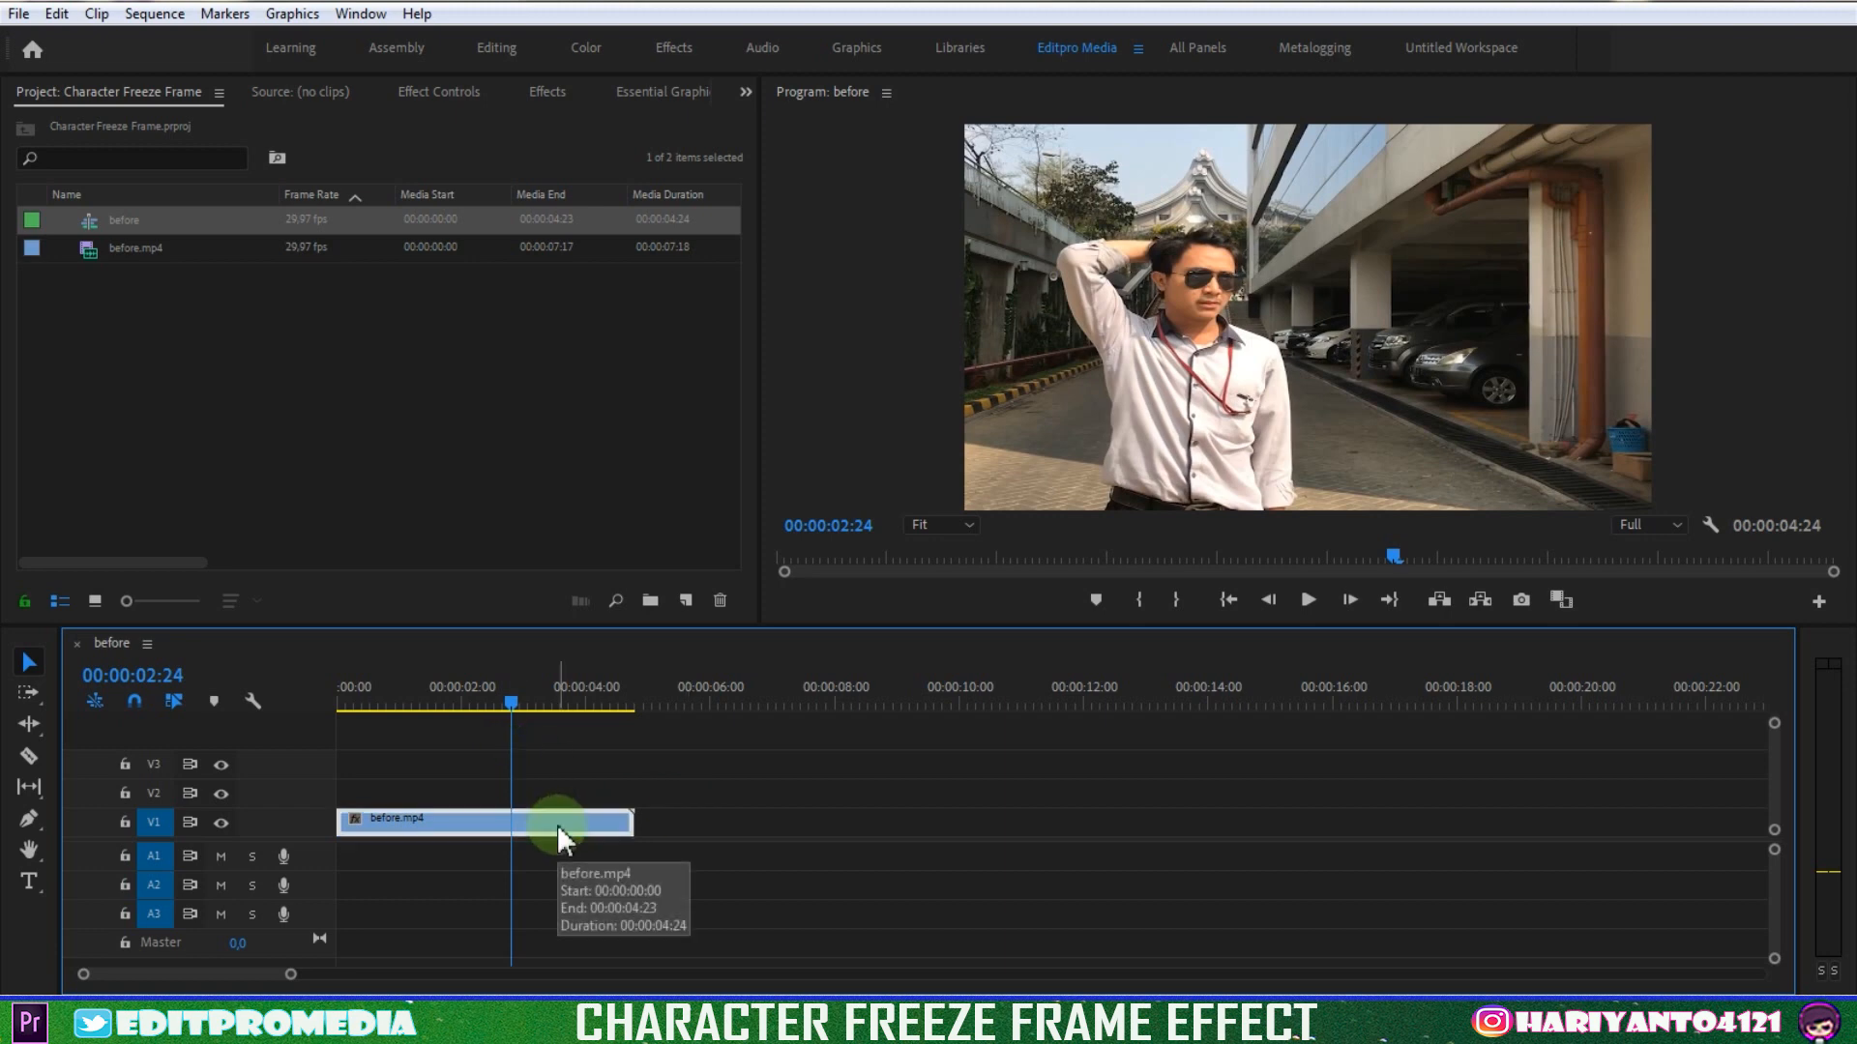
right_click(557, 824)
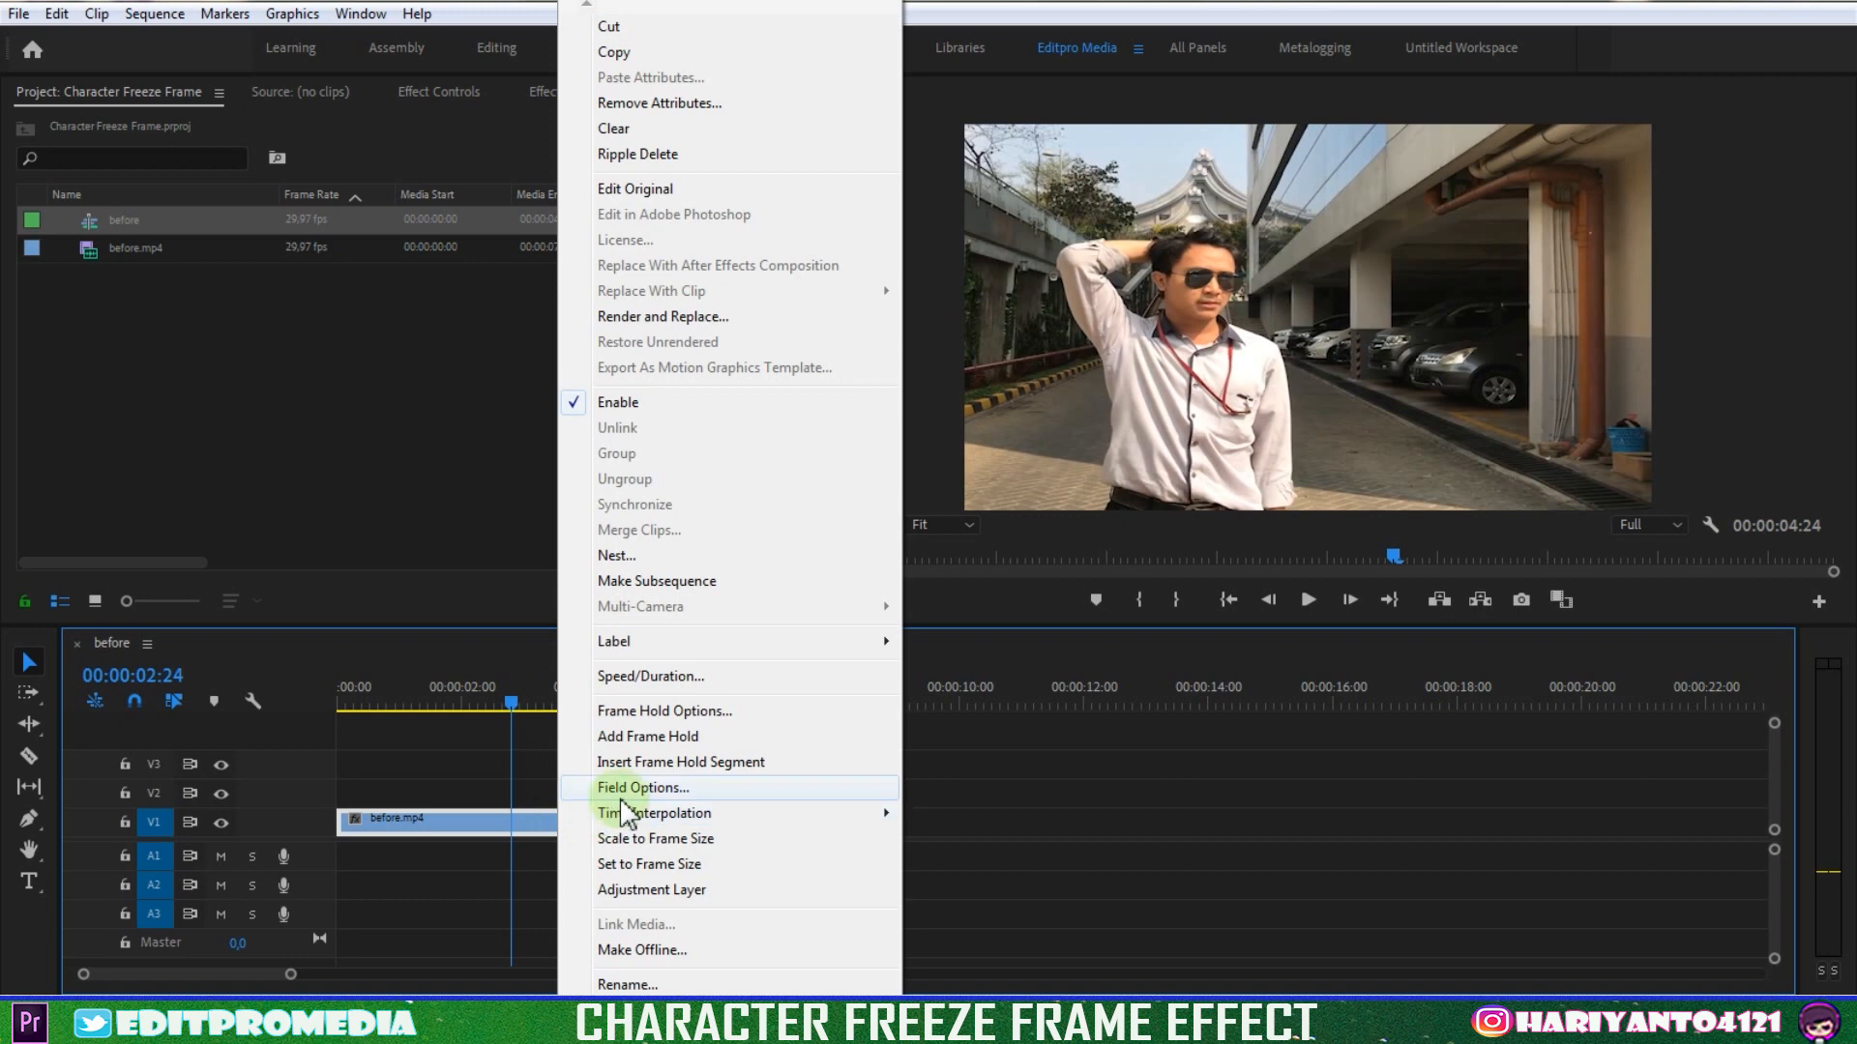
left_click(661, 736)
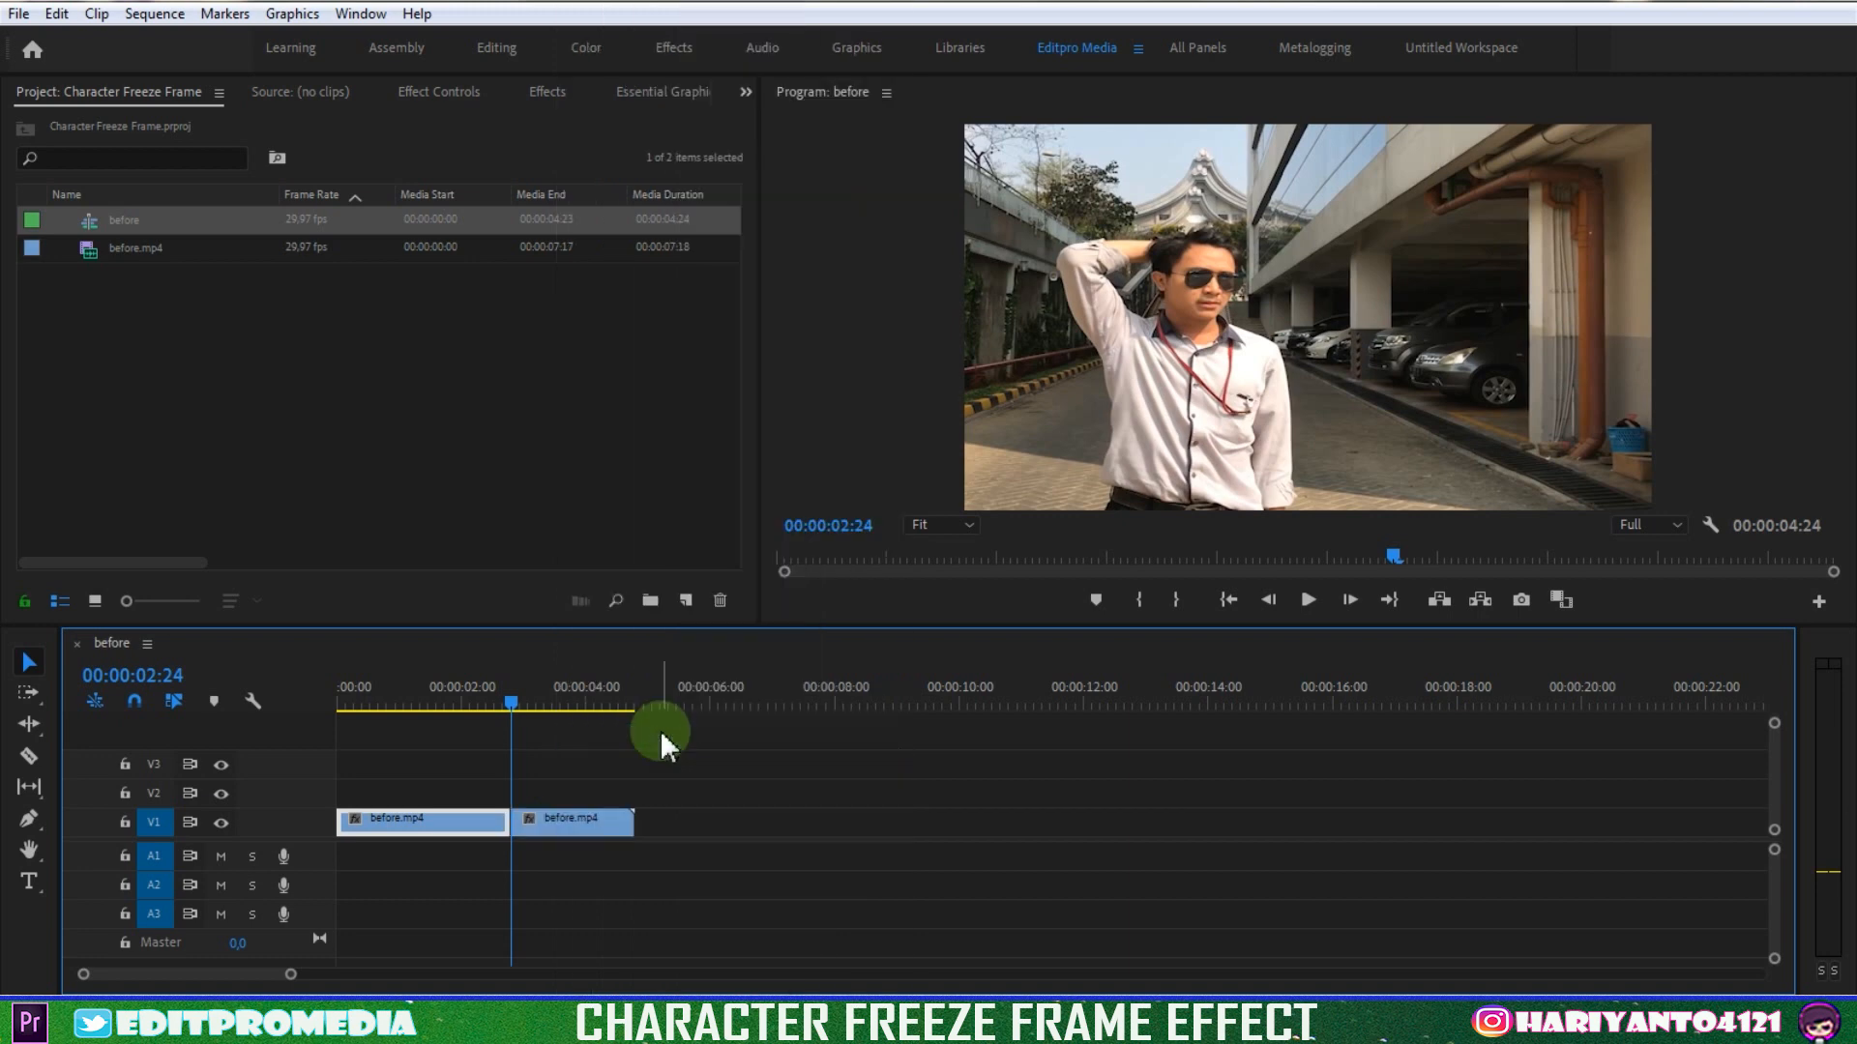
Extend the frame hold clip so the sequence lasts 00:00:06:12, and duplicate it directly above onto track V4
left_click(606, 816)
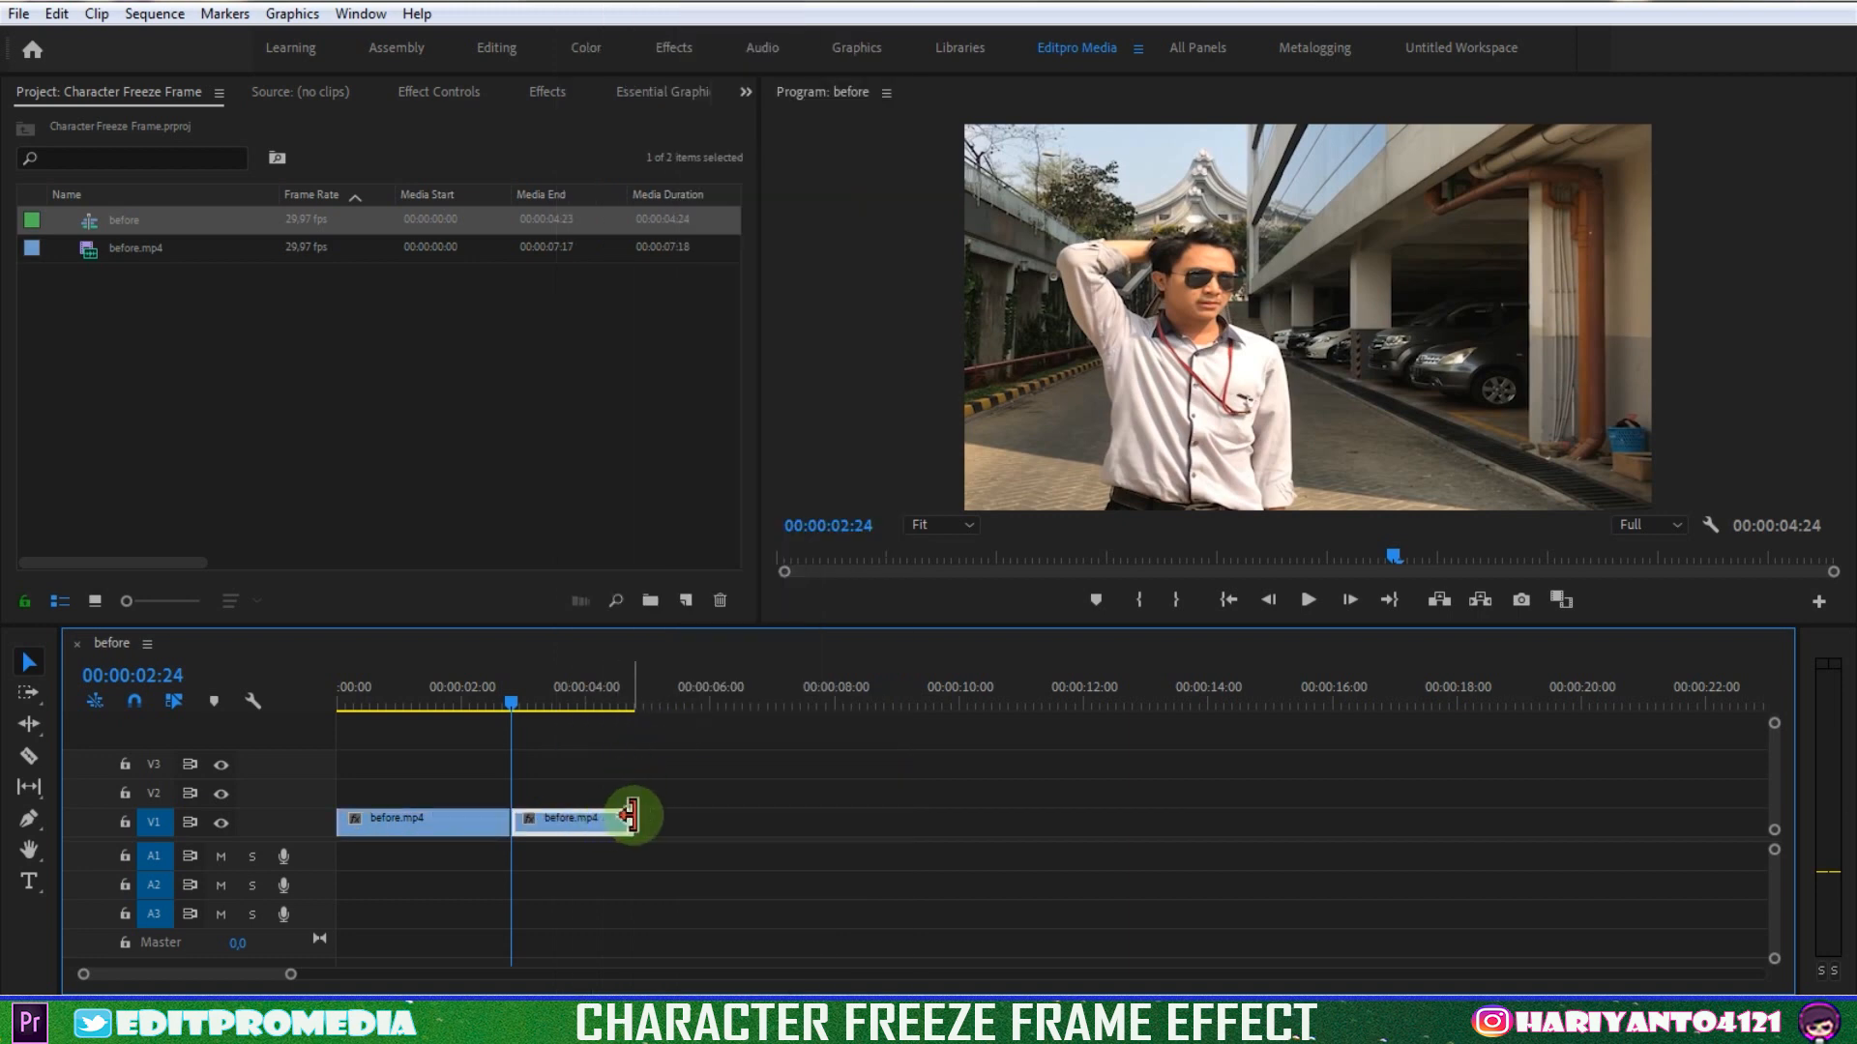
left_click_drag(631, 817, 731, 817)
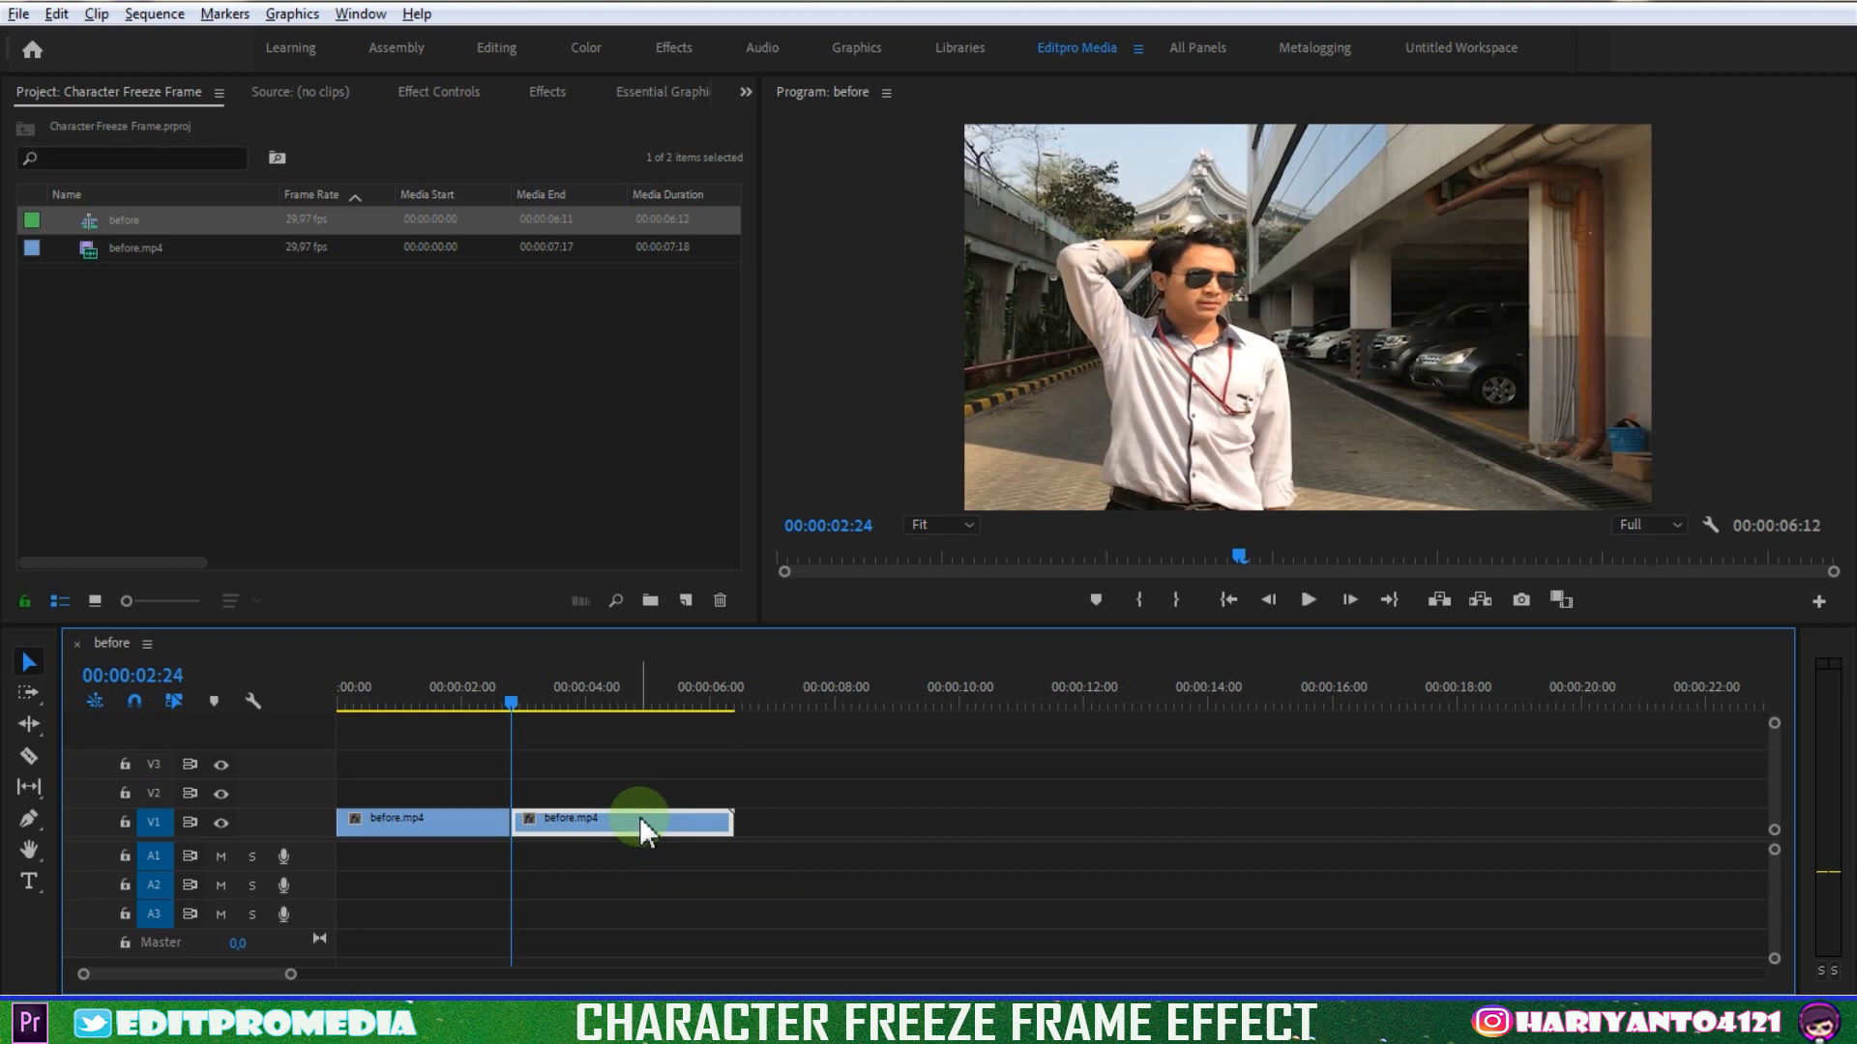
left_click_drag(642, 812, 641, 735)
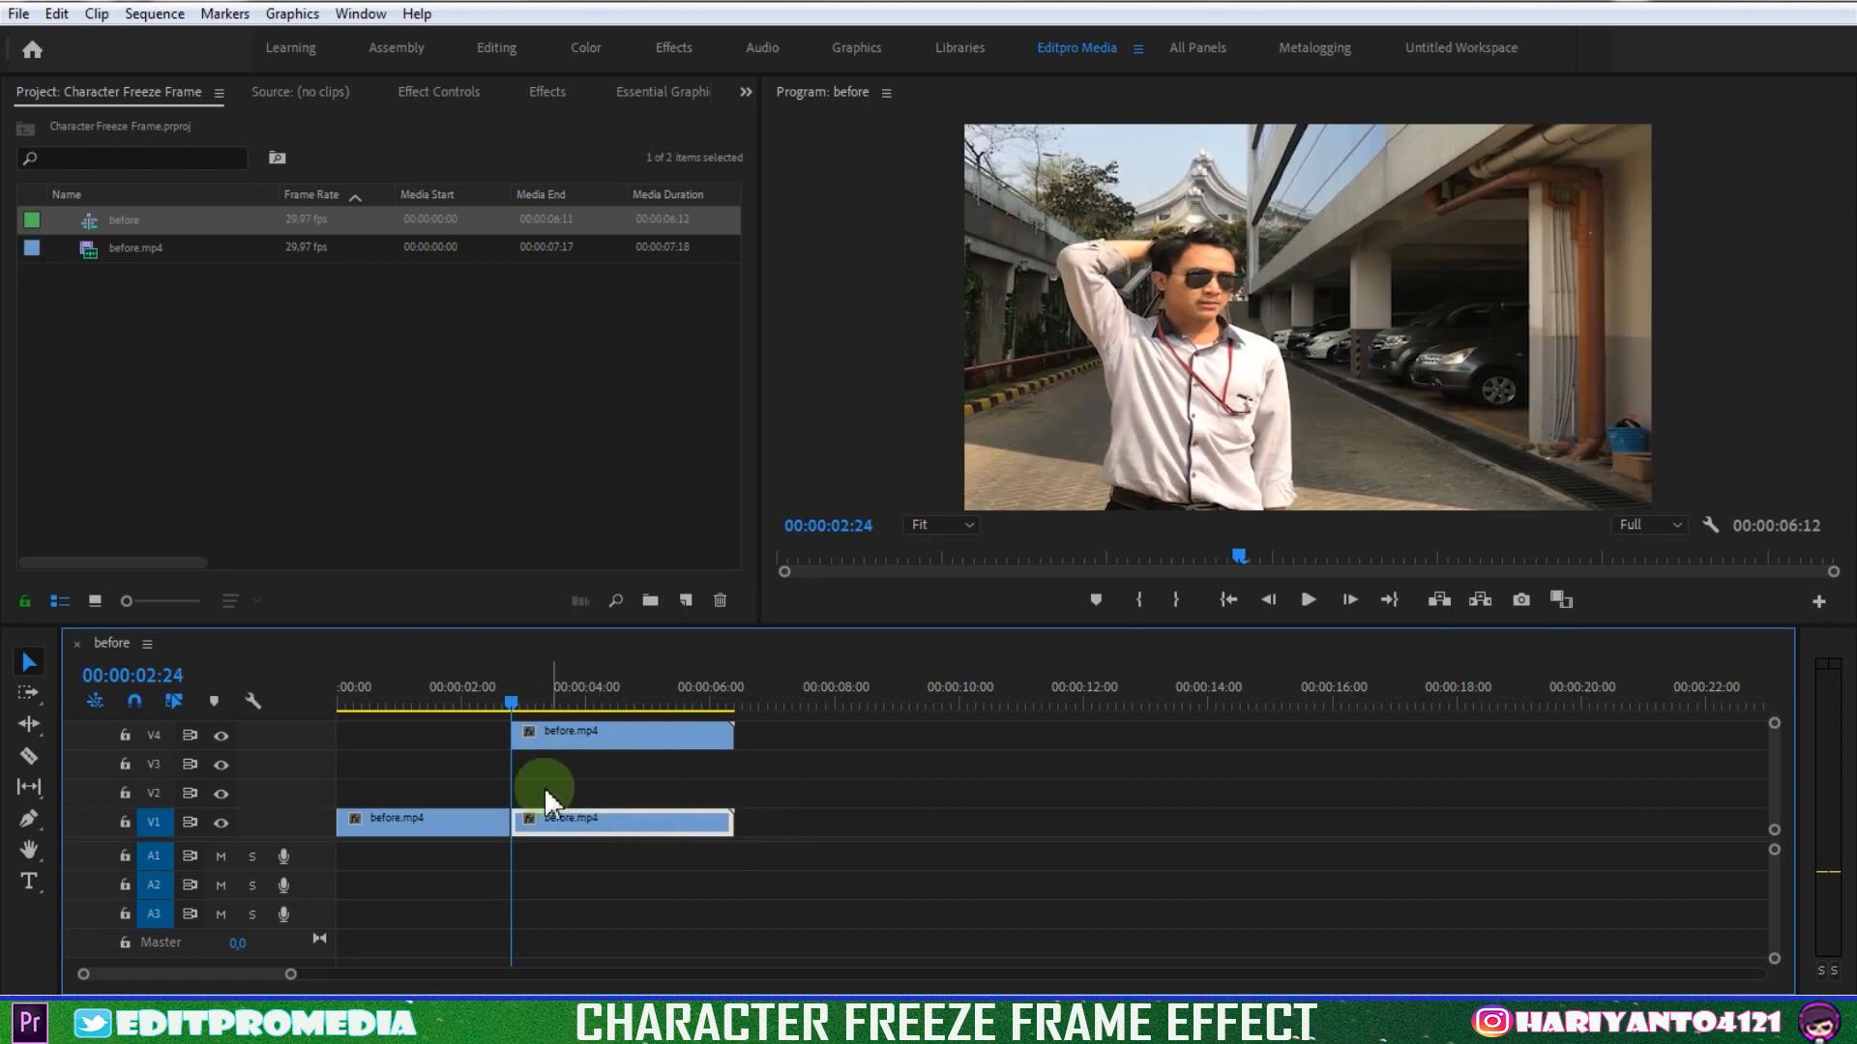
left_click(628, 783)
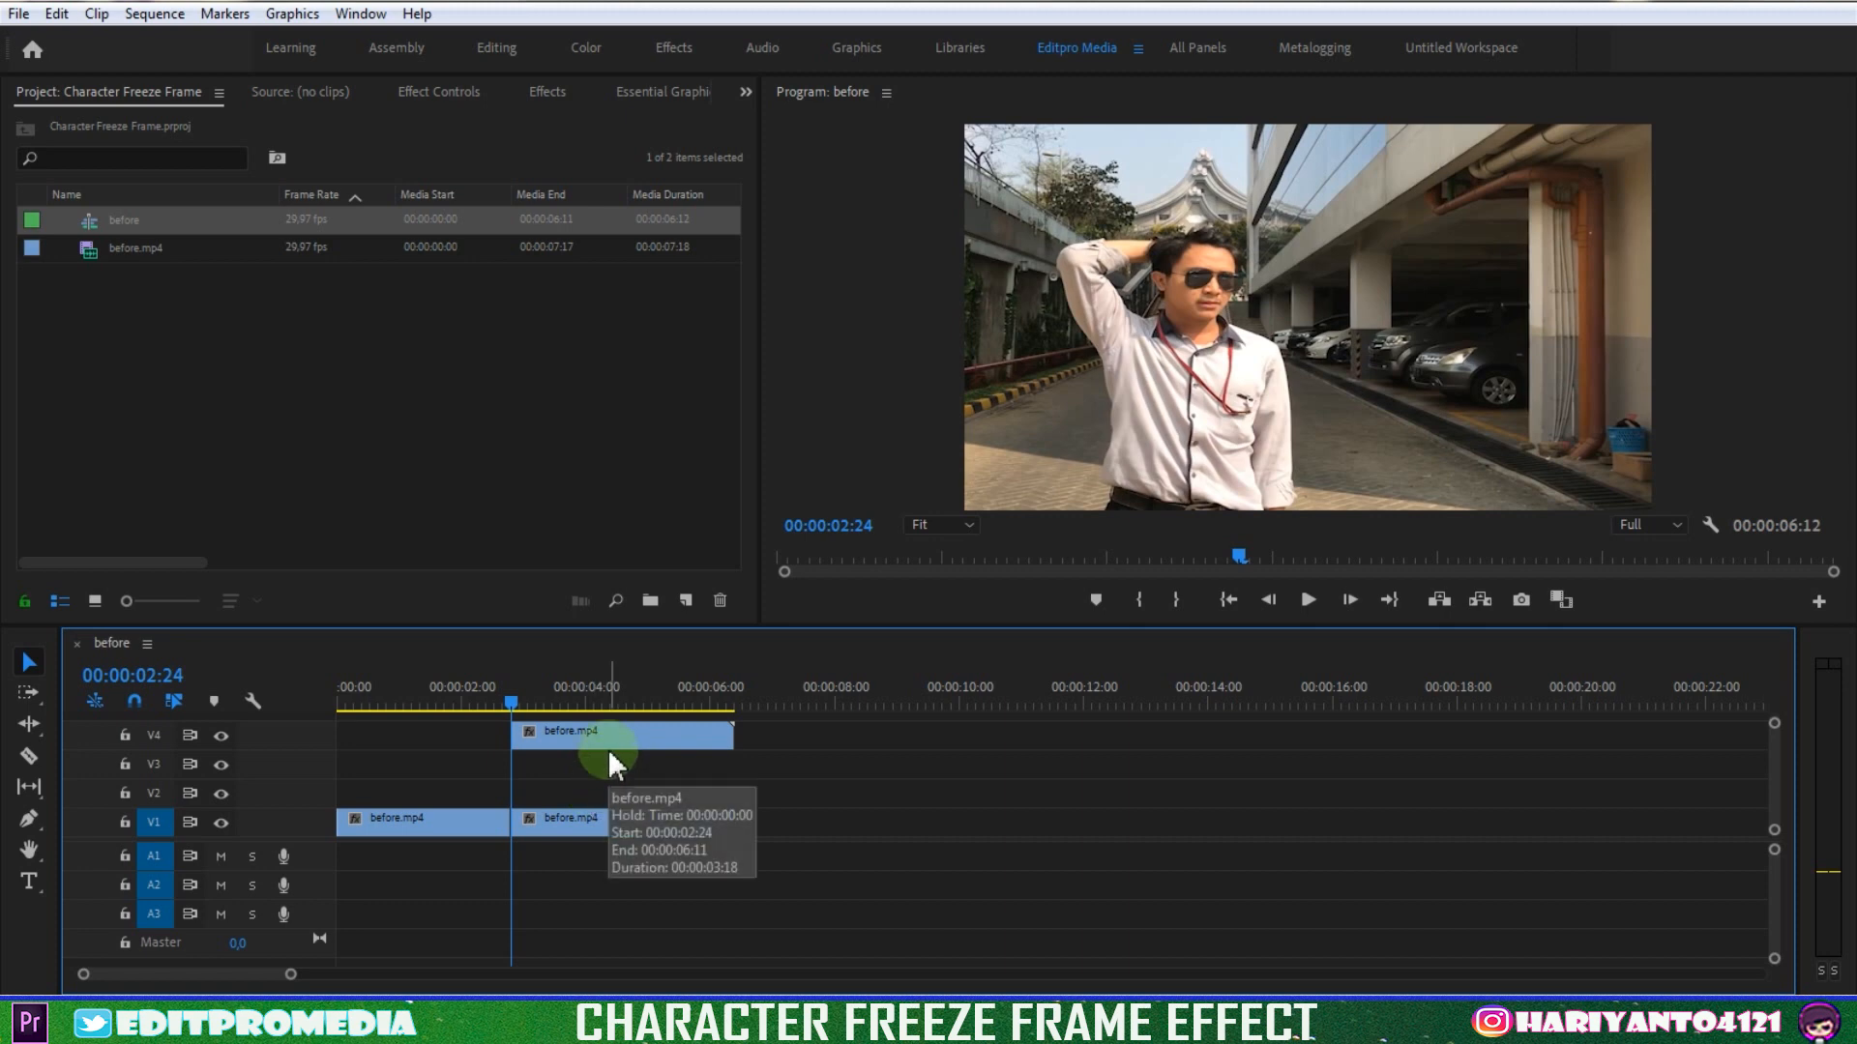
Start a free-draw opacity mask on the V4 freeze-frame clip at 100% monitor zoom, tracing up from the man's belt
left_click(657, 731)
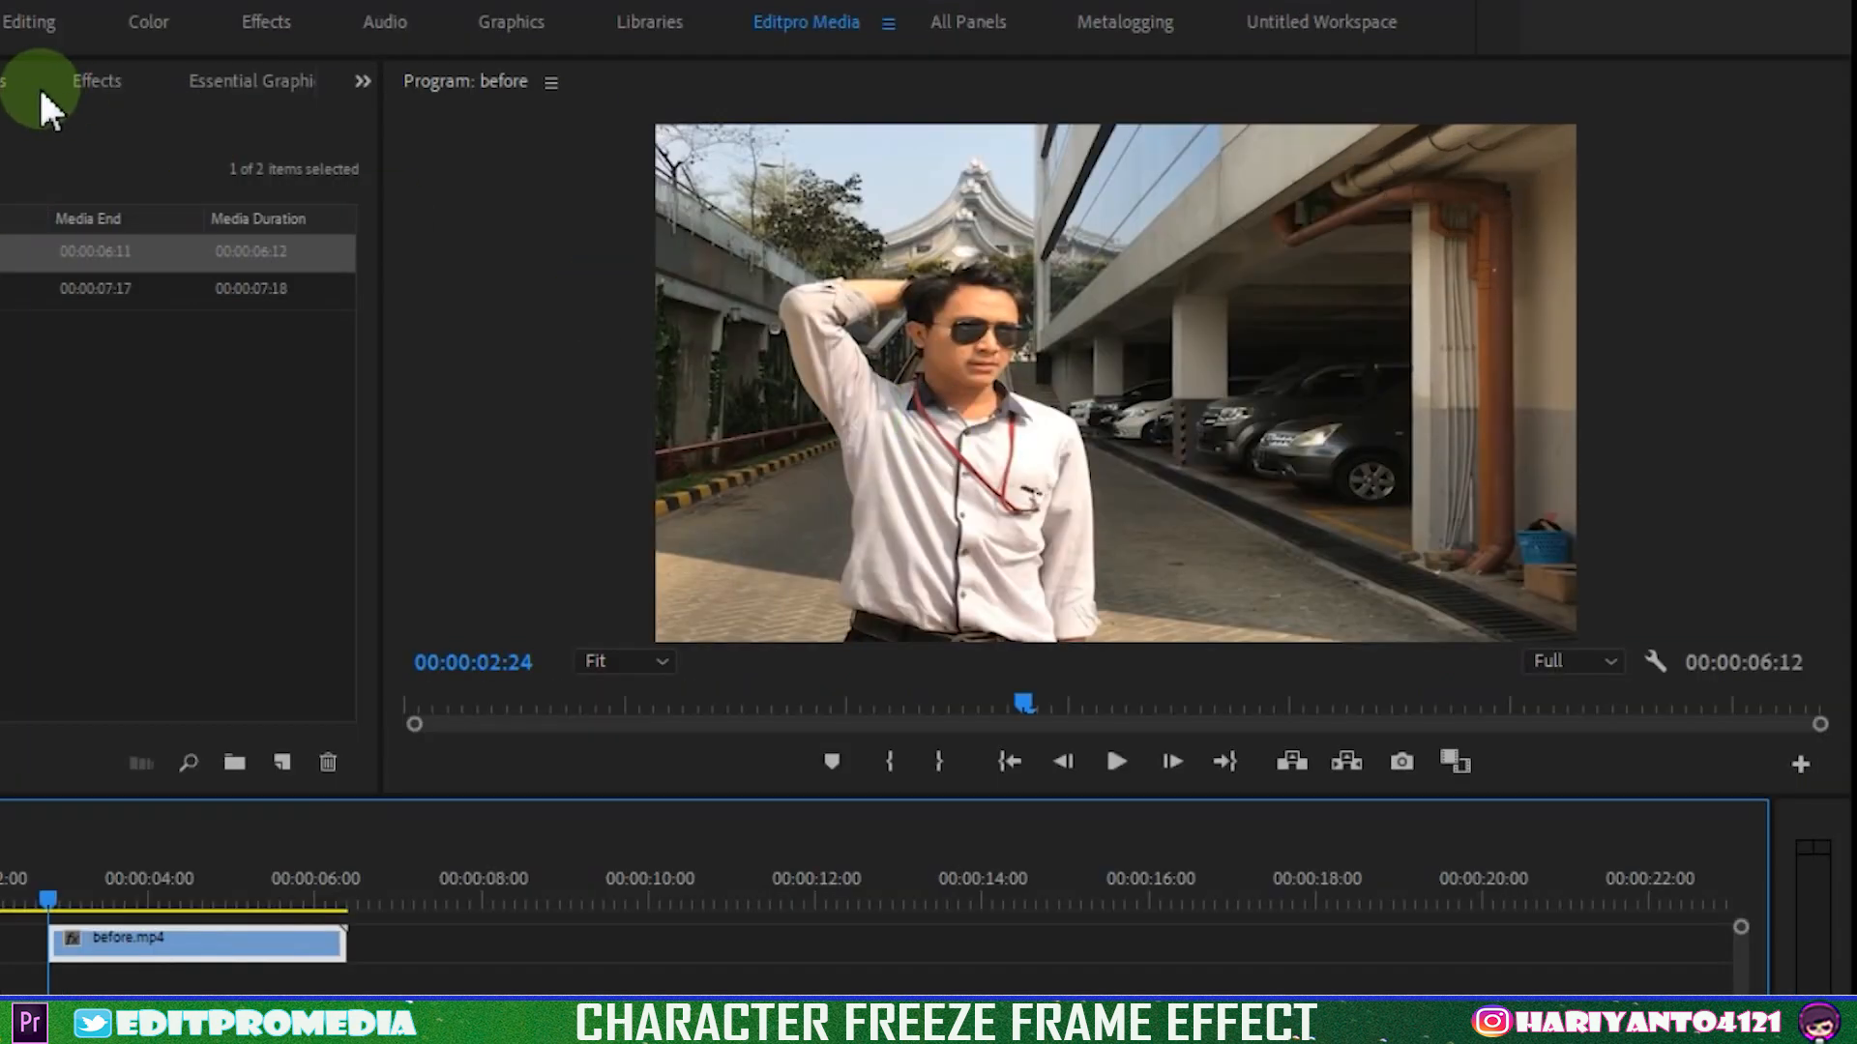
left_click(440, 91)
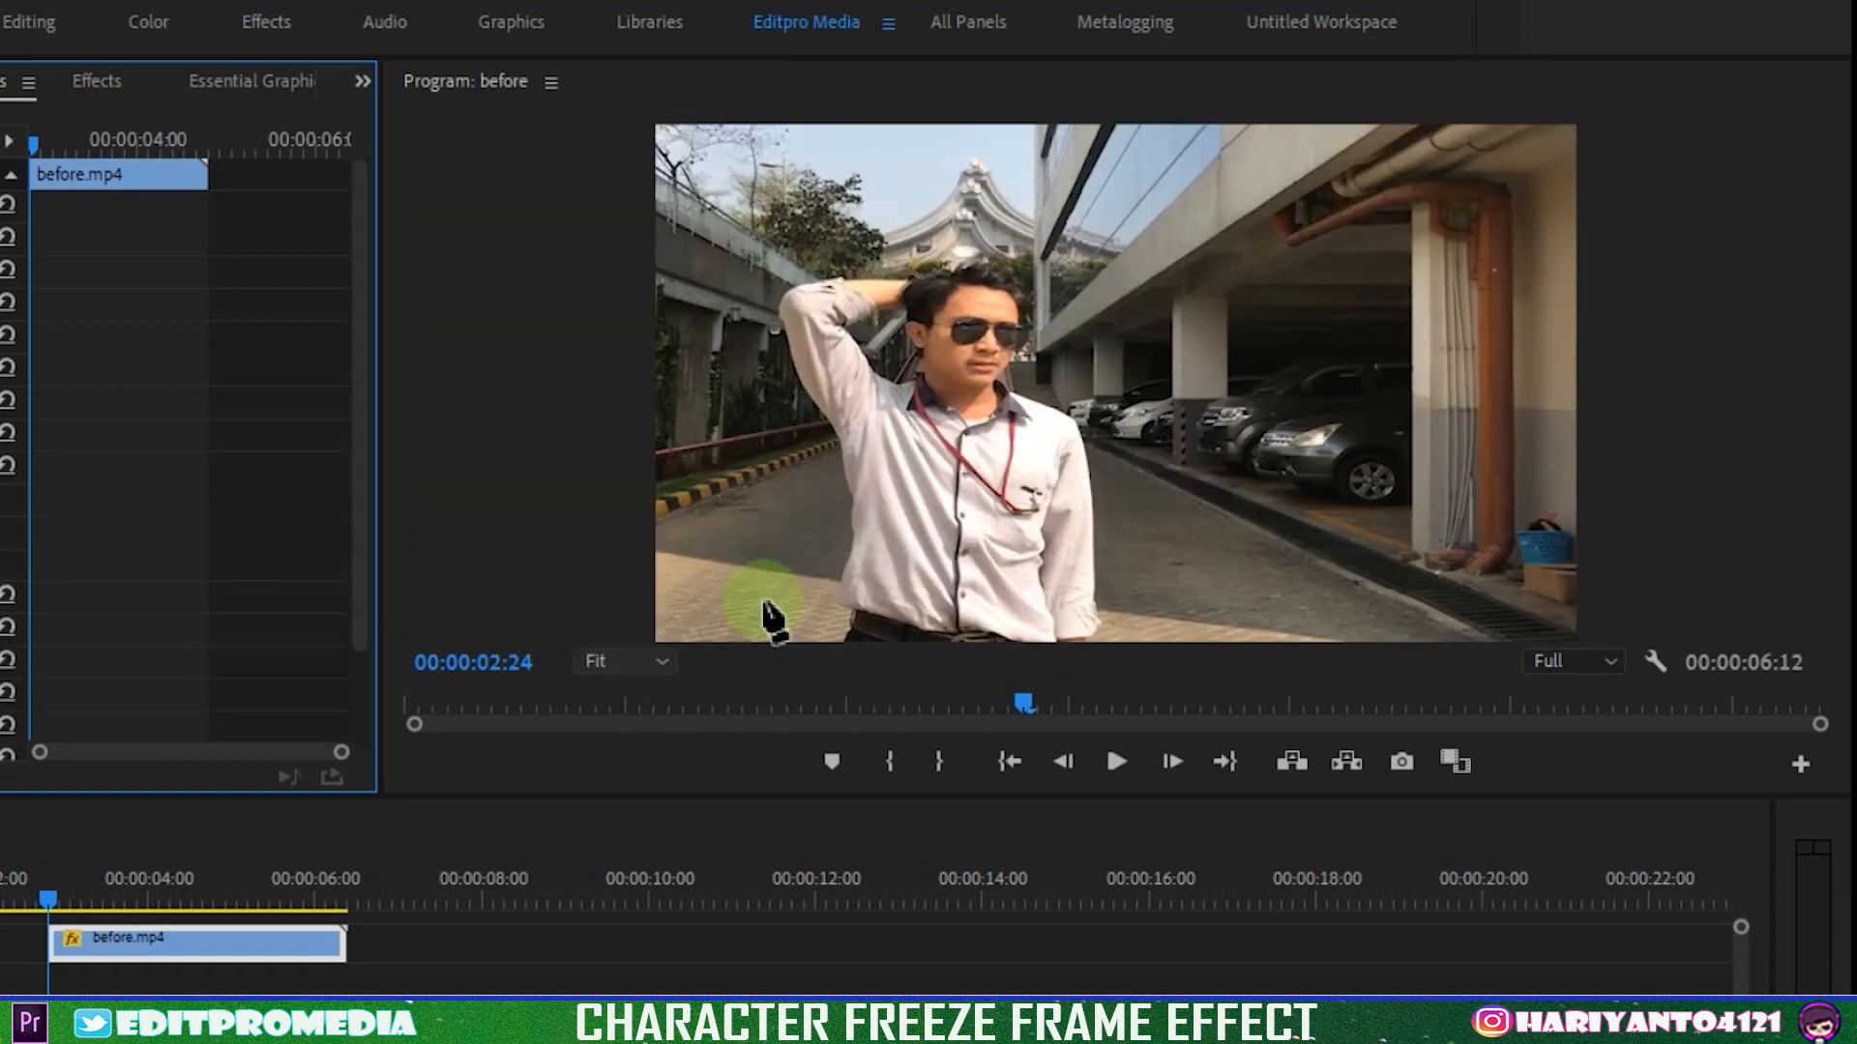
left_click(645, 677)
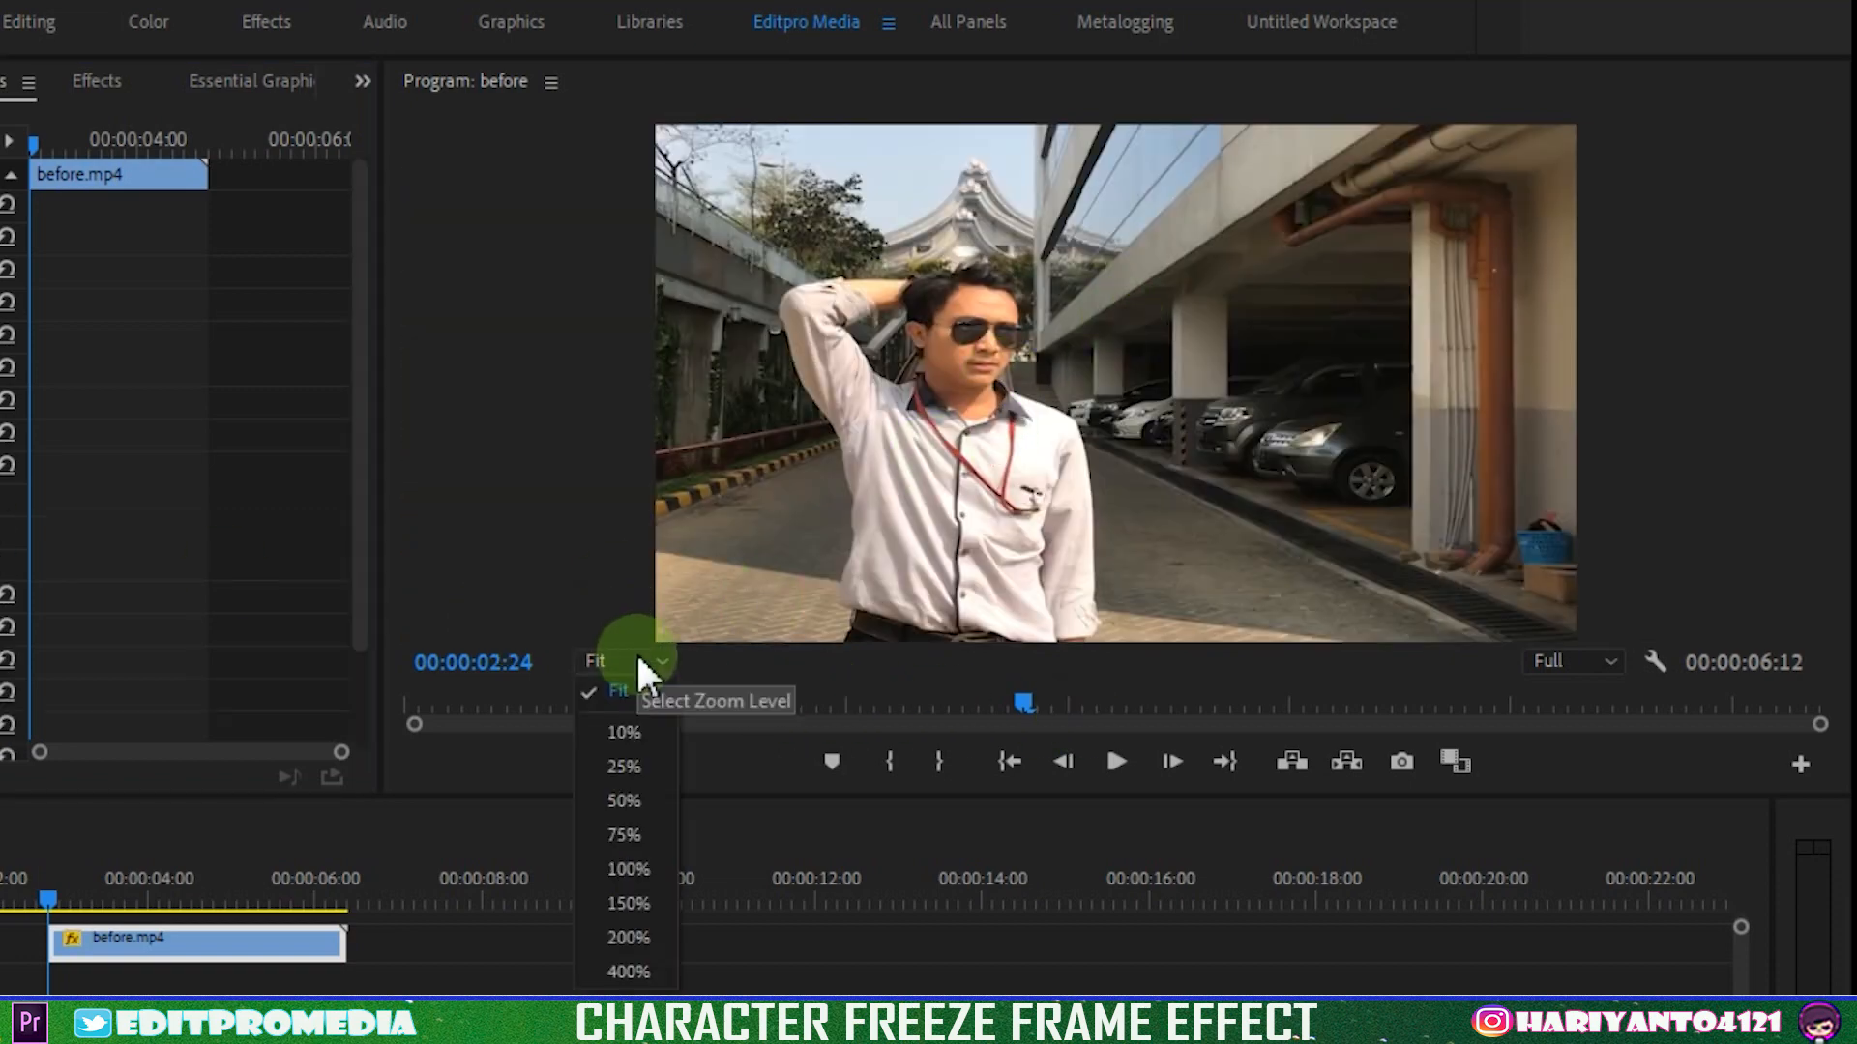
left_click(649, 863)
left_click_drag(1830, 334, 1118, 654)
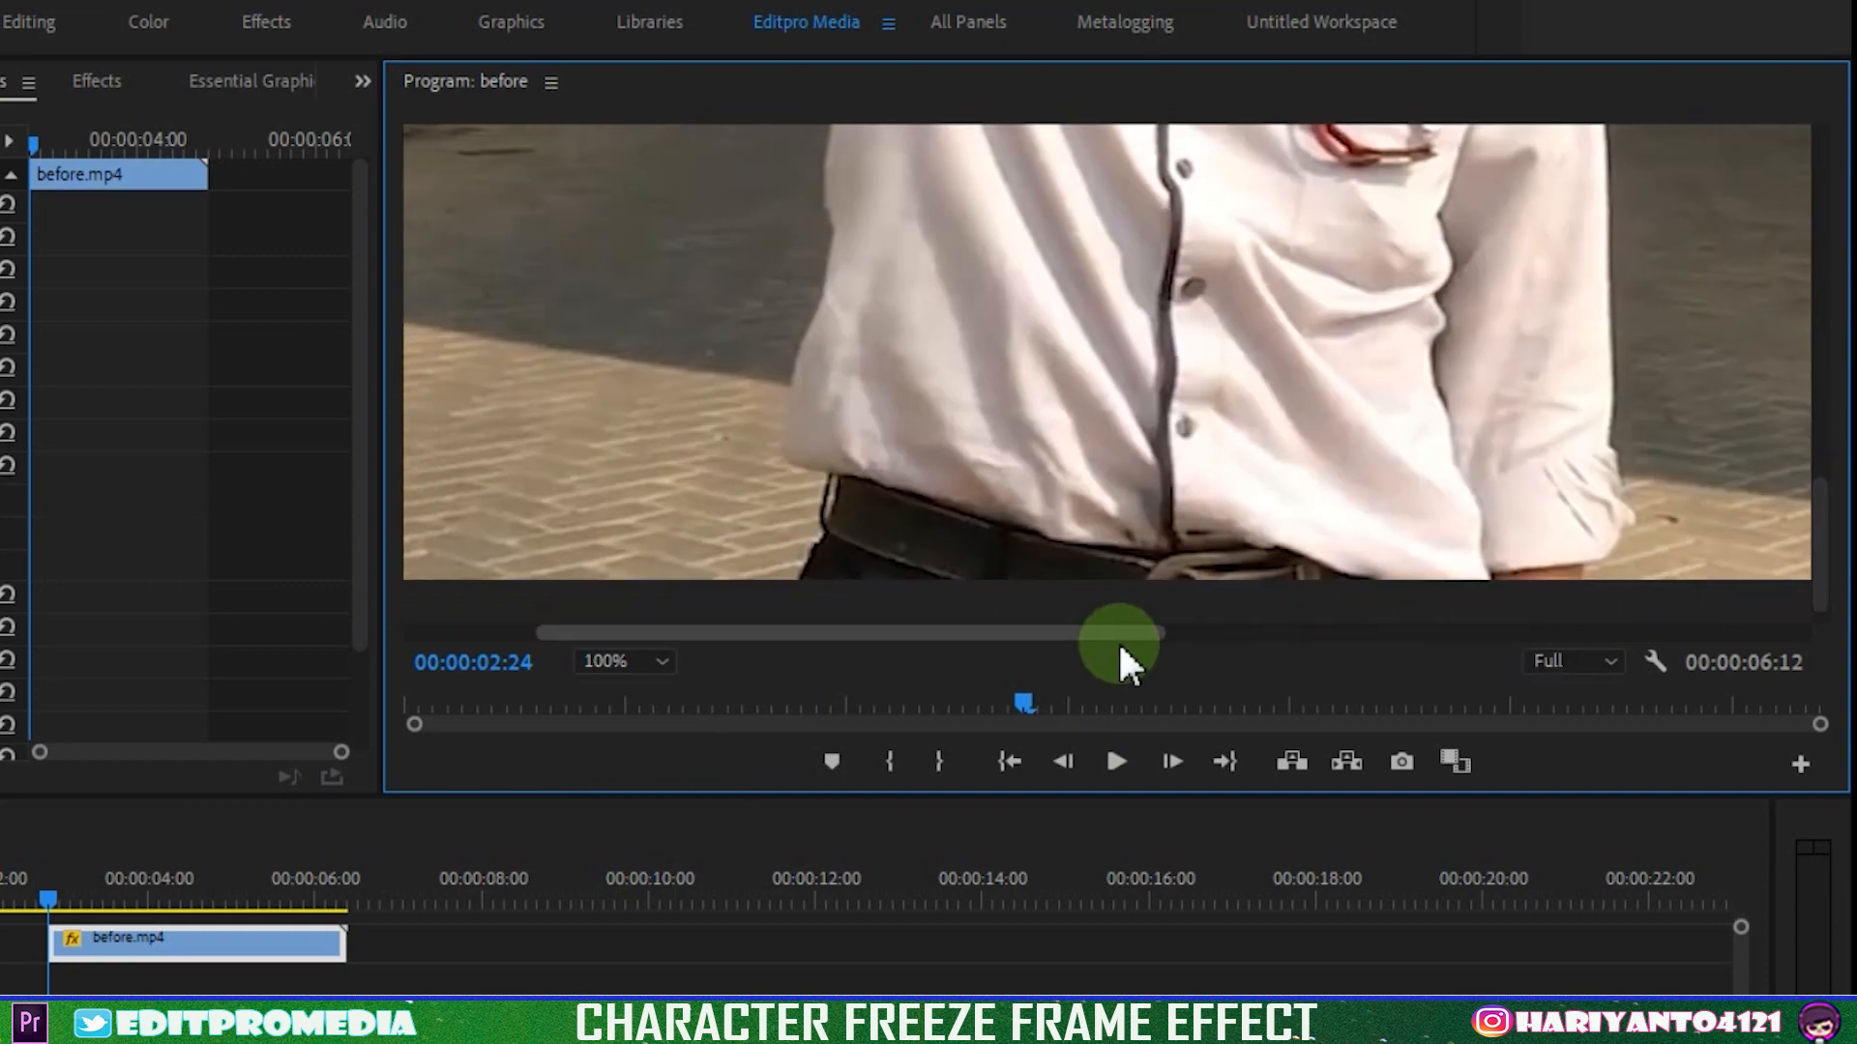
left_click_drag(1822, 585, 1006, 518)
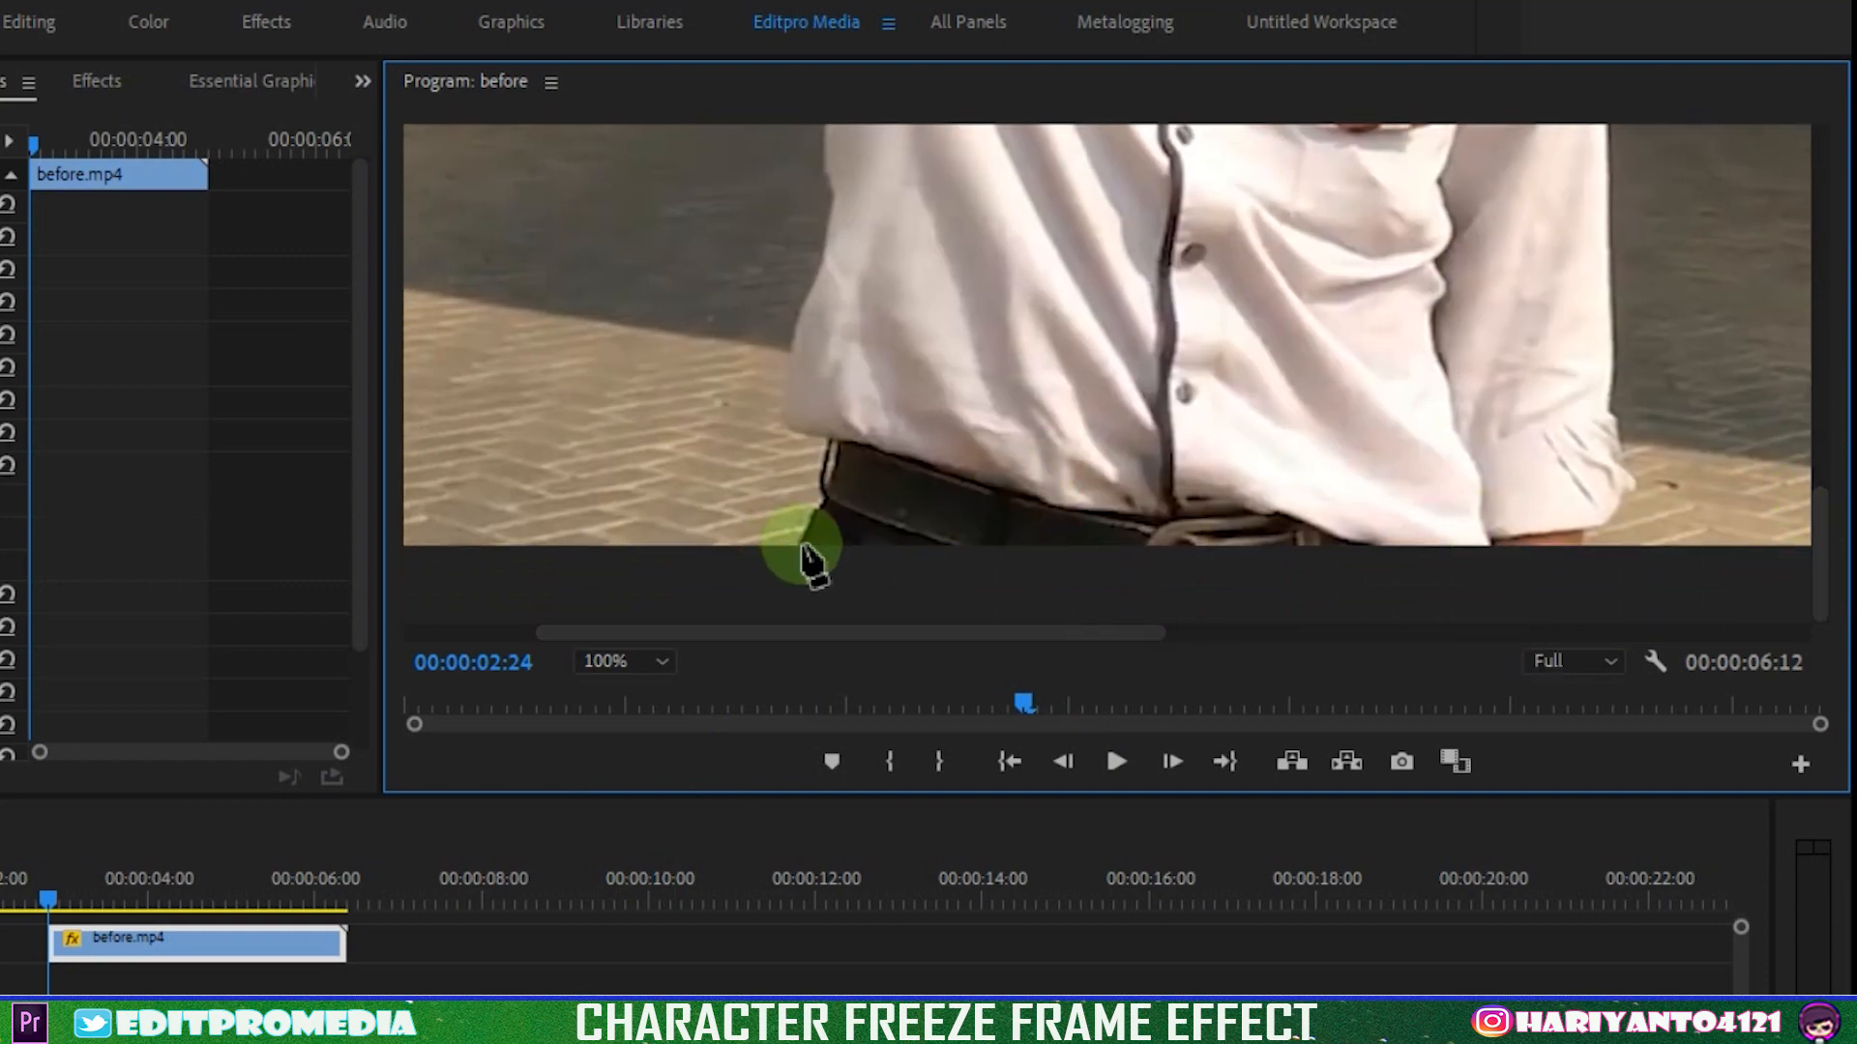
left_click(834, 491)
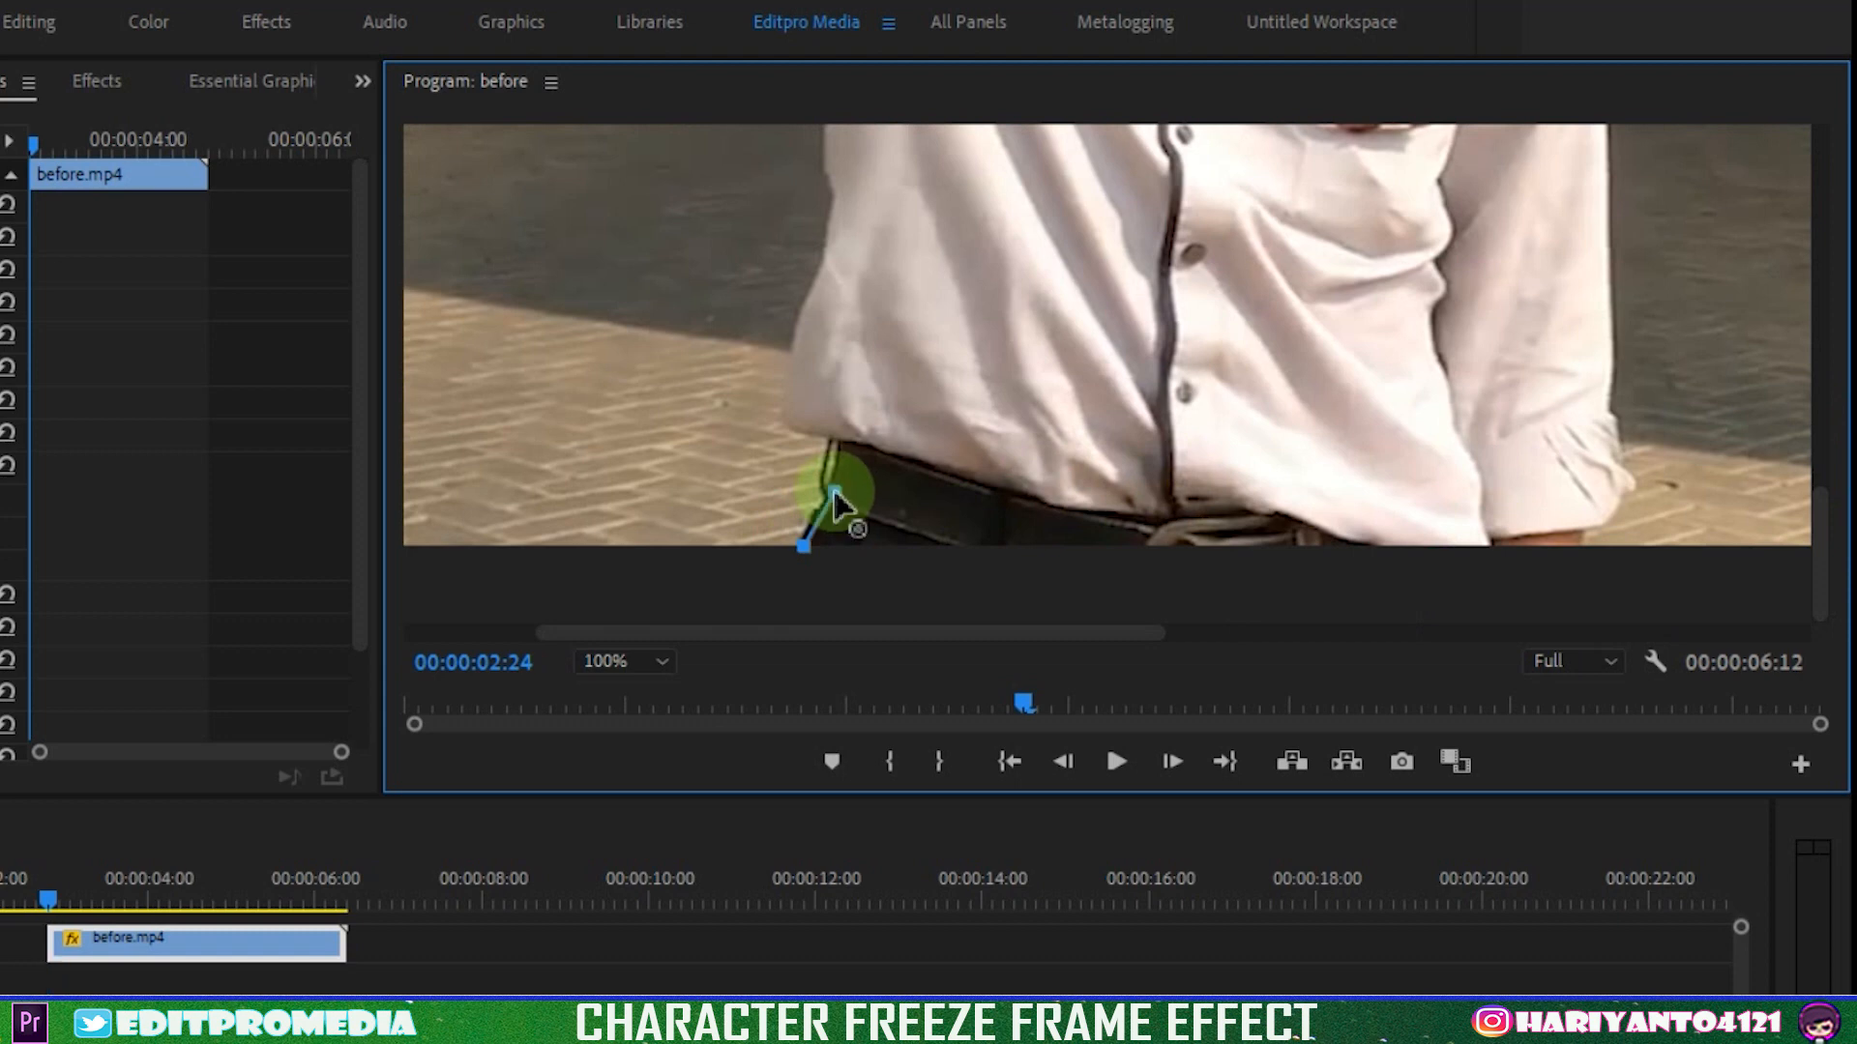
left_click(843, 442)
left_click(793, 340)
left_click(819, 274)
left_click(834, 195)
Continue the mask path up the left edge of the man's shirt and around his raised arm
left_click_drag(1828, 537, 1835, 453)
left_click(856, 360)
left_click(815, 266)
left_click_drag(851, 371, 831, 416)
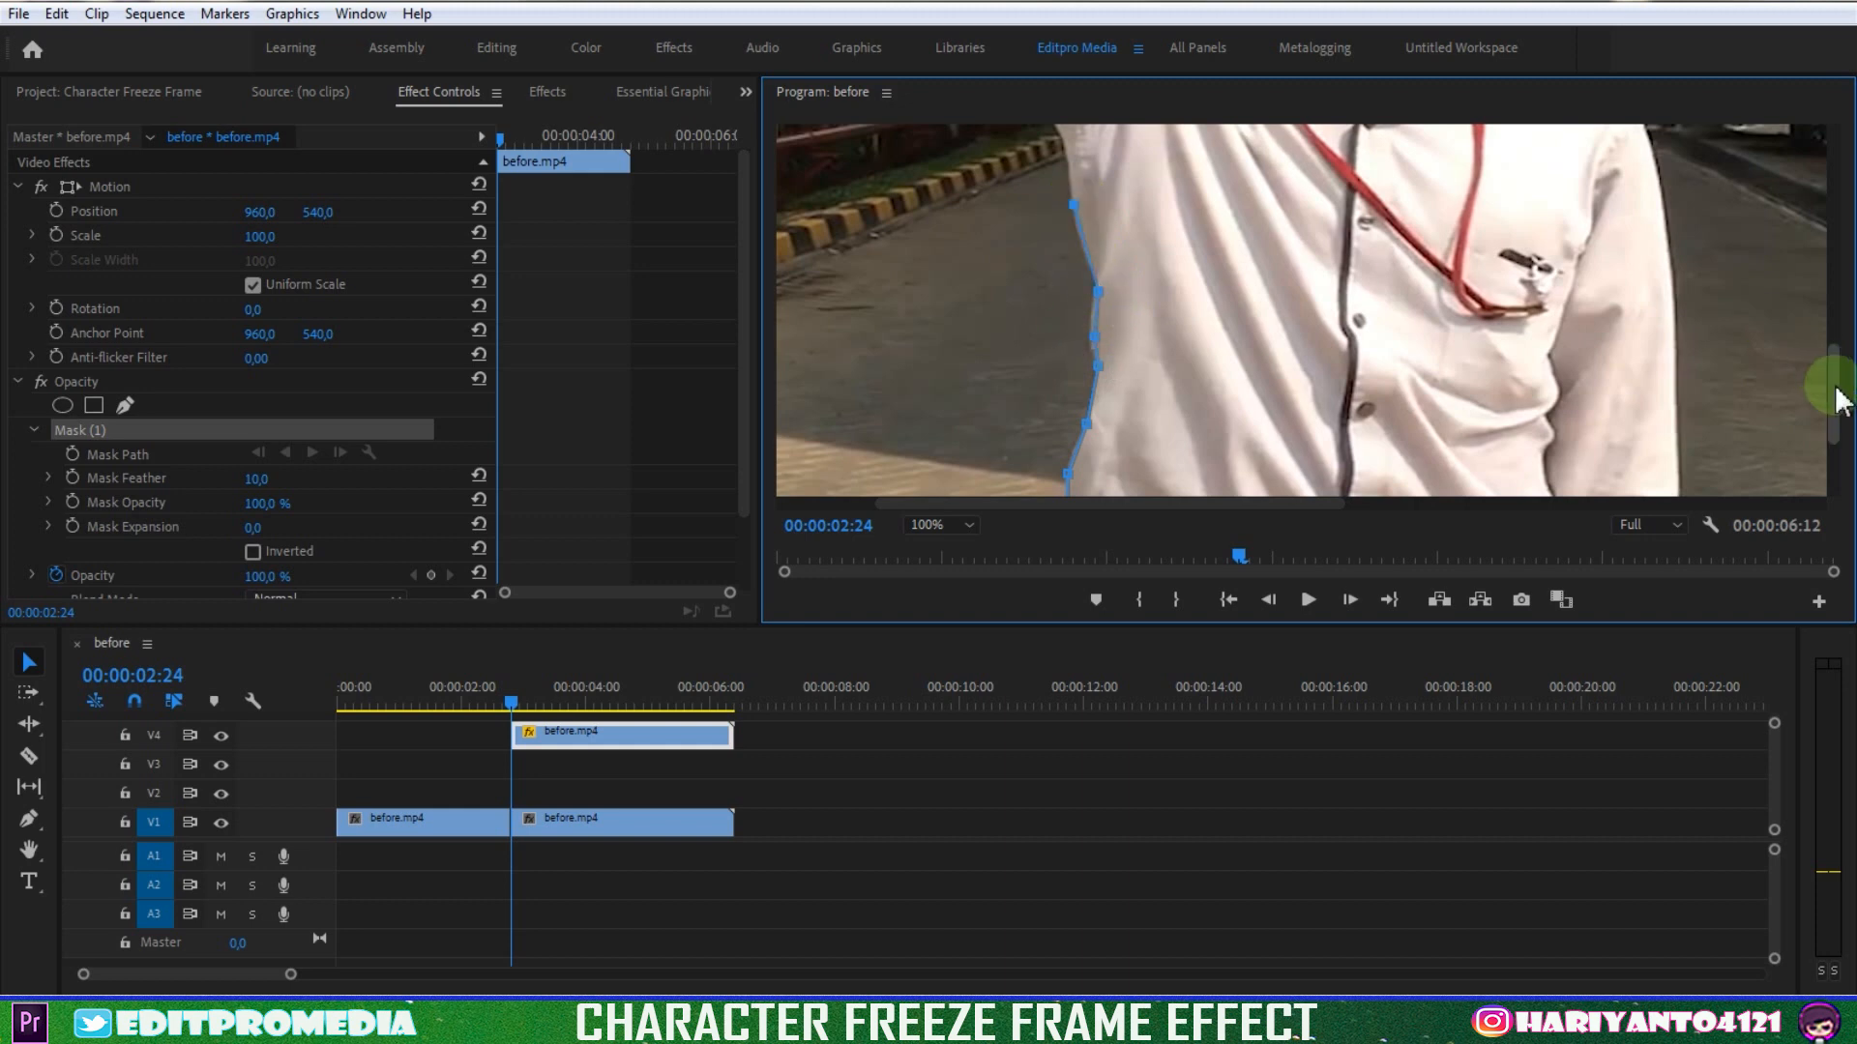
scroll(1103, 290, "up", 5)
left_click(931, 266)
left_click(919, 220)
left_click(933, 189)
left_click(972, 167)
left_click(1020, 159)
left_click(1064, 150)
left_click(1228, 157)
Trace the mask path along the man's hand, over his hair, and down the side of his face to the neck
scroll(1266, 247, "up", 2)
left_click(1263, 233)
left_click(1323, 226)
left_click(1359, 210)
left_click(1399, 201)
left_click(1441, 211)
left_click(1477, 227)
left_click(1513, 281)
left_click(1518, 321)
left_click(1506, 340)
left_click(1519, 356)
left_click(1514, 394)
left_click(1492, 406)
left_click(1446, 471)
Continue the mask path from the neck over the man's shoulder and down his lowered upper arm
scroll(1794, 290, "down", 5)
left_click(1475, 300)
left_click(1617, 362)
scroll(1832, 320, "down", 3)
left_click(1658, 298)
Trace the mask down the lowered arm to the cuff and close it along the frame's bottom edge at the starting point
scroll(1836, 401, "down", 4)
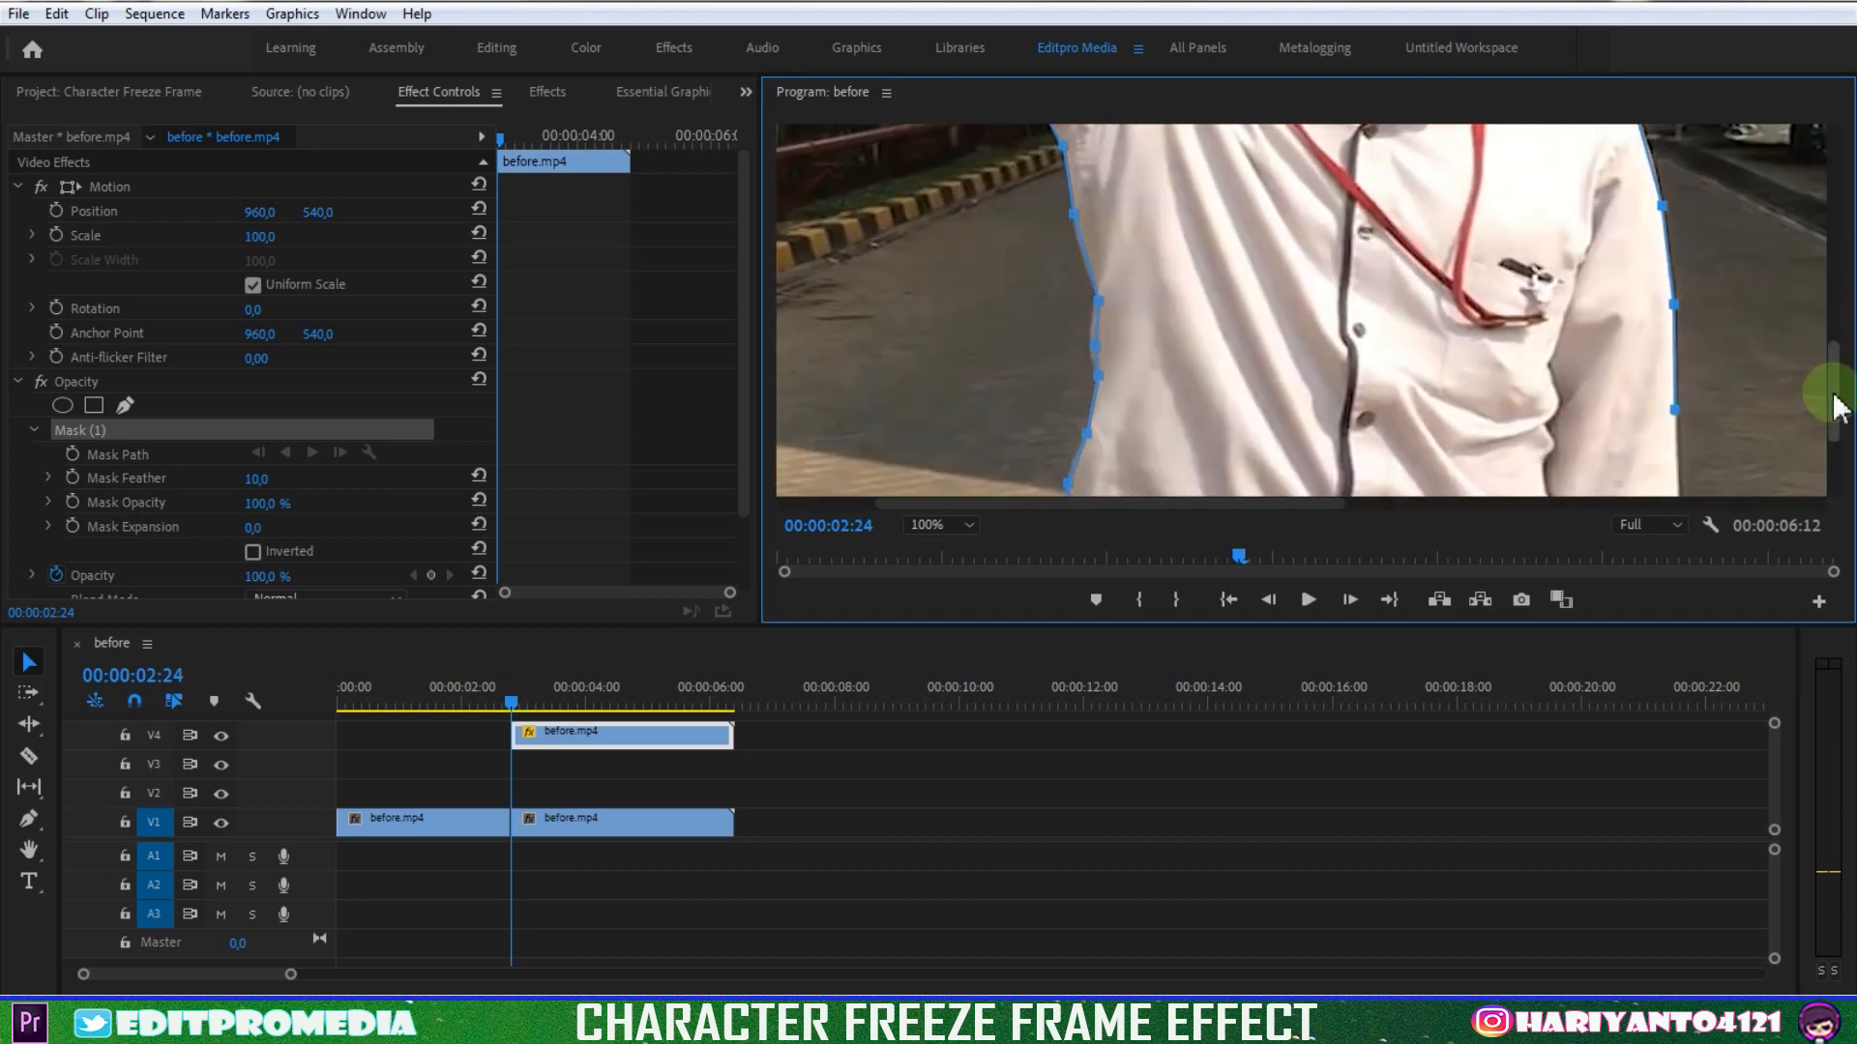
left_click(1674, 215)
left_click(1678, 303)
left_click(1674, 341)
left_click(1688, 373)
scroll(1838, 426, "down", 1)
left_click(1697, 395)
left_click(1656, 437)
left_click(1076, 438)
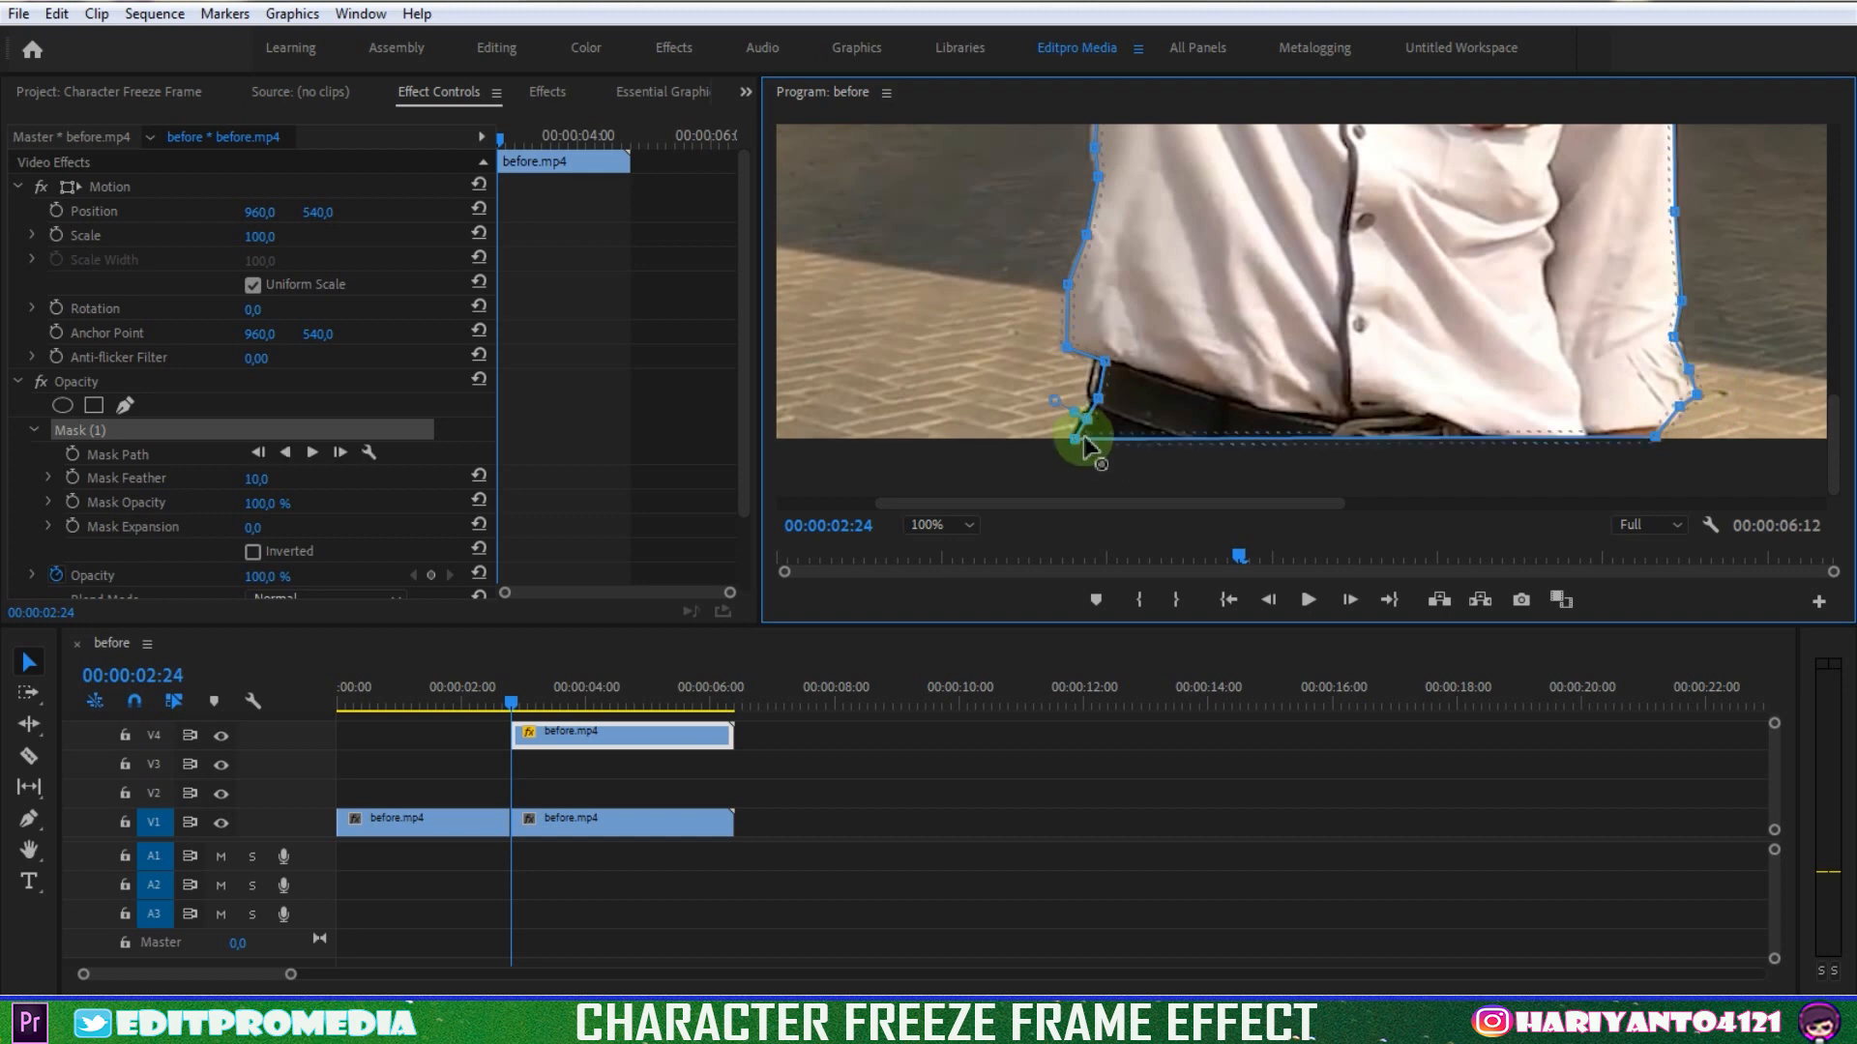
left_click(946, 534)
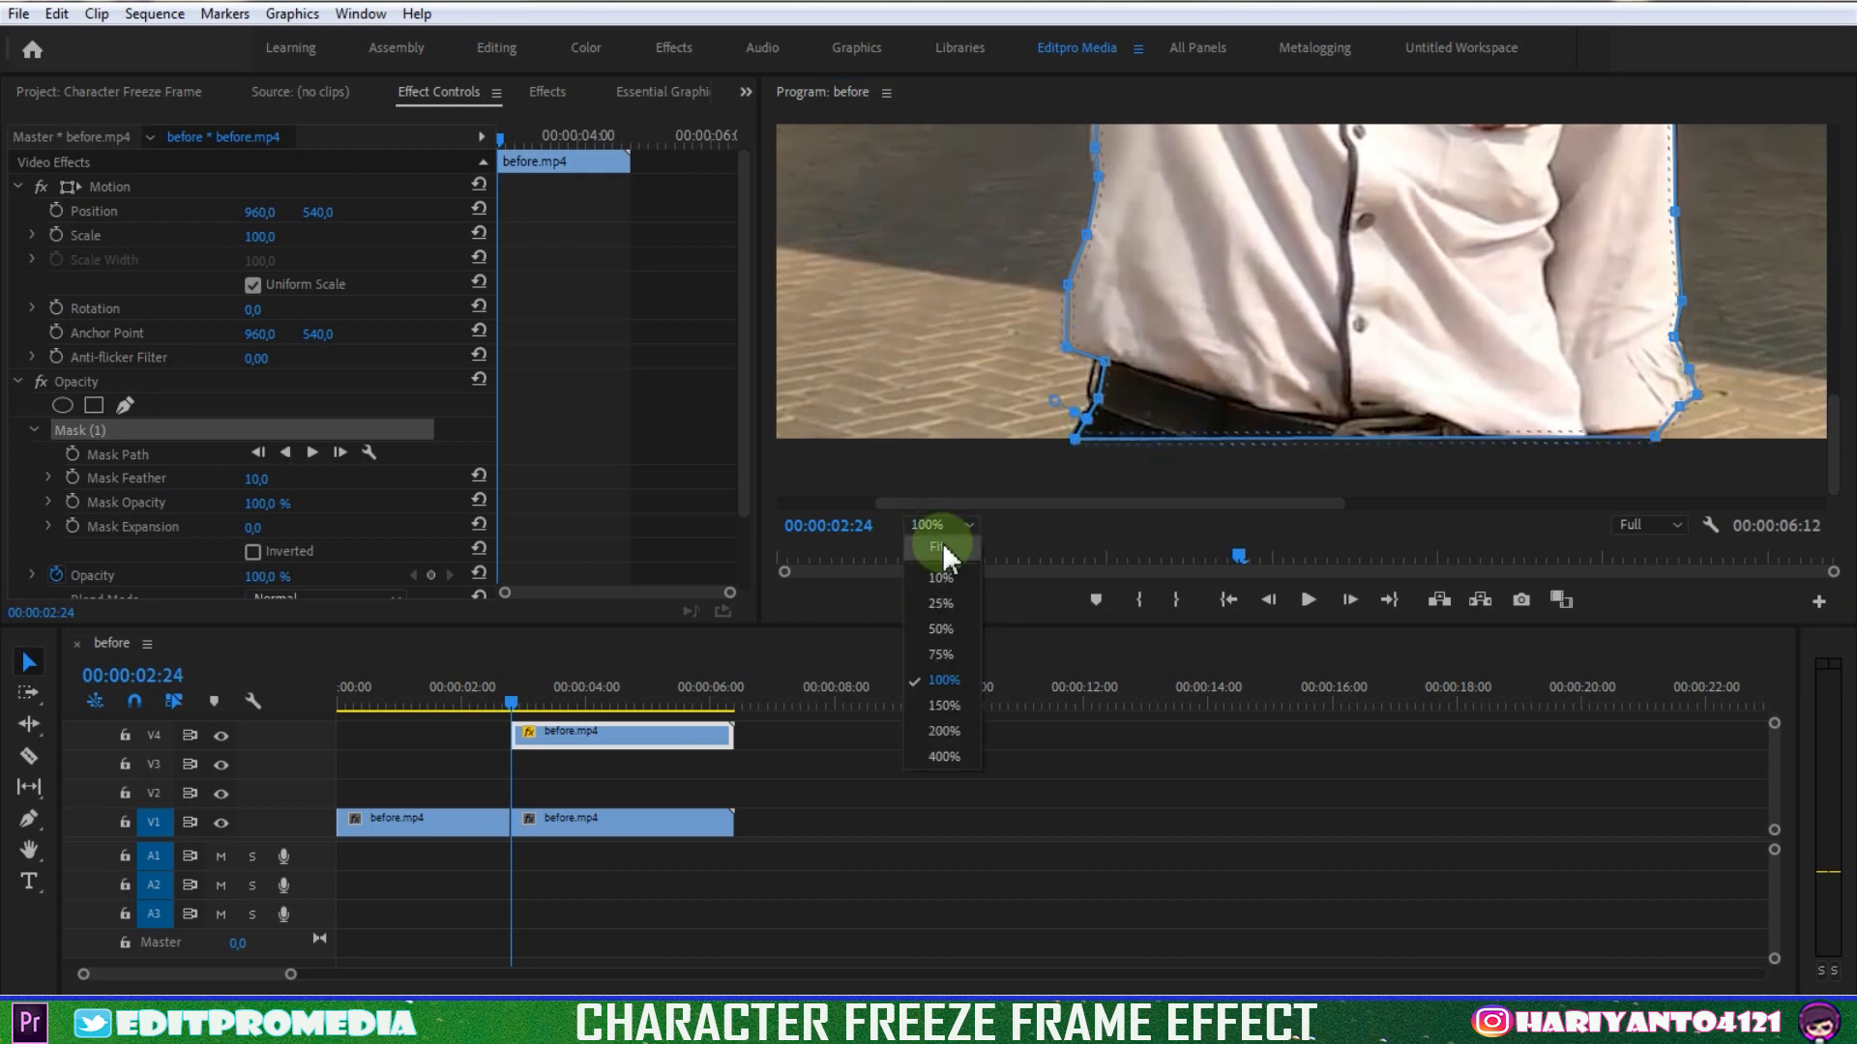
Fit the whole frame in view and set the man's mask feather to 28 on the V4 clip
left_click(950, 560)
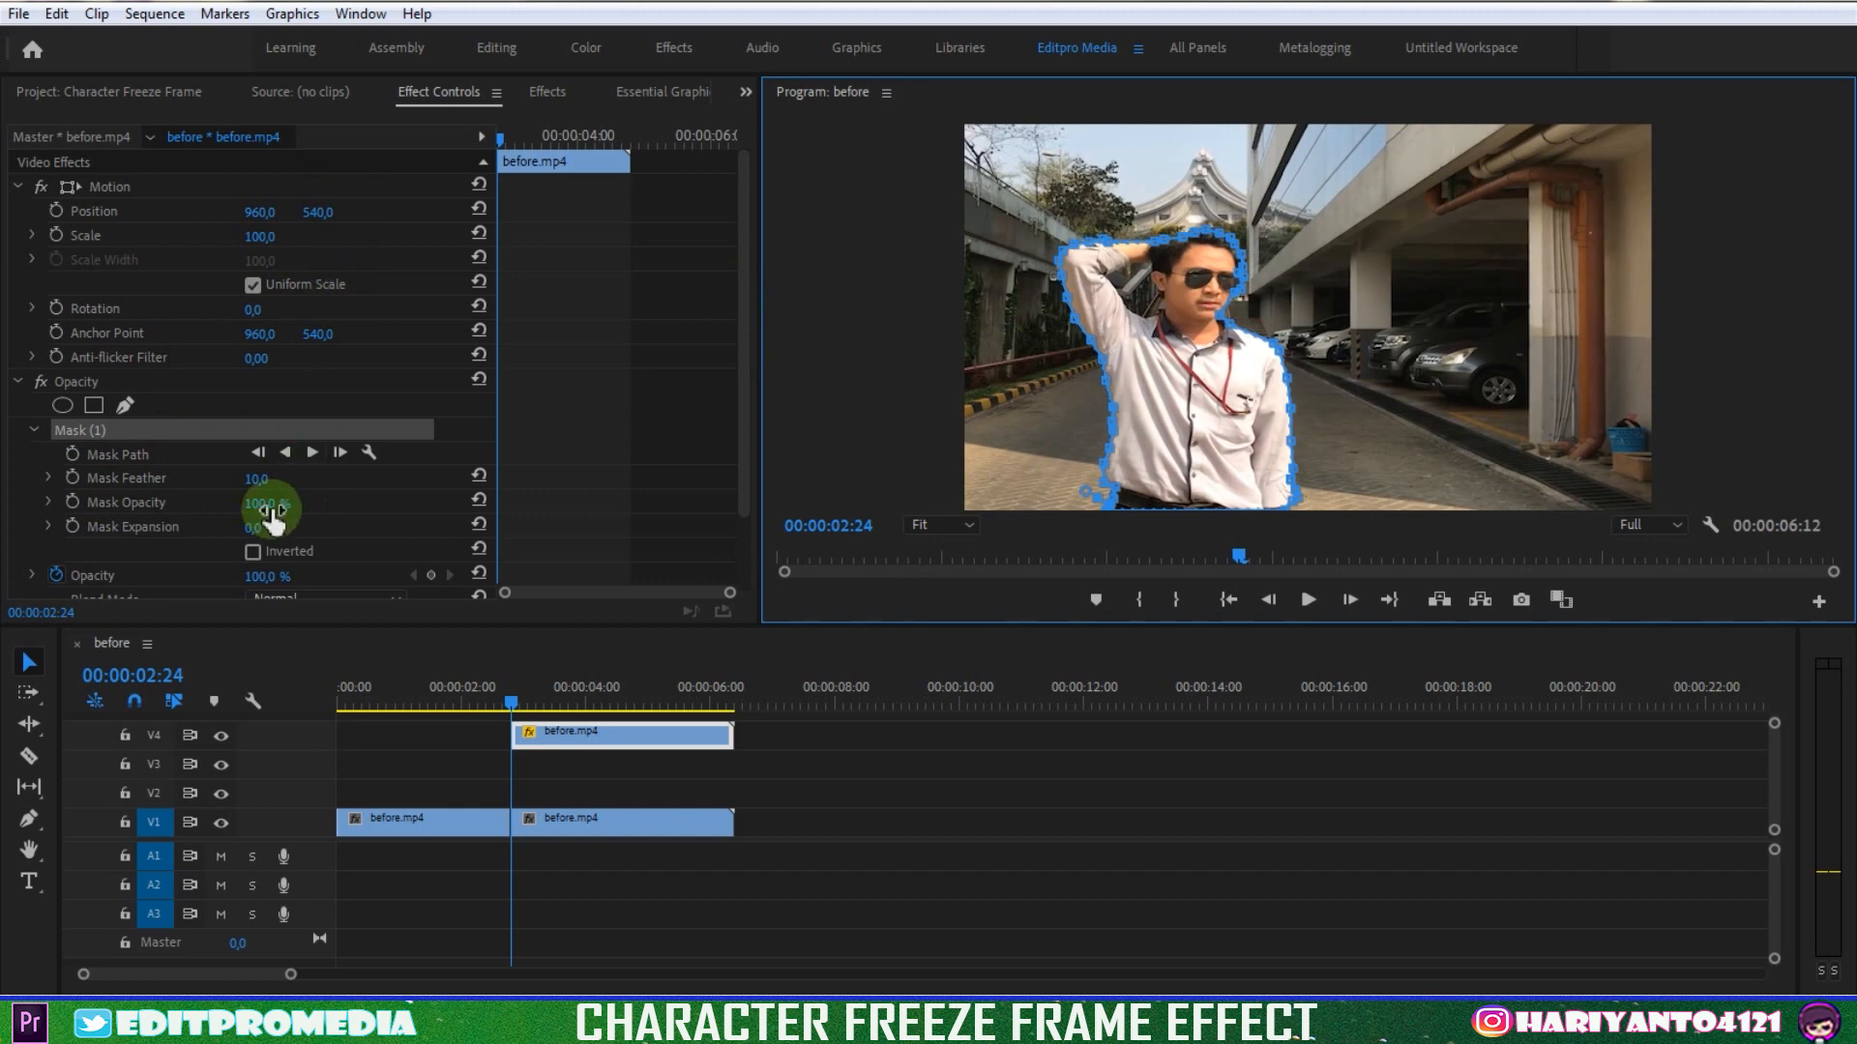
left_click_drag(253, 493, 302, 484)
left_click(655, 740)
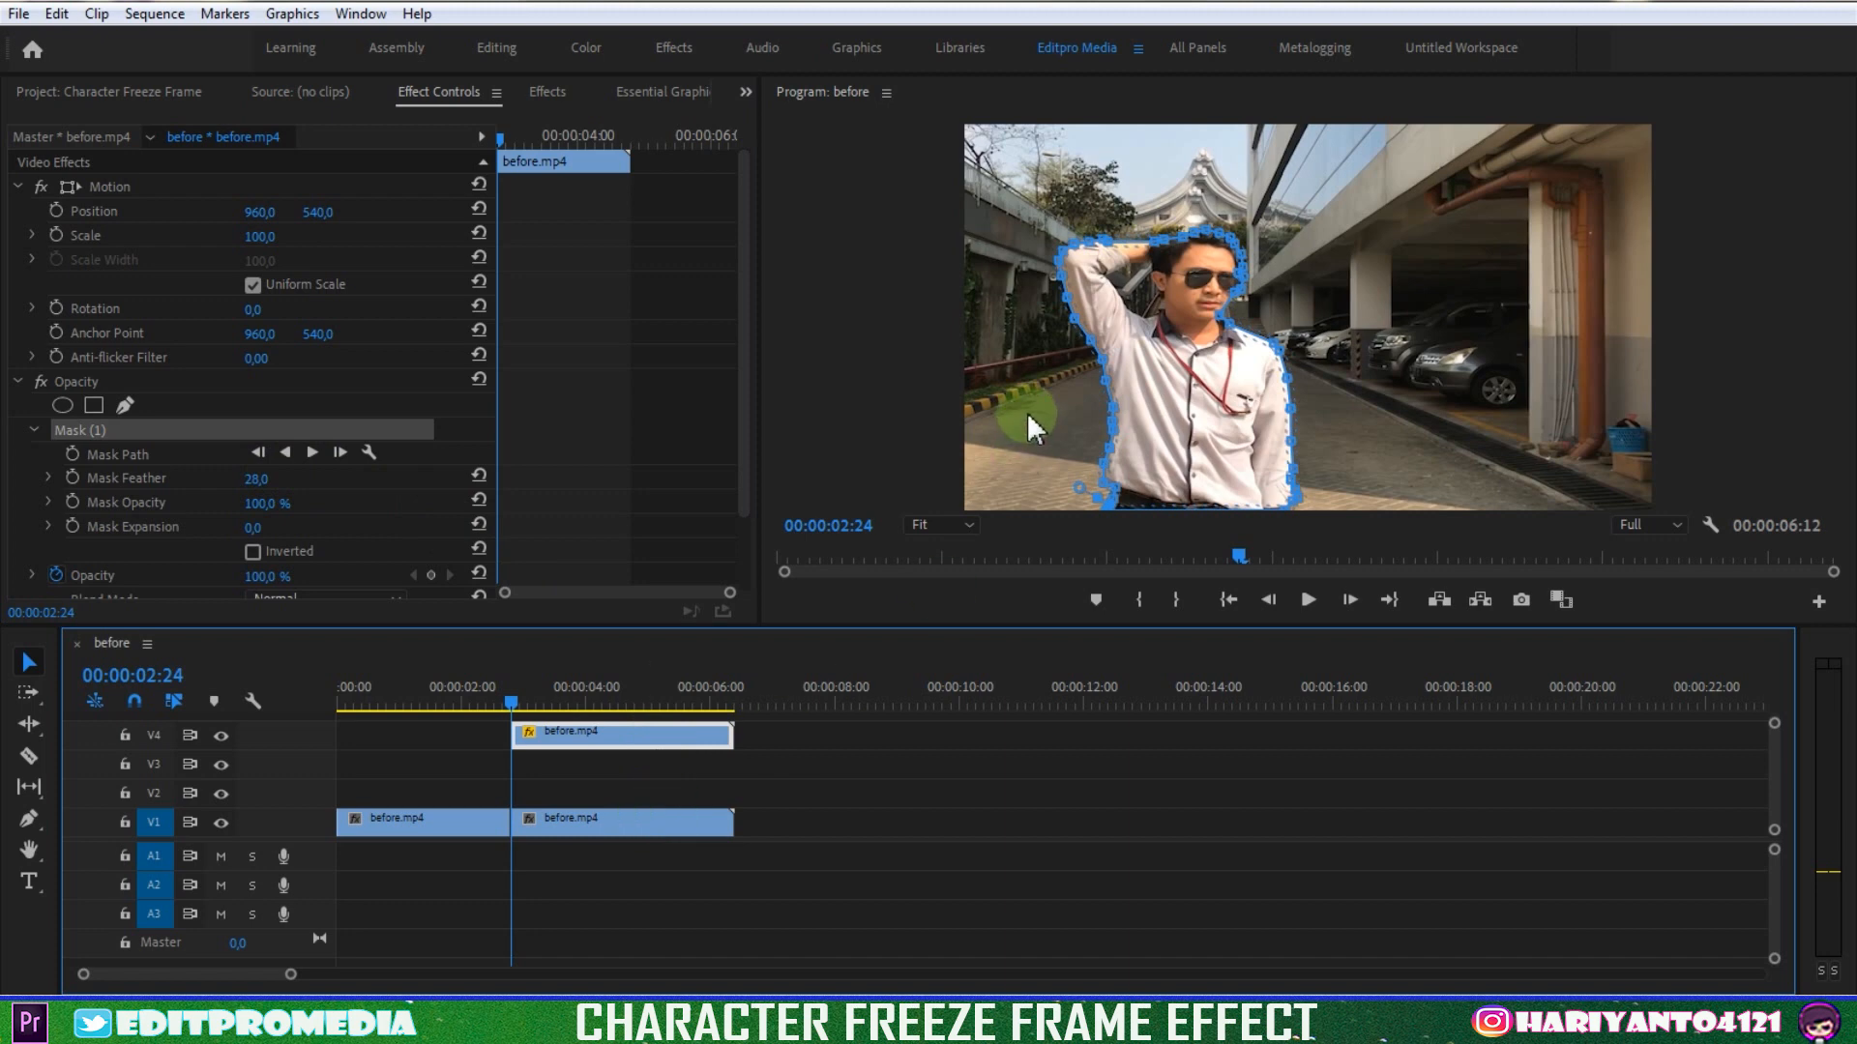
Hide the V1 track's output to inspect the masked man by himself, and reselect the V4 clip
left_click(611, 820)
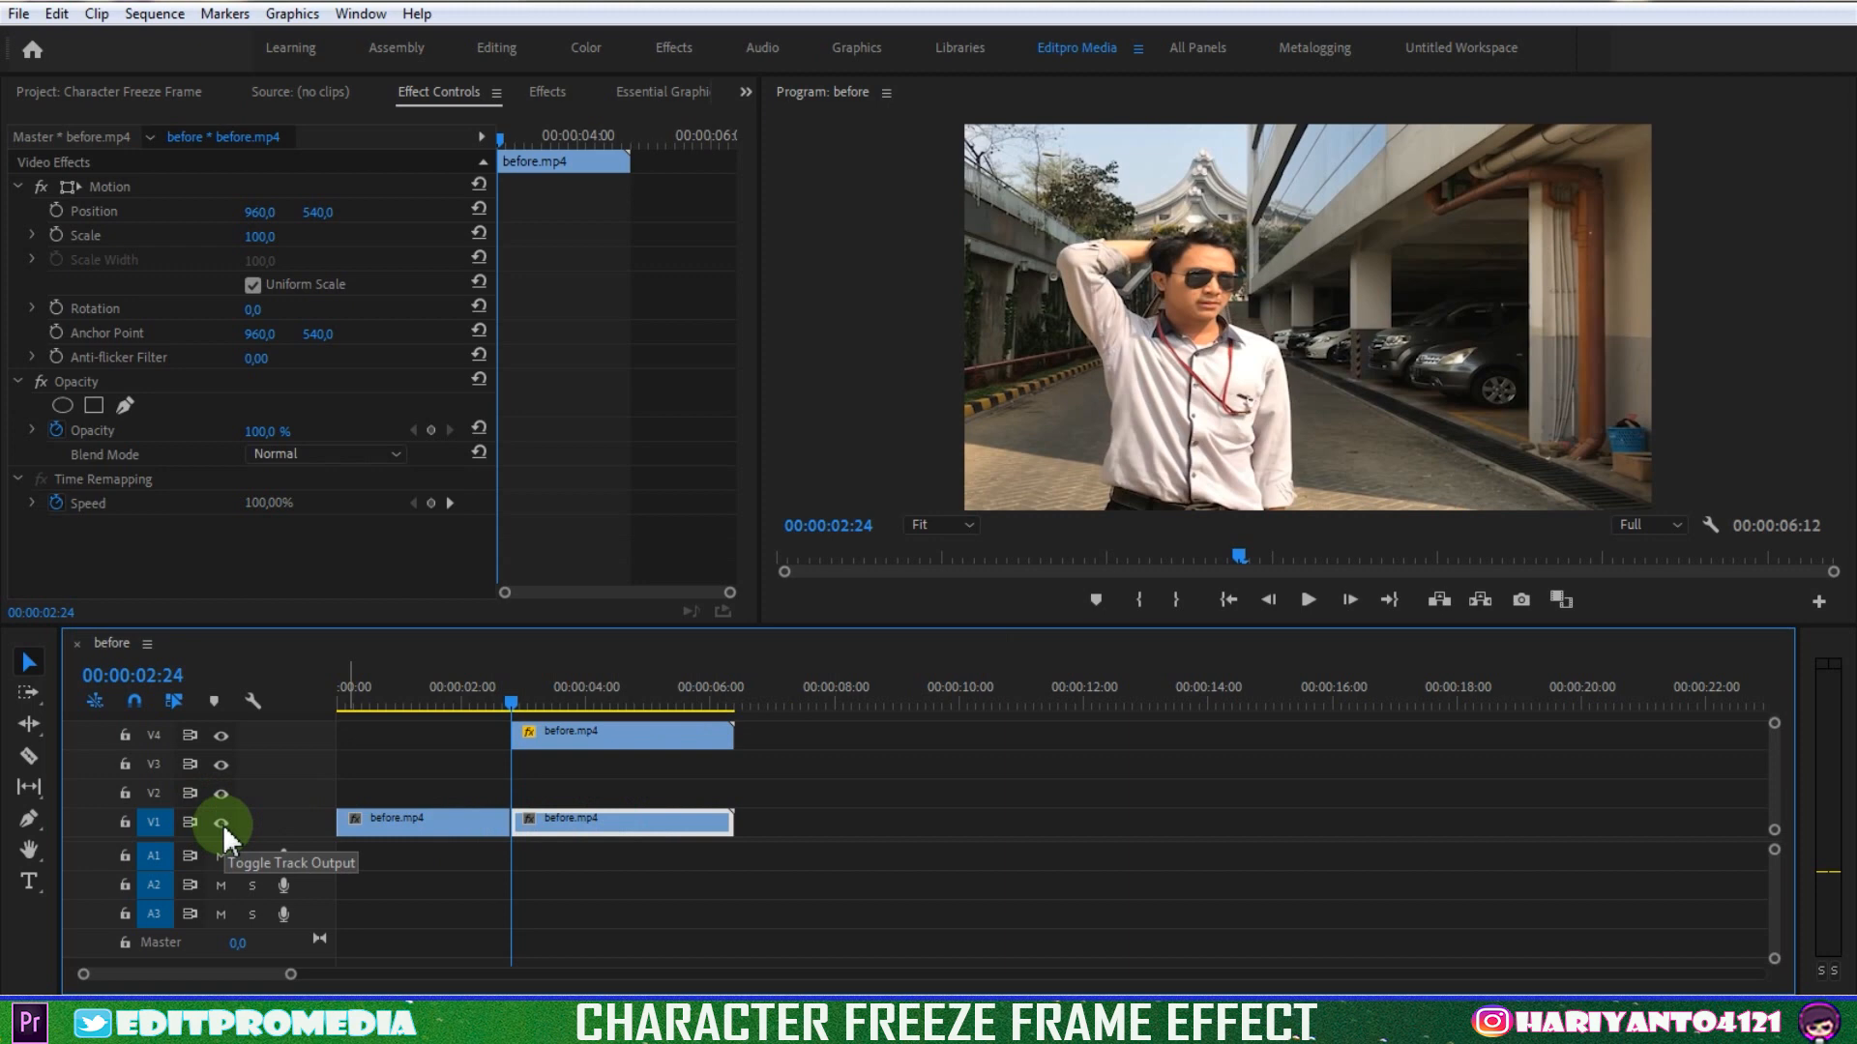
left_click(221, 822)
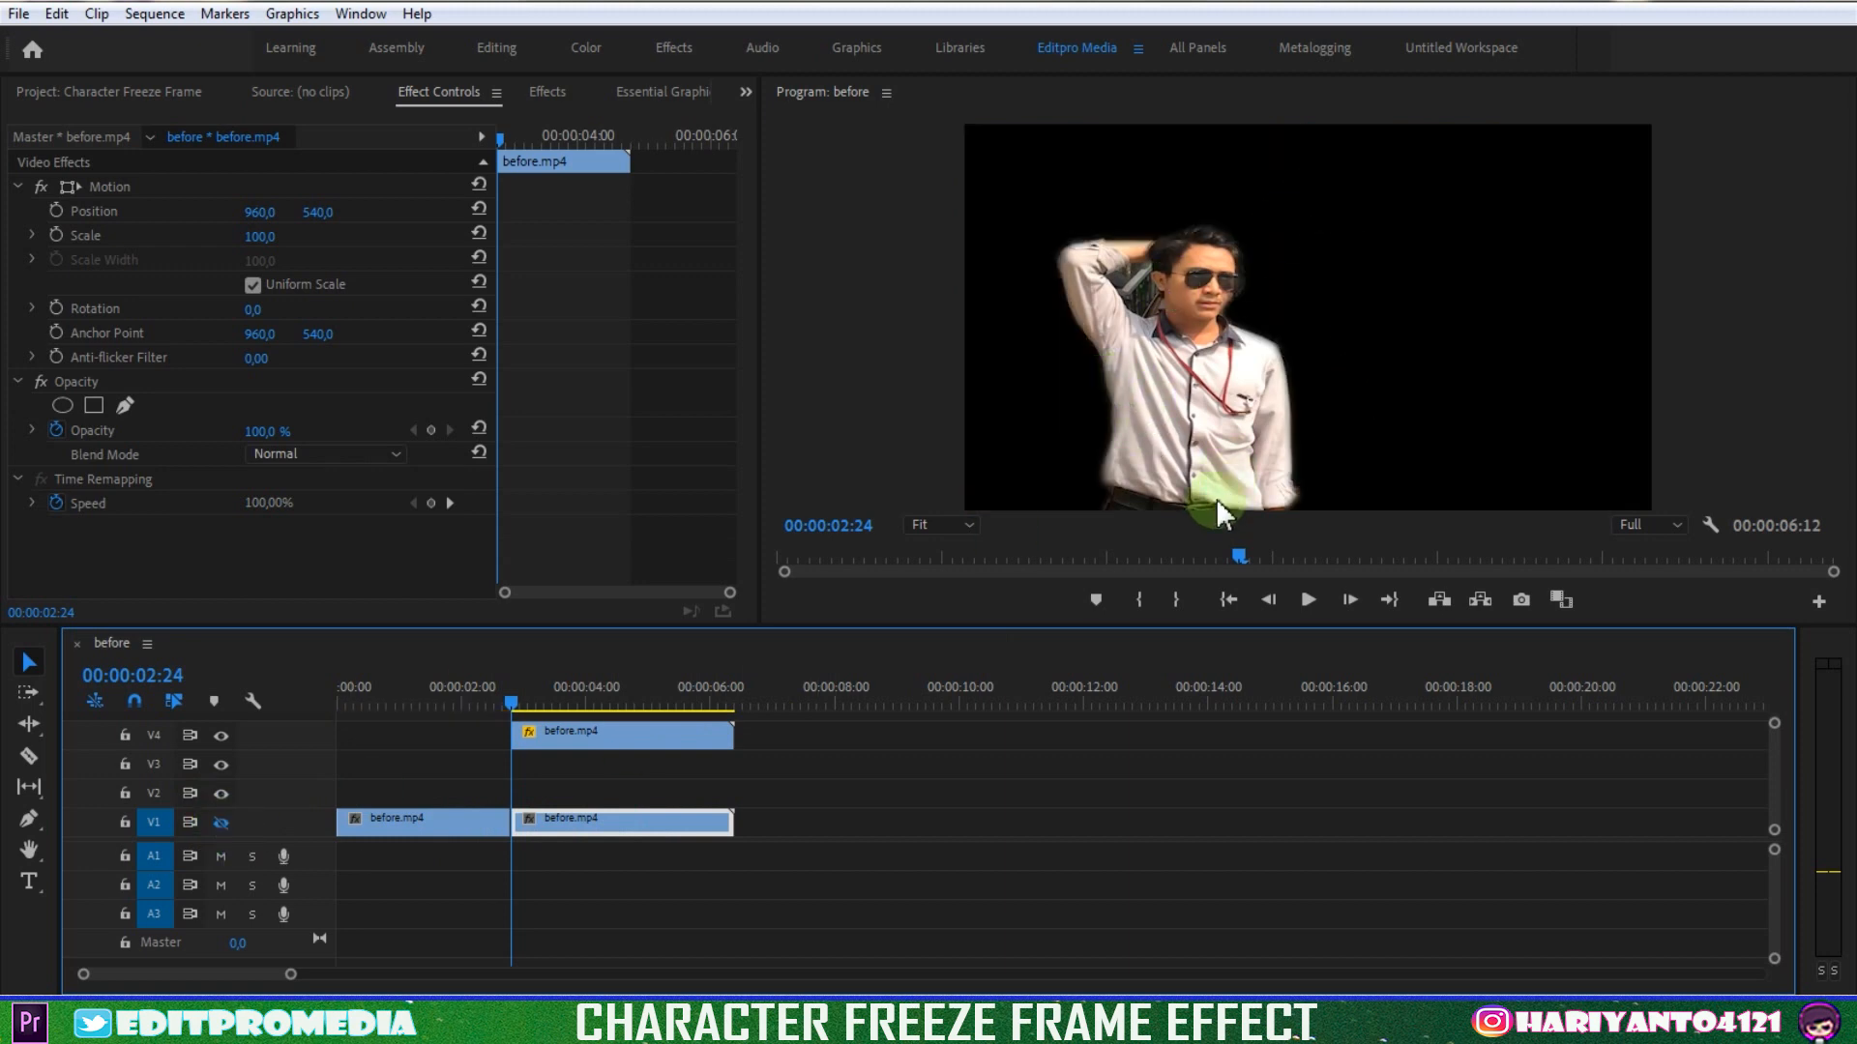
left_click(587, 730)
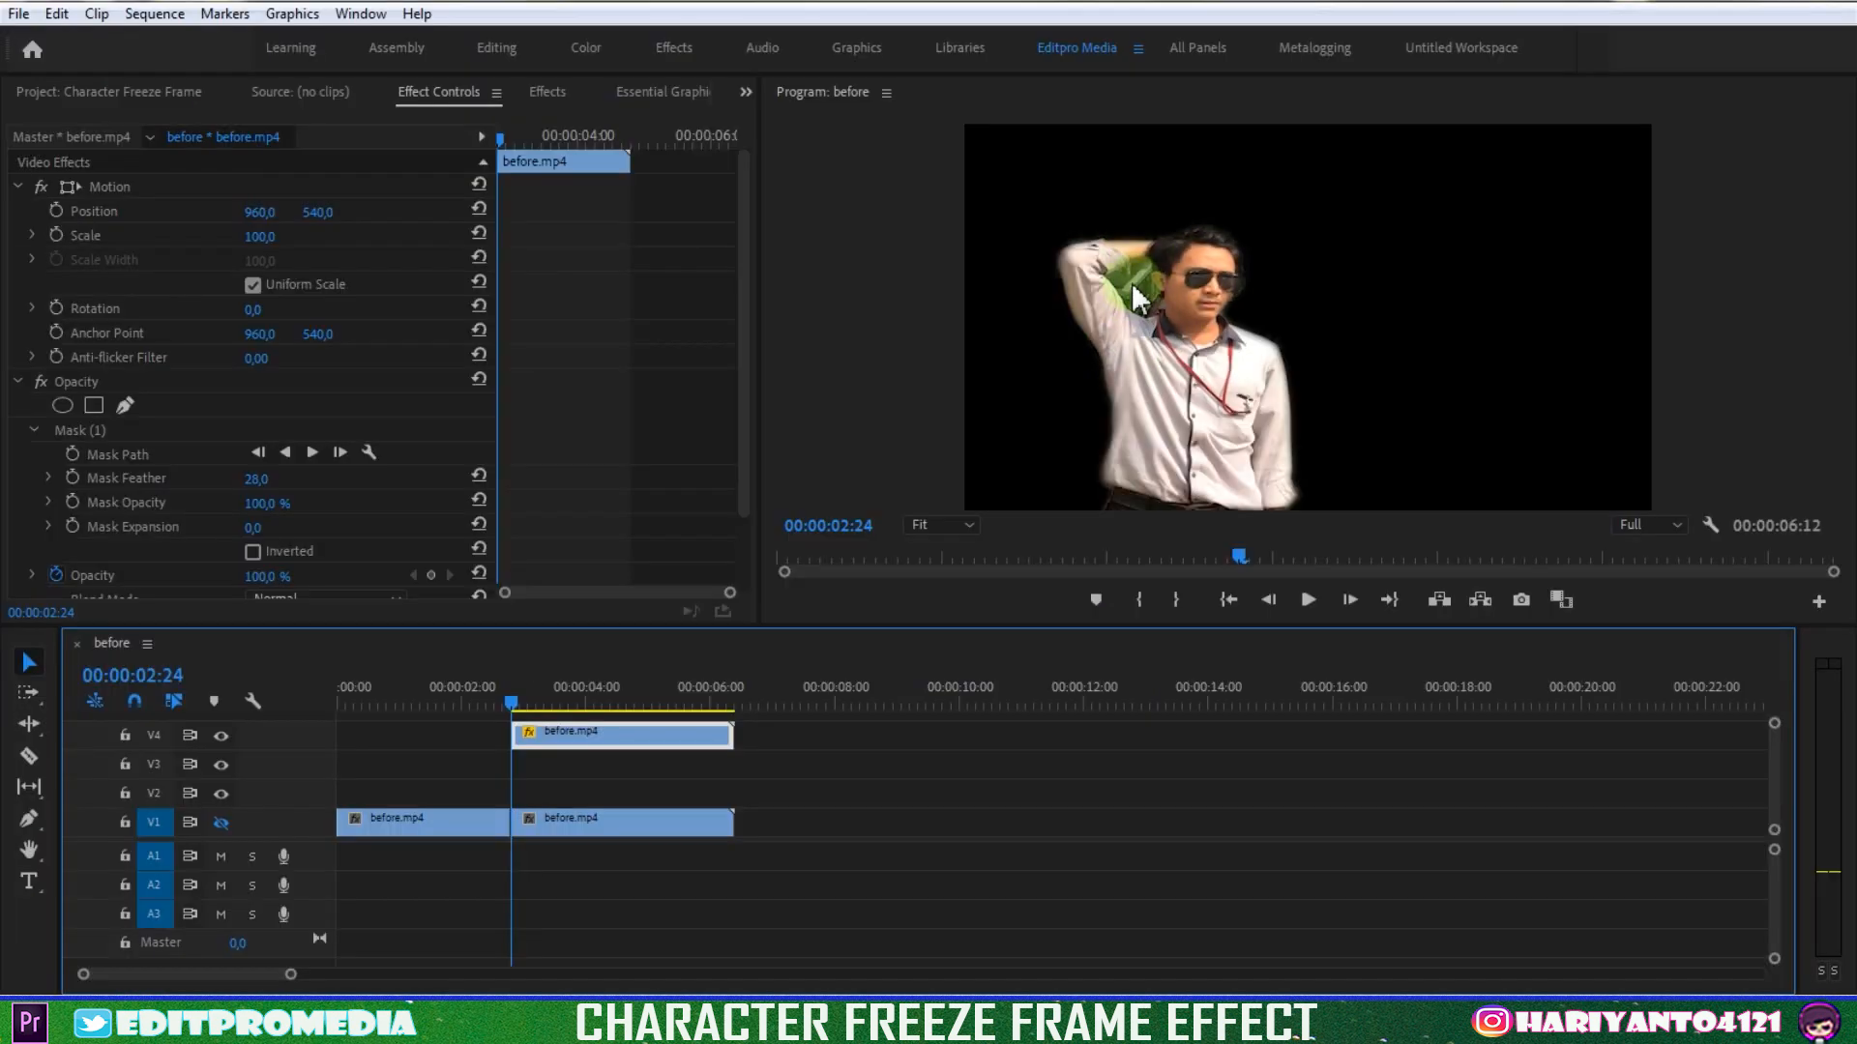
Nest the masked V4 clip under the name Nested Sequence 01
right_click(651, 735)
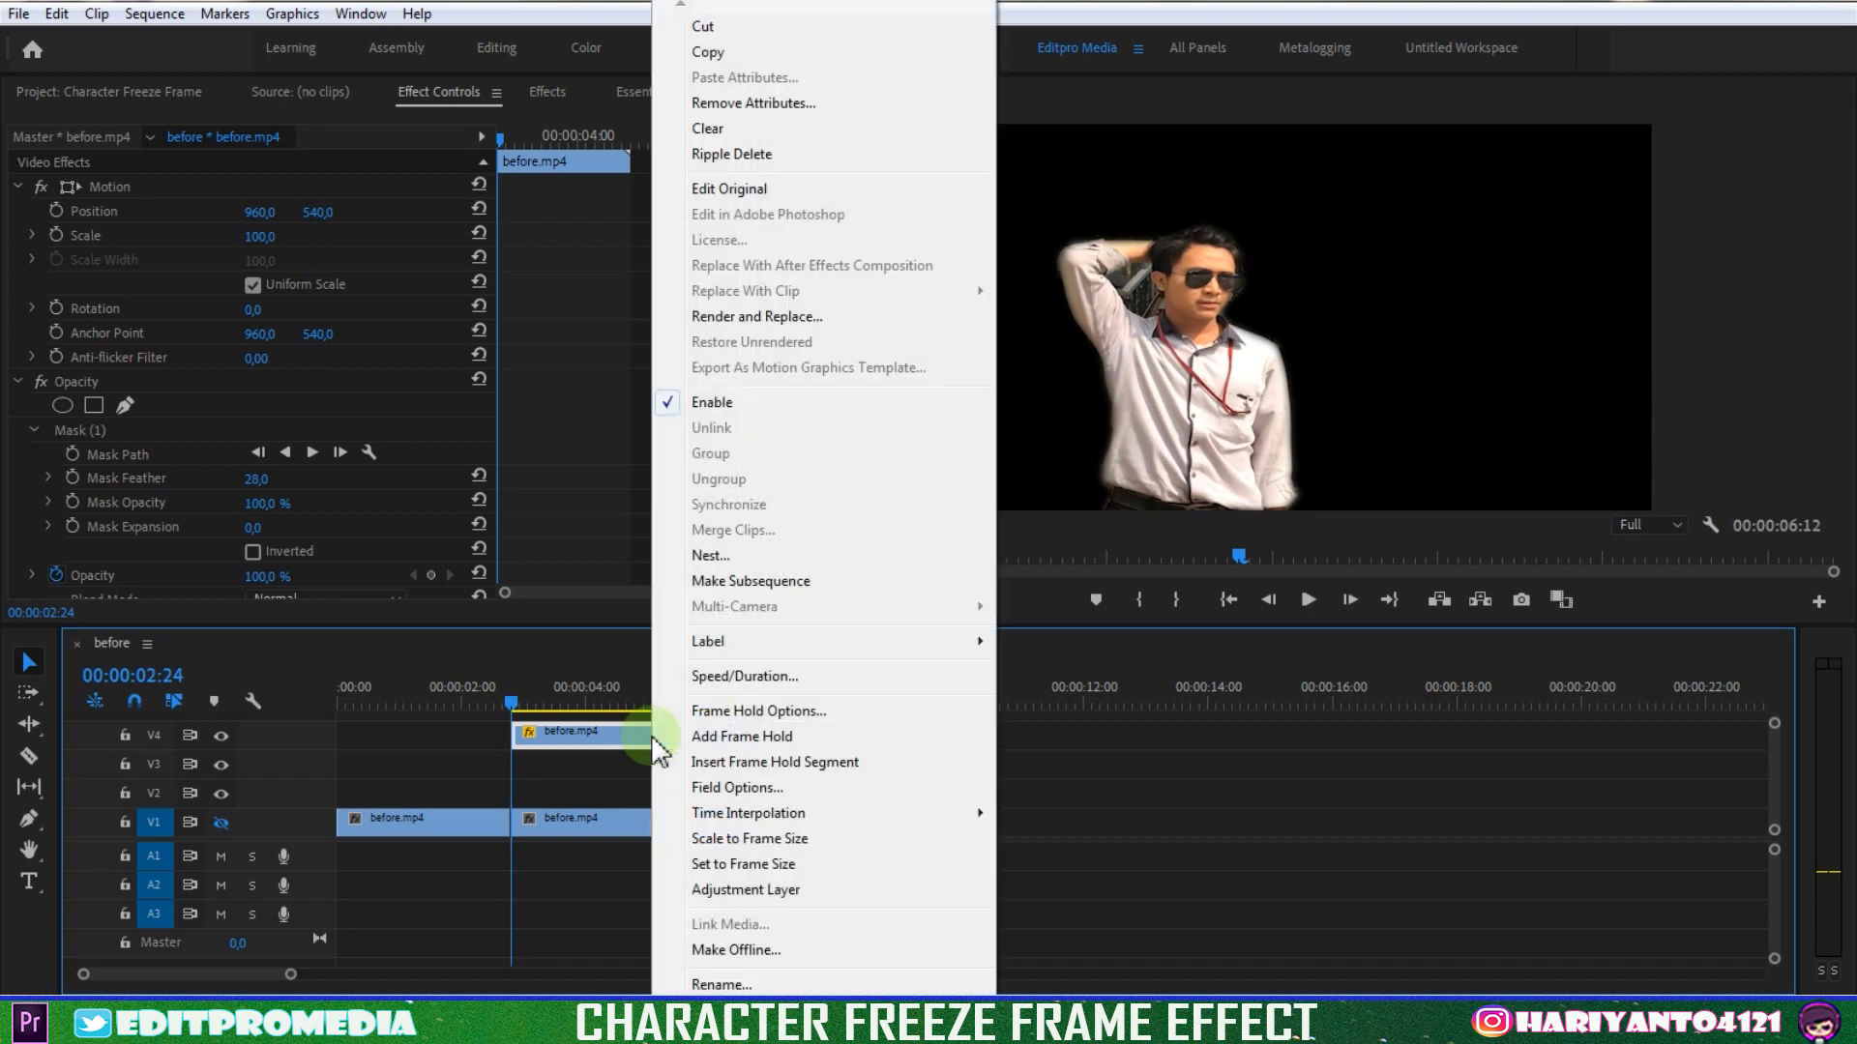
left_click(723, 555)
left_click(868, 537)
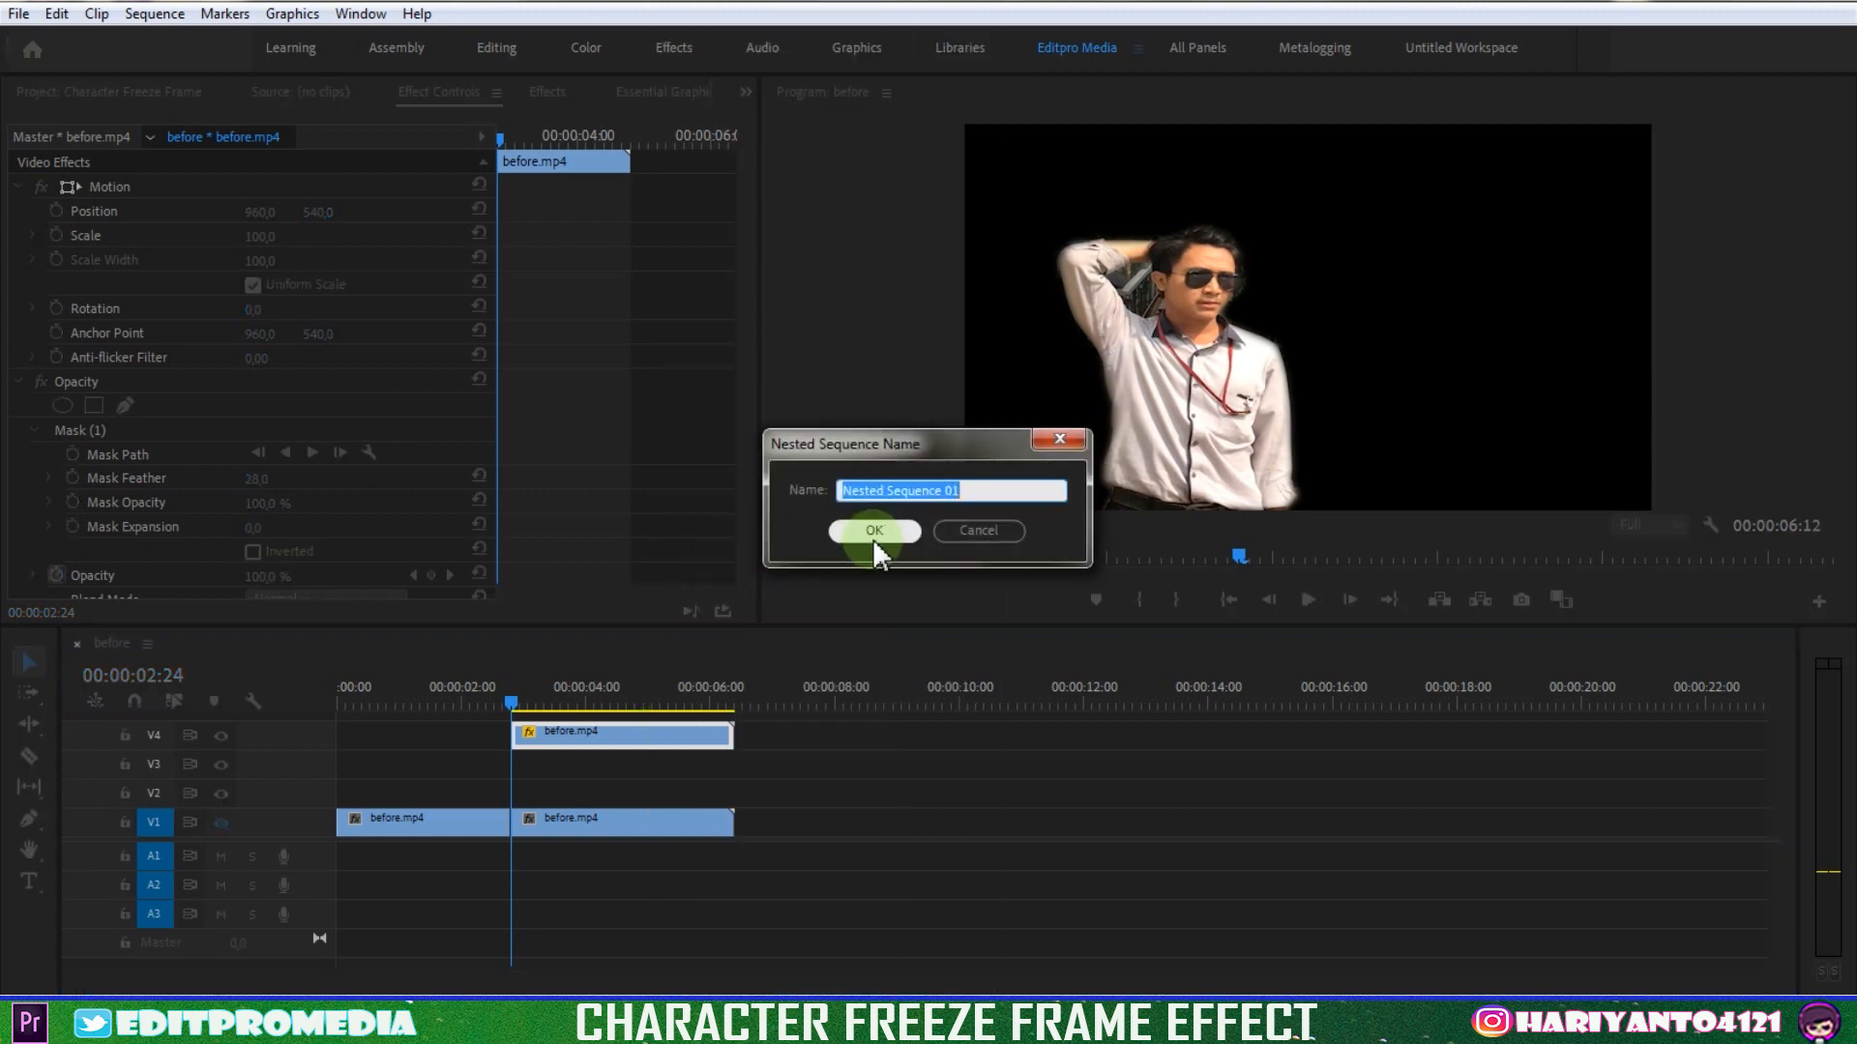
left_click(496, 172)
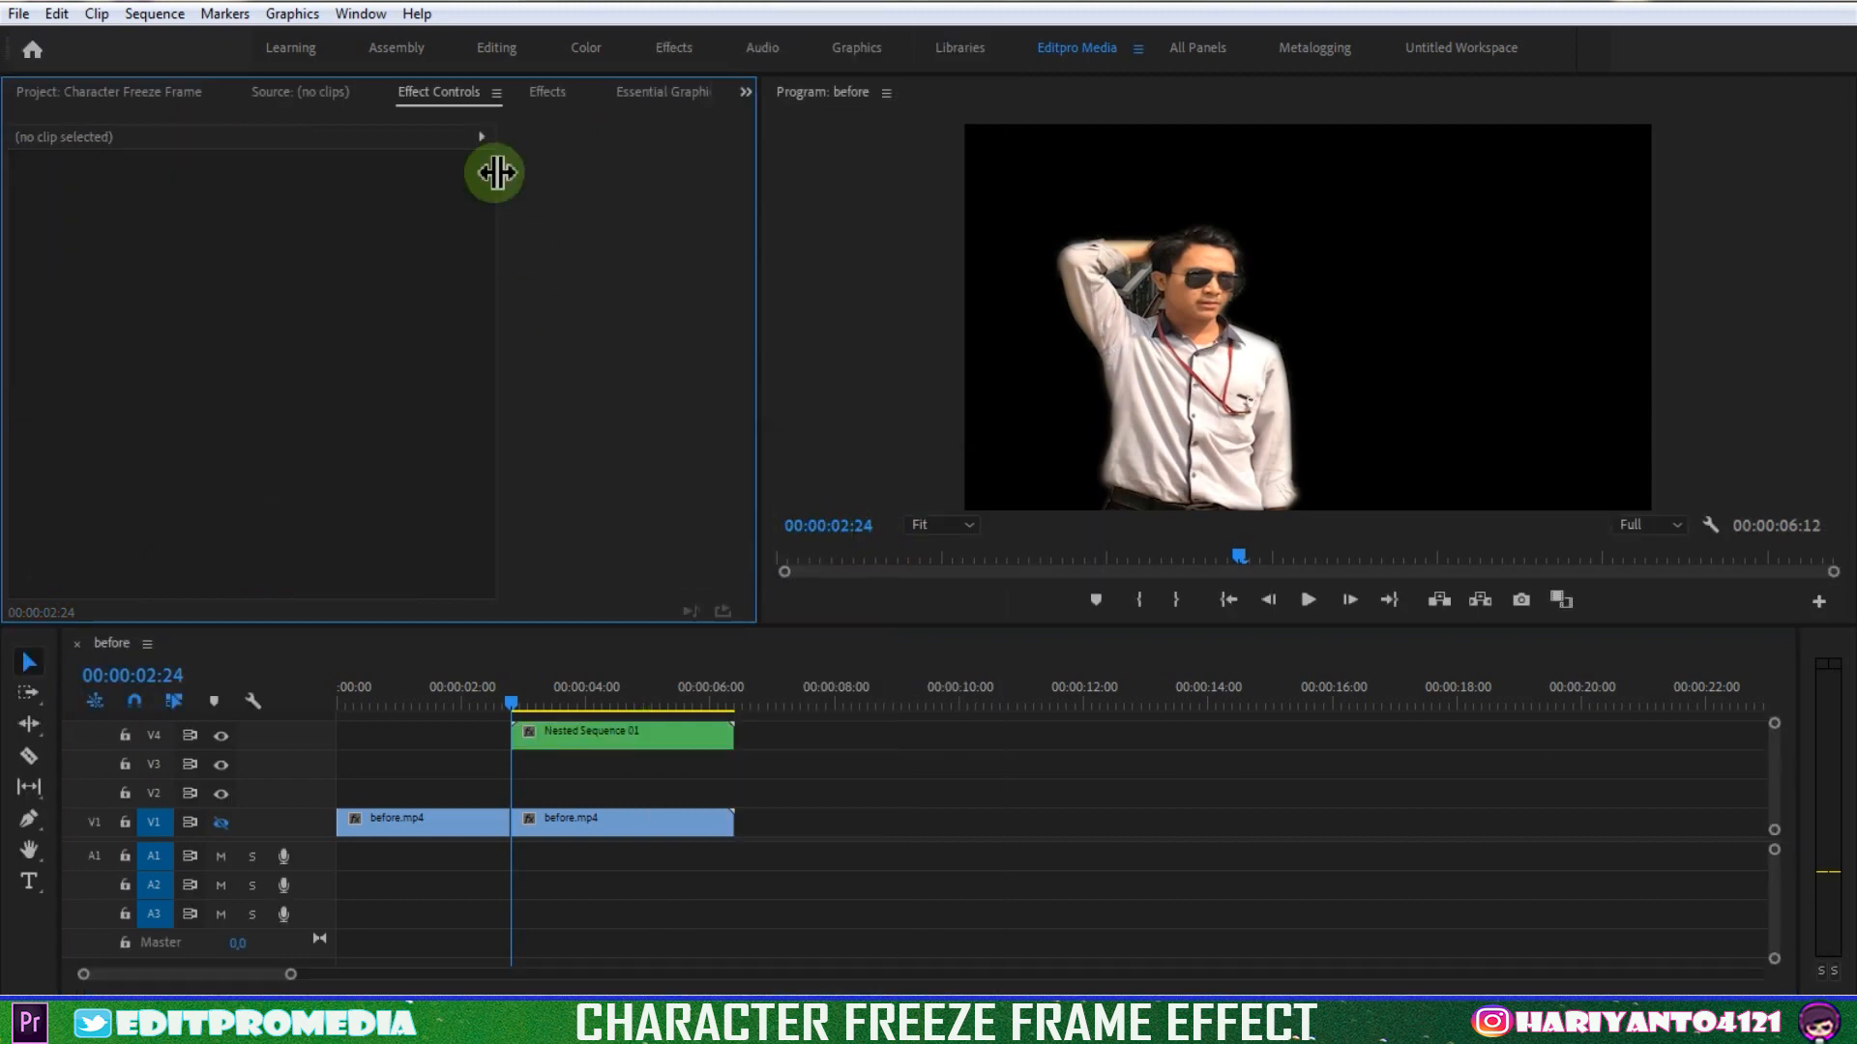
Start a free-draw opacity mask on the nested sequence at 100% zoom, tracing from the shoulder up the raised arm's inner edge
left_click(644, 729)
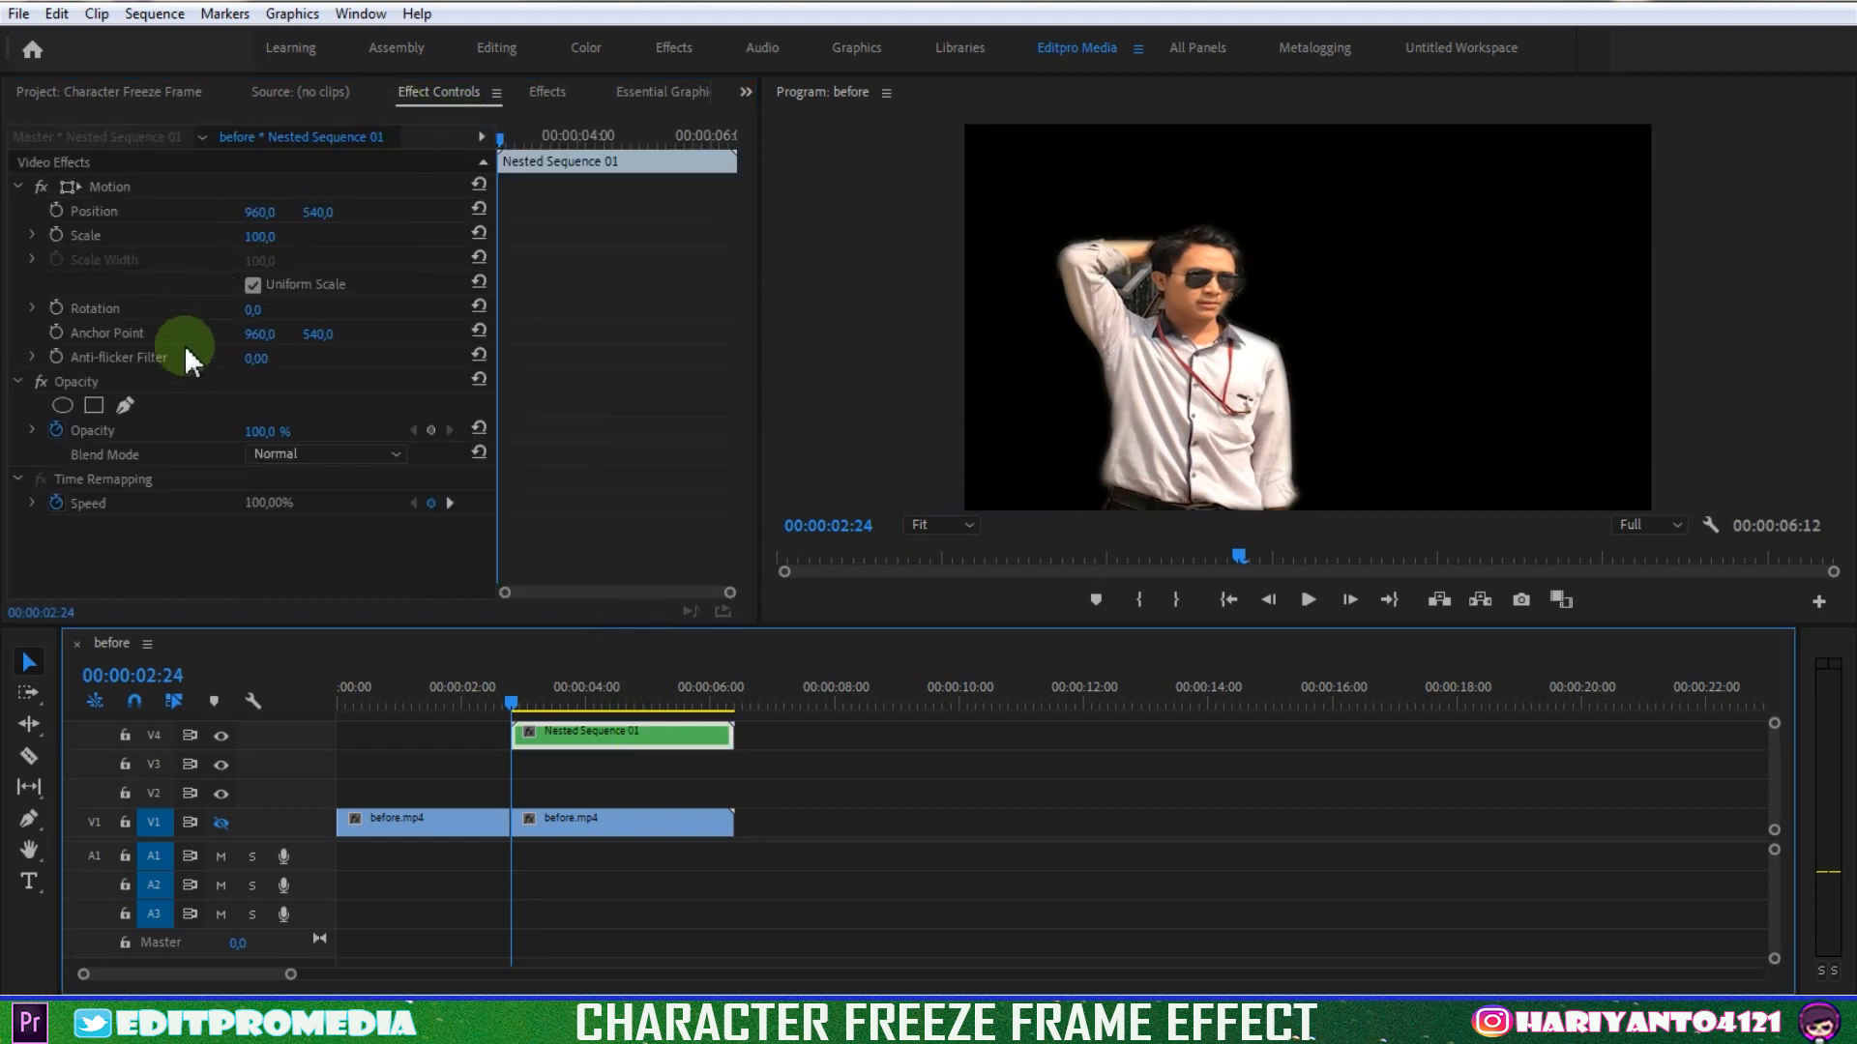
left_click(124, 406)
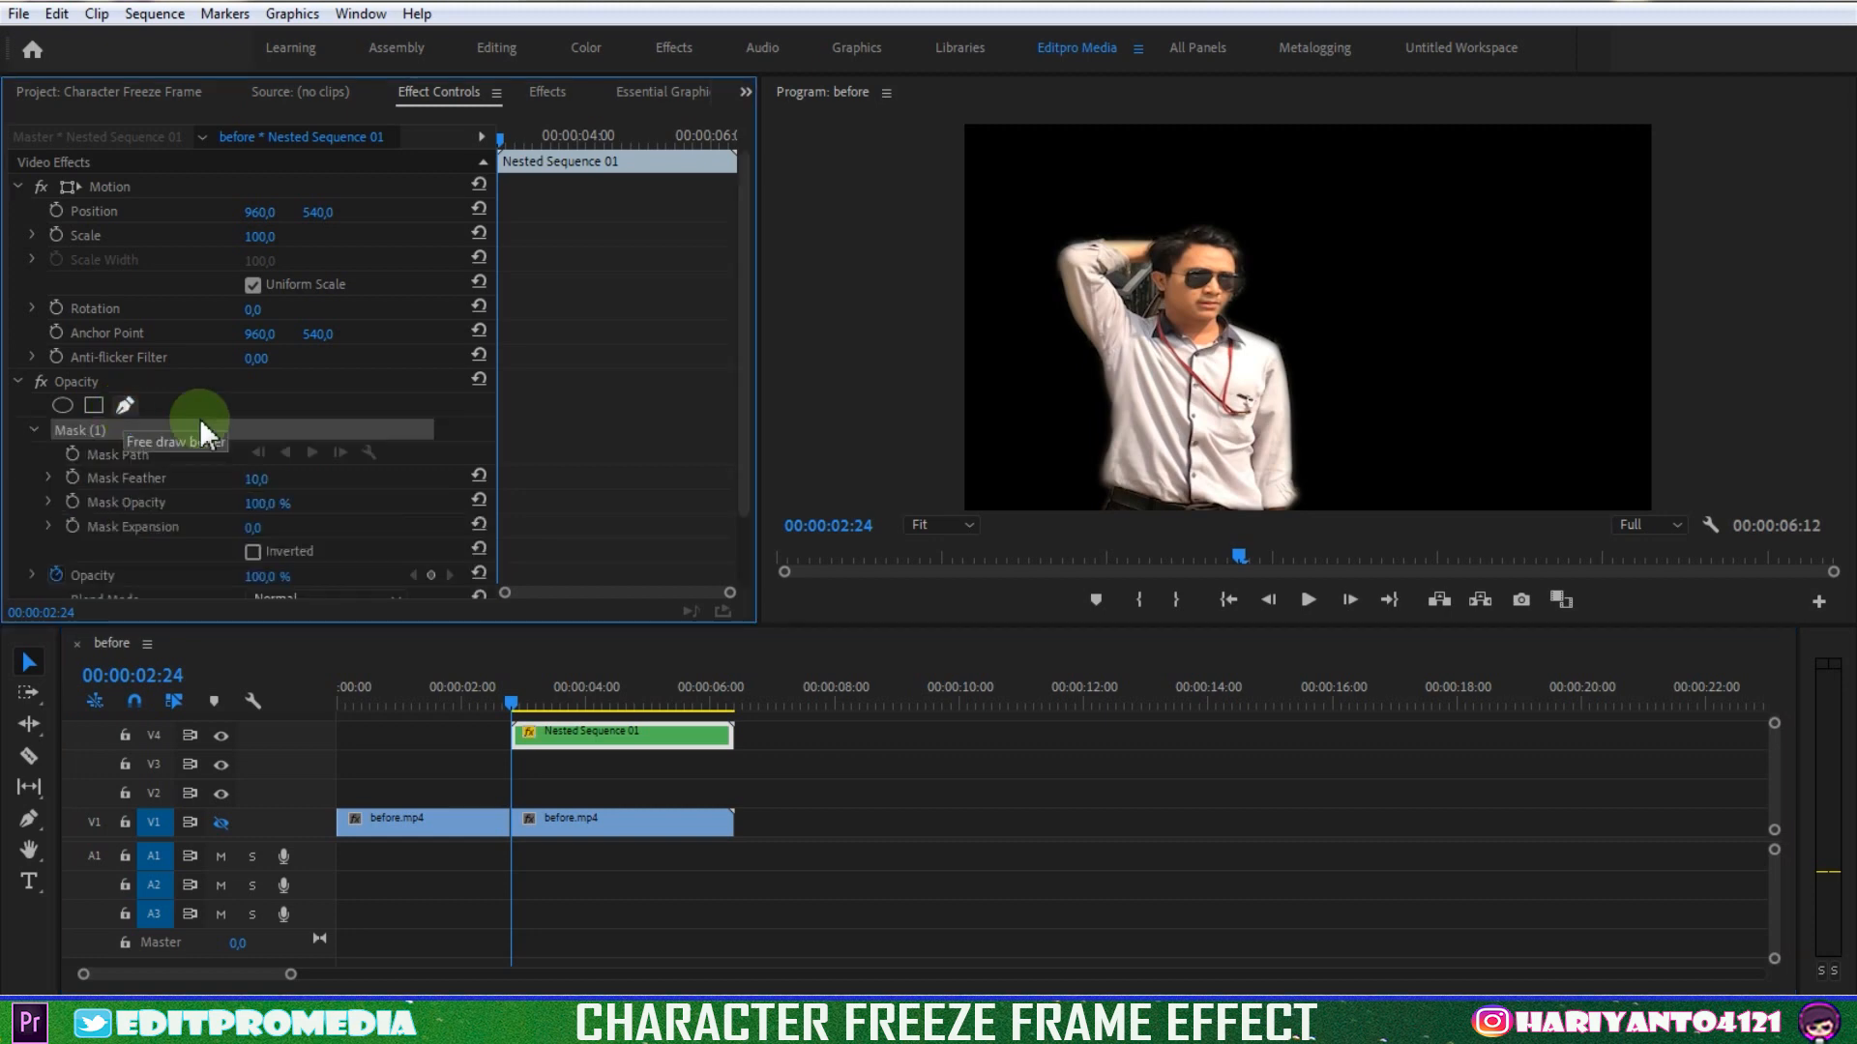
left_click(926, 528)
left_click(960, 677)
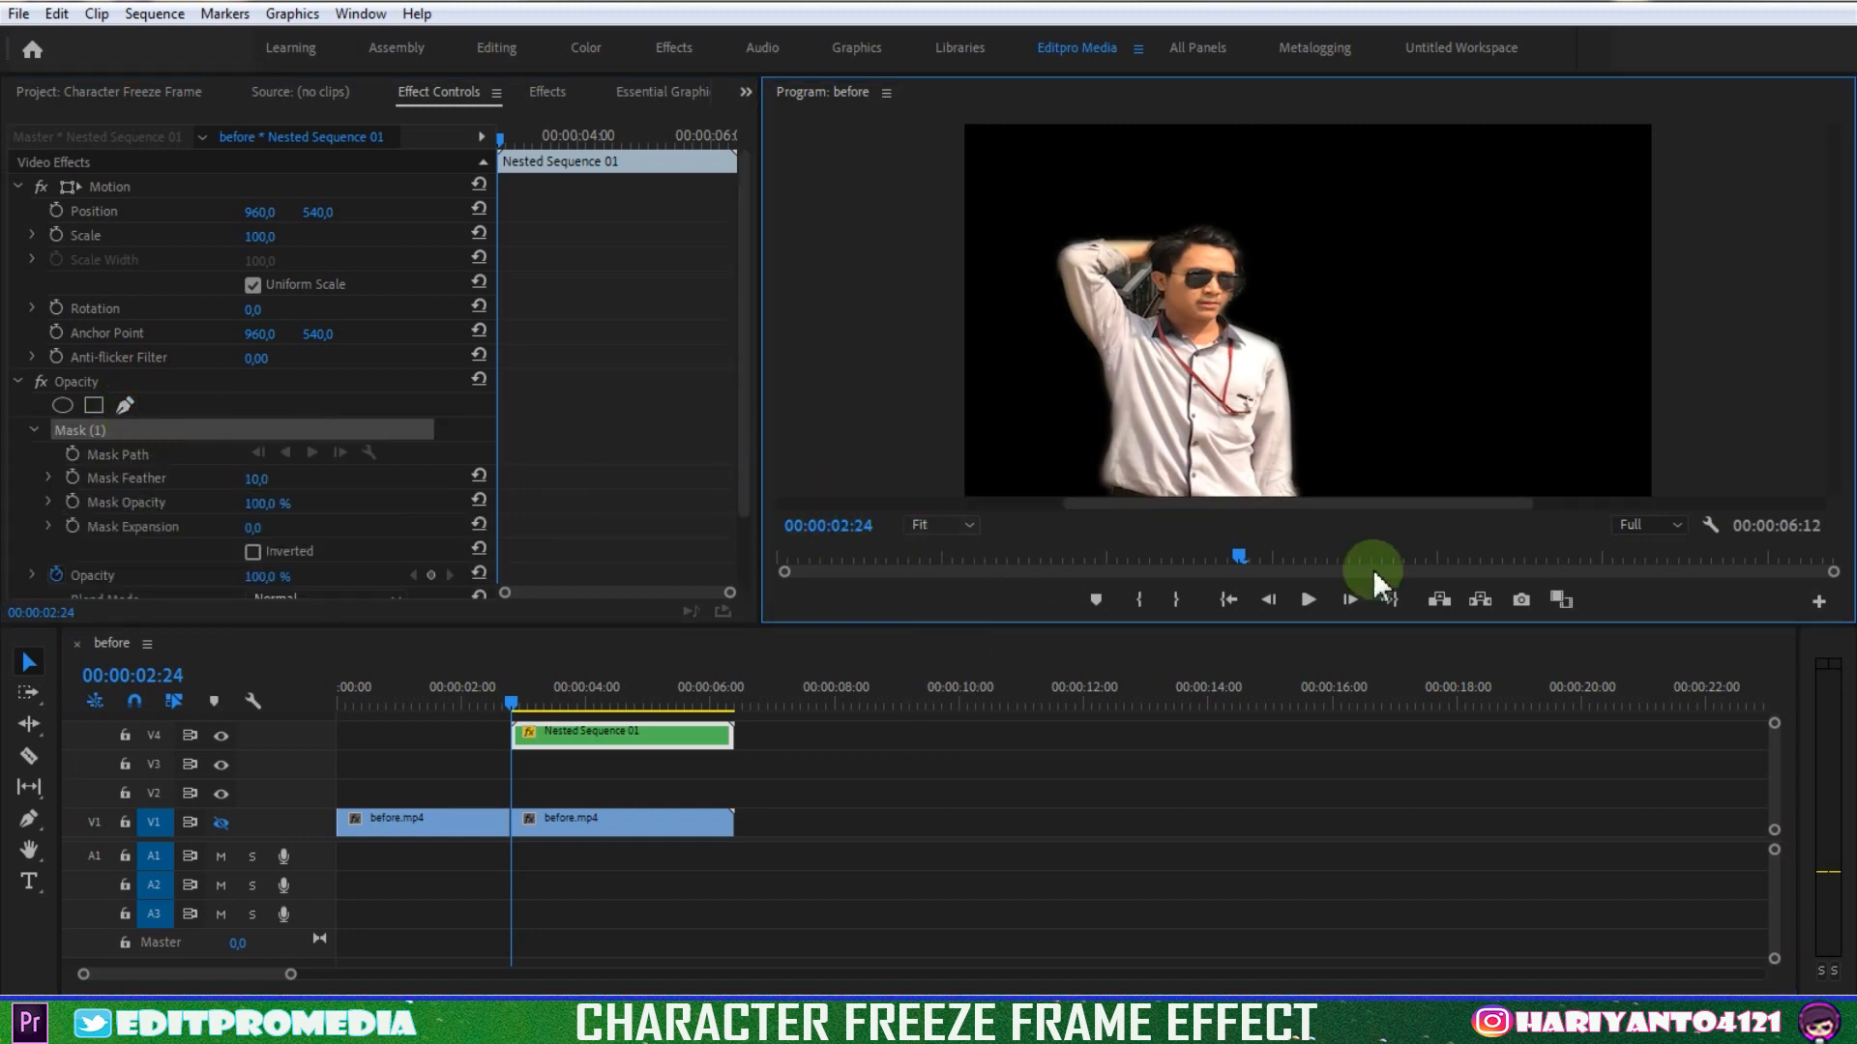
left_click_drag(1435, 499, 1321, 509)
left_click(1029, 318)
left_click(976, 294)
left_click(951, 254)
left_click(911, 197)
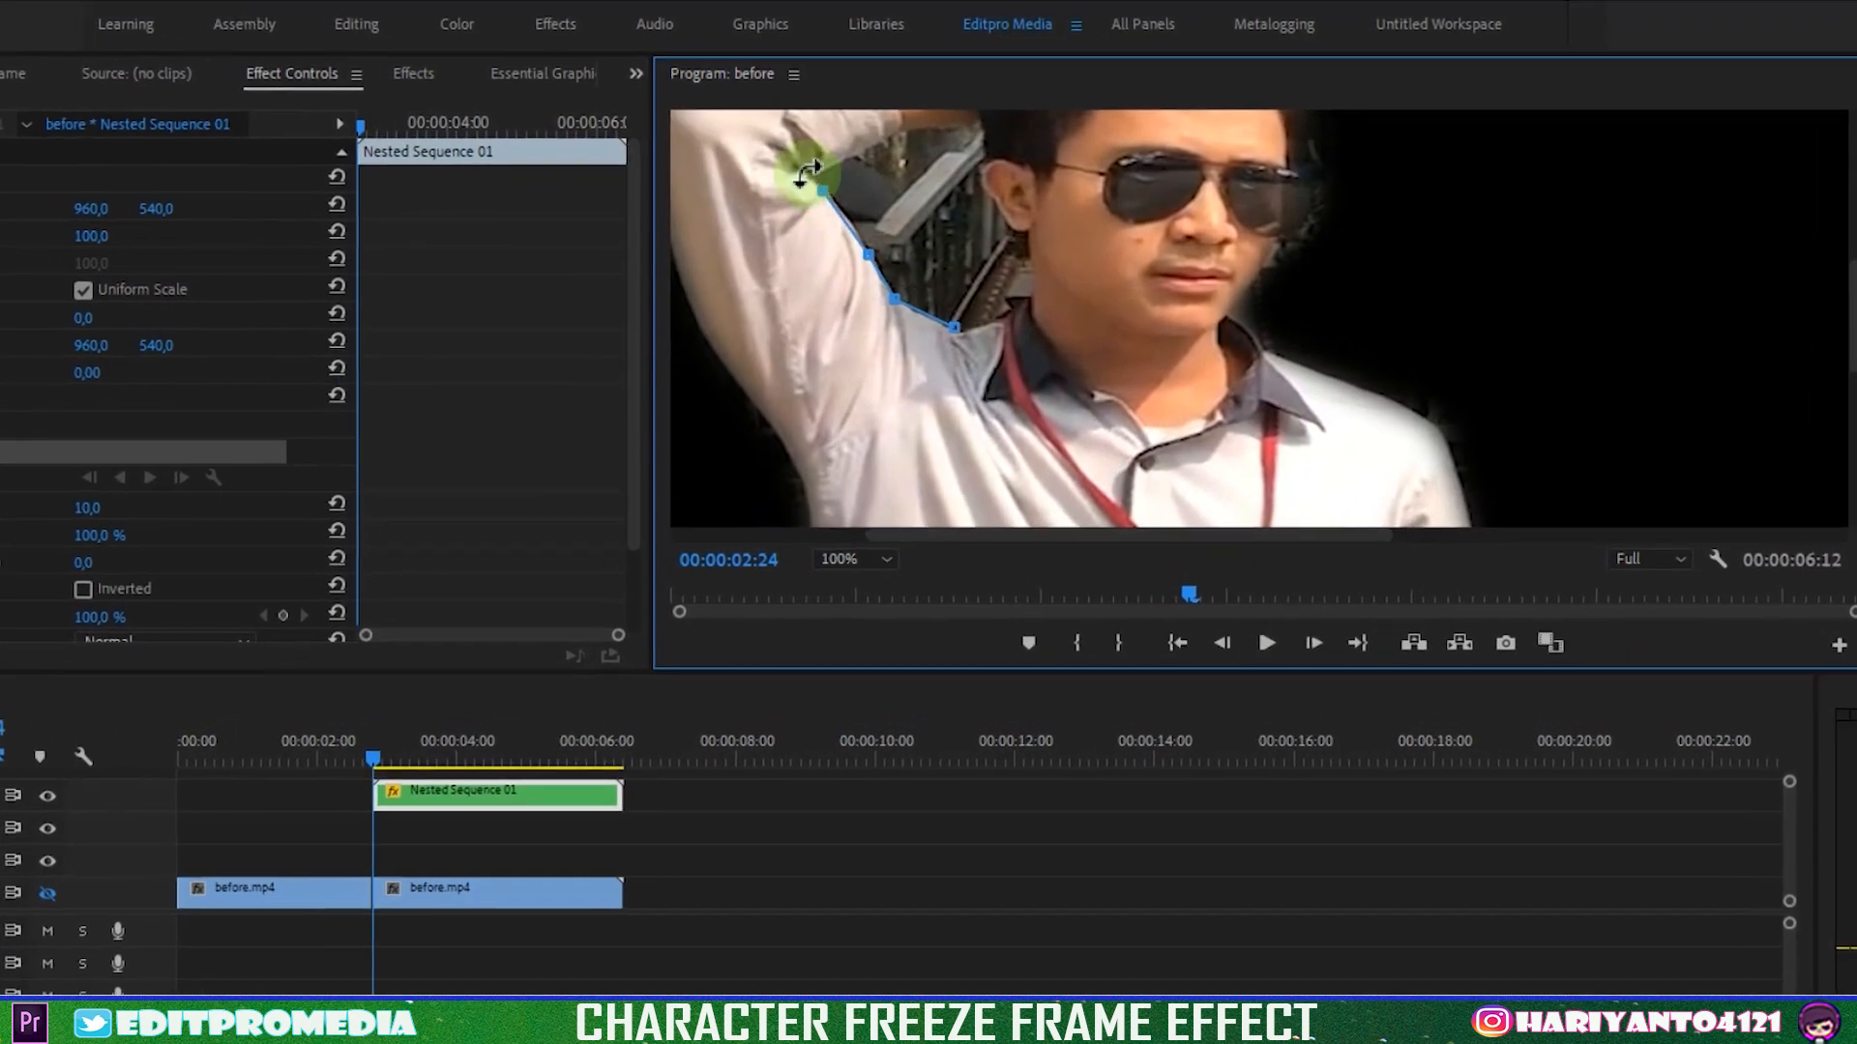
Continue the mask path around the inside of the elbow and along the forearm's underside to beside the ear
left_click(816, 176)
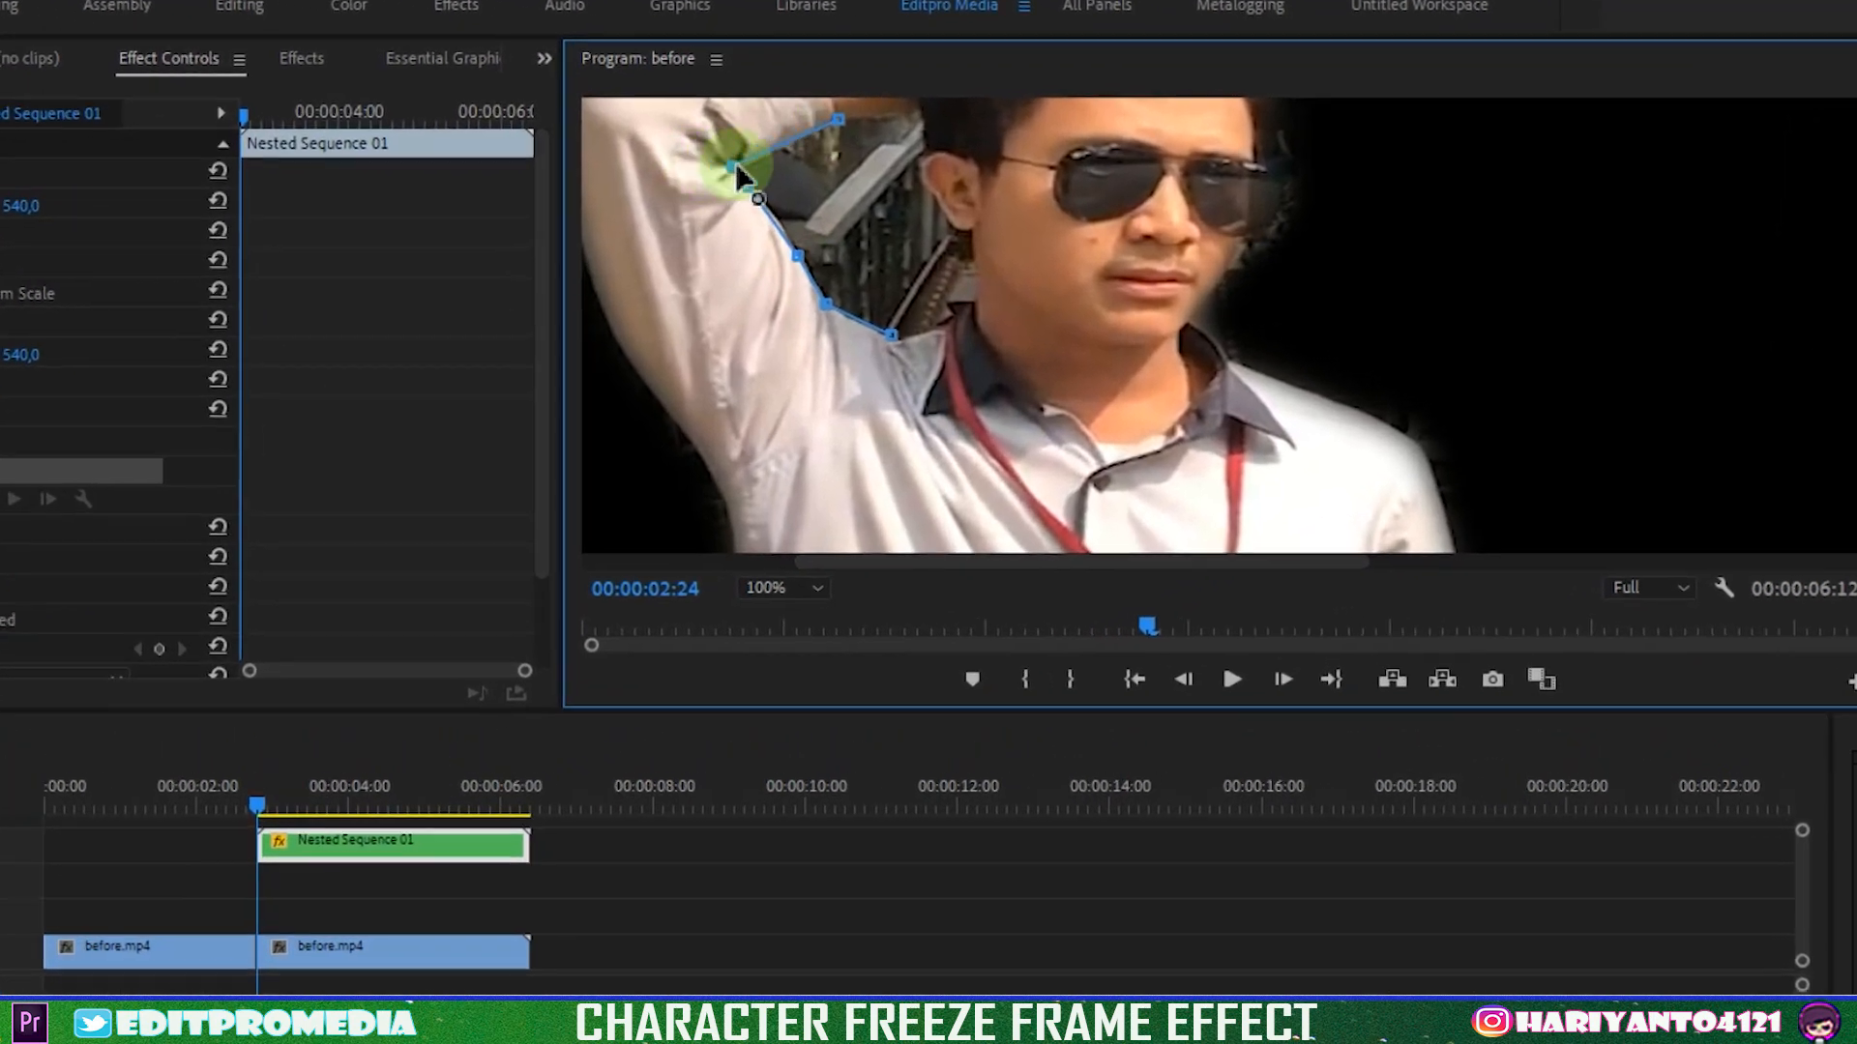
left_click(903, 131)
left_click(968, 122)
left_click(982, 123)
left_click(984, 176)
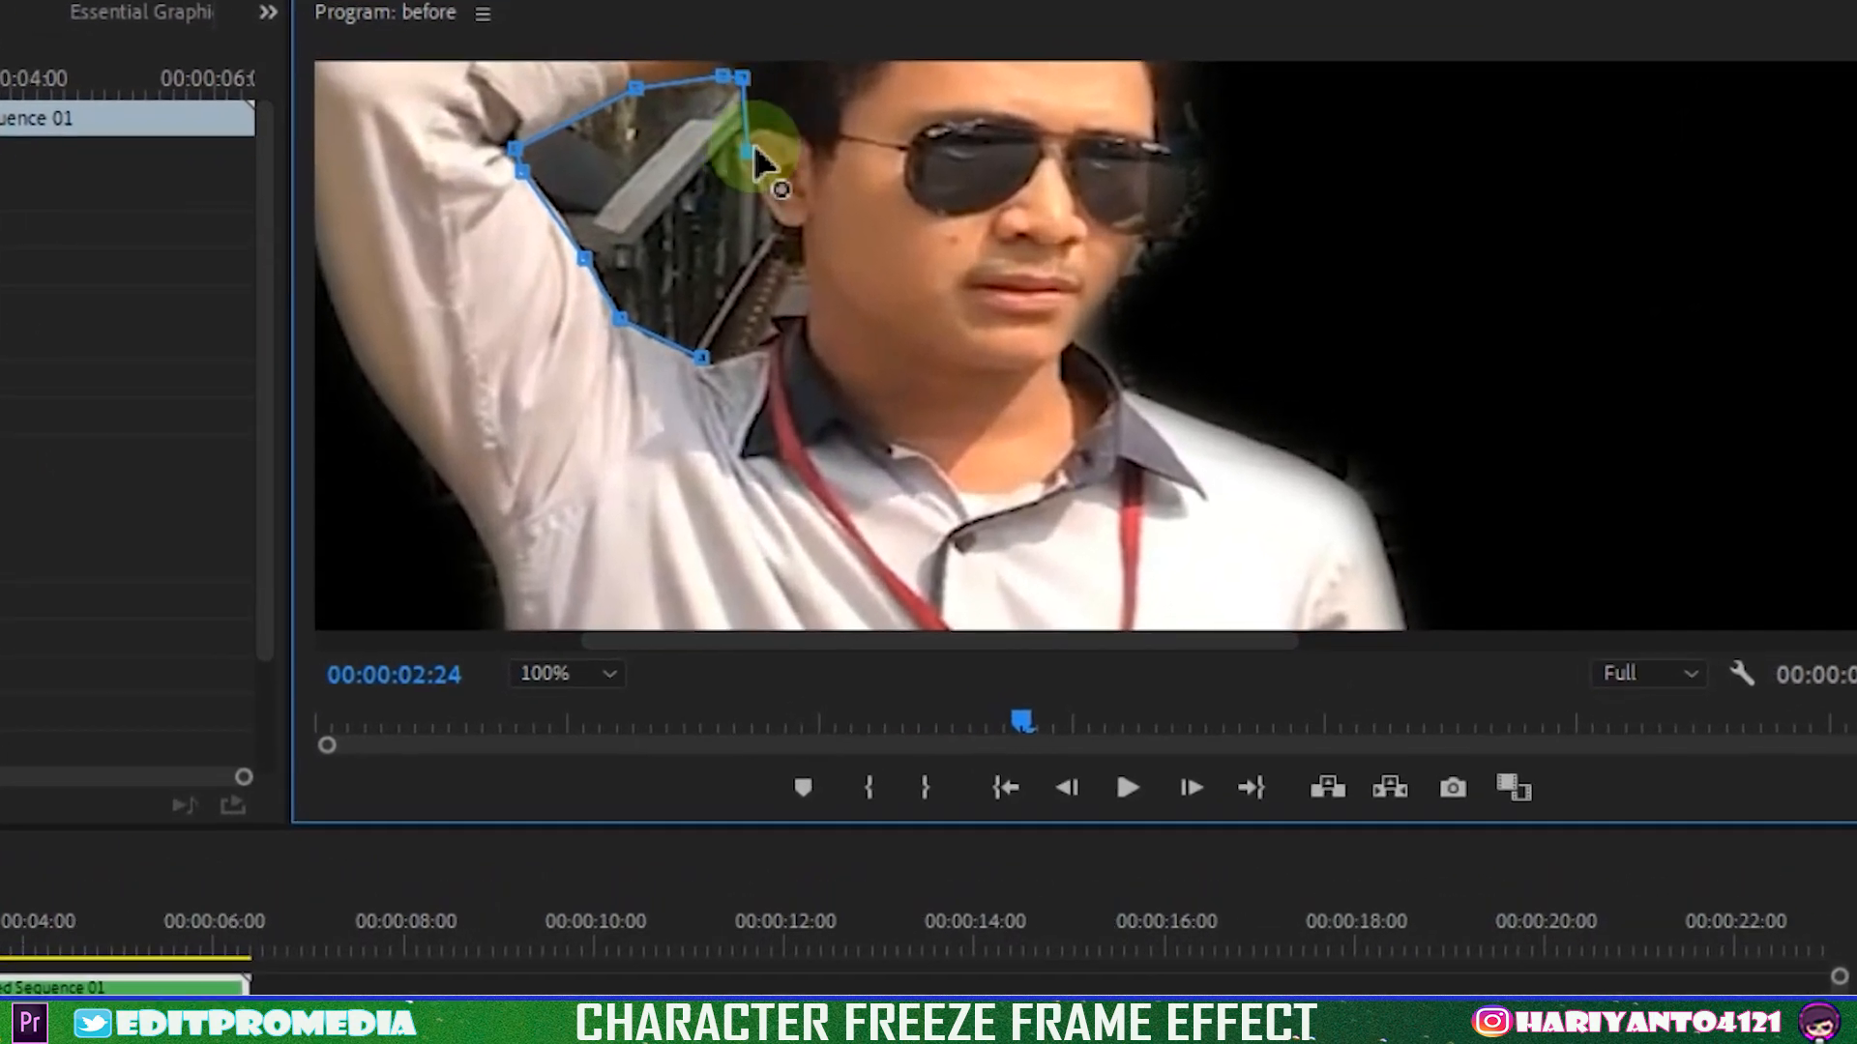
Trace the mask down the ear, neck and collar, and close it at the shoulder around the enclosed background gap
left_click(733, 150)
left_click(759, 183)
left_click(782, 221)
left_click(774, 222)
left_click(772, 314)
left_click(745, 346)
left_click(662, 356)
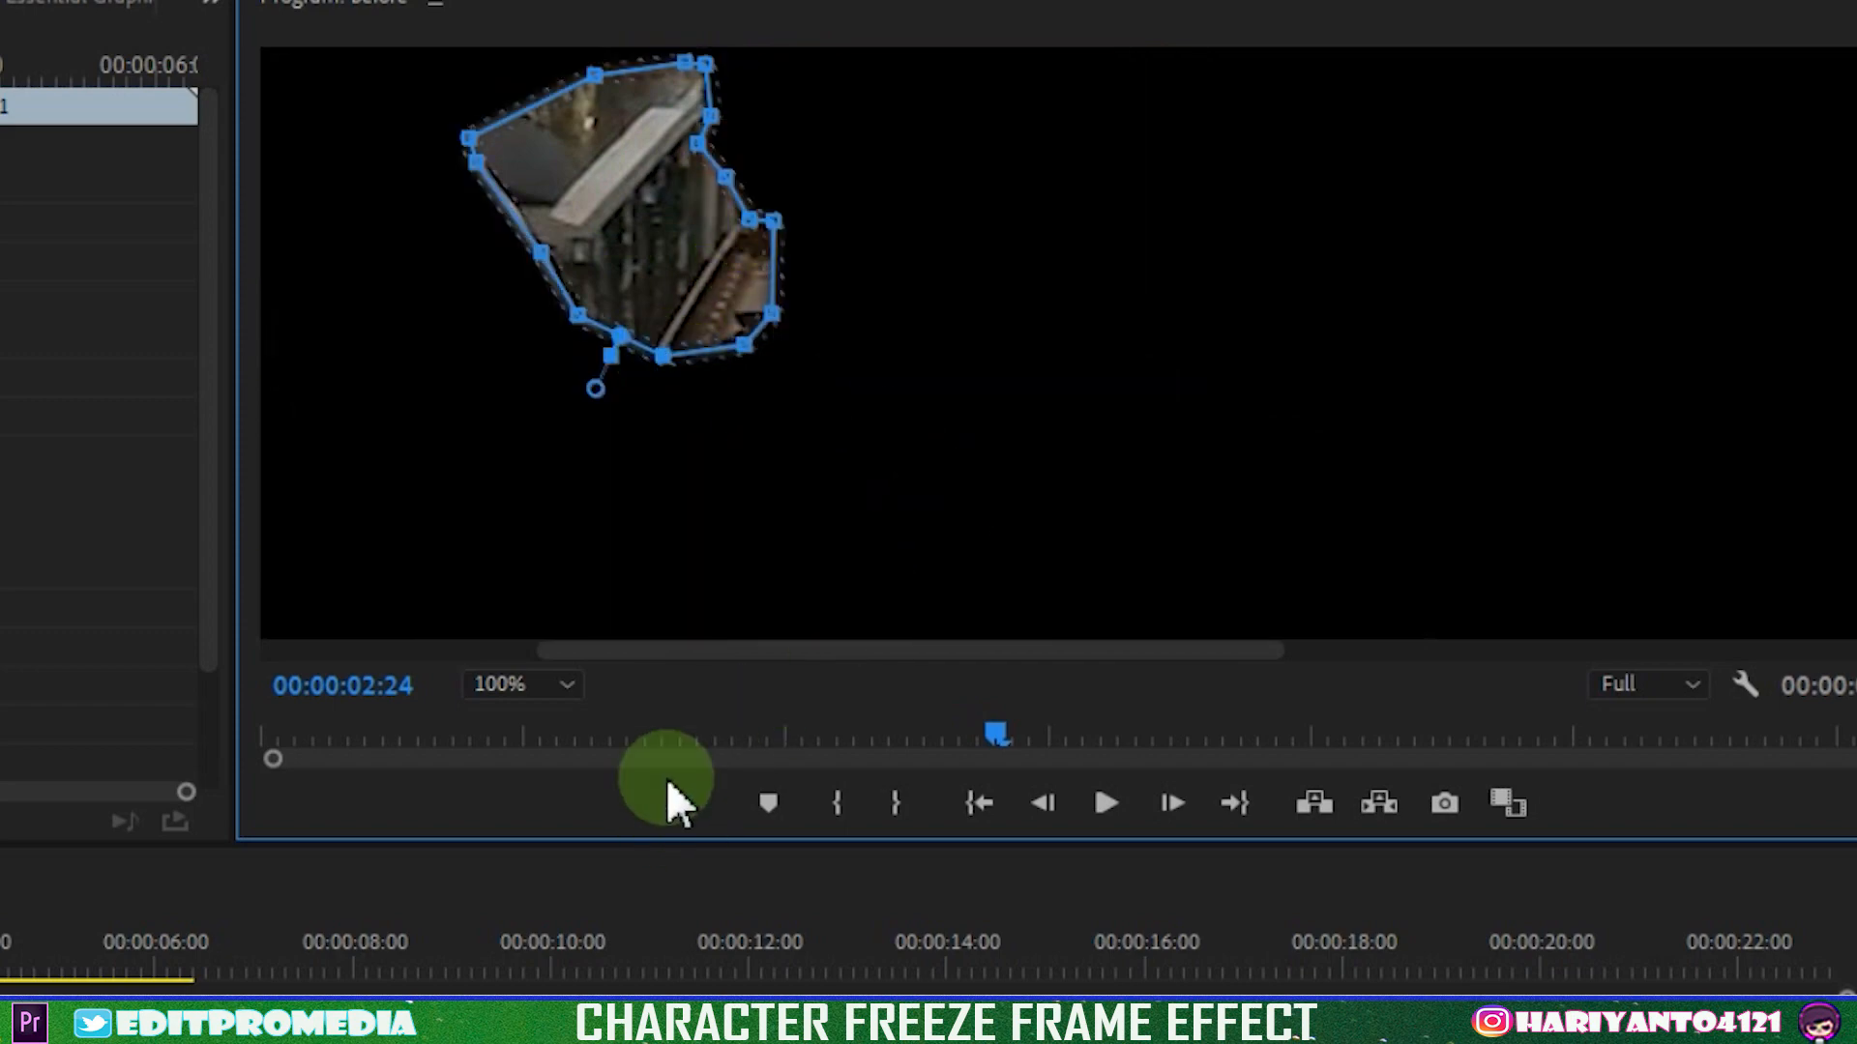
Set the gap mask's feather to 5 and invert the mask to cut out the background inside the raised arm
left_click(522, 684)
left_click(536, 715)
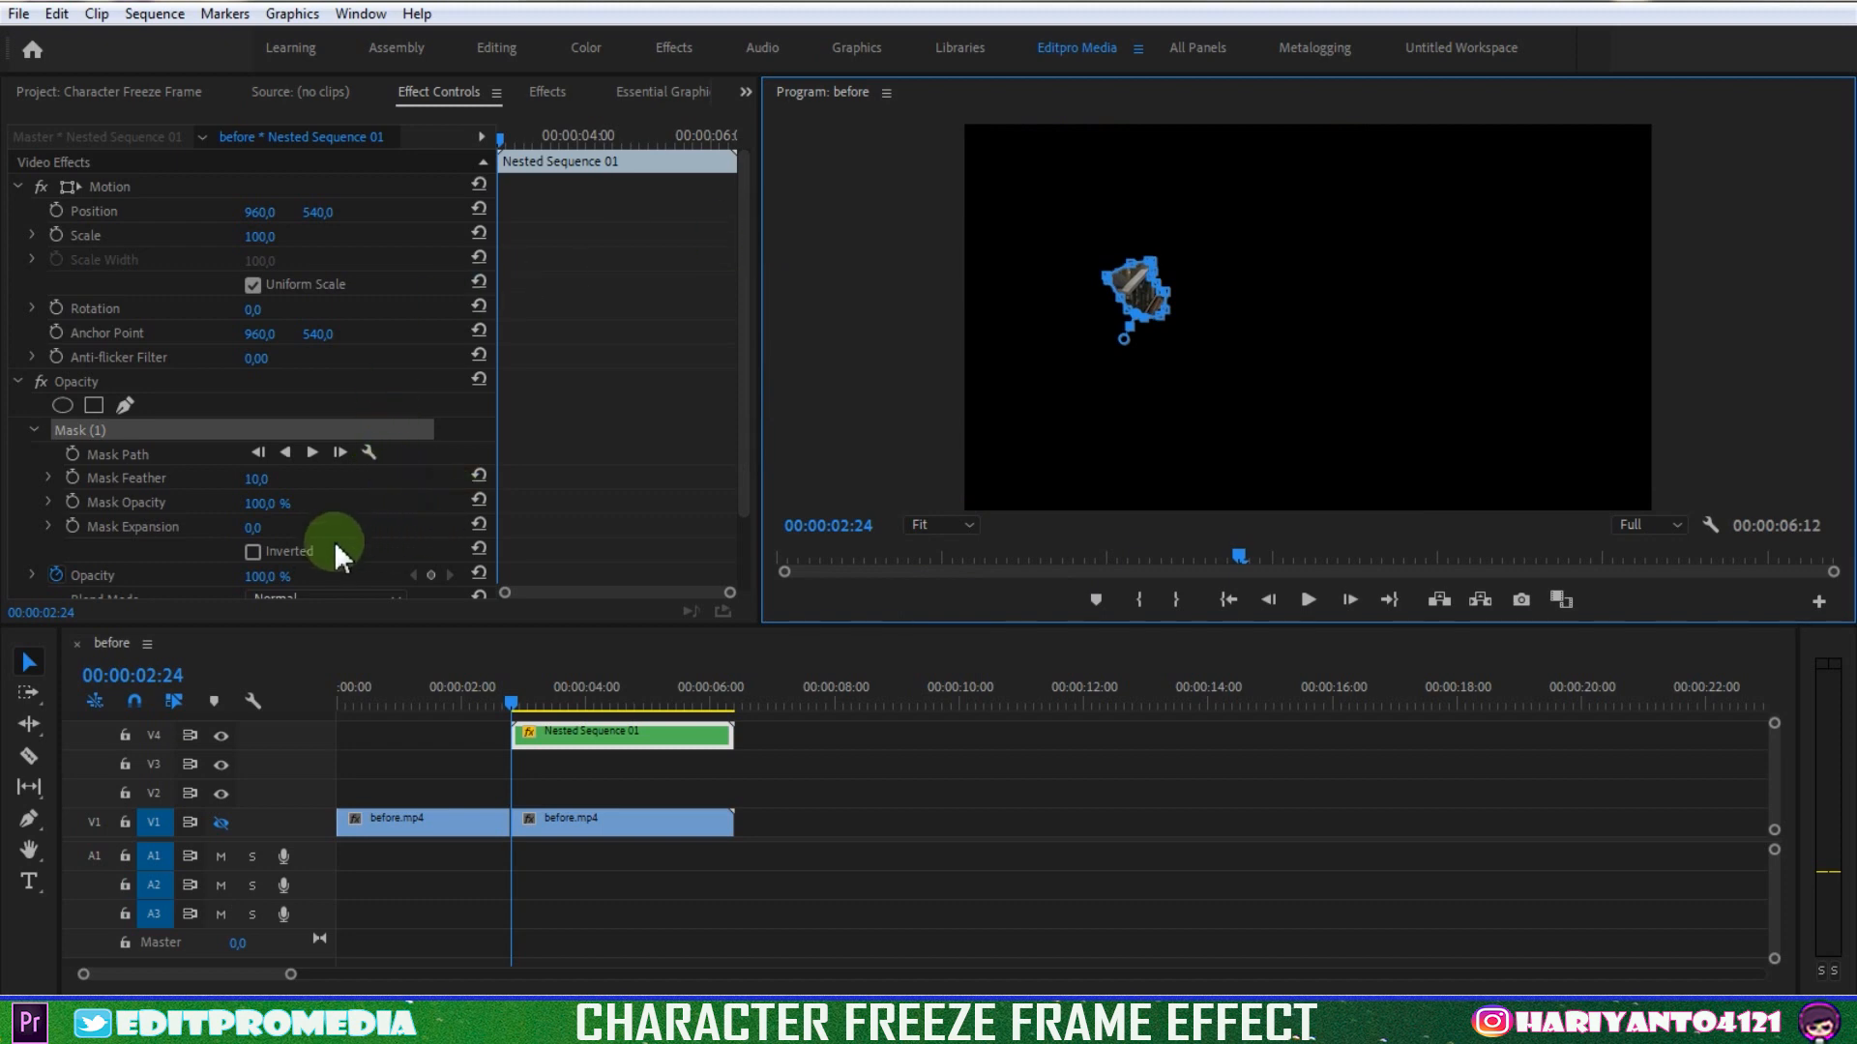
left_click(273, 476)
type("5")
key("Return")
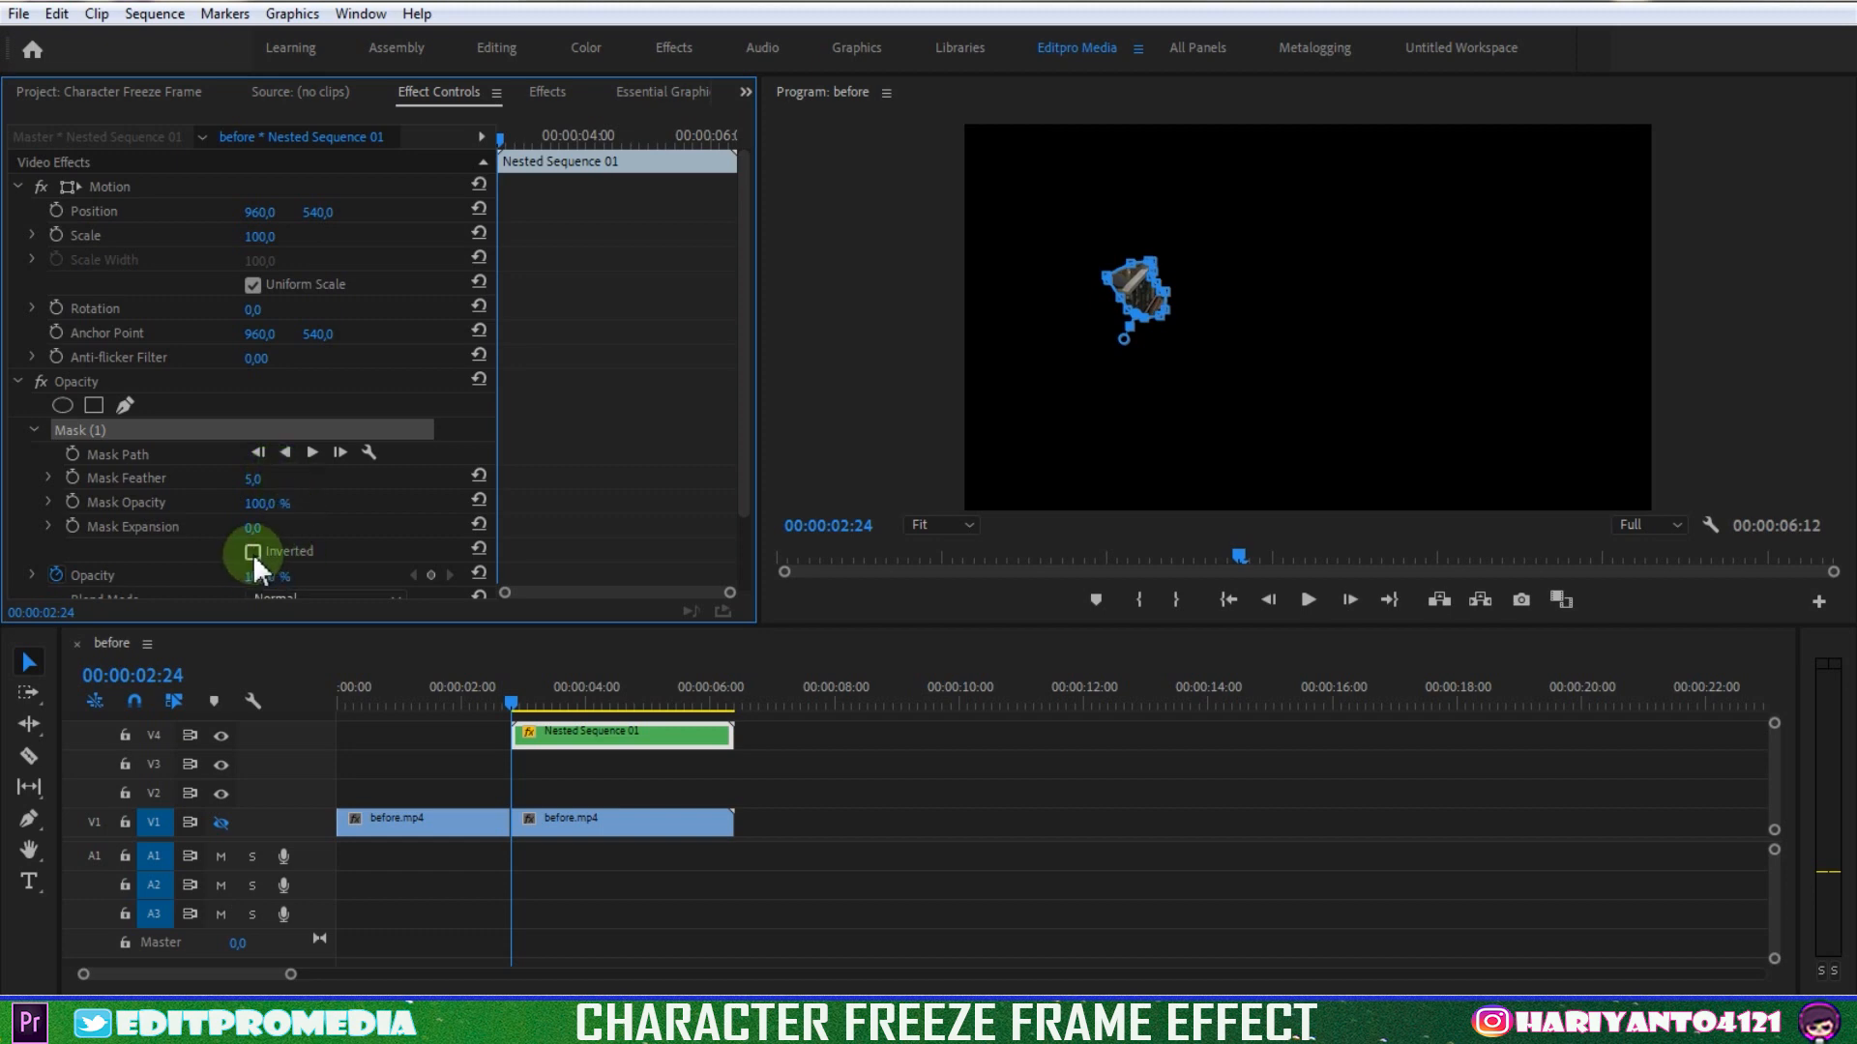
left_click(1141, 287)
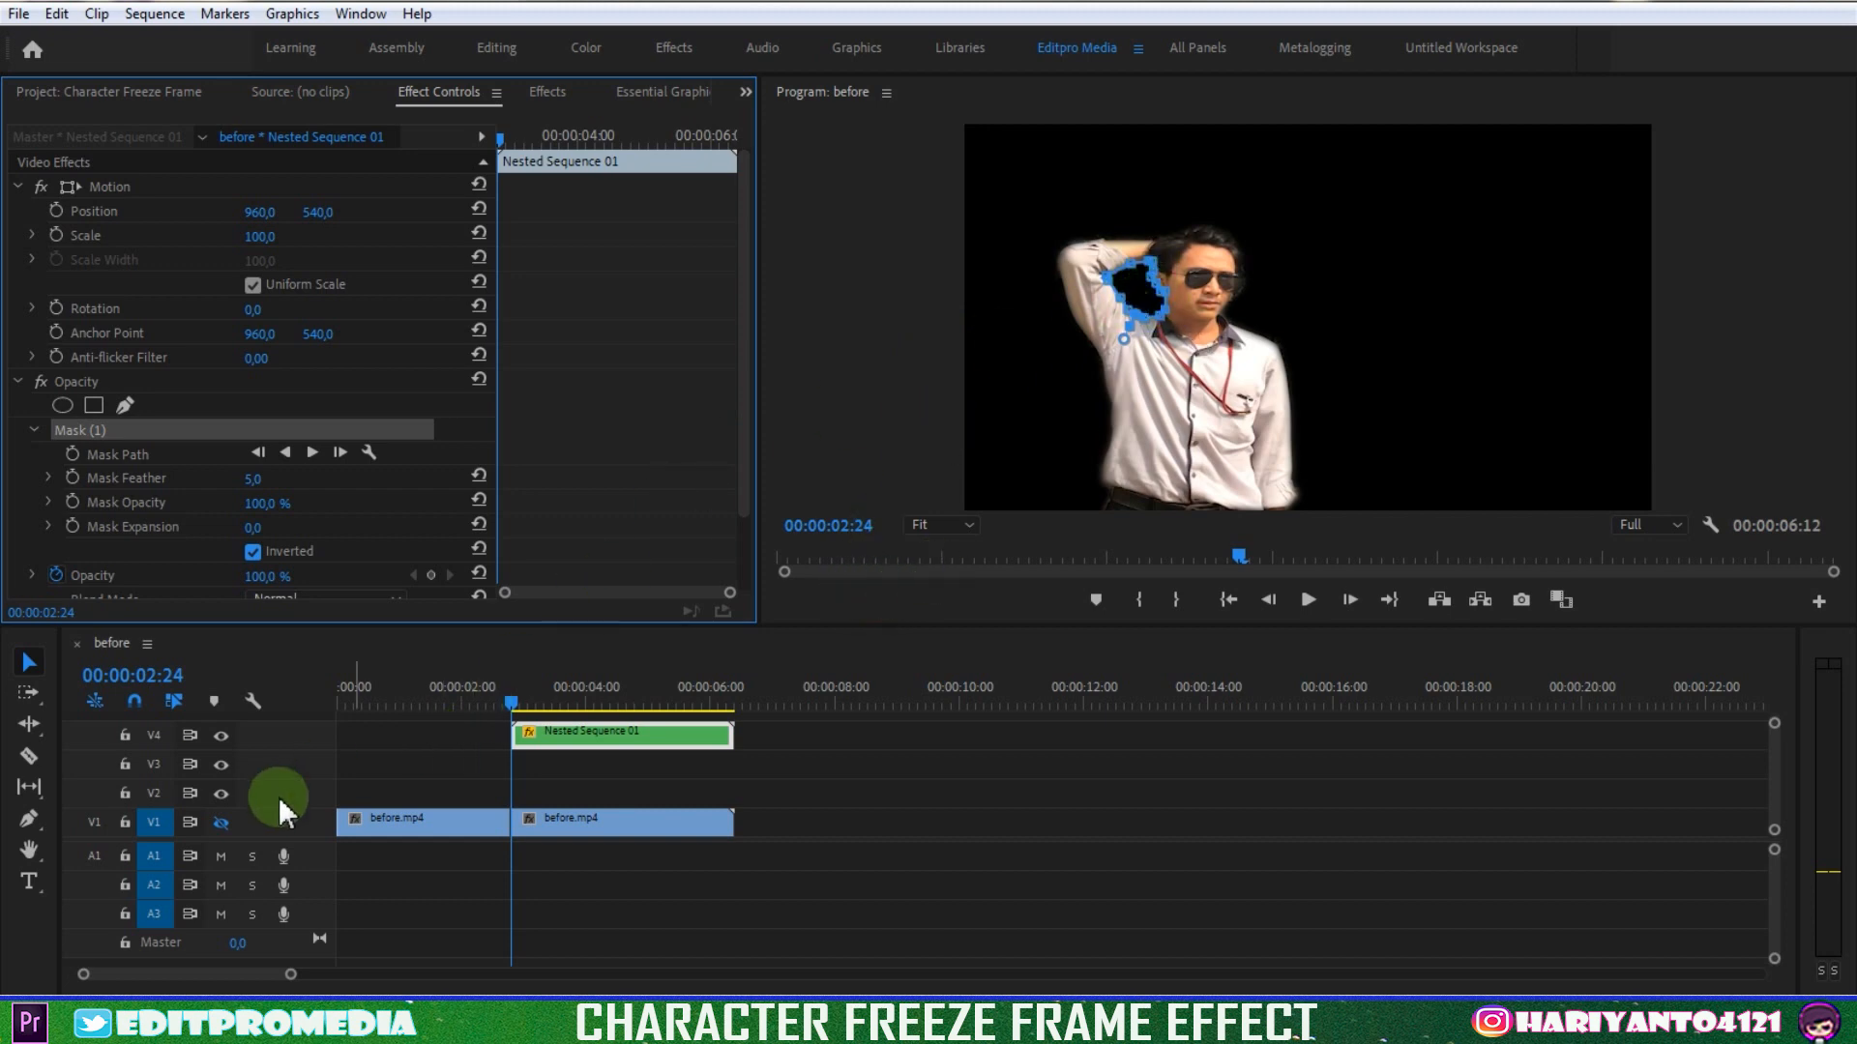
Keep the nested sequence selected and turn the V1 track's output back on
left_click(629, 829)
left_click(640, 733)
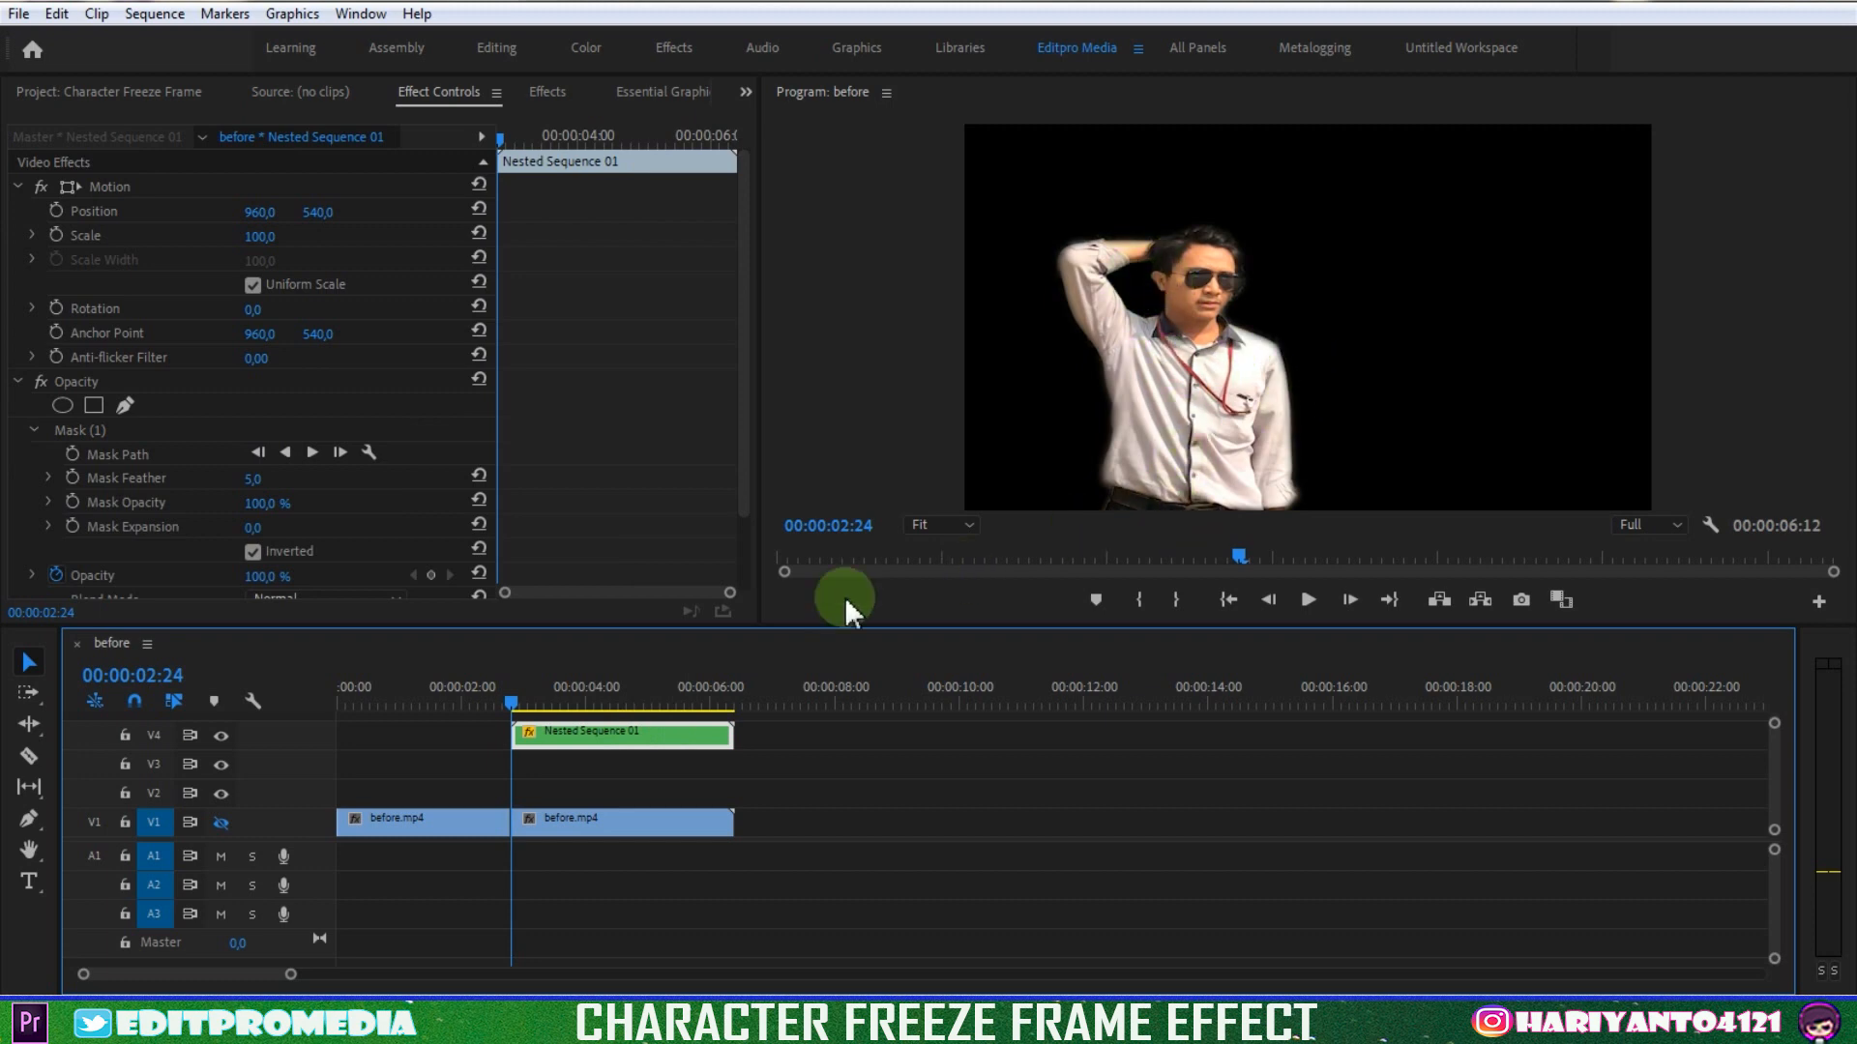
left_click(218, 822)
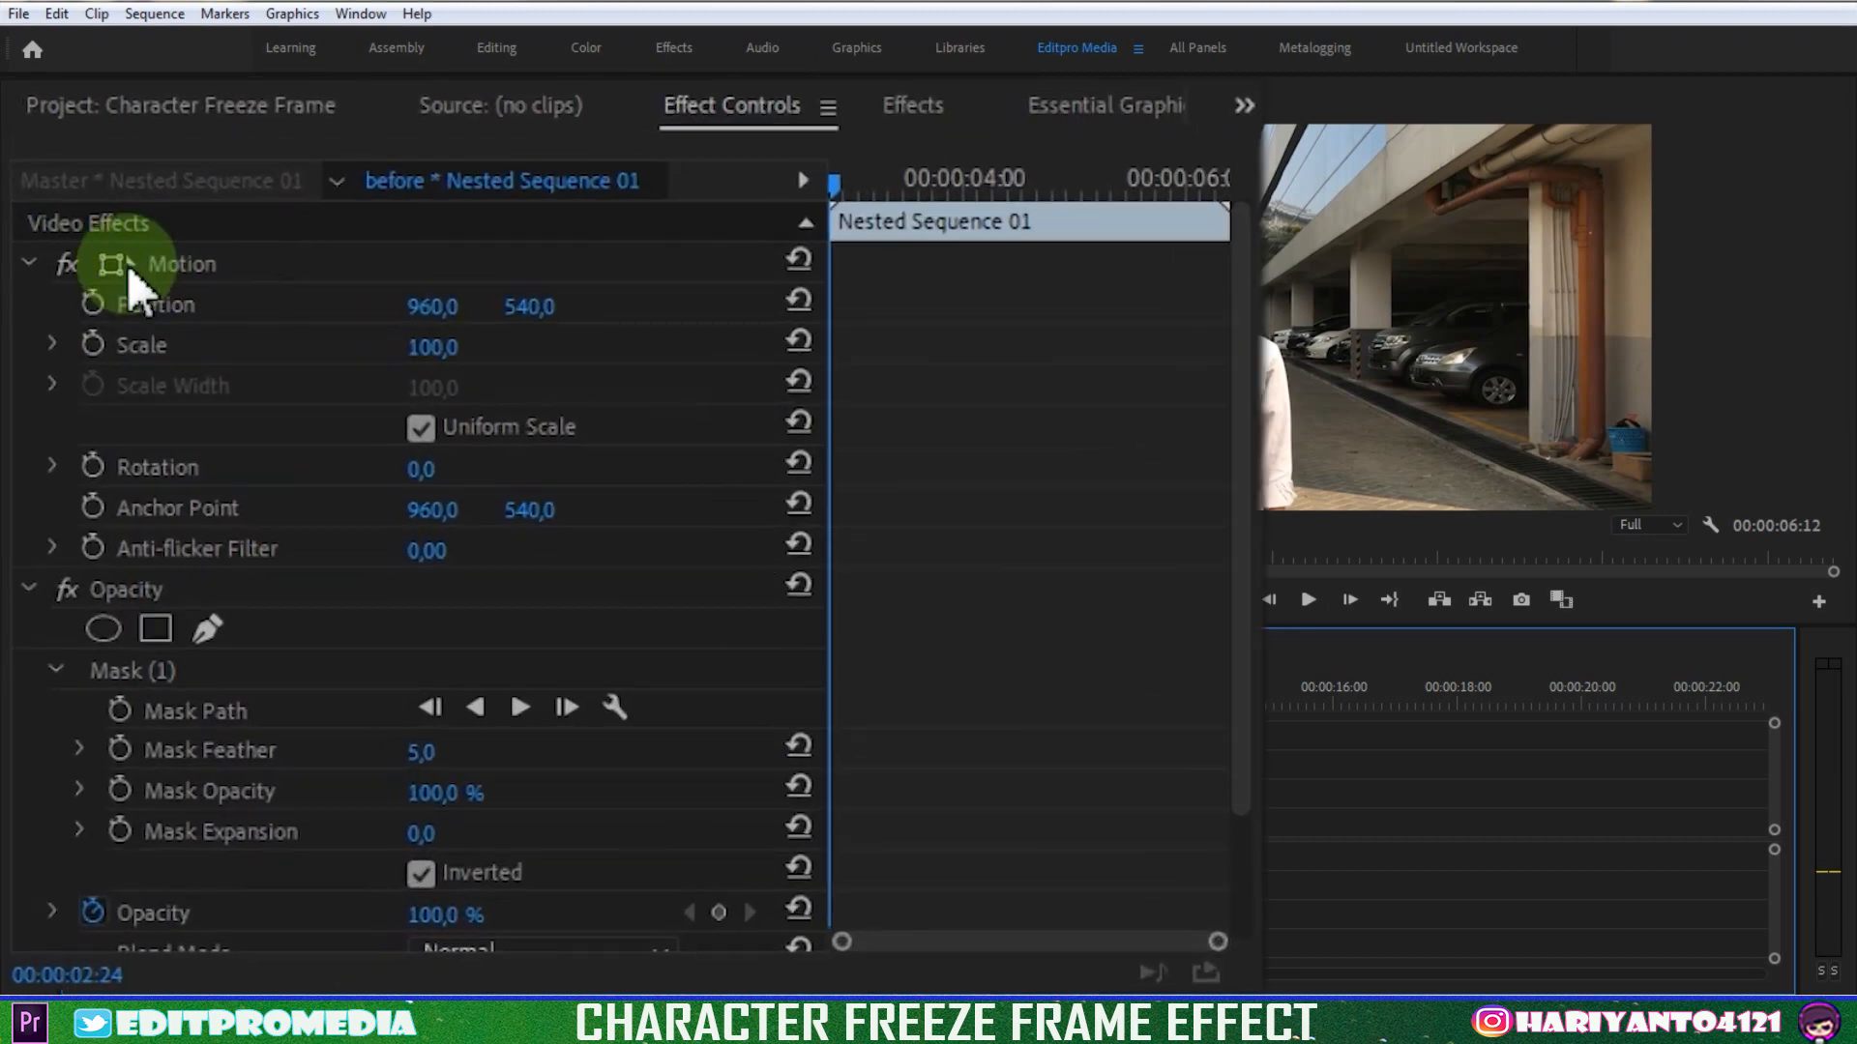
Animate the nested sequence from Position and Scale keyframes at its start to Scale 144 and Position 1058, 440 at 00:00:03:11
left_click(93, 304)
left_click(93, 345)
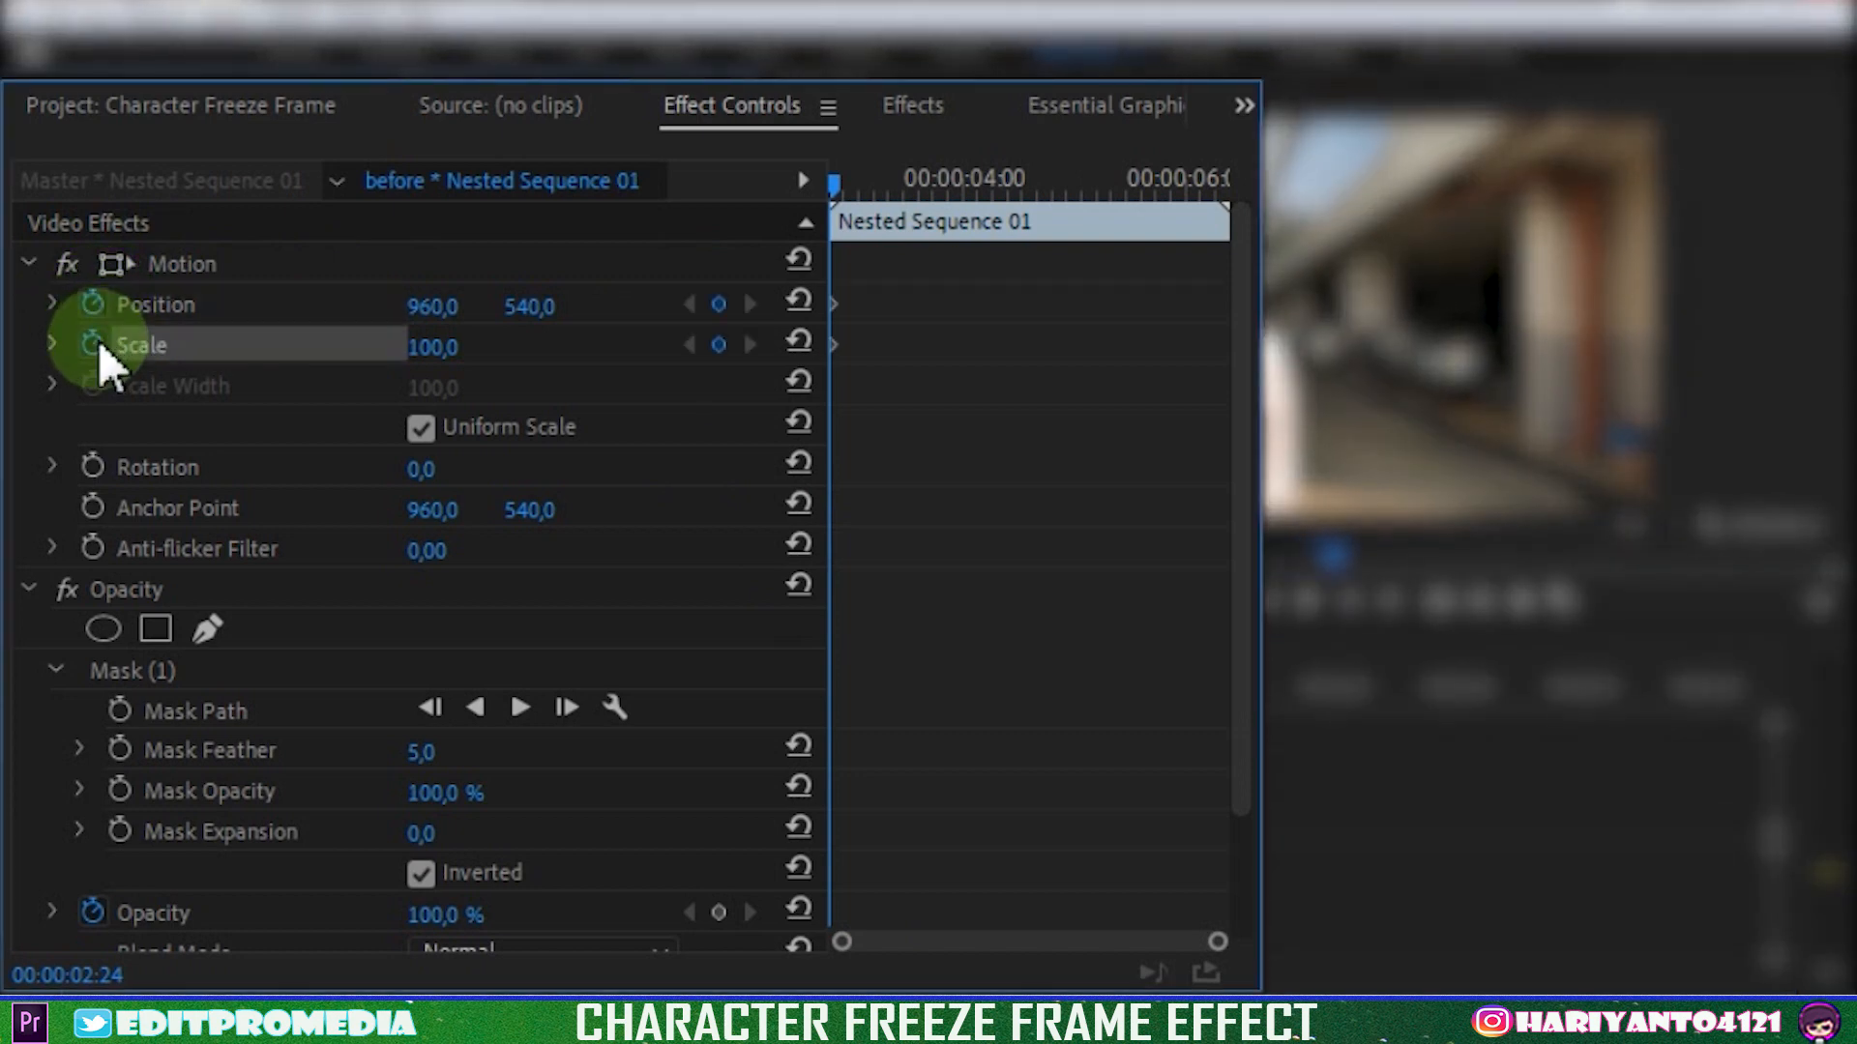
left_click_drag(832, 177, 896, 201)
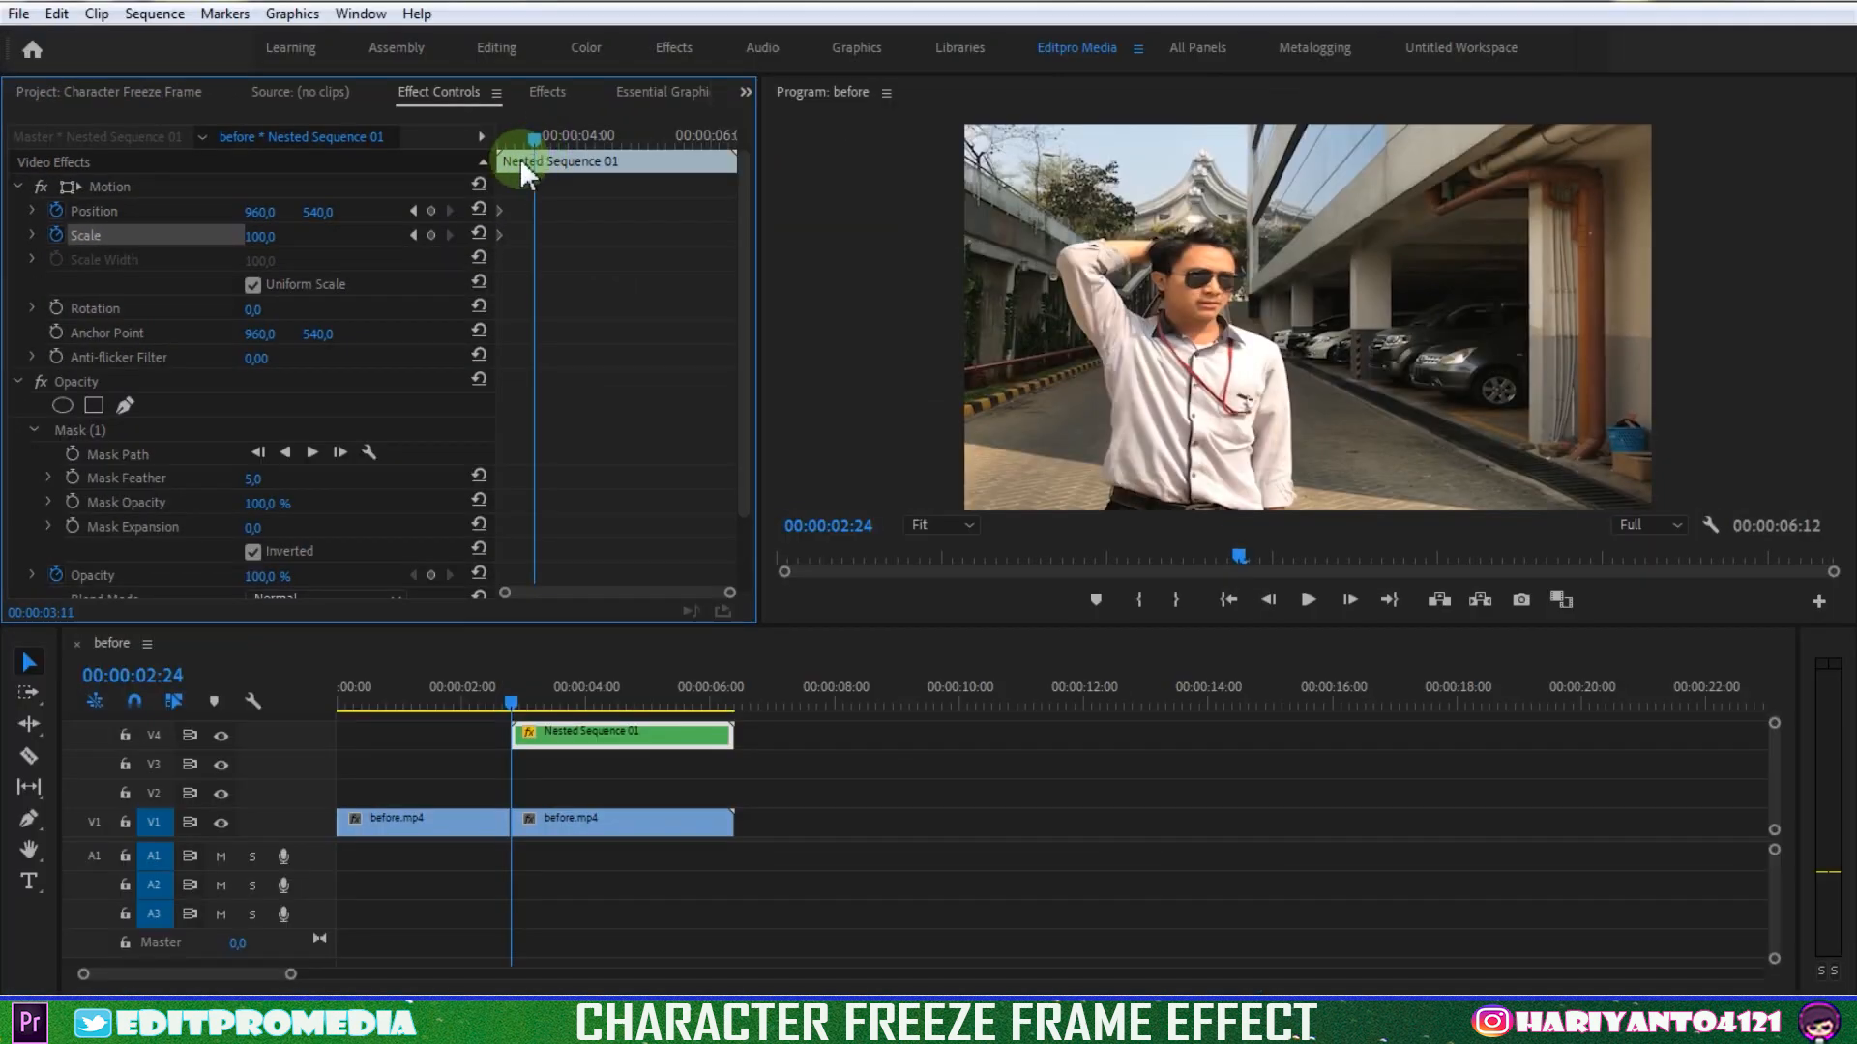
left_click(330, 254)
left_click_drag(254, 242, 329, 218)
left_click(1108, 343)
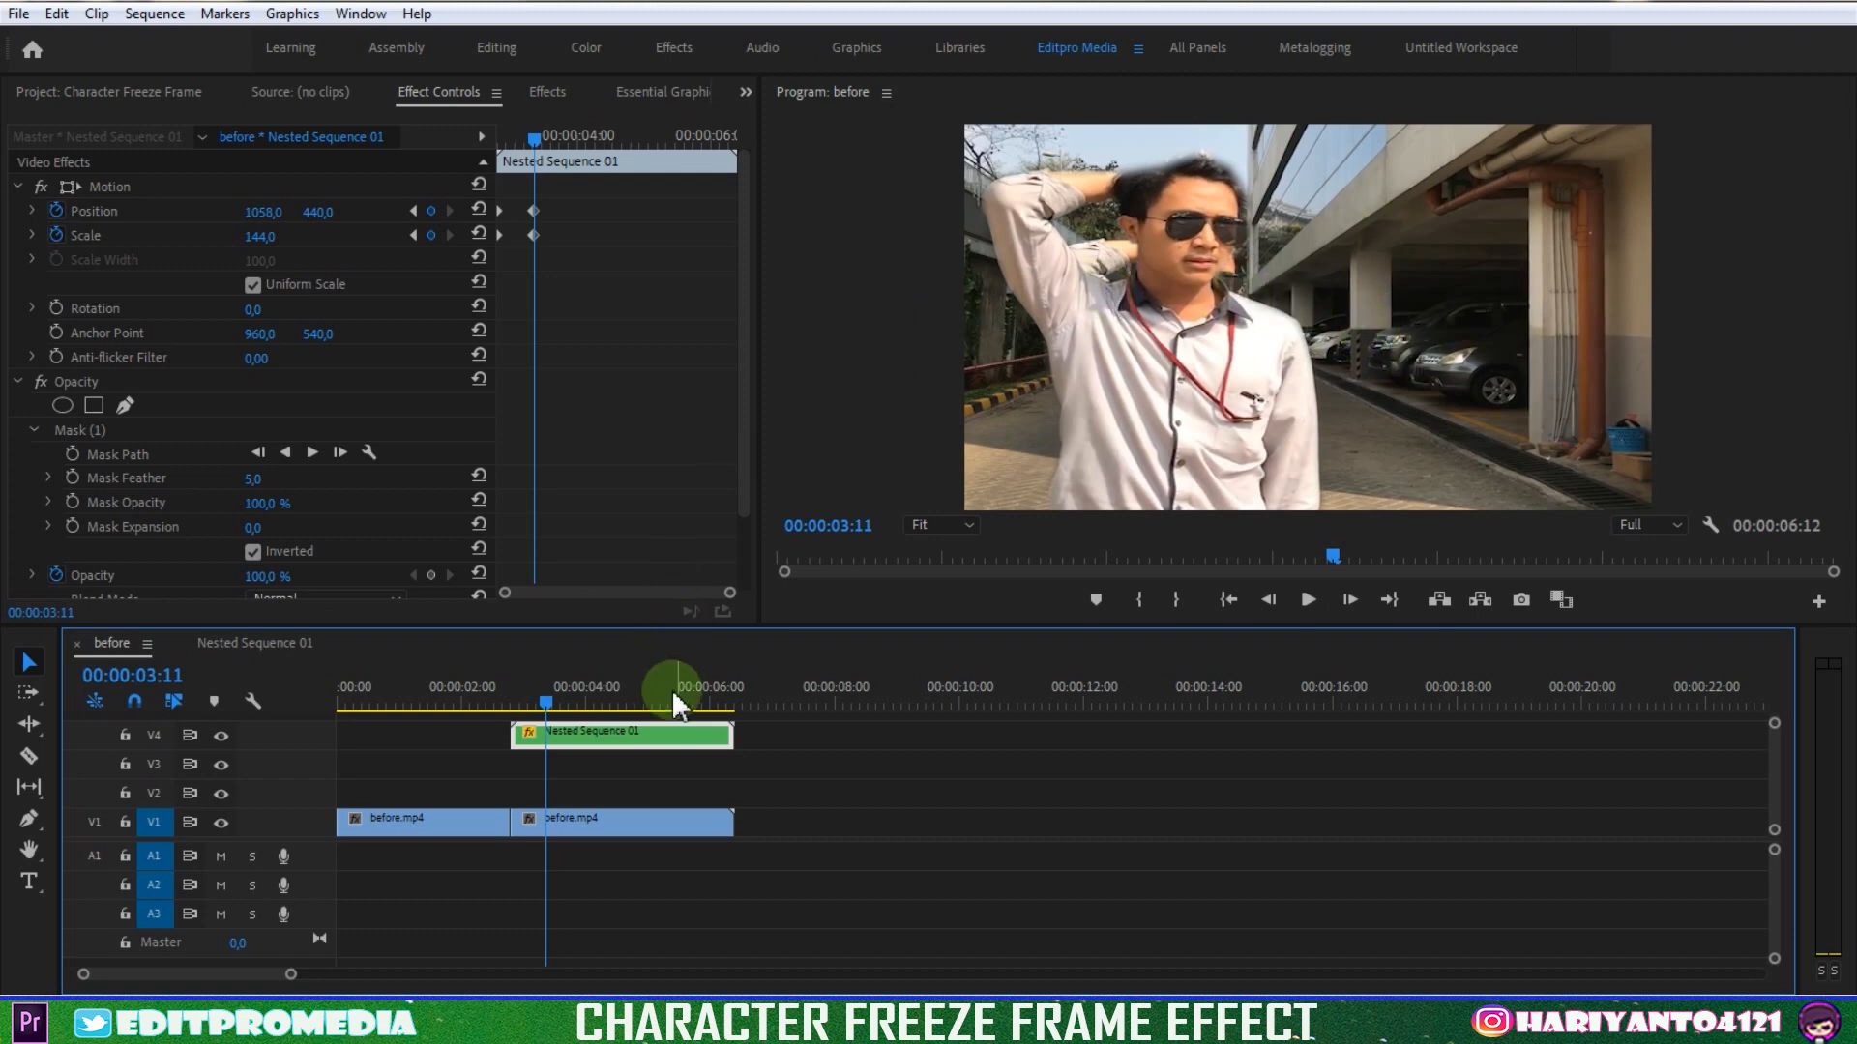
Find the Black & White effect with the search term "black" and apply it to the held before.mp4 clip on V1
left_click(649, 820)
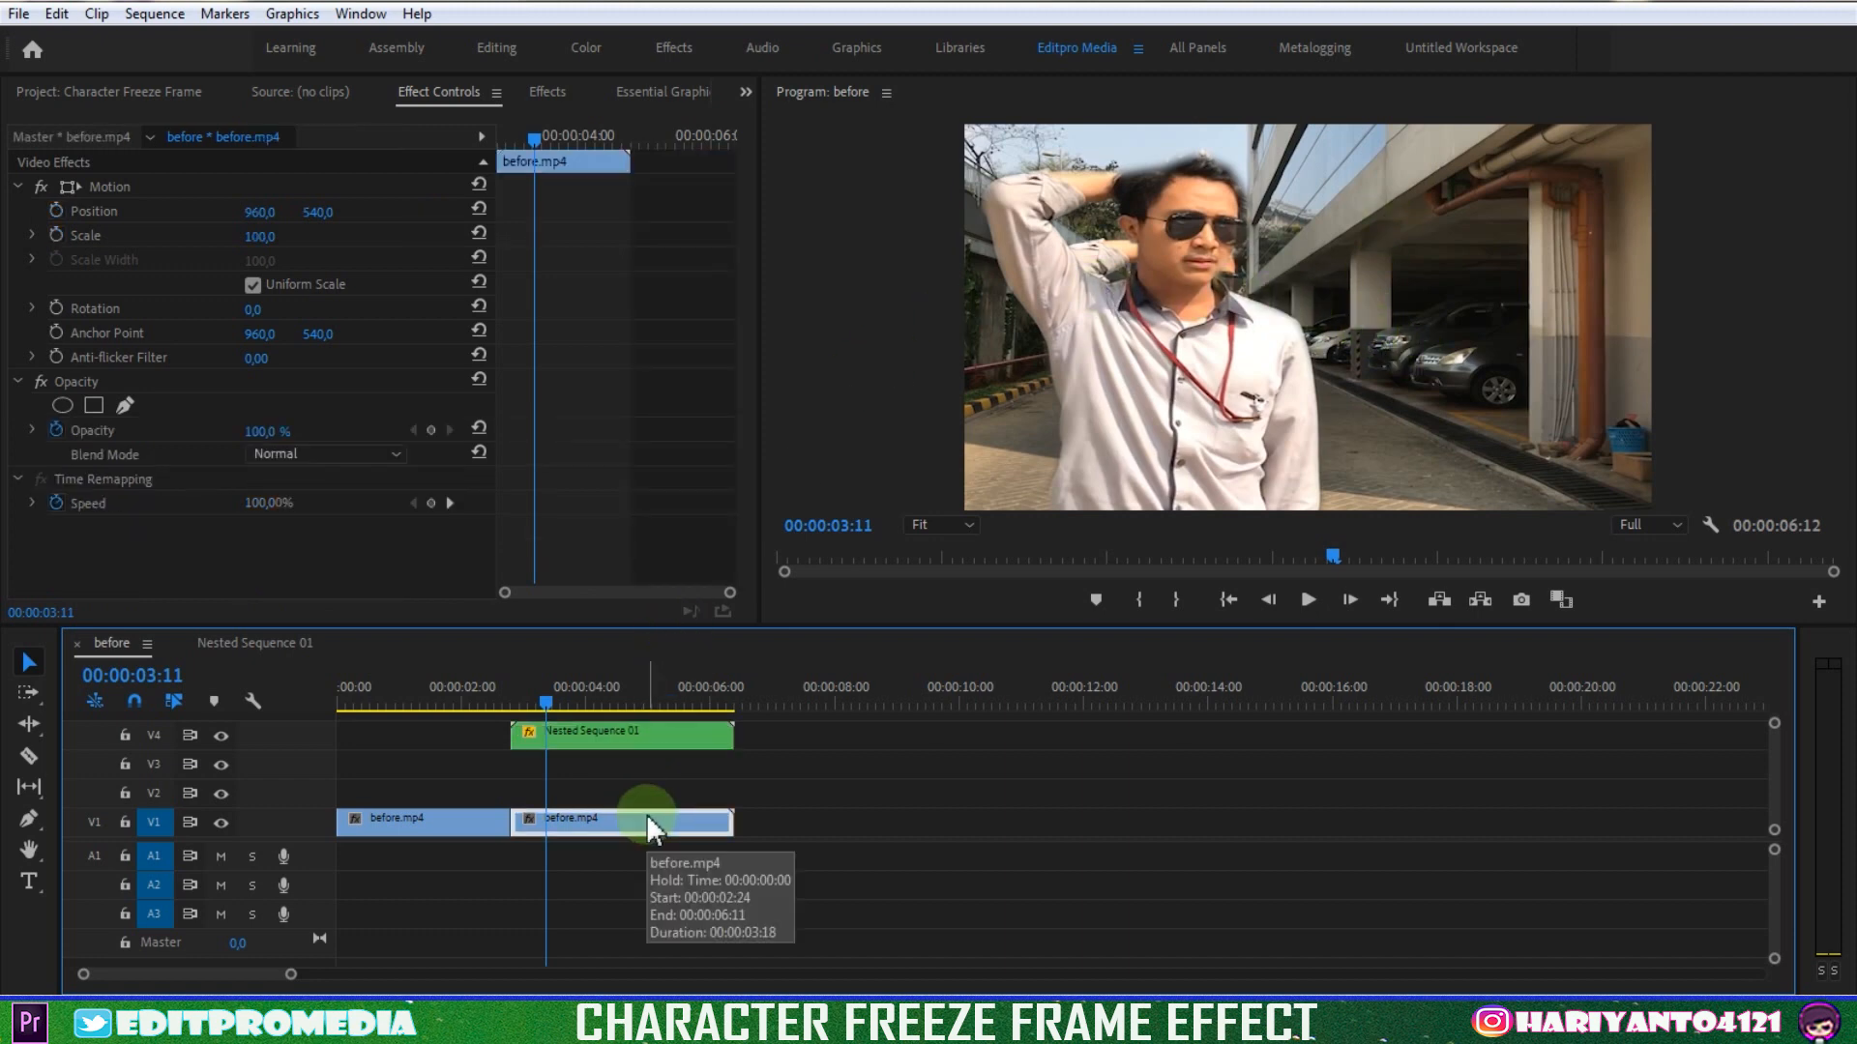
left_click(550, 89)
left_click(154, 119)
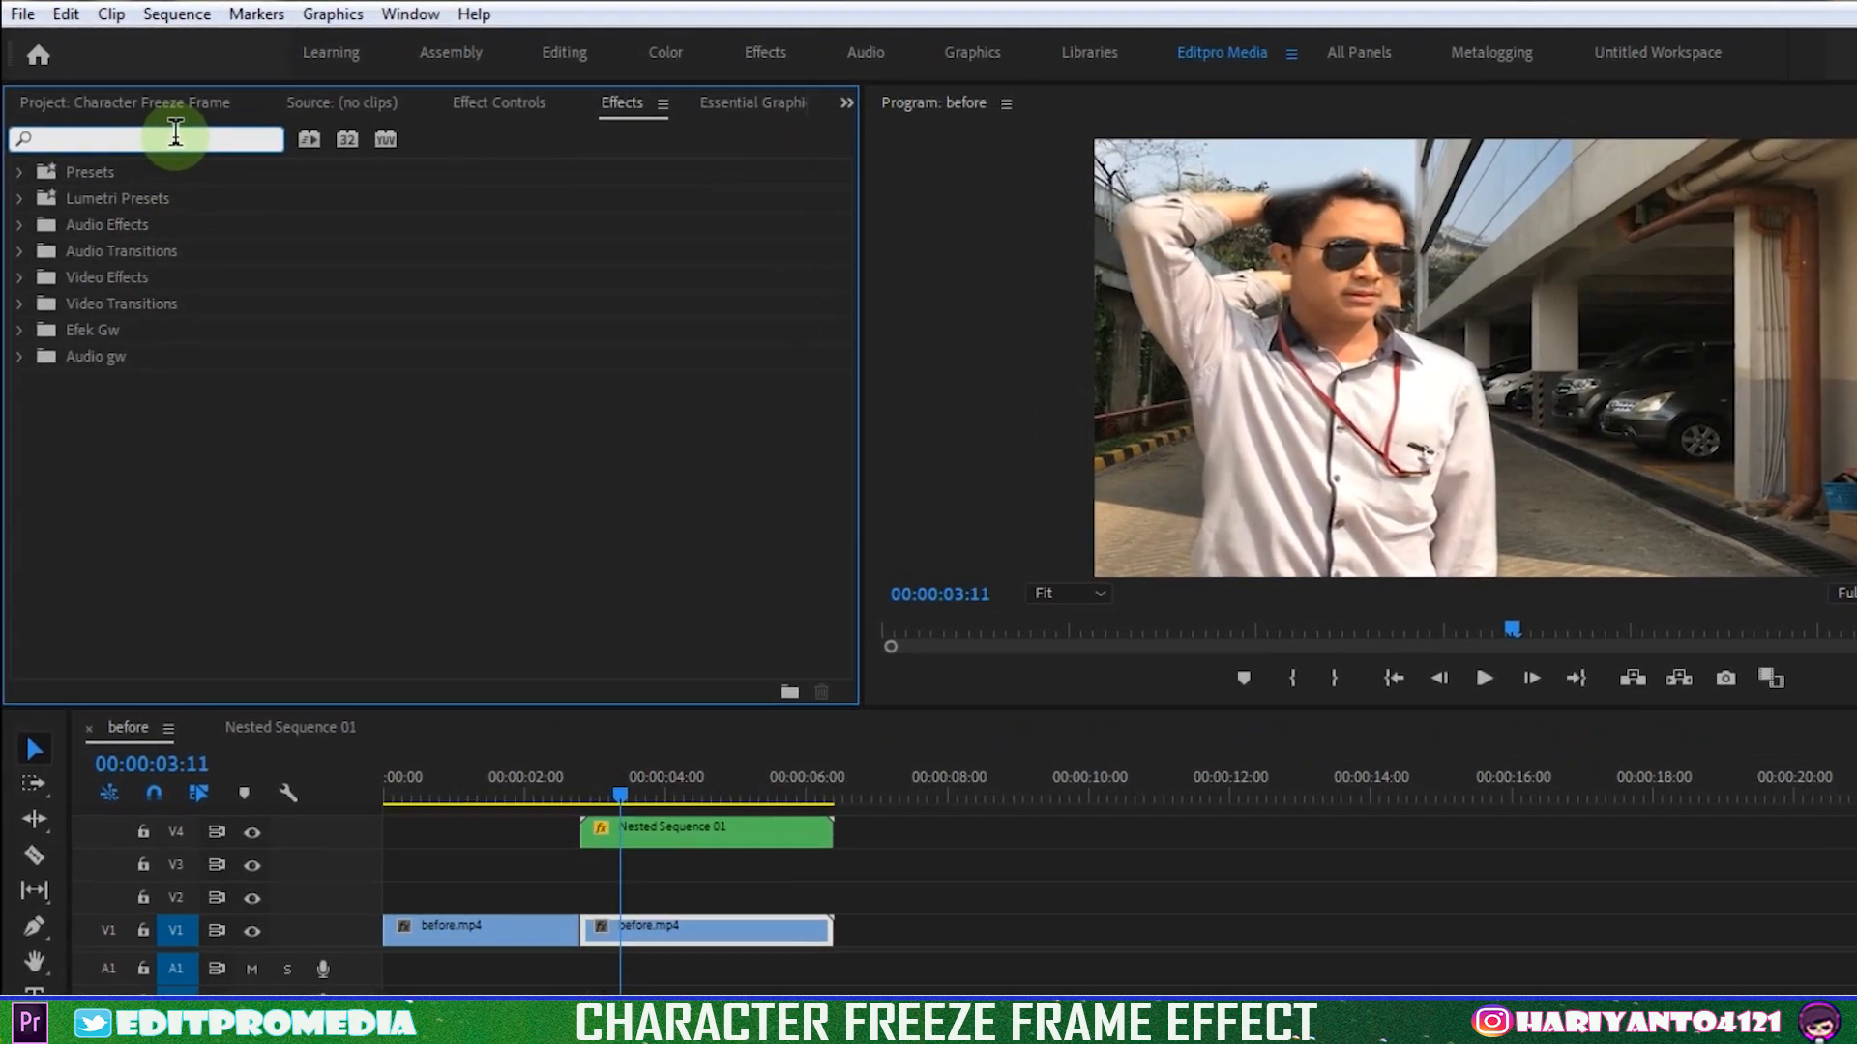
type("black")
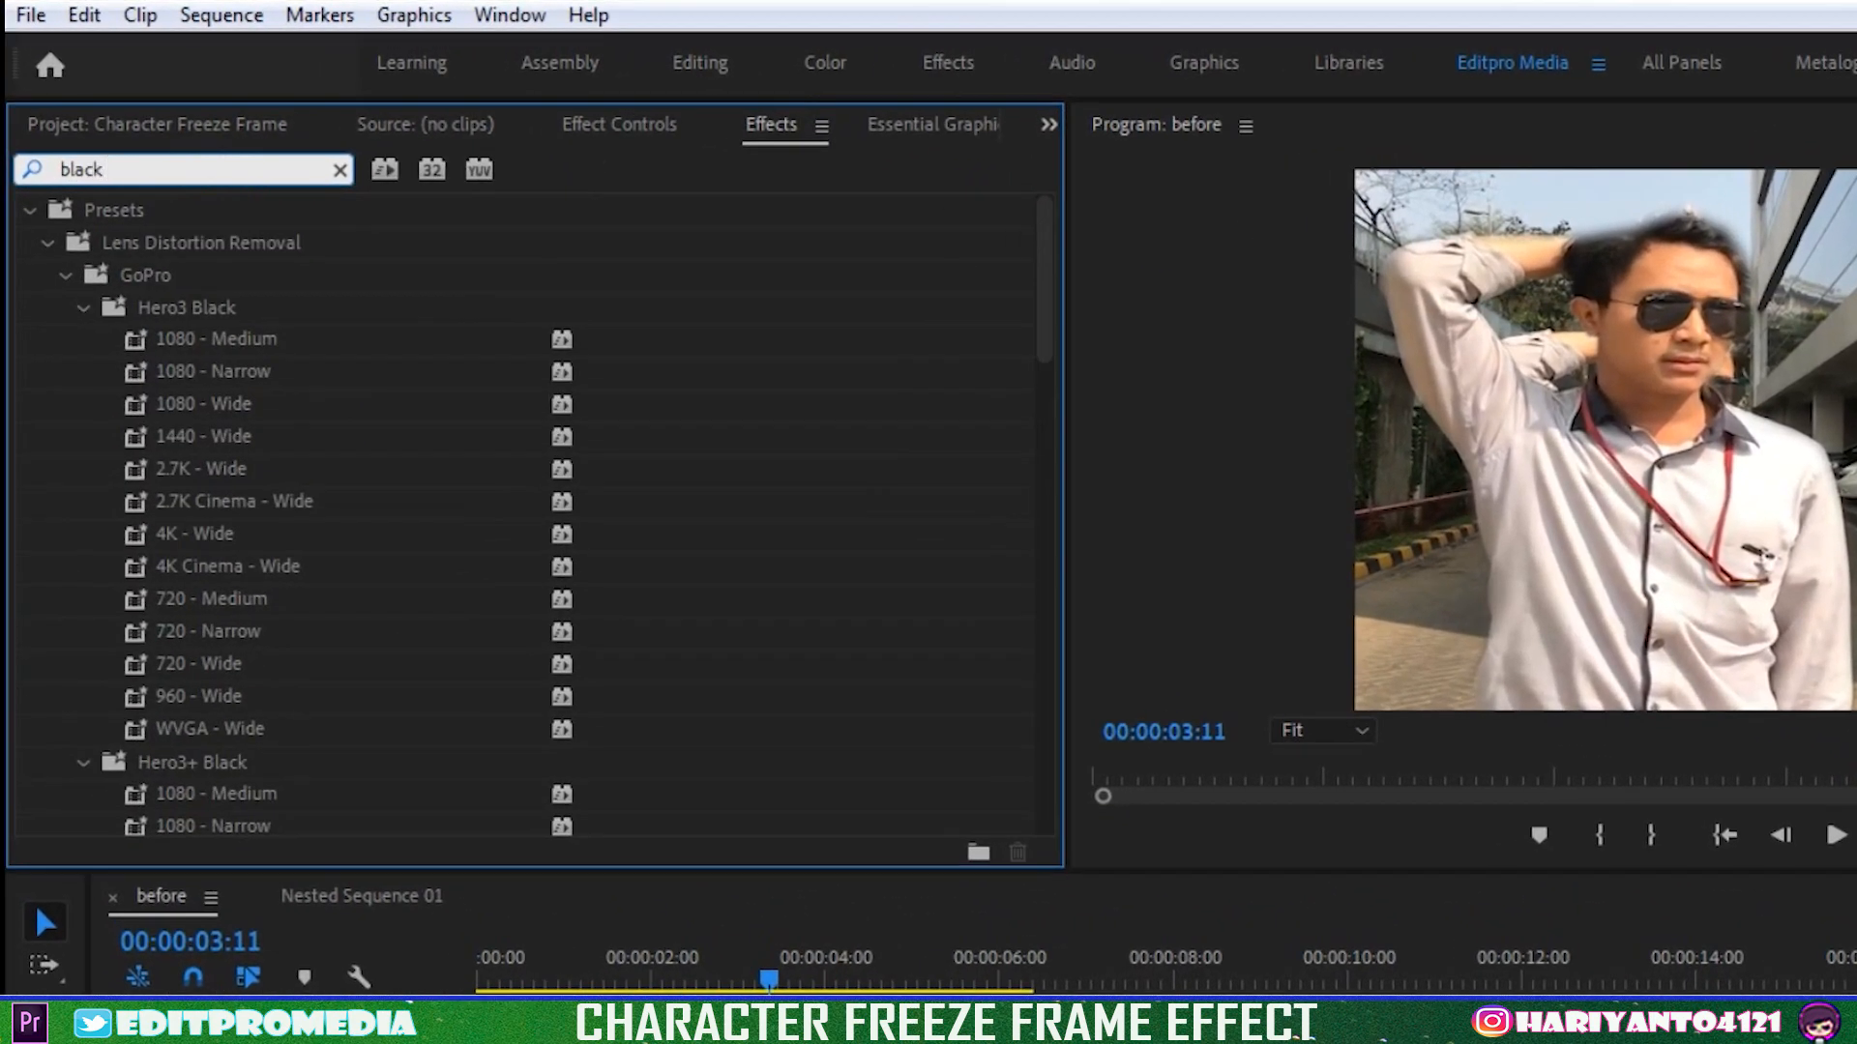
left_click_drag(1017, 281, 1045, 793)
left_click(135, 704)
left_click_drag(159, 715, 865, 1043)
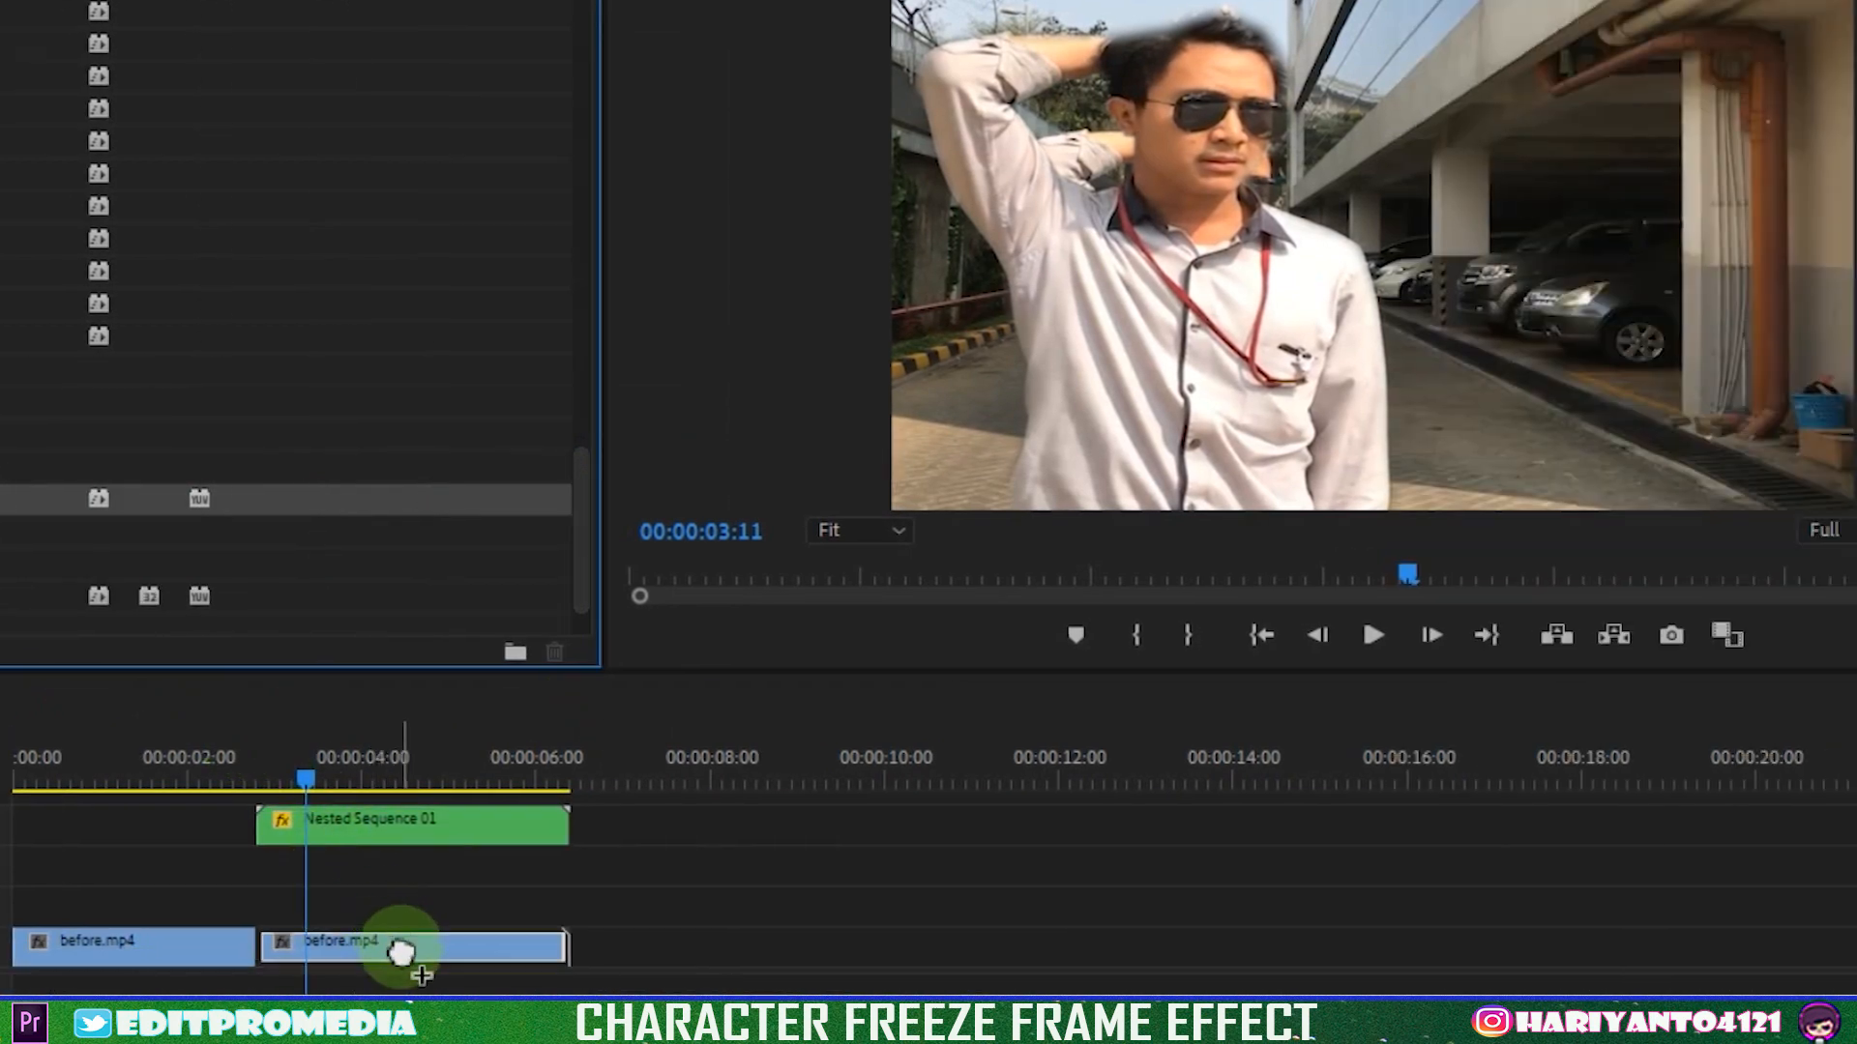
left_click_drag(400, 944, 402, 962)
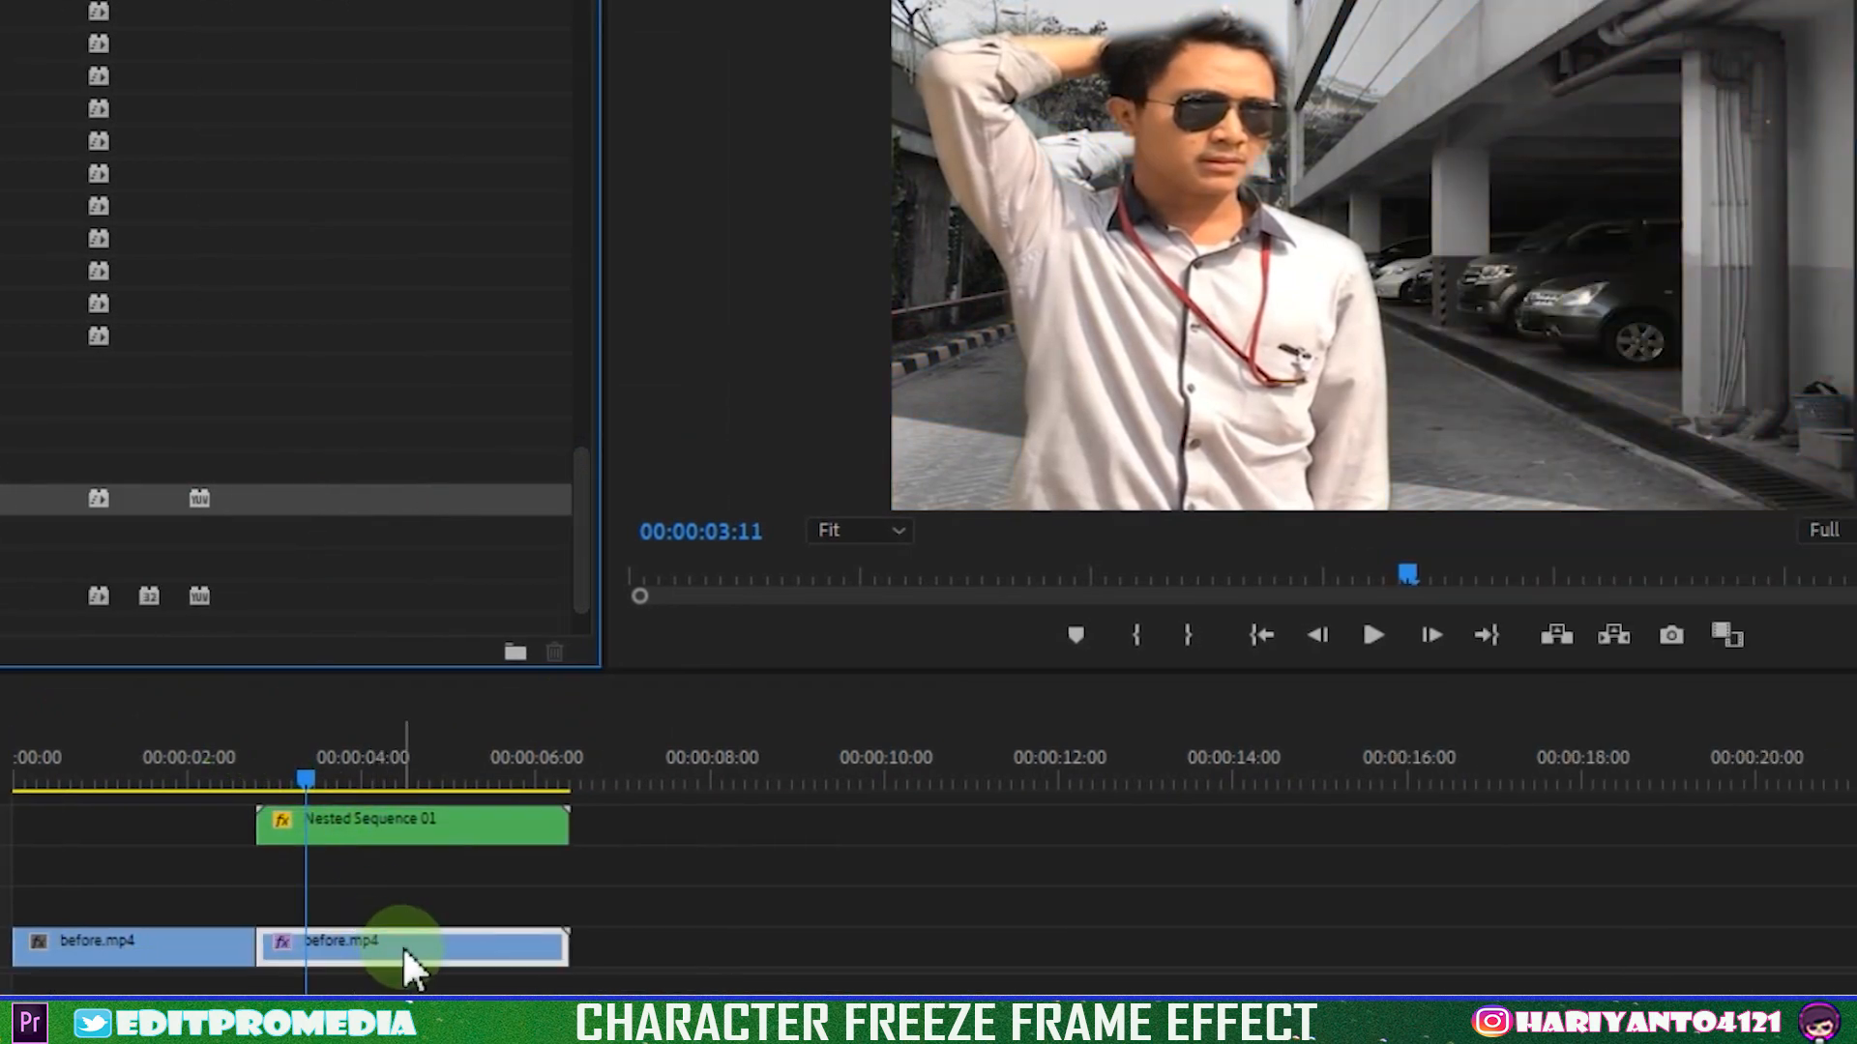
Find the Gaussian Blur effect with the search term "blur" and apply it to the held before.mp4 clip on V1
left_click(336, 174)
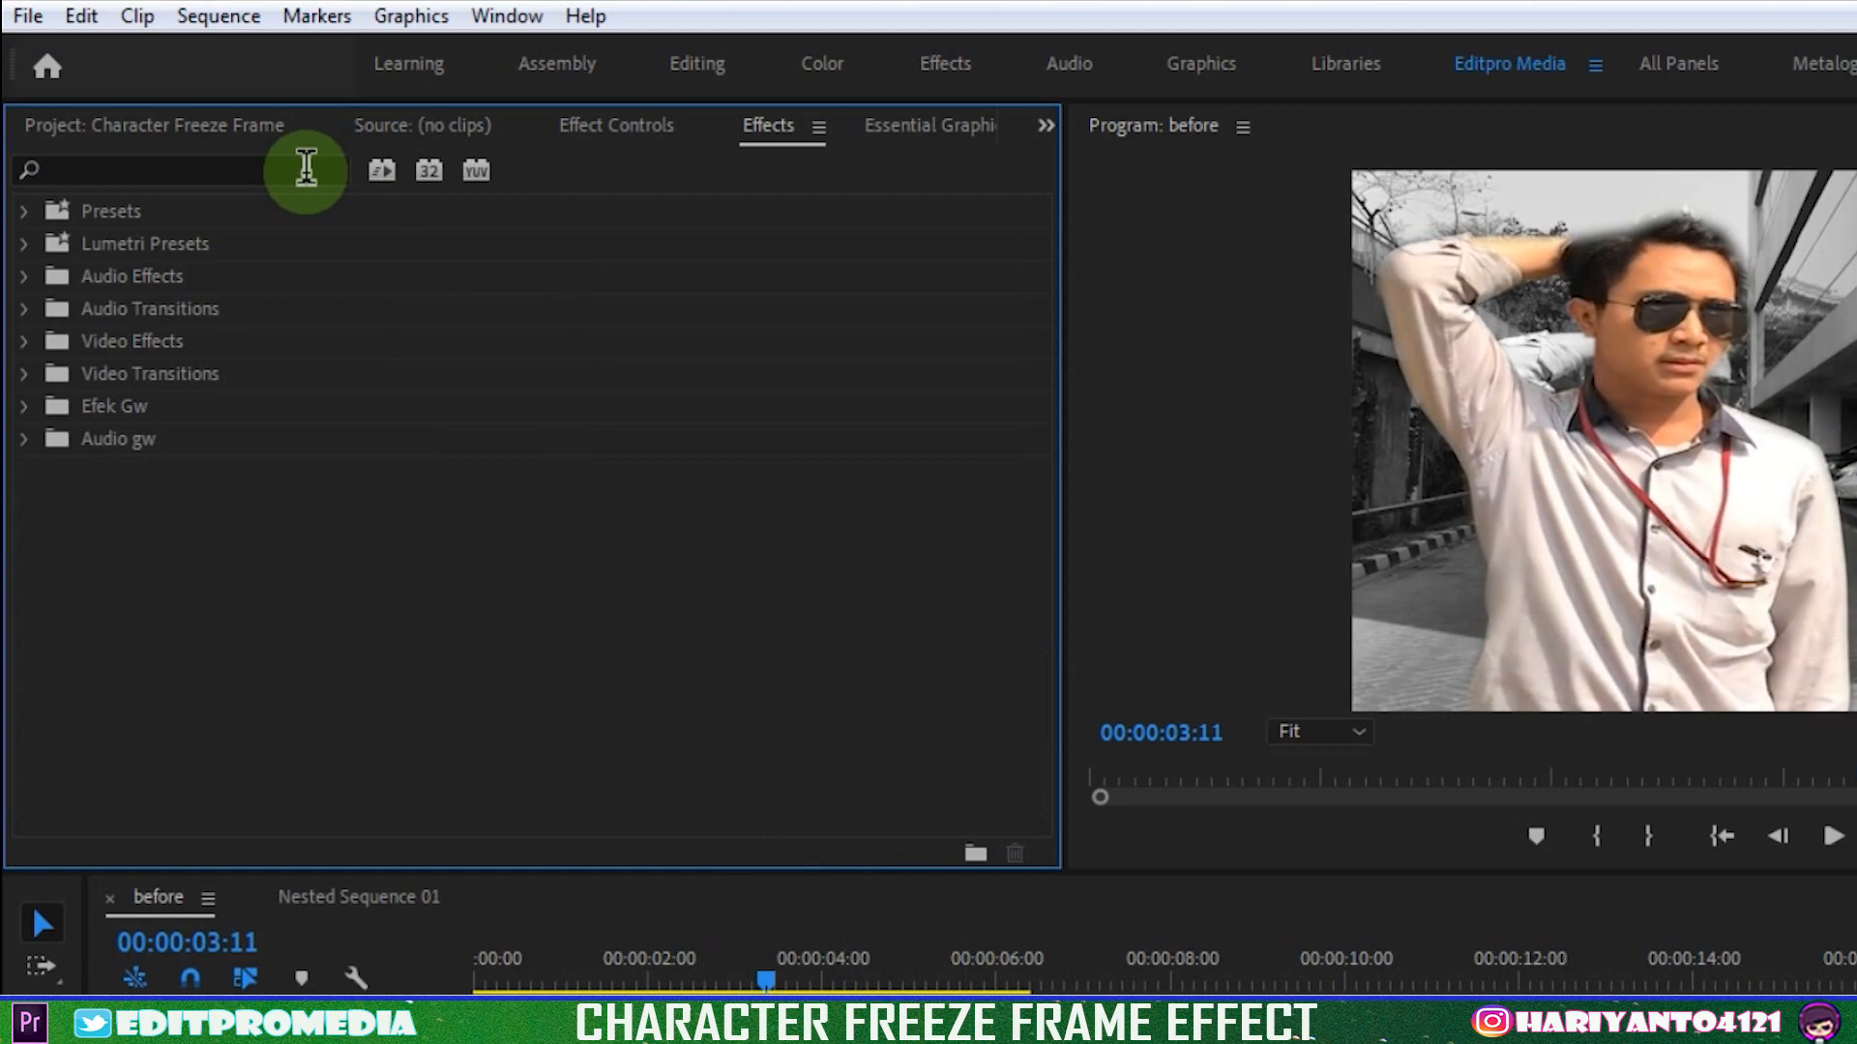
left_click(306, 168)
type("blur")
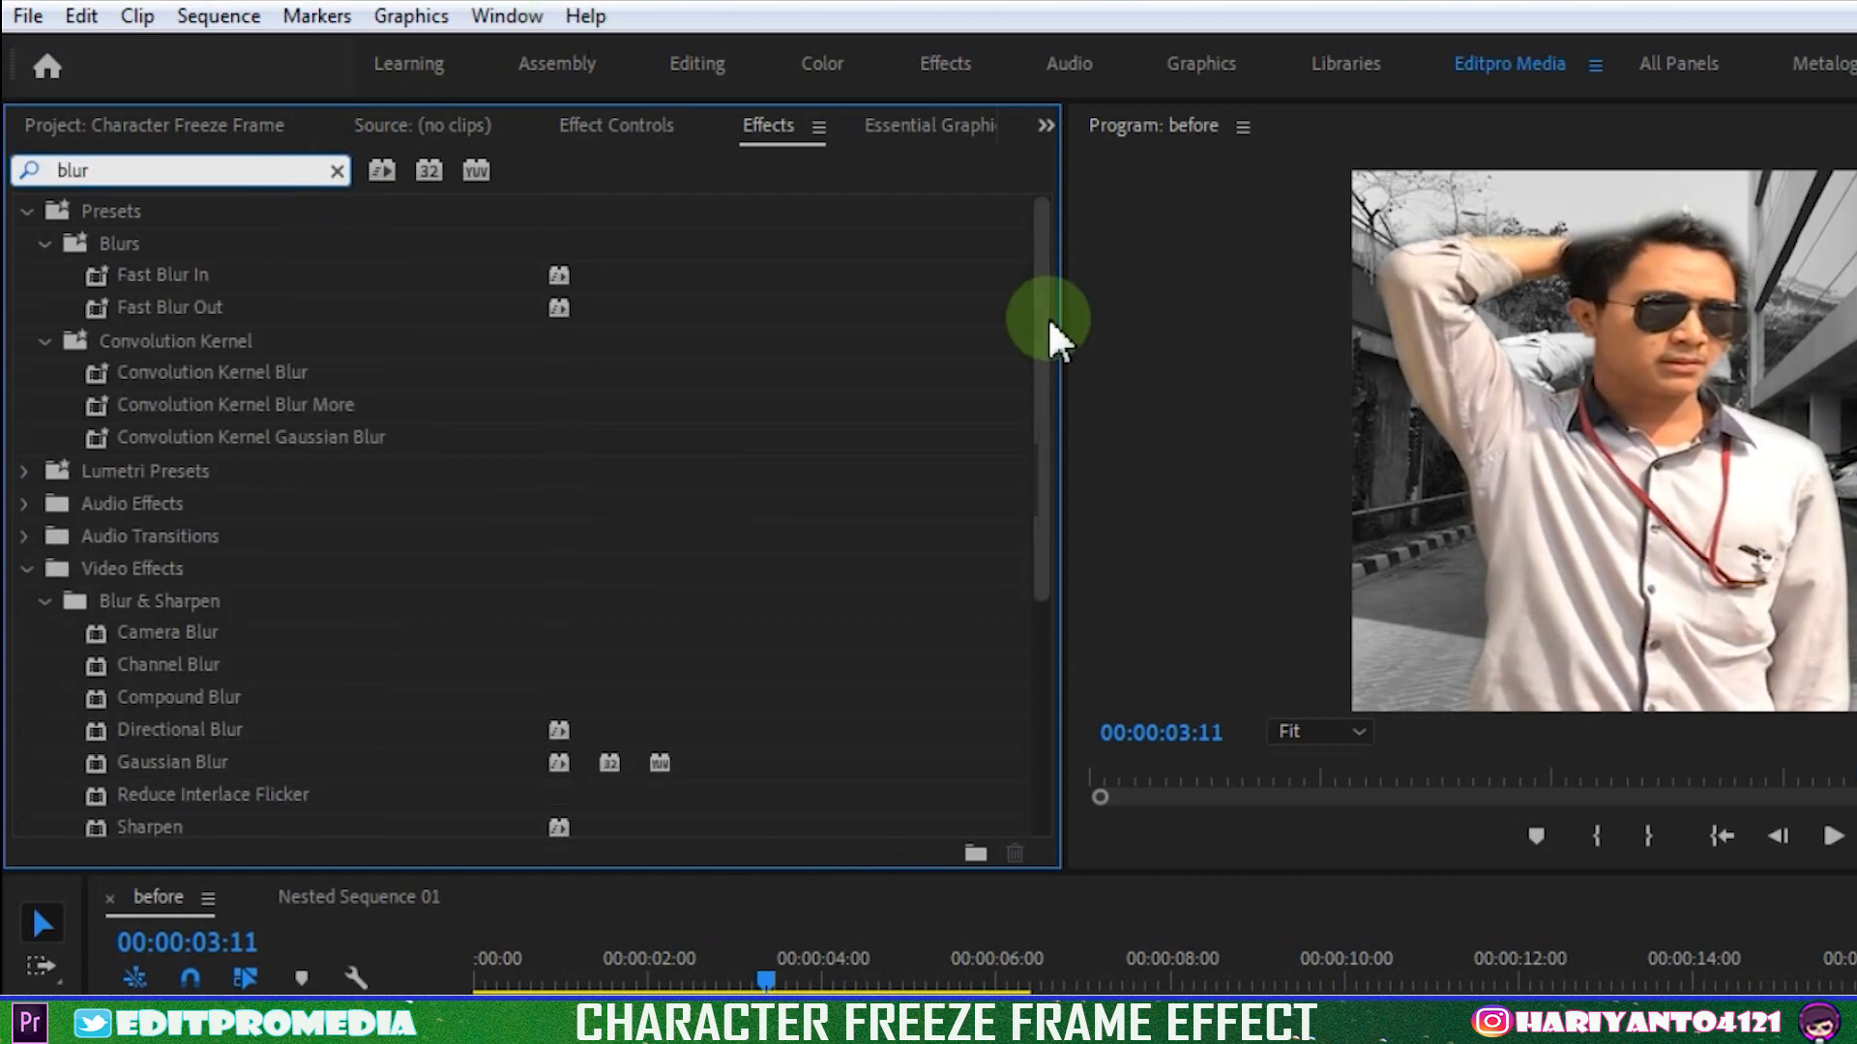
left_click_drag(1052, 325, 1063, 619)
left_click_drag(174, 785, 574, 943)
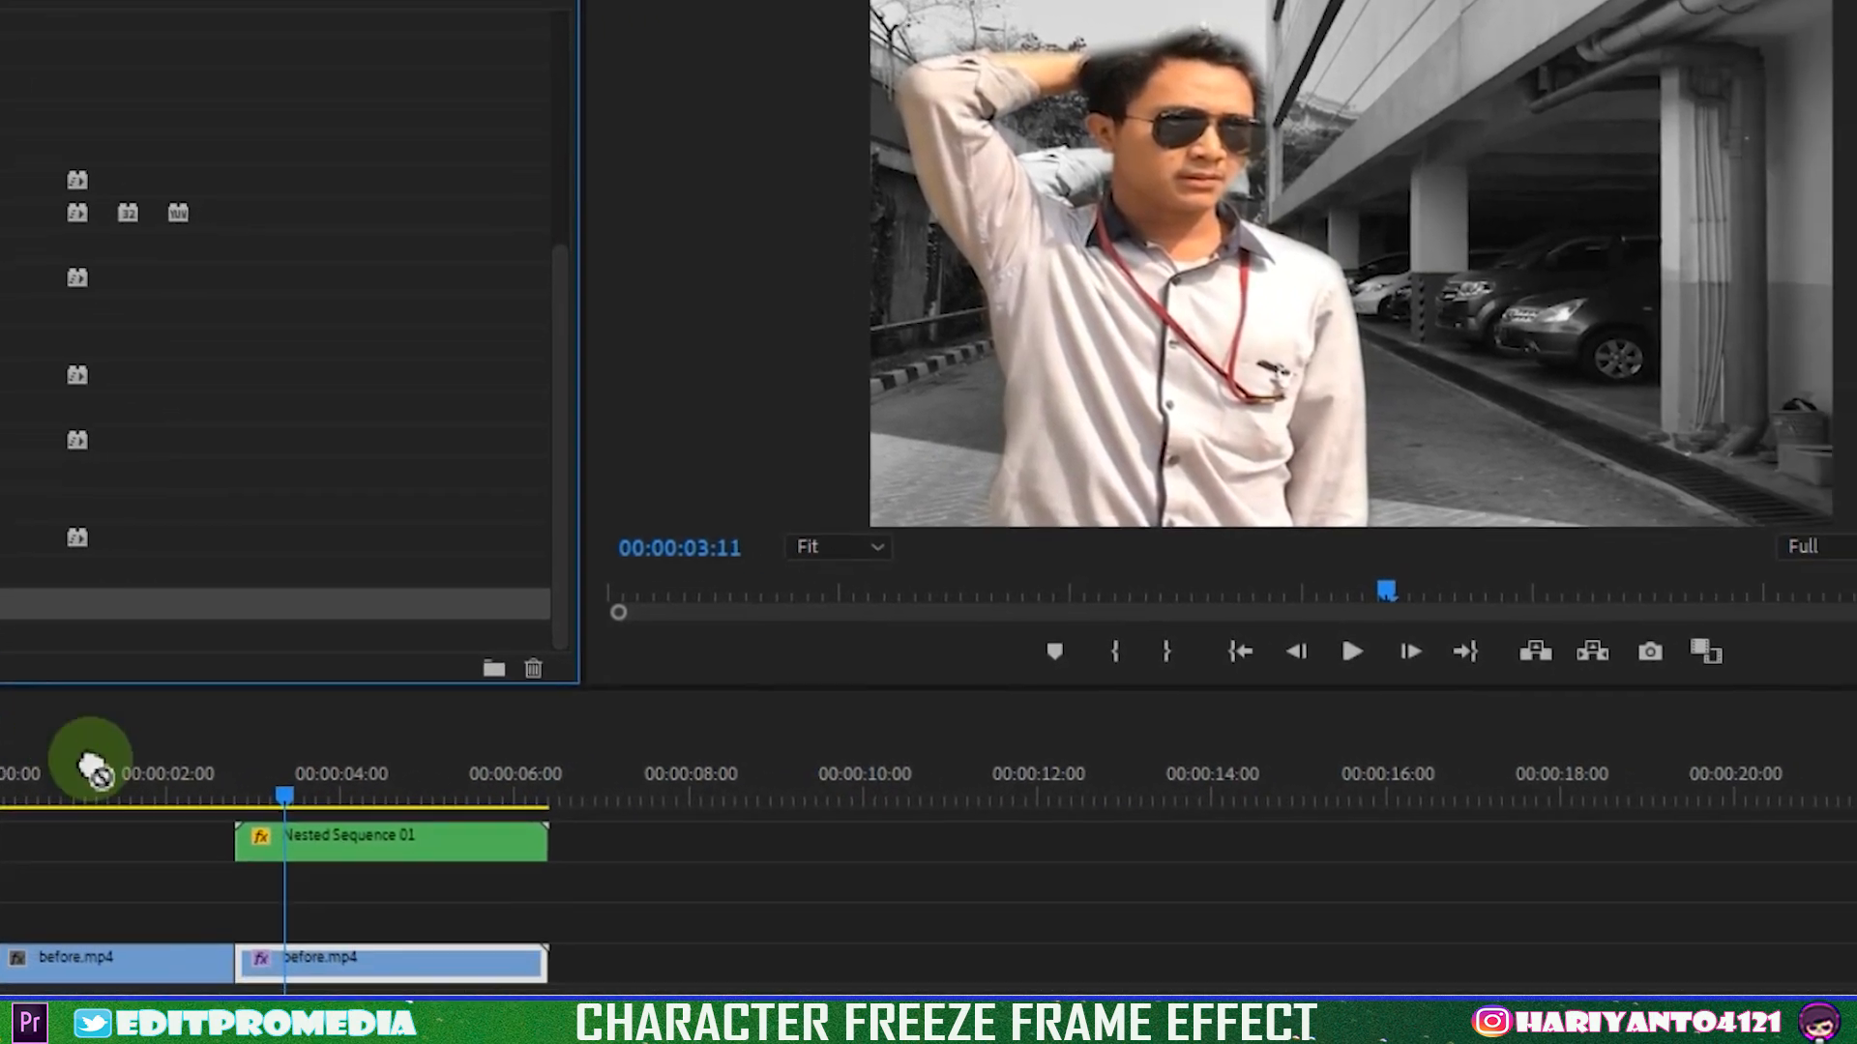
left_click_drag(95, 771, 348, 966)
Raise the Gaussian Blur's Blurriness on the held V1 clip until the background behind the man is strongly out of focus
left_click(409, 71)
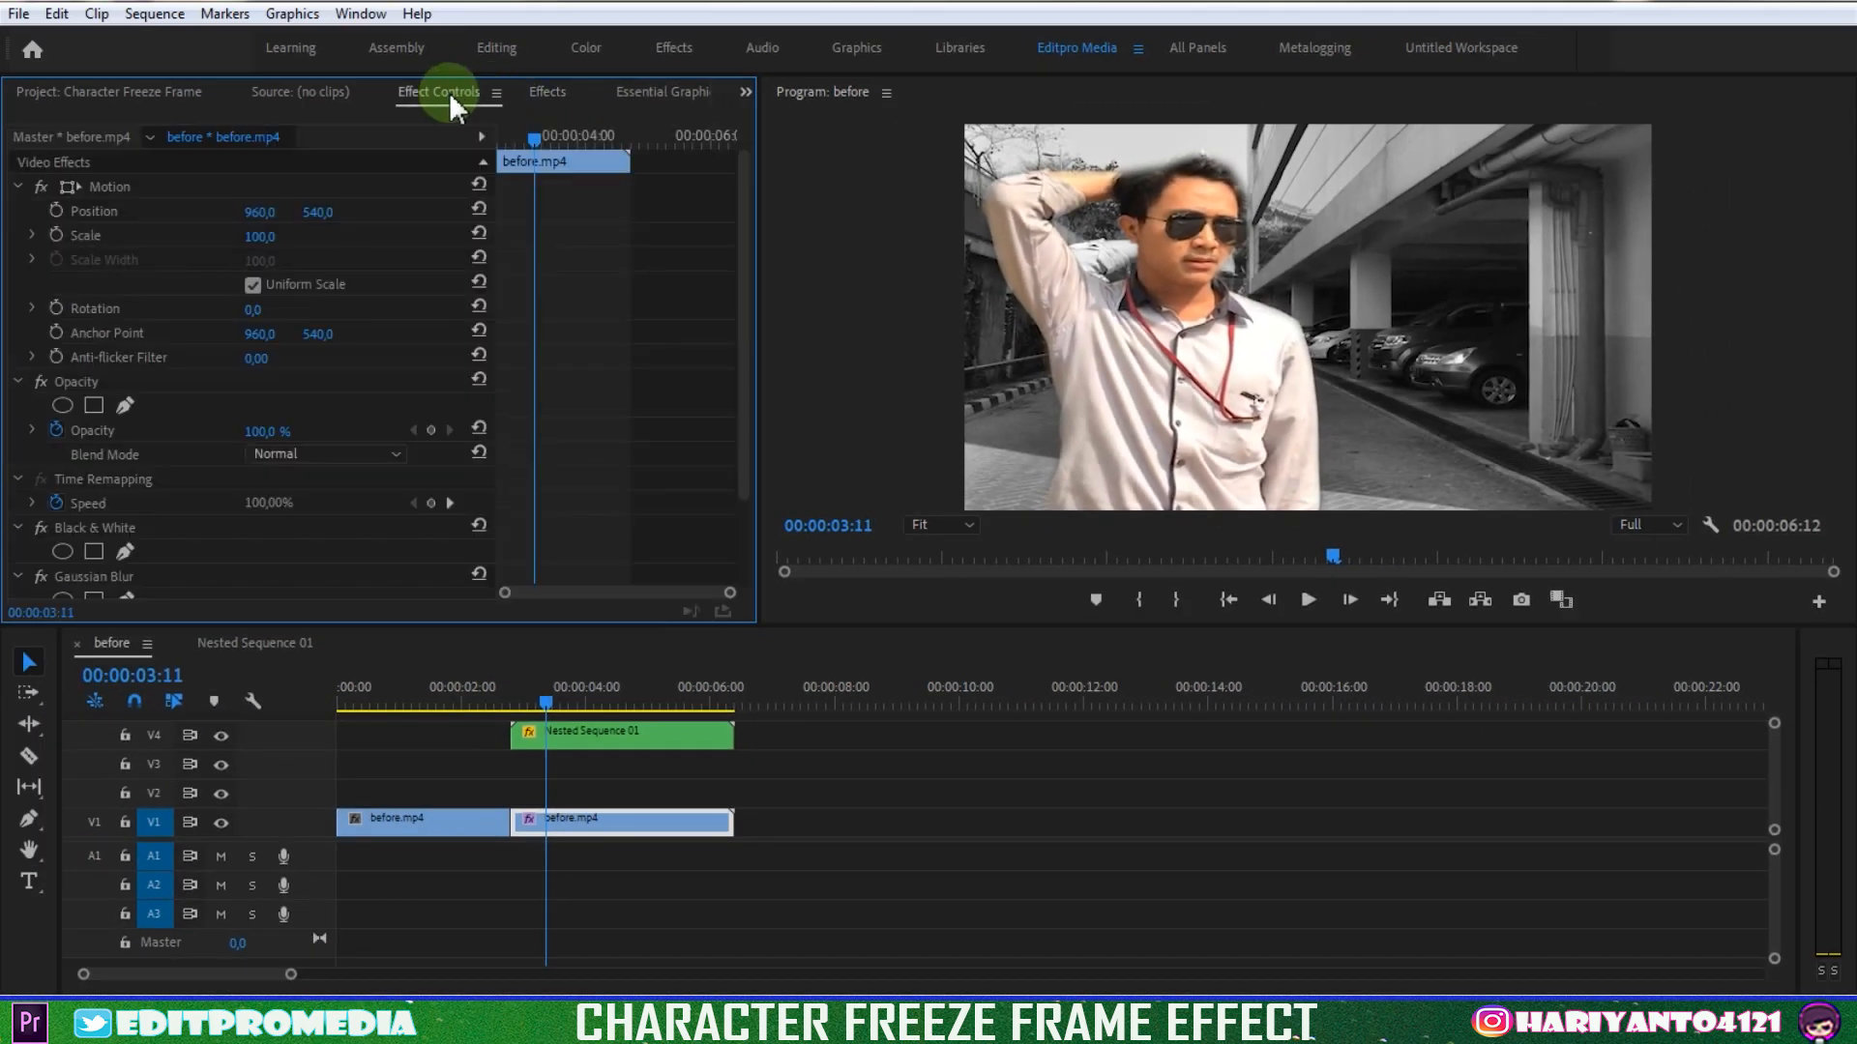
left_click_drag(742, 254, 733, 410)
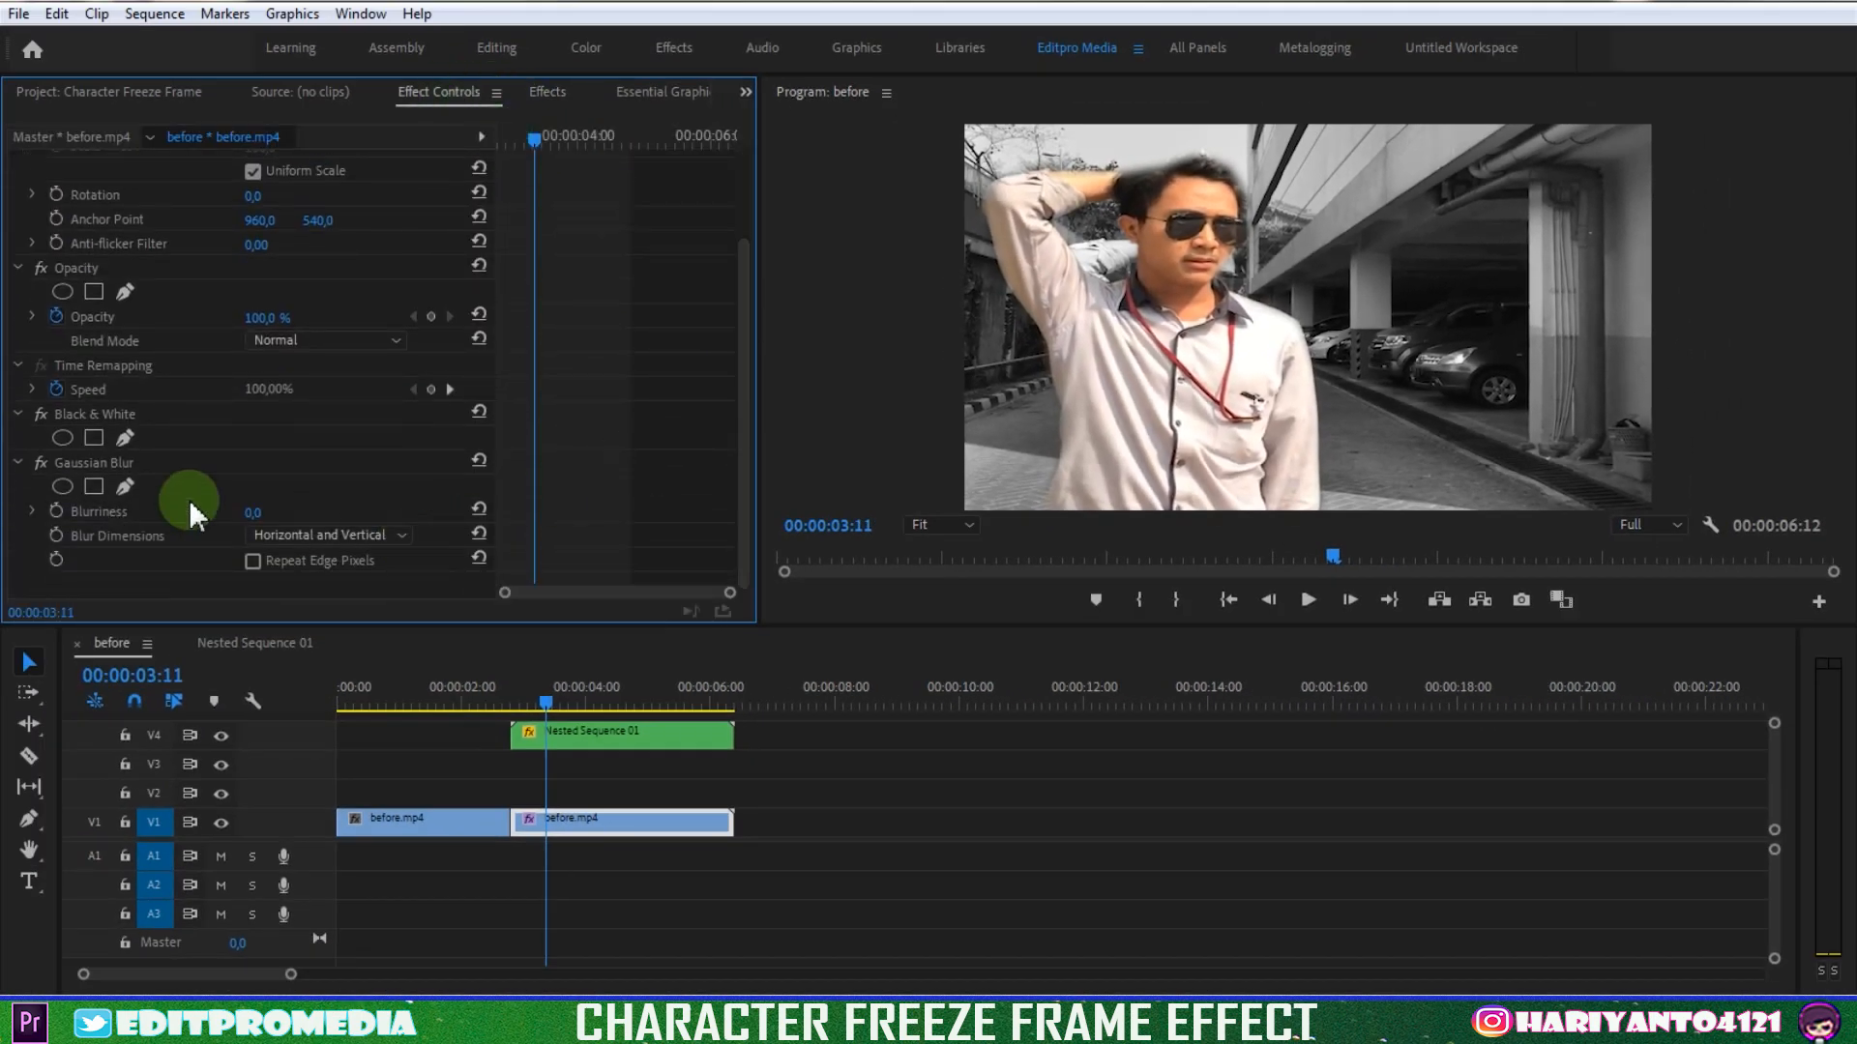
left_click_drag(316, 397, 329, 397)
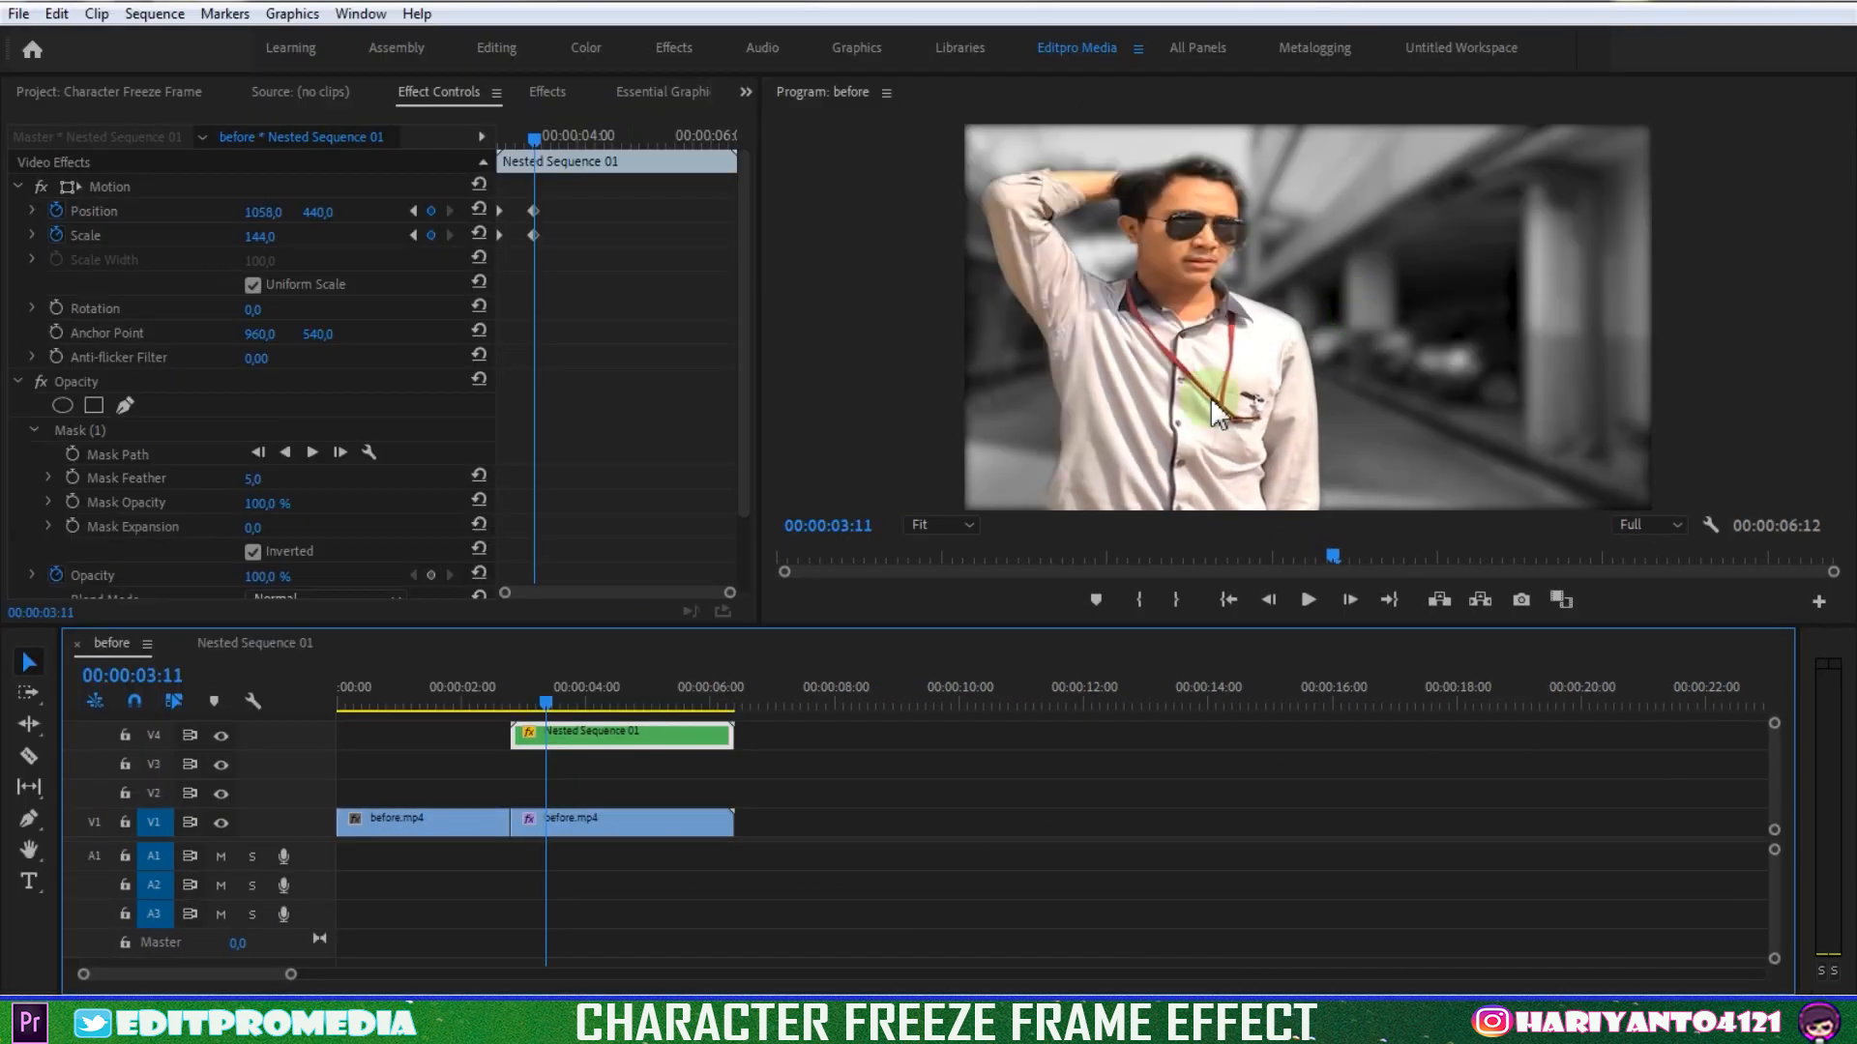
Switch to the Chrome browser with the Google search page
left_click(1470, 135)
mouse_move(683, 4)
left_click(909, 9)
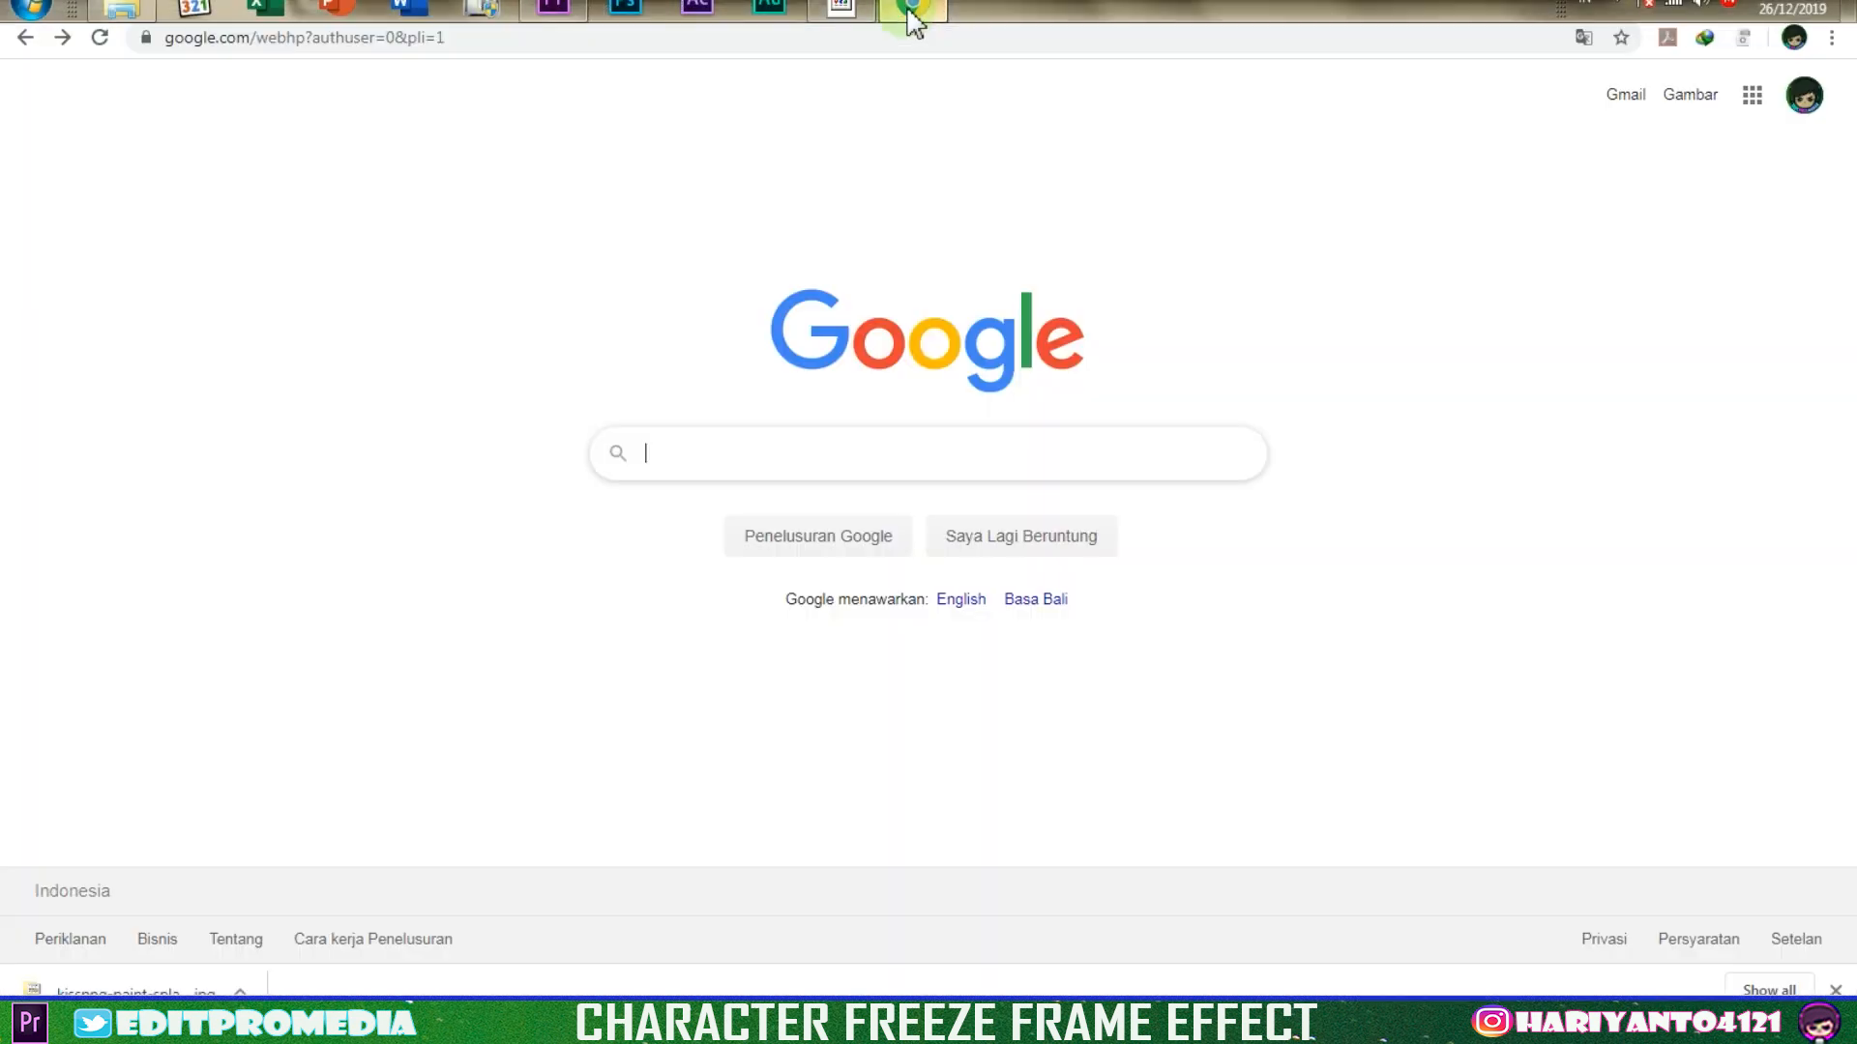
Search Google for "percikan cat png" and show the image results
left_click(746, 460)
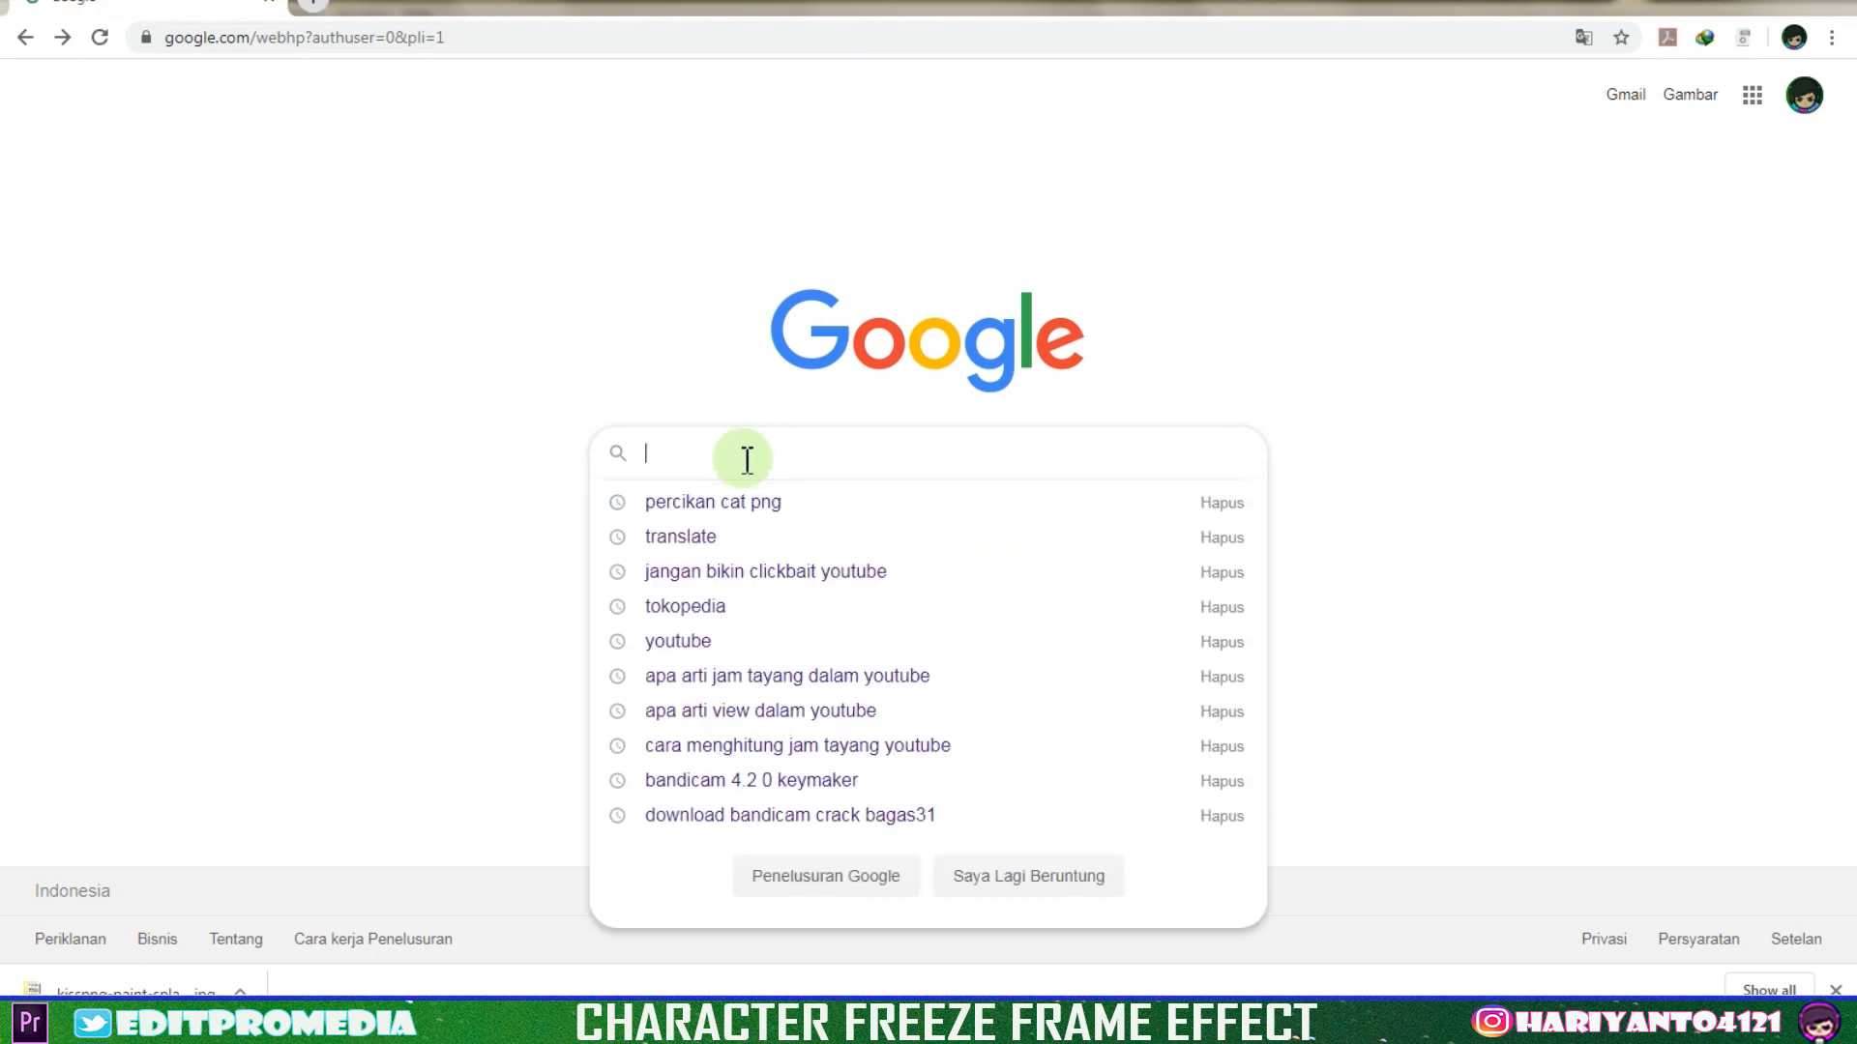
type("percikan")
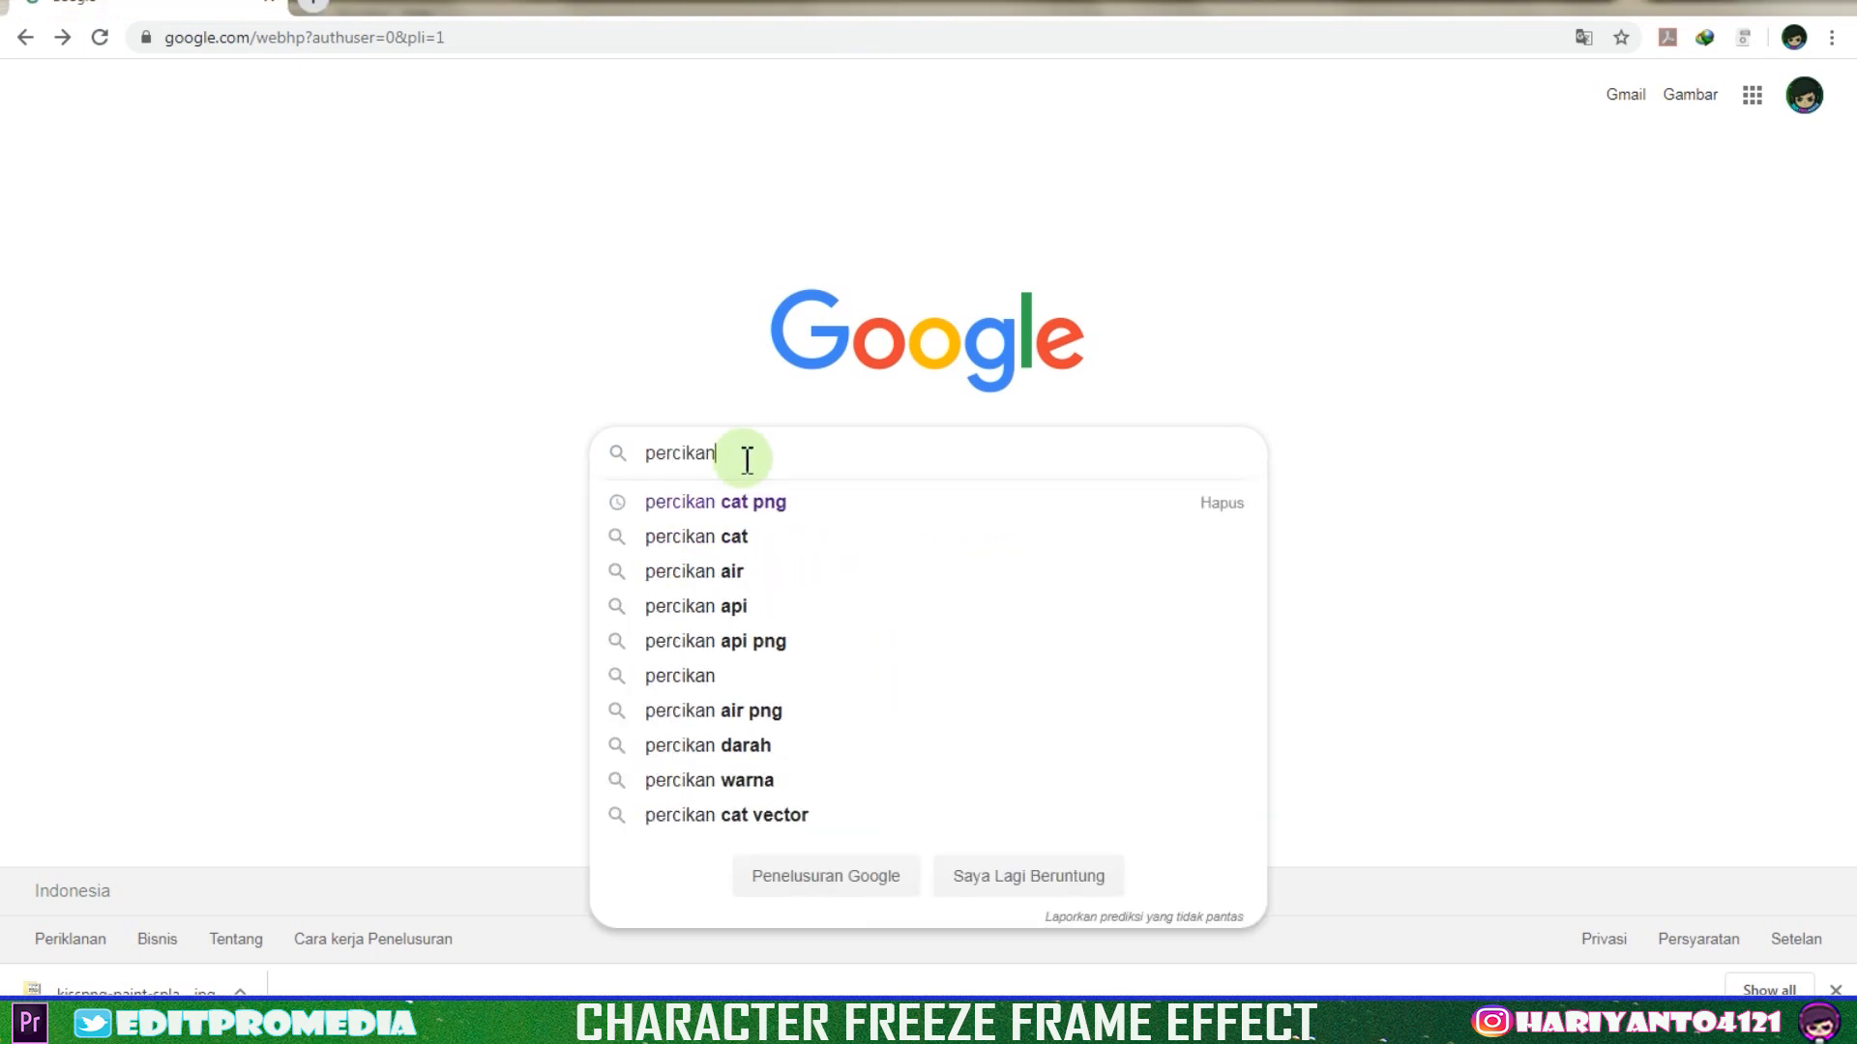
type(" cat png")
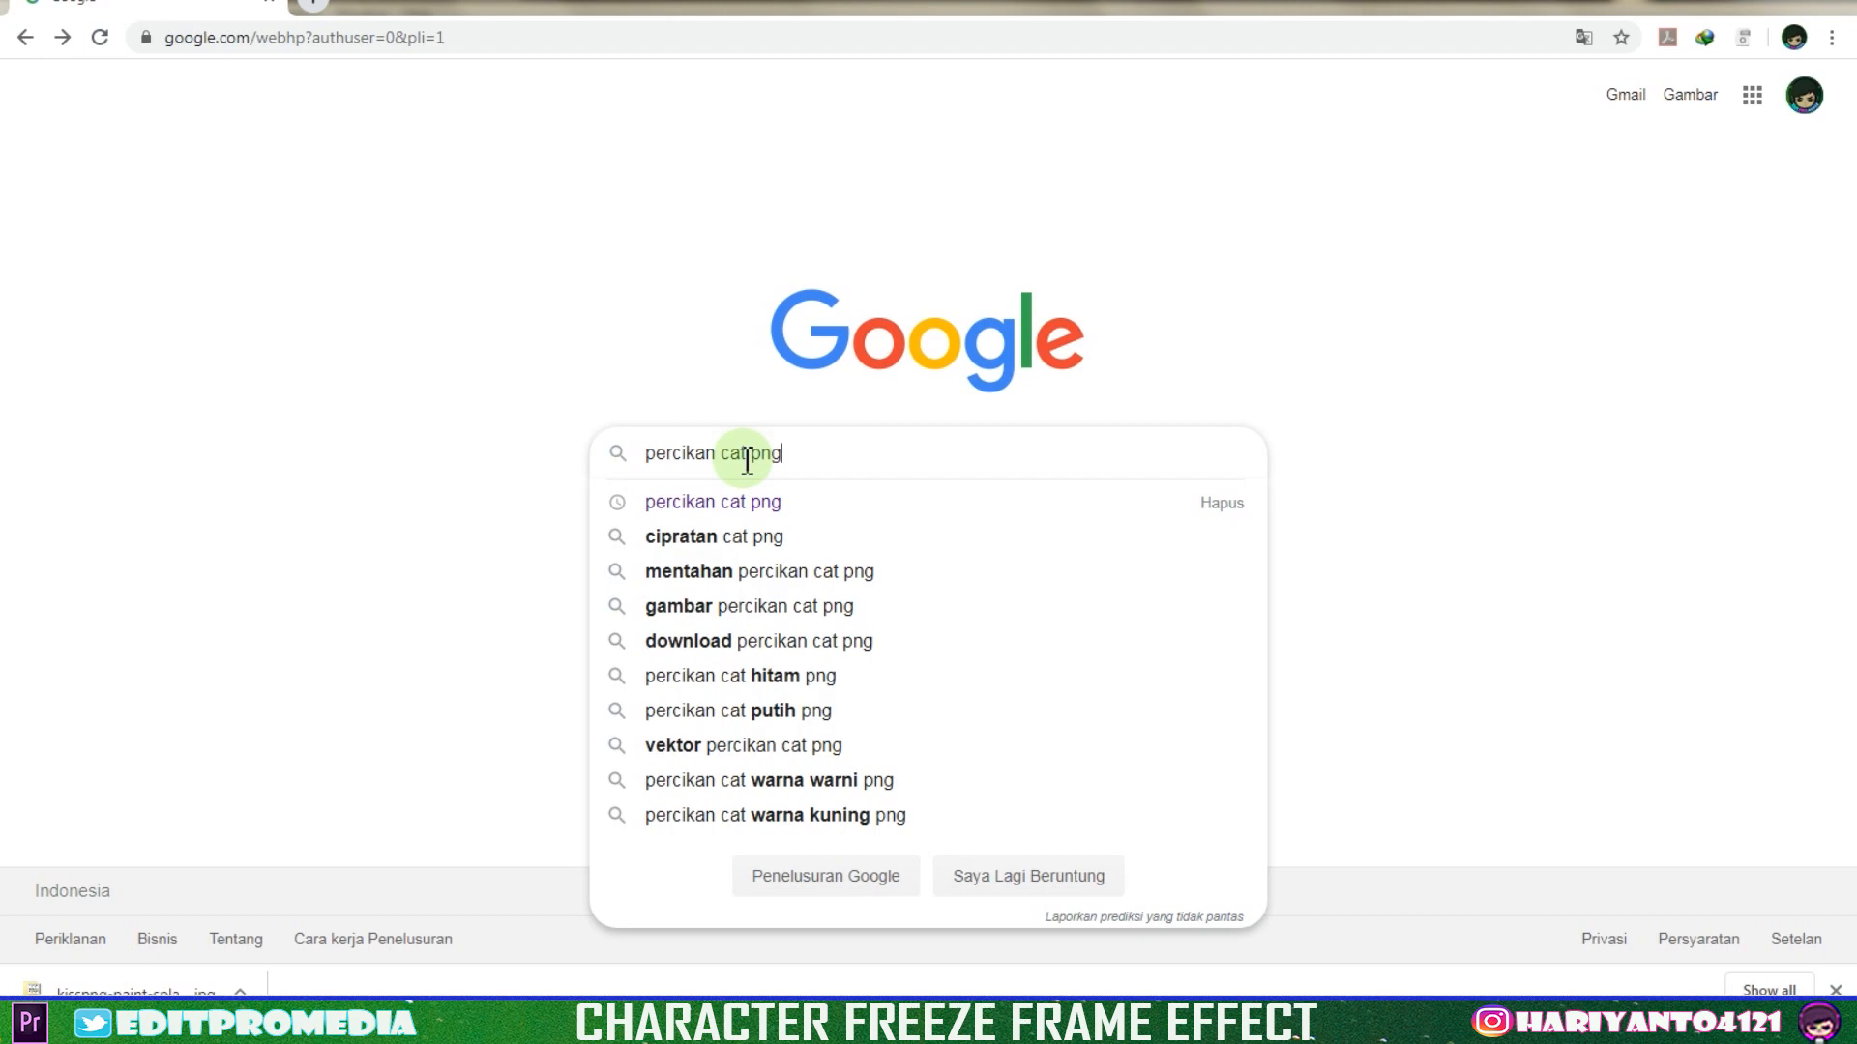
key("Return")
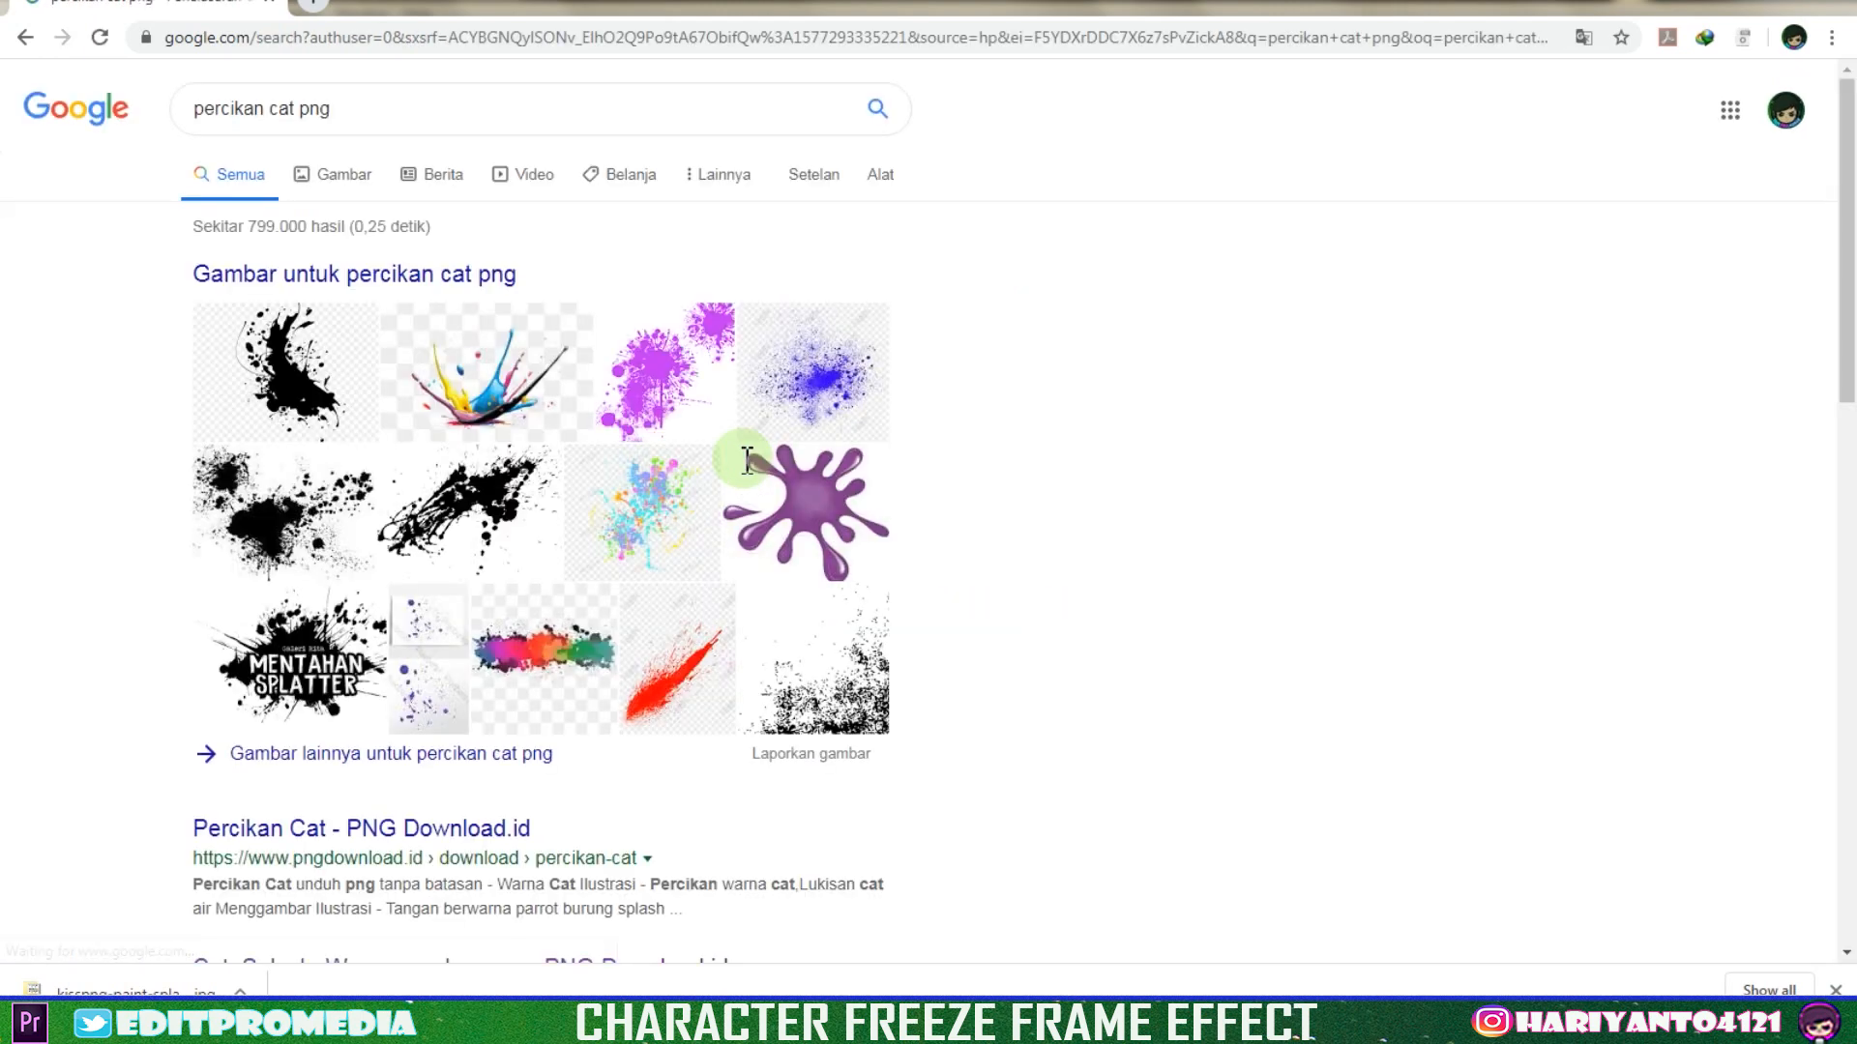
left_click(368, 189)
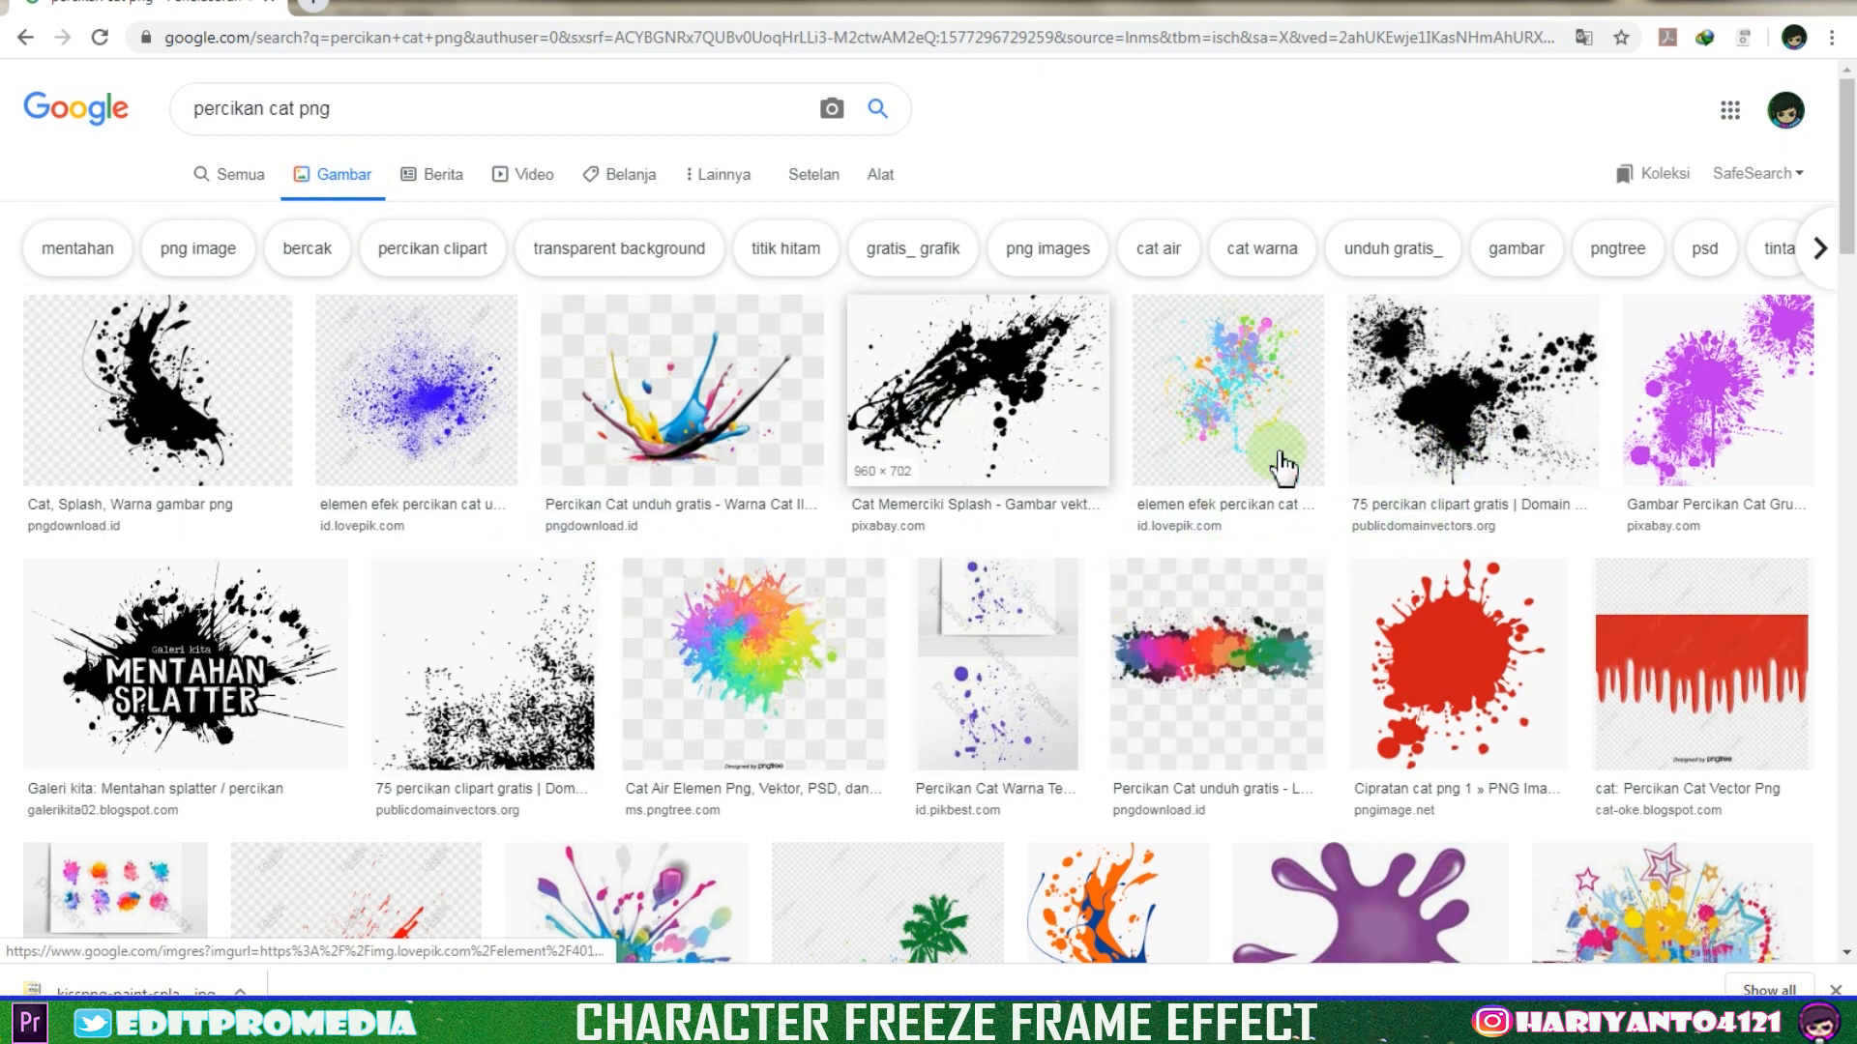
Preview the black paint splash result from pngdownload.id and use the option to save the image
left_click(193, 446)
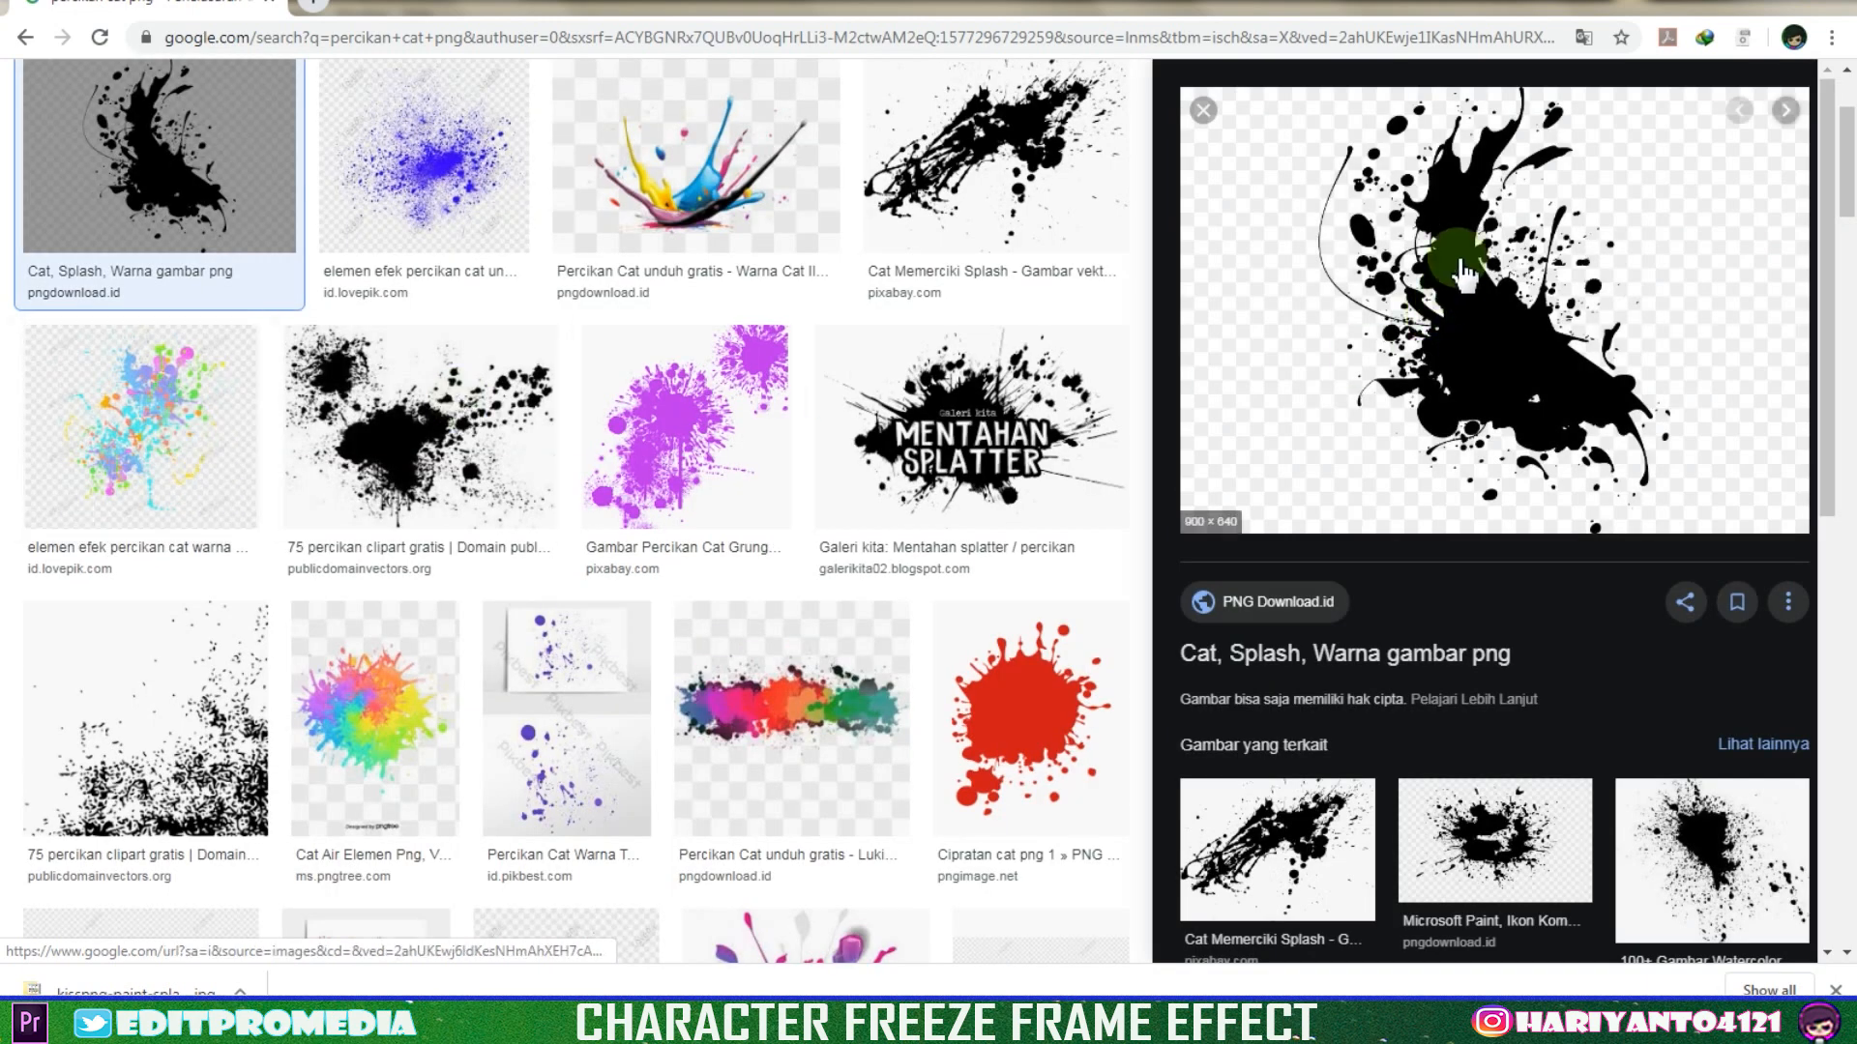
right_click(1409, 250)
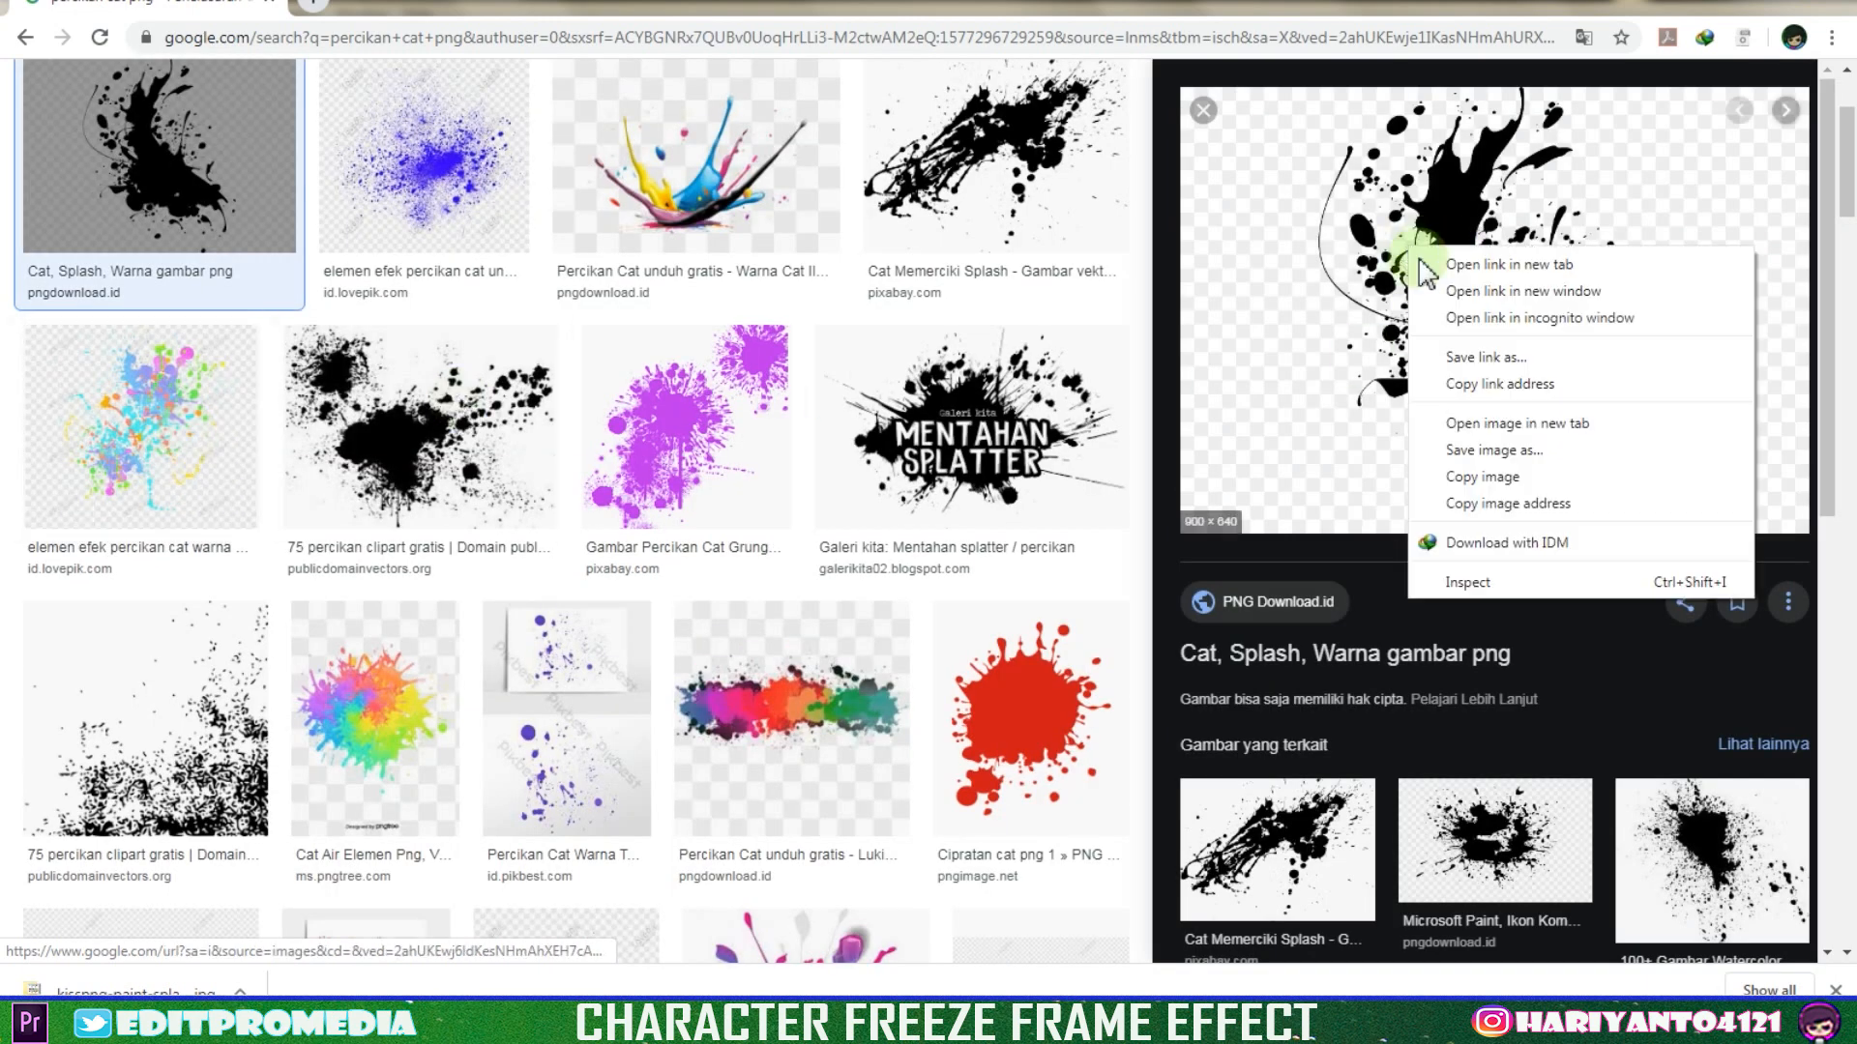
left_click(1489, 451)
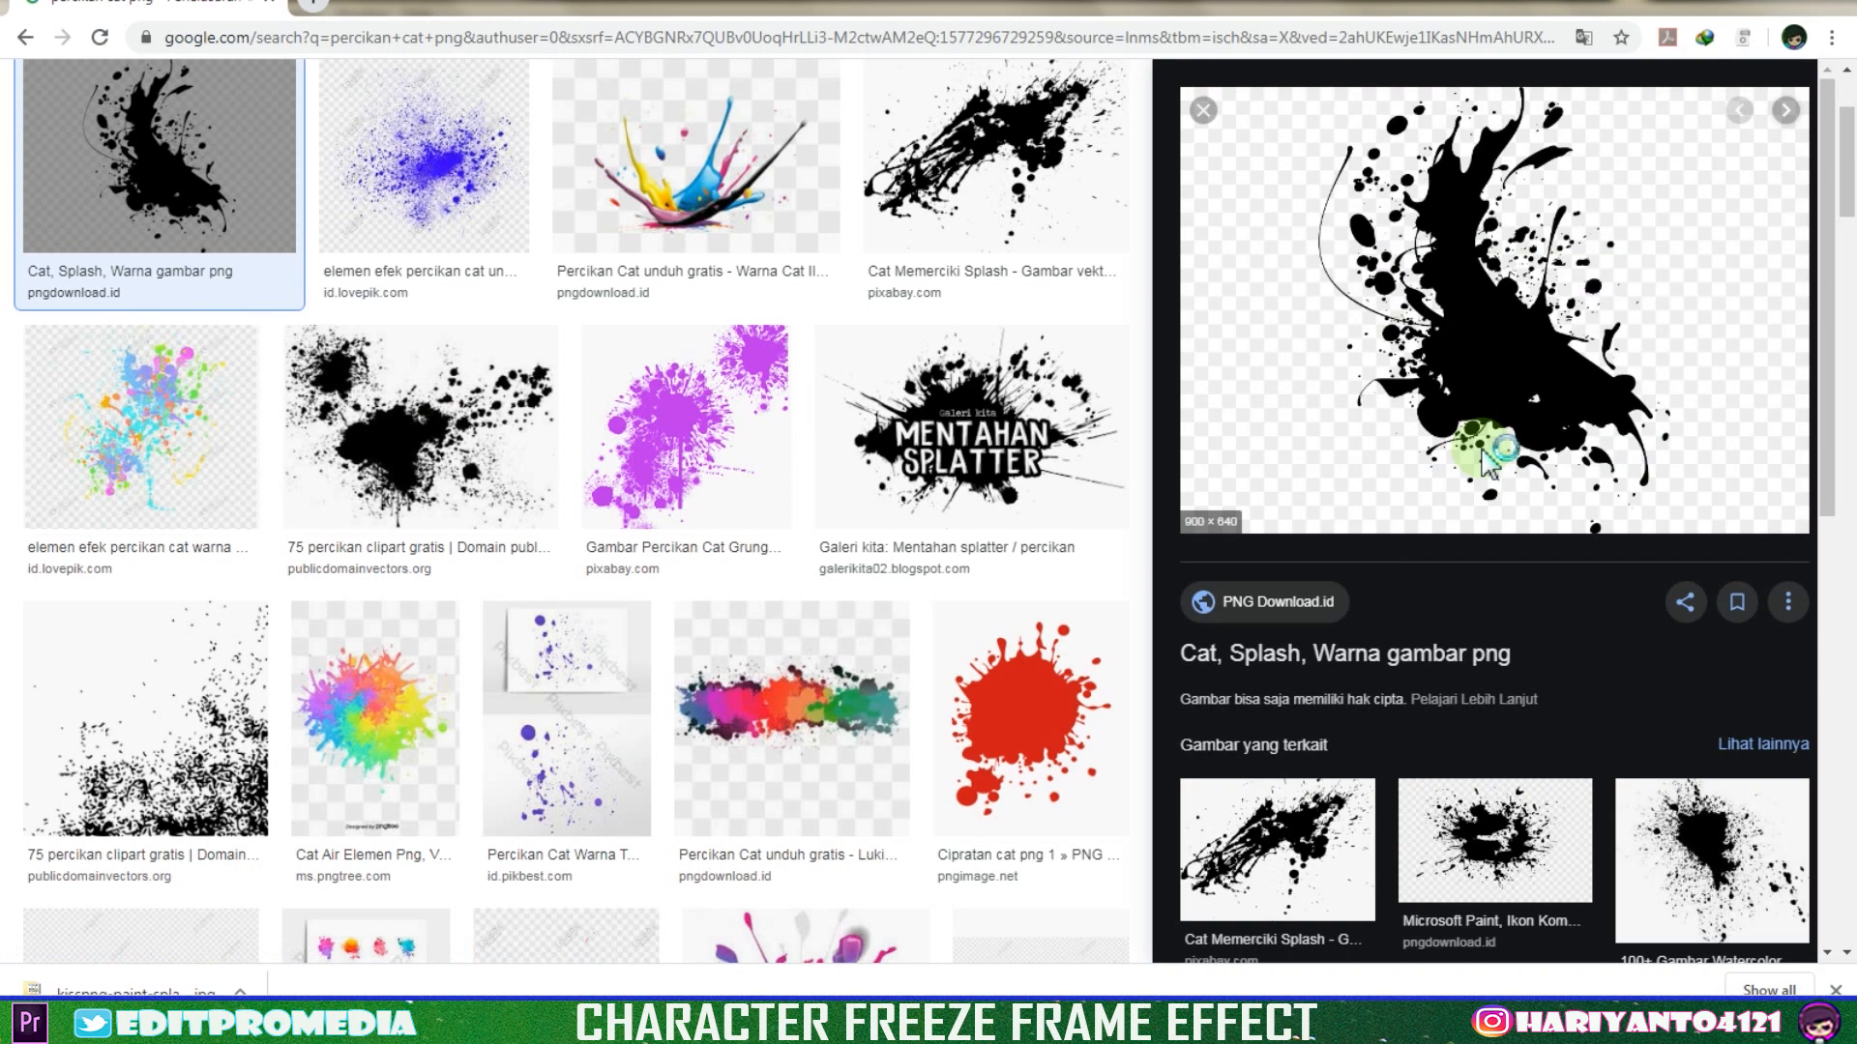
left_click(1164, 820)
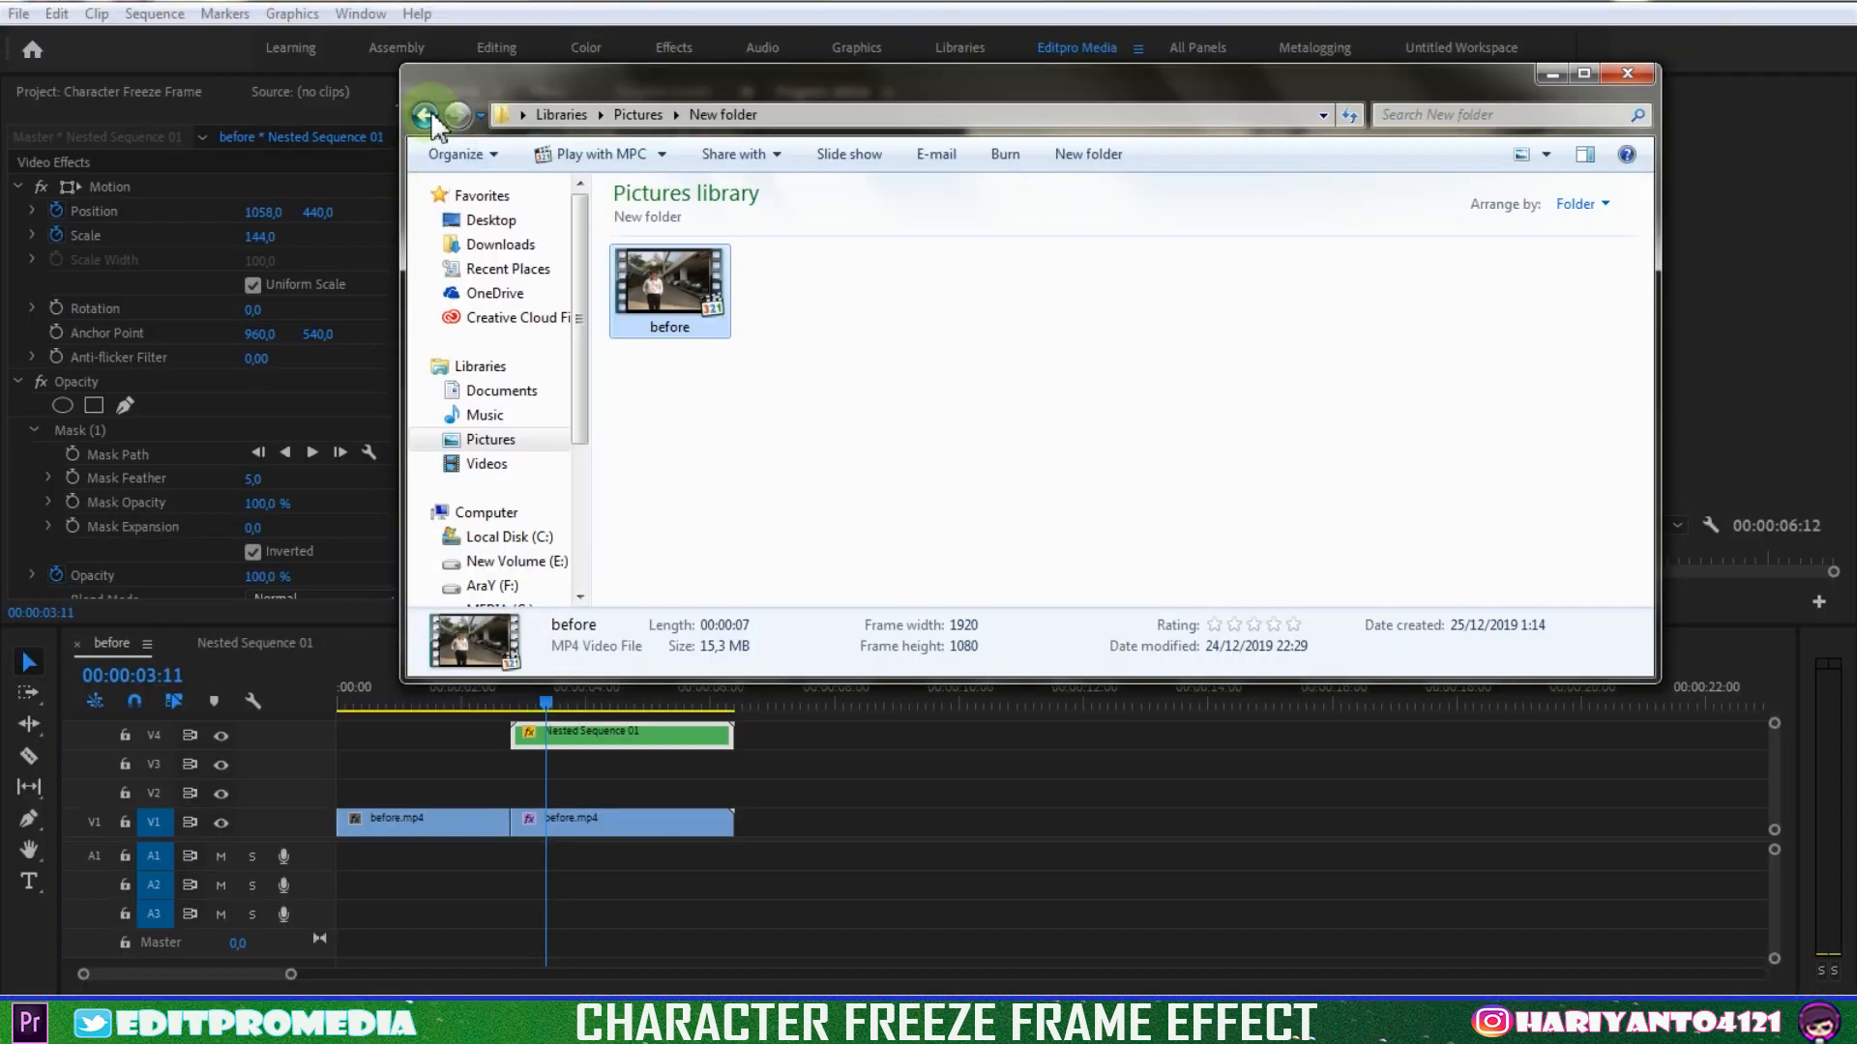
Bring black-42387_960_720.png from the Pictures library into the sequence on V2 and trim it to match the held clip's length
left_click(426, 114)
left_click(882, 283)
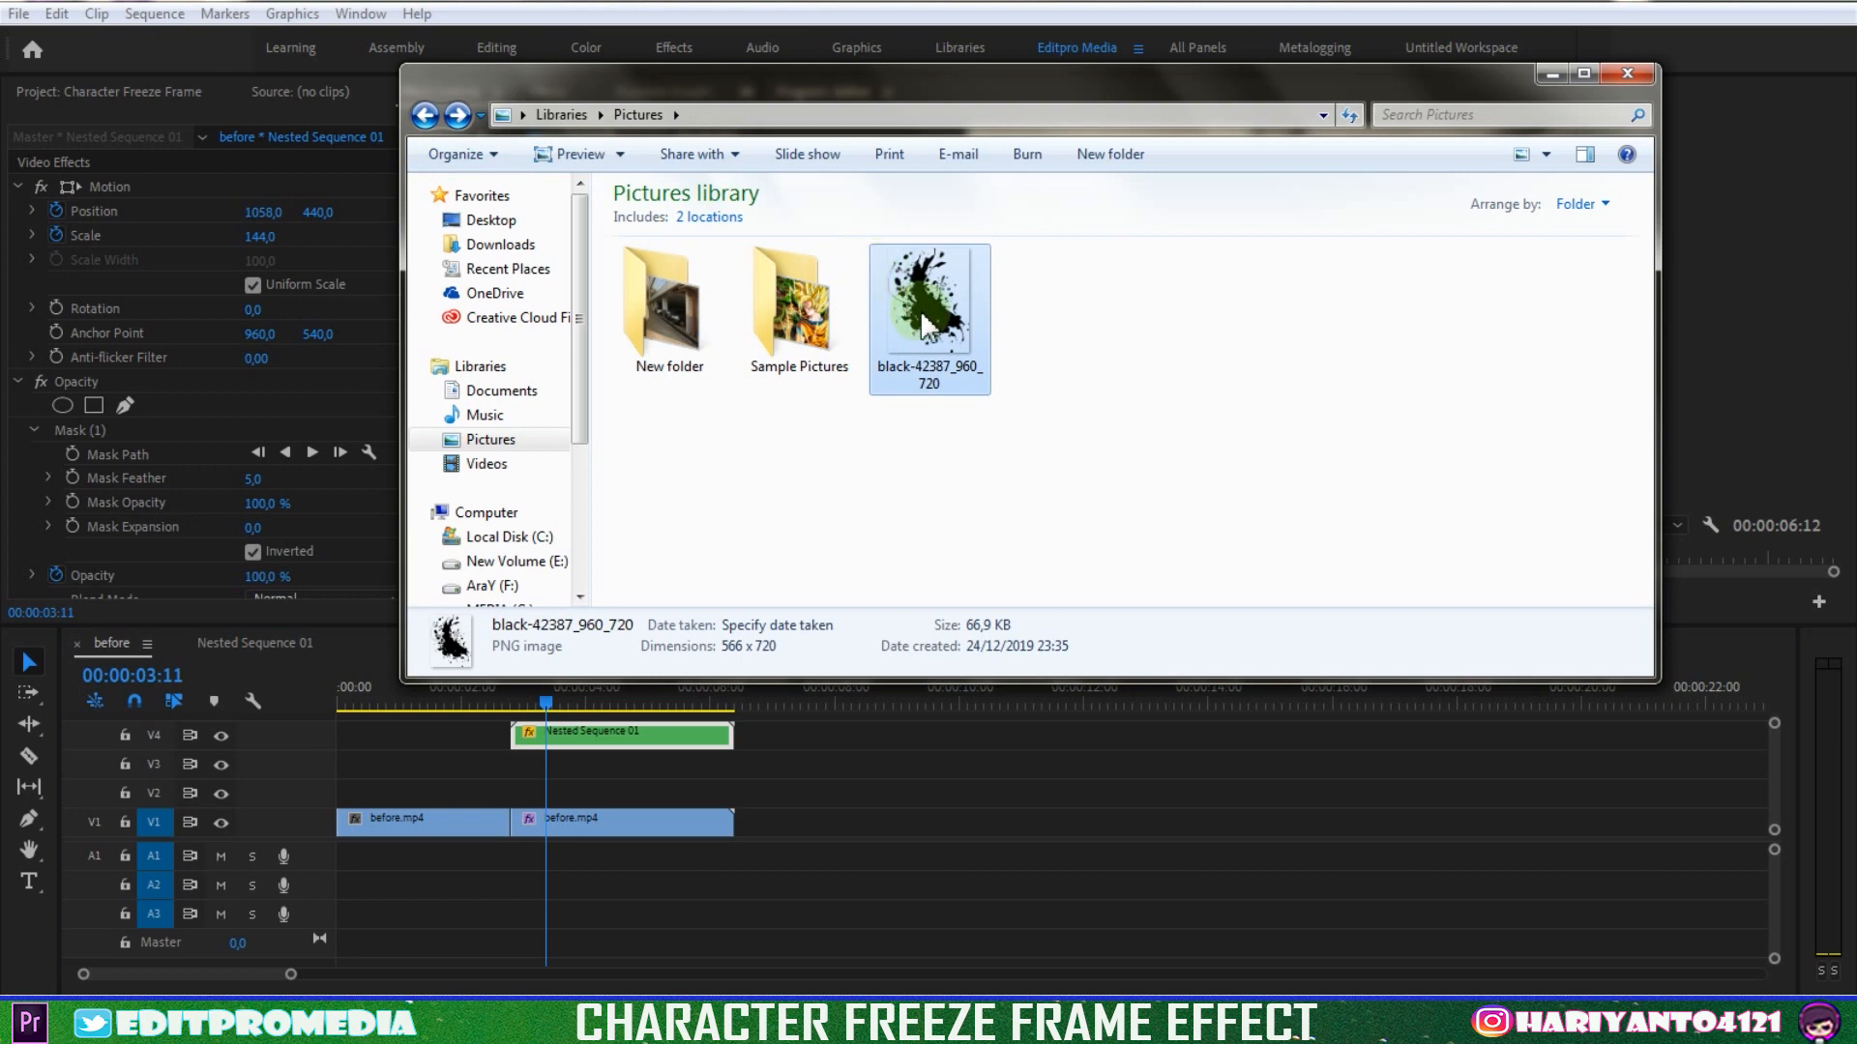
left_click(569, 10)
left_click_drag(568, 9, 506, 791)
left_click_drag(818, 791, 733, 791)
Adjust the splash to Position 1000, 599, Scale 268 and Rotation 118°, and start Scale and Position keyframes at 00:00:03:11
mouse_move(260, 237)
left_mouse_down()
mouse_move(278, 305)
mouse_move(393, 305)
mouse_move(290, 212)
mouse_move(348, 212)
mouse_move(362, 253)
mouse_move(277, 236)
left_mouse_up()
left_click(57, 234)
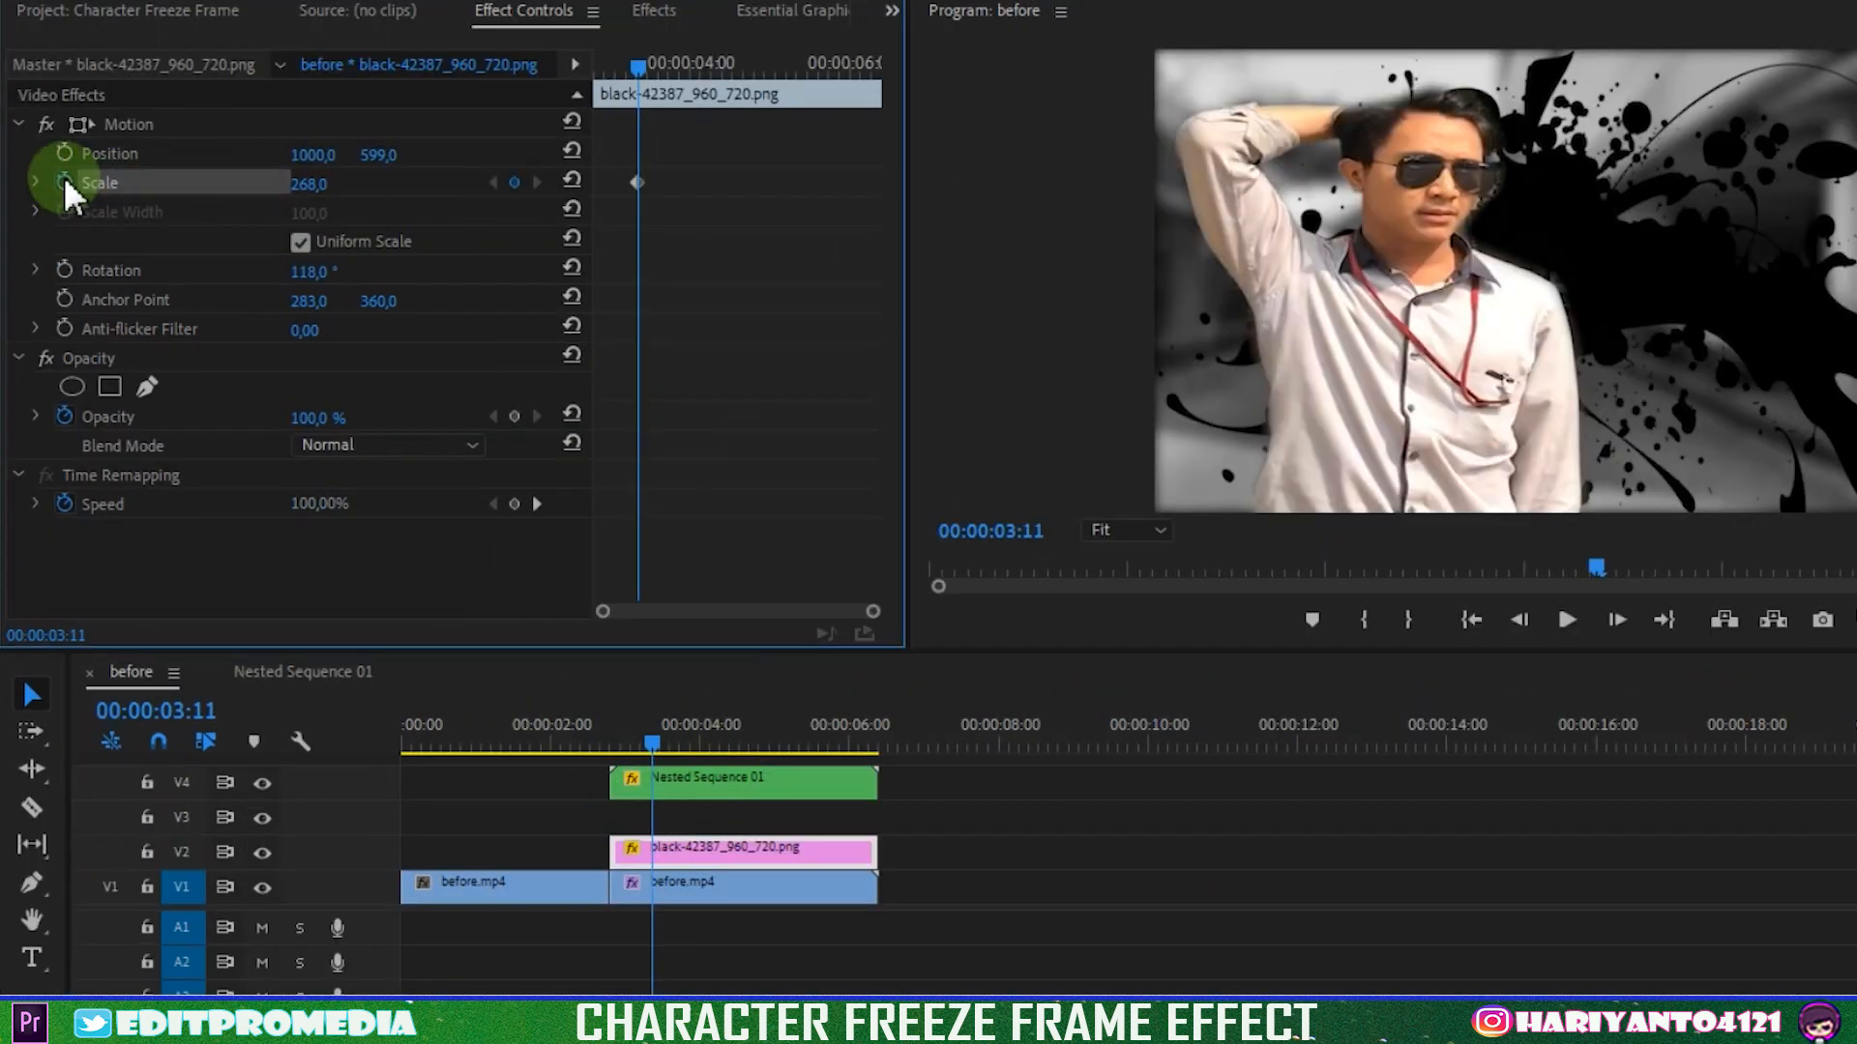
left_click(64, 153)
Add Scale and Position keyframes for the splash at its first frame, 00:00:02:24, with Scale set to 334
left_click_drag(638, 67, 594, 81)
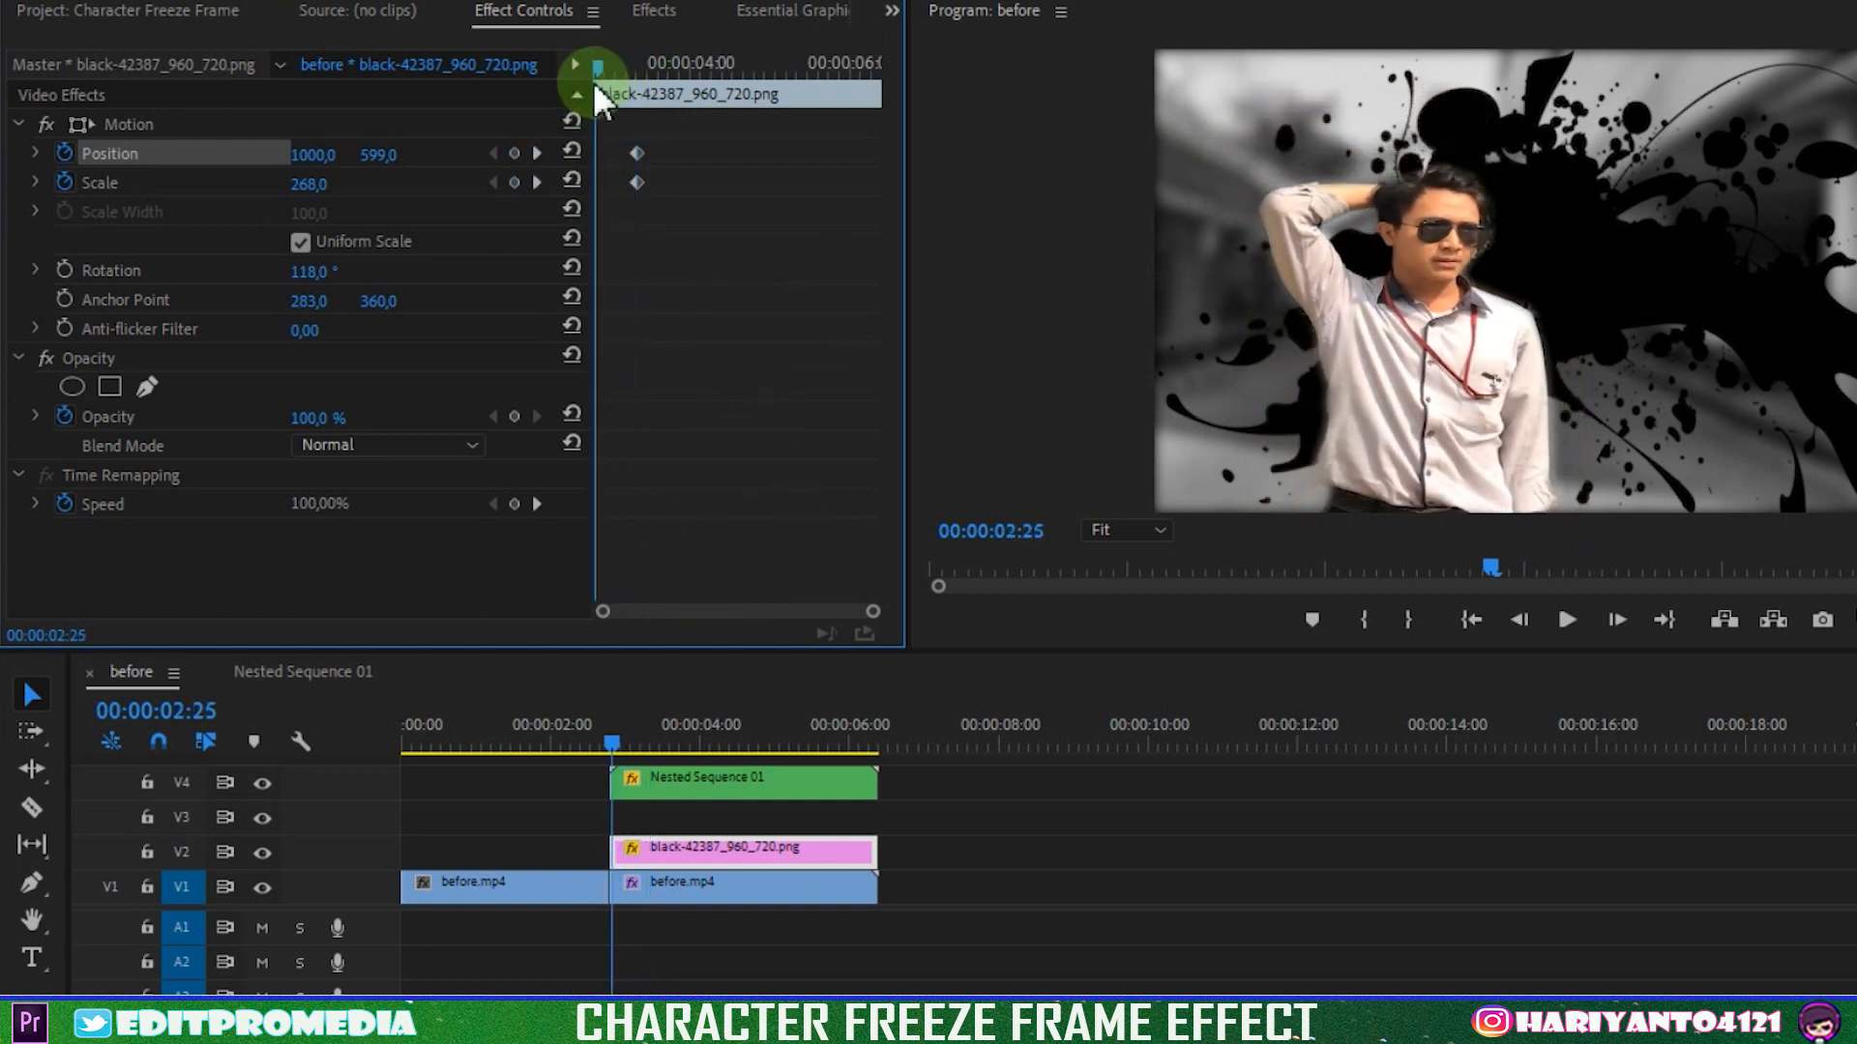
left_click(514, 180)
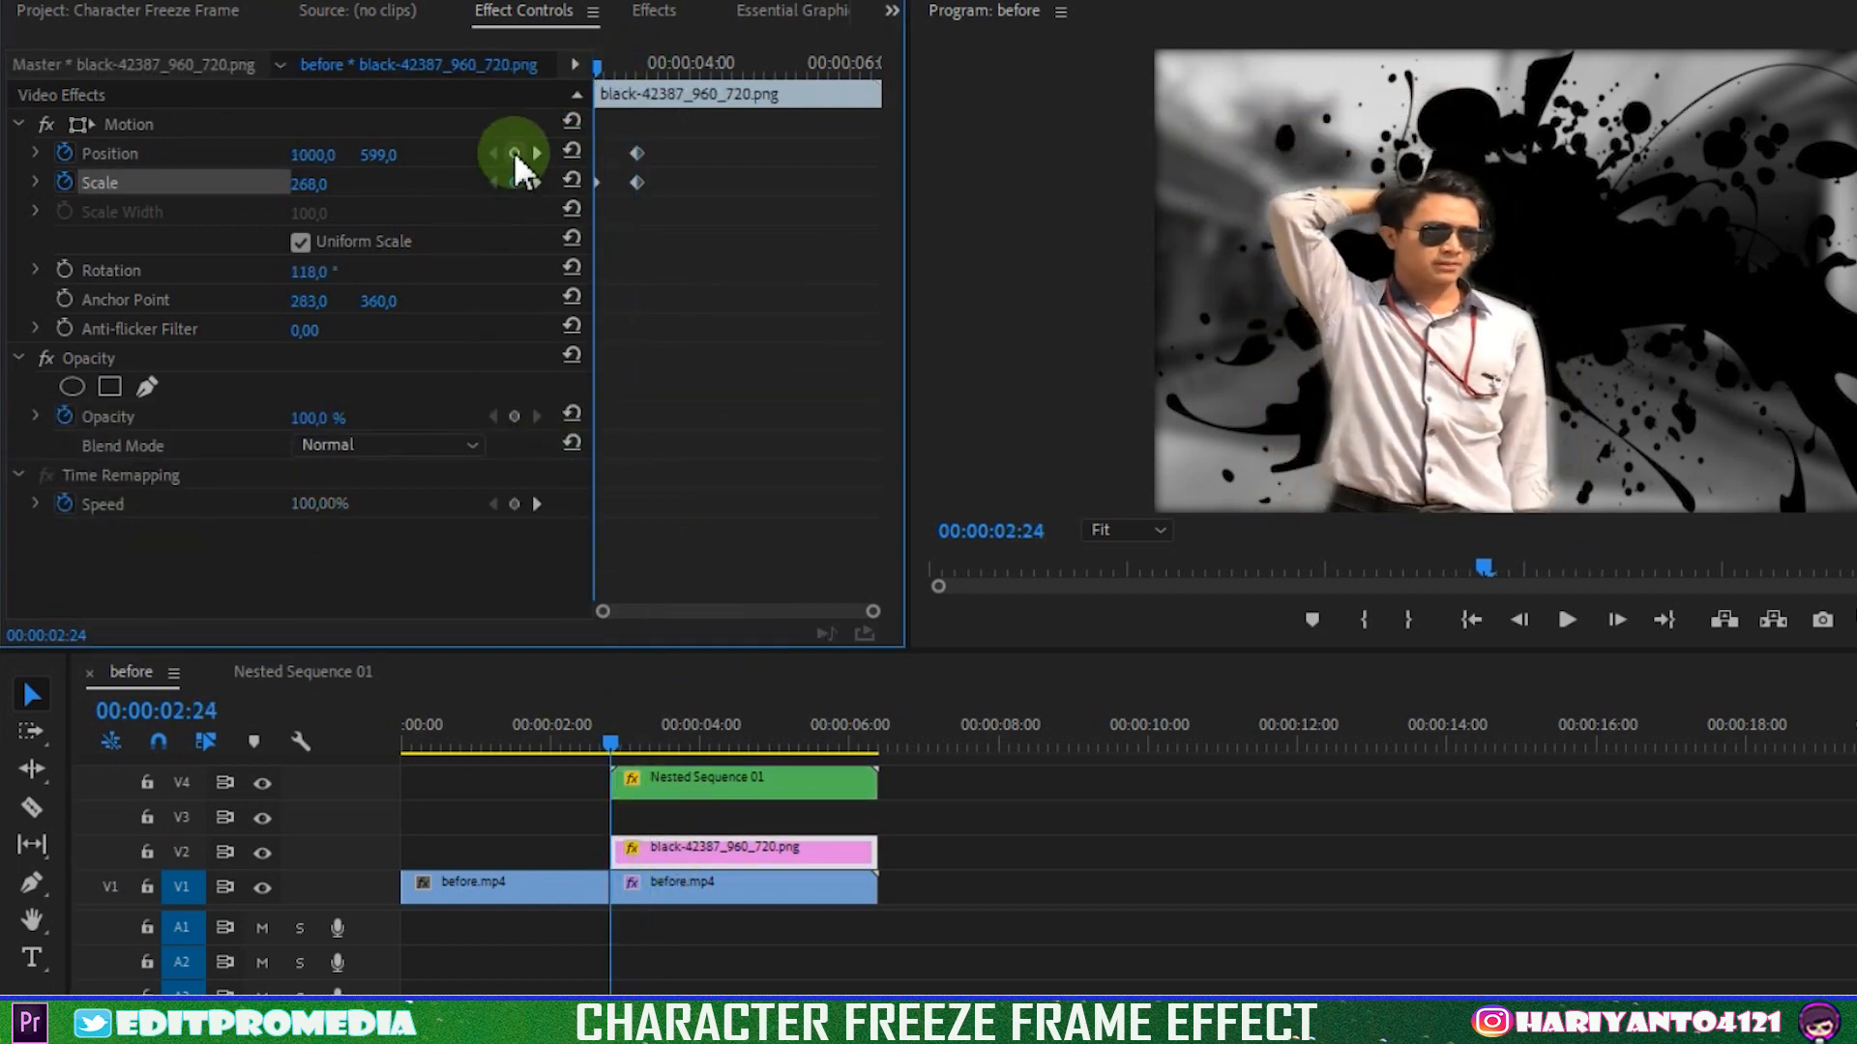
left_click(514, 153)
left_click(310, 185)
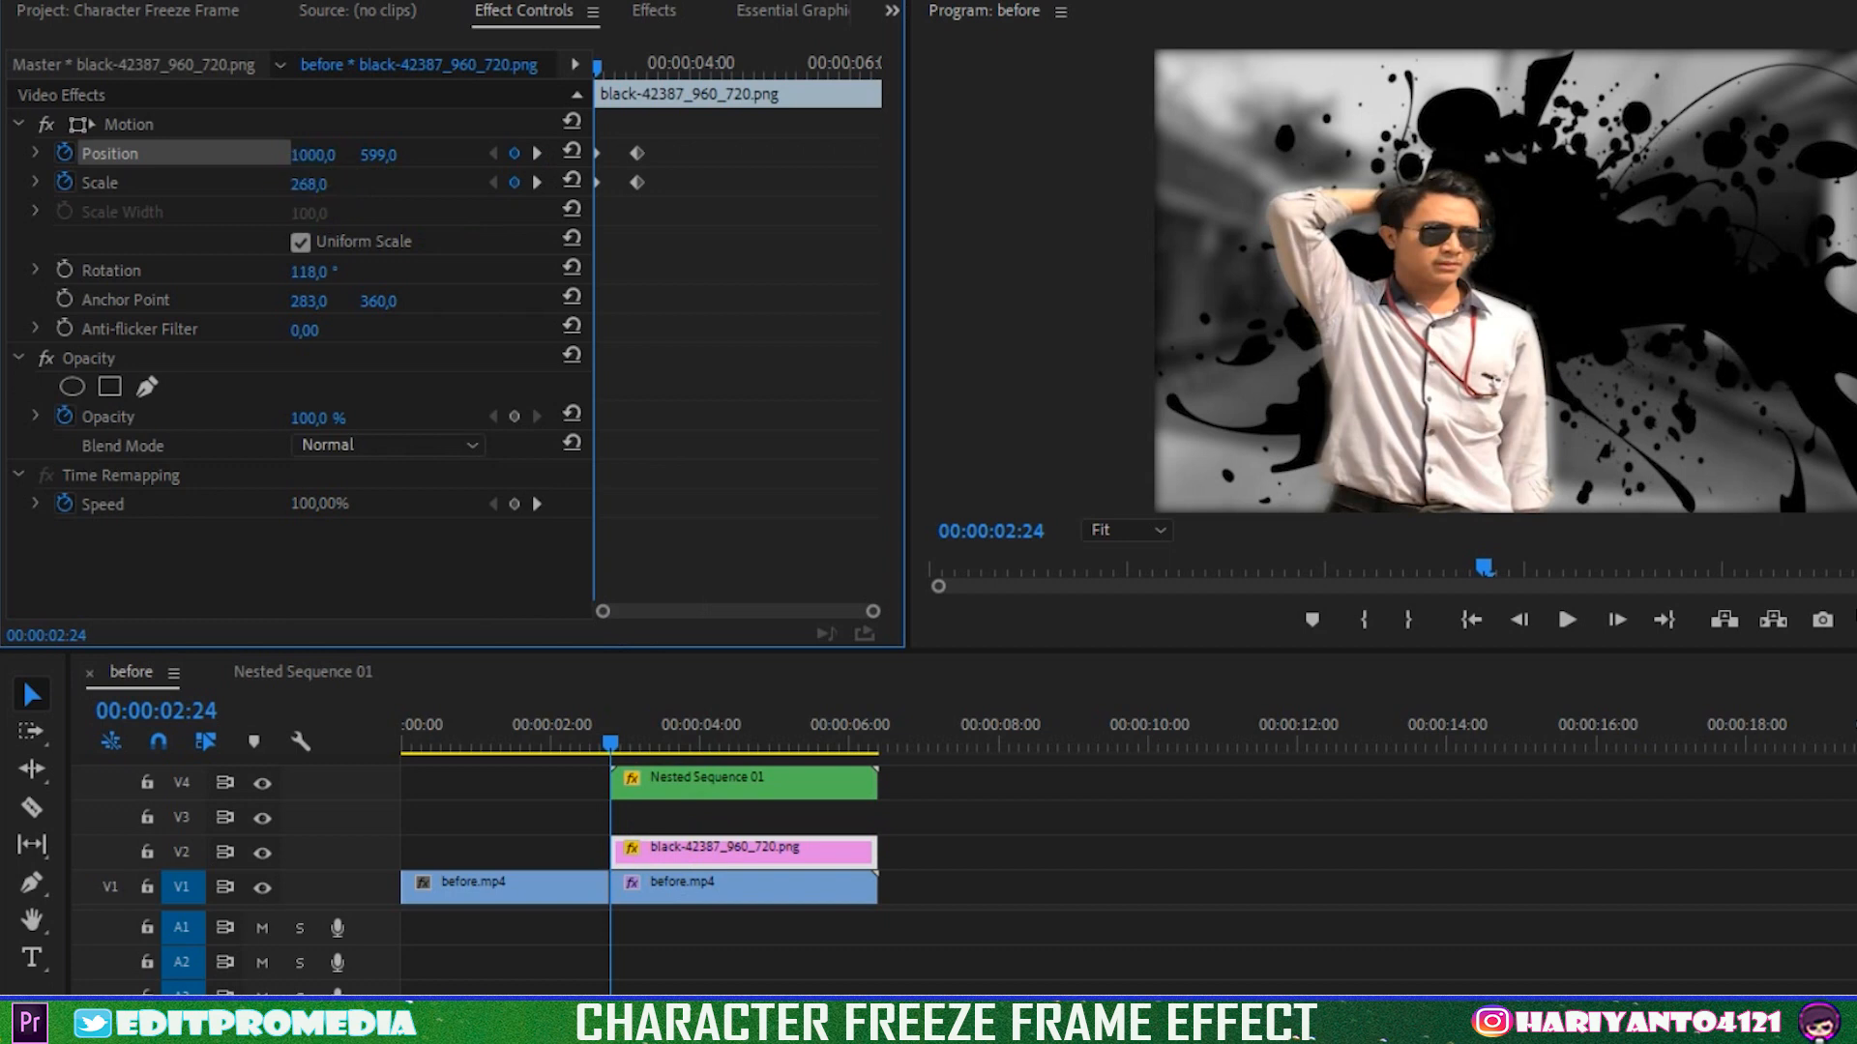
type("334")
key("Return")
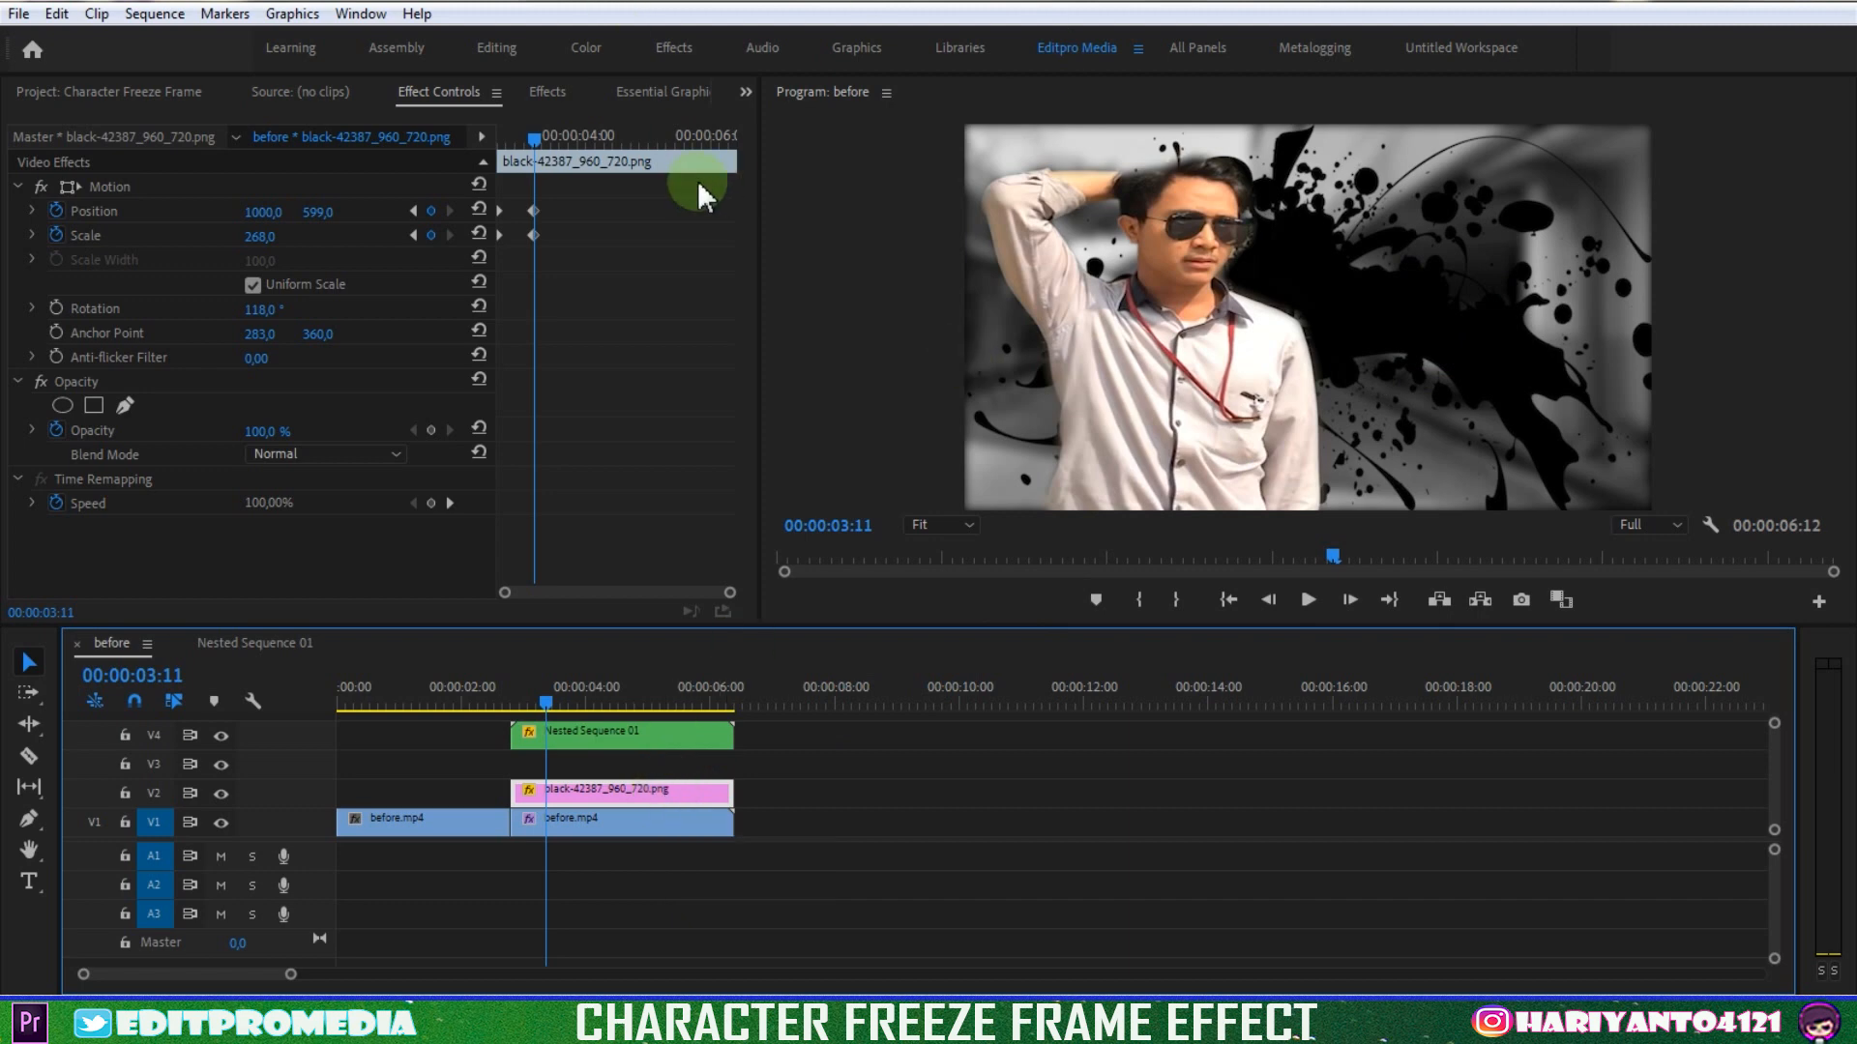
Find the Change to Color effect with the search term "change" and apply it to the splash image on V2
left_click(548, 91)
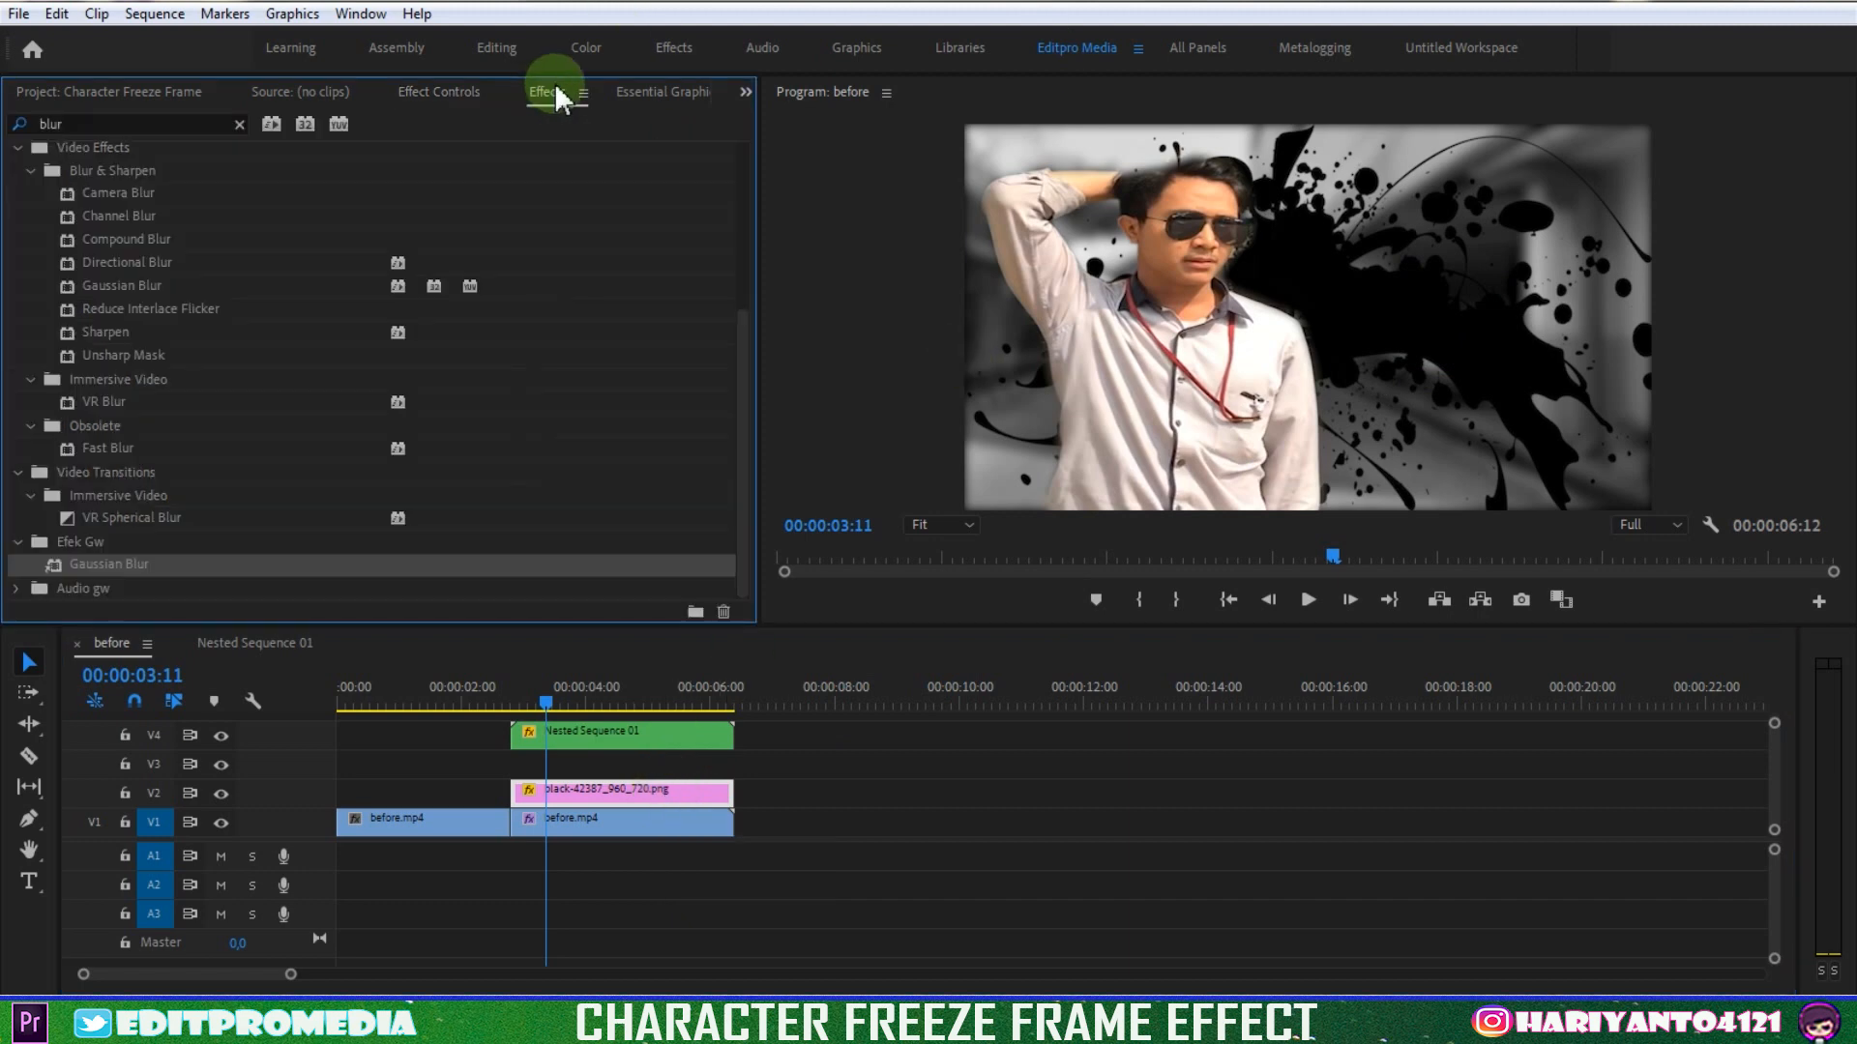
left_click(239, 123)
type("change")
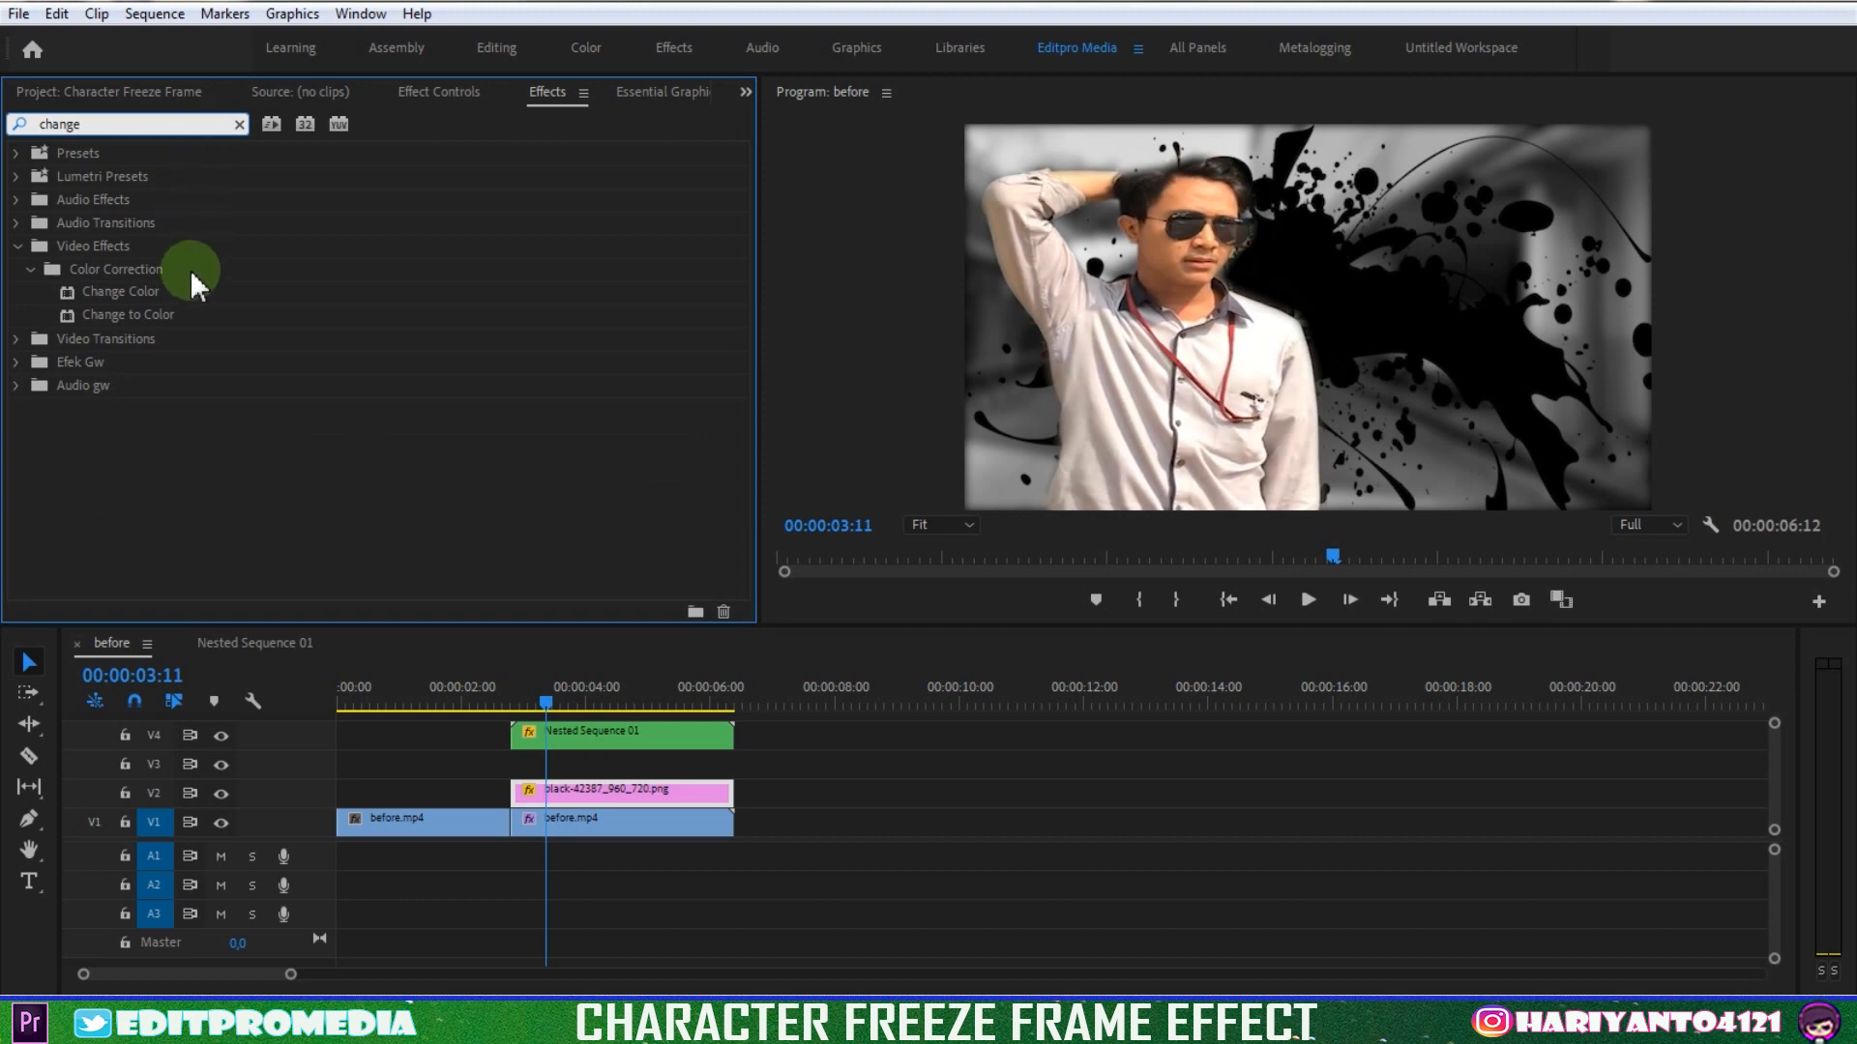
left_click_drag(142, 312, 633, 788)
left_click_drag(637, 793, 633, 793)
Set Change to Color's To colour to red F40909 and its Change option to Hue, Lightness & Saturation
left_click(437, 93)
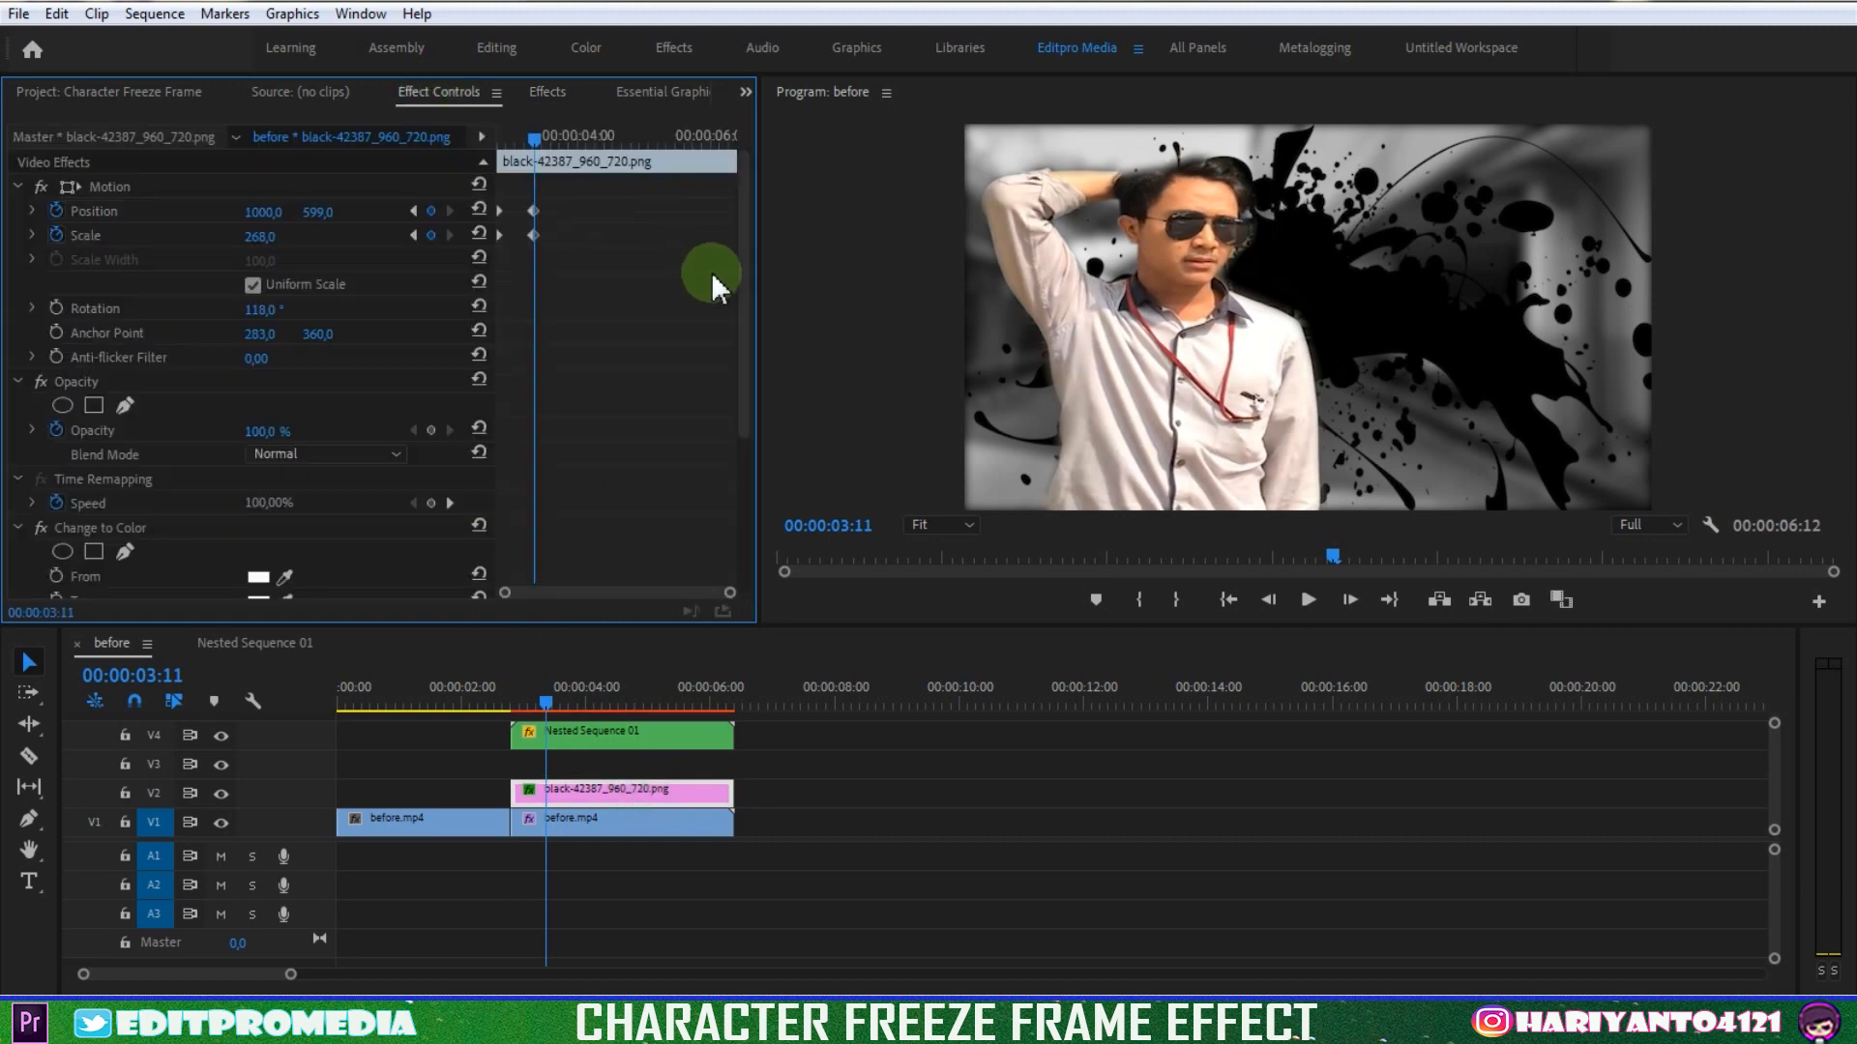
left_click_drag(740, 250, 733, 481)
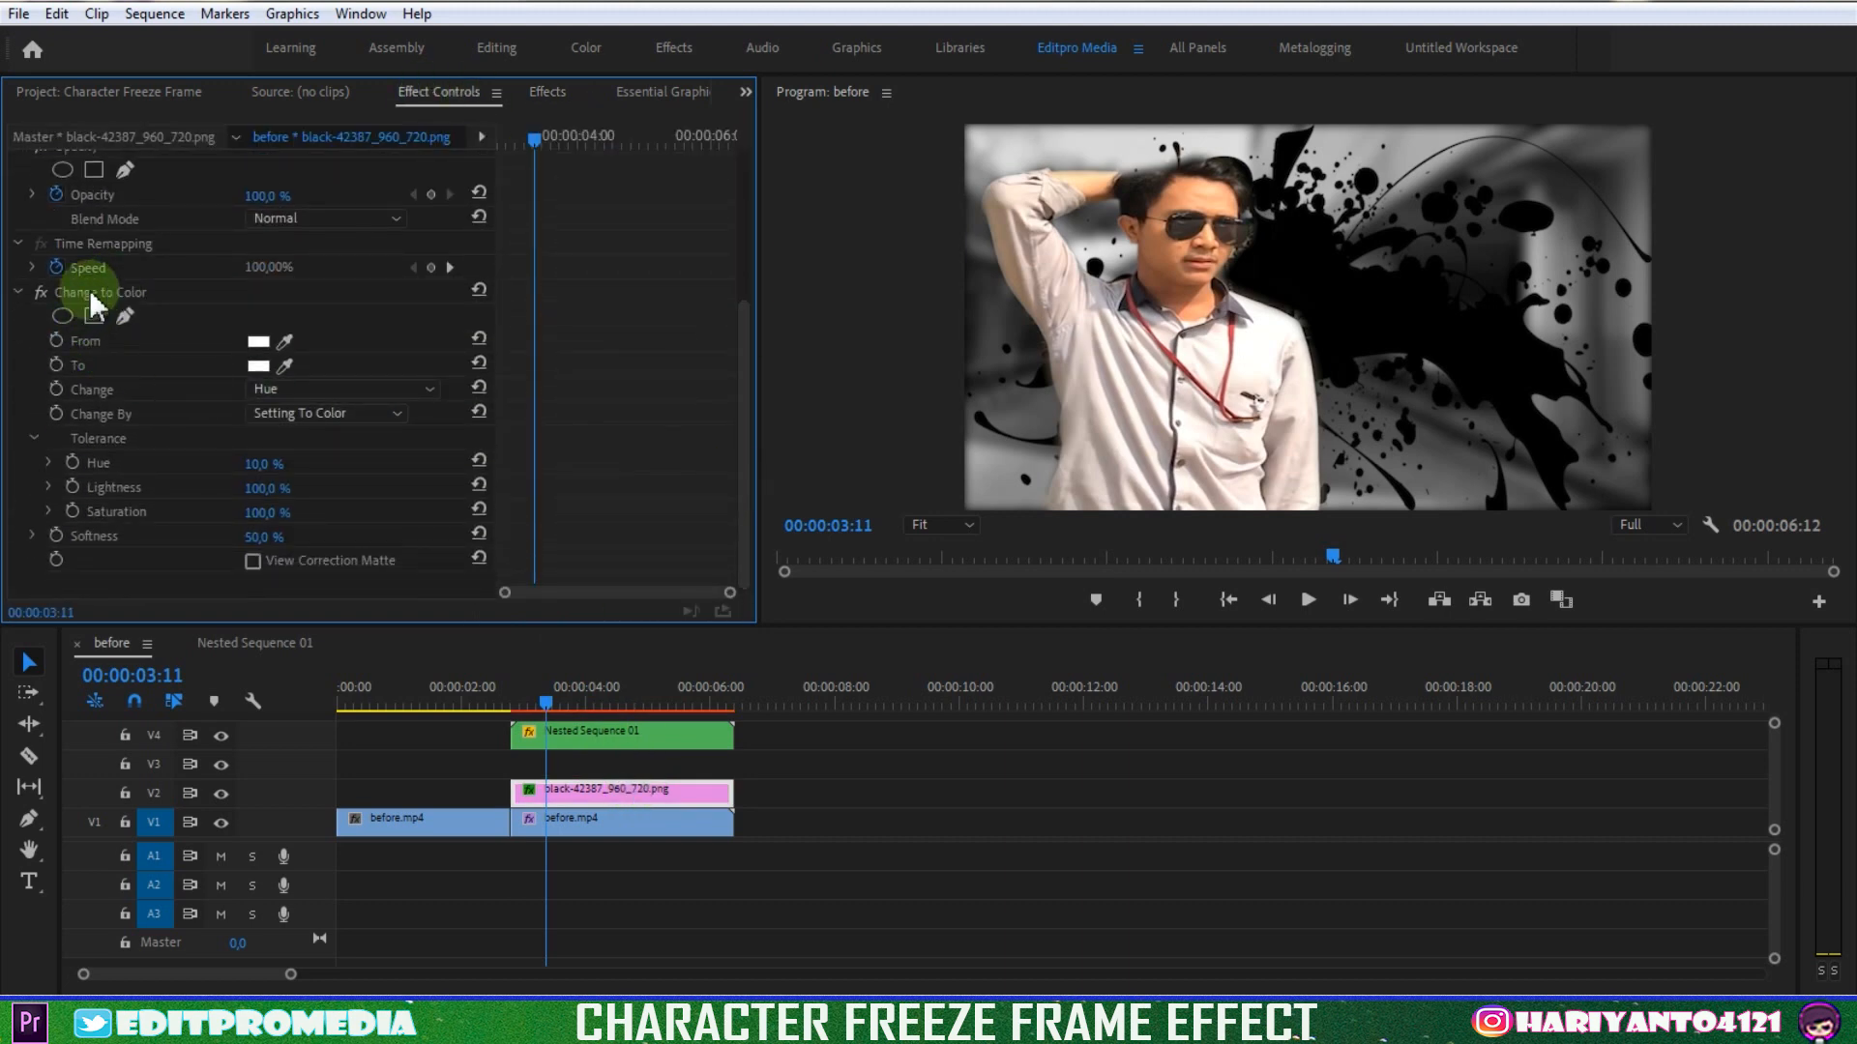
left_click(261, 366)
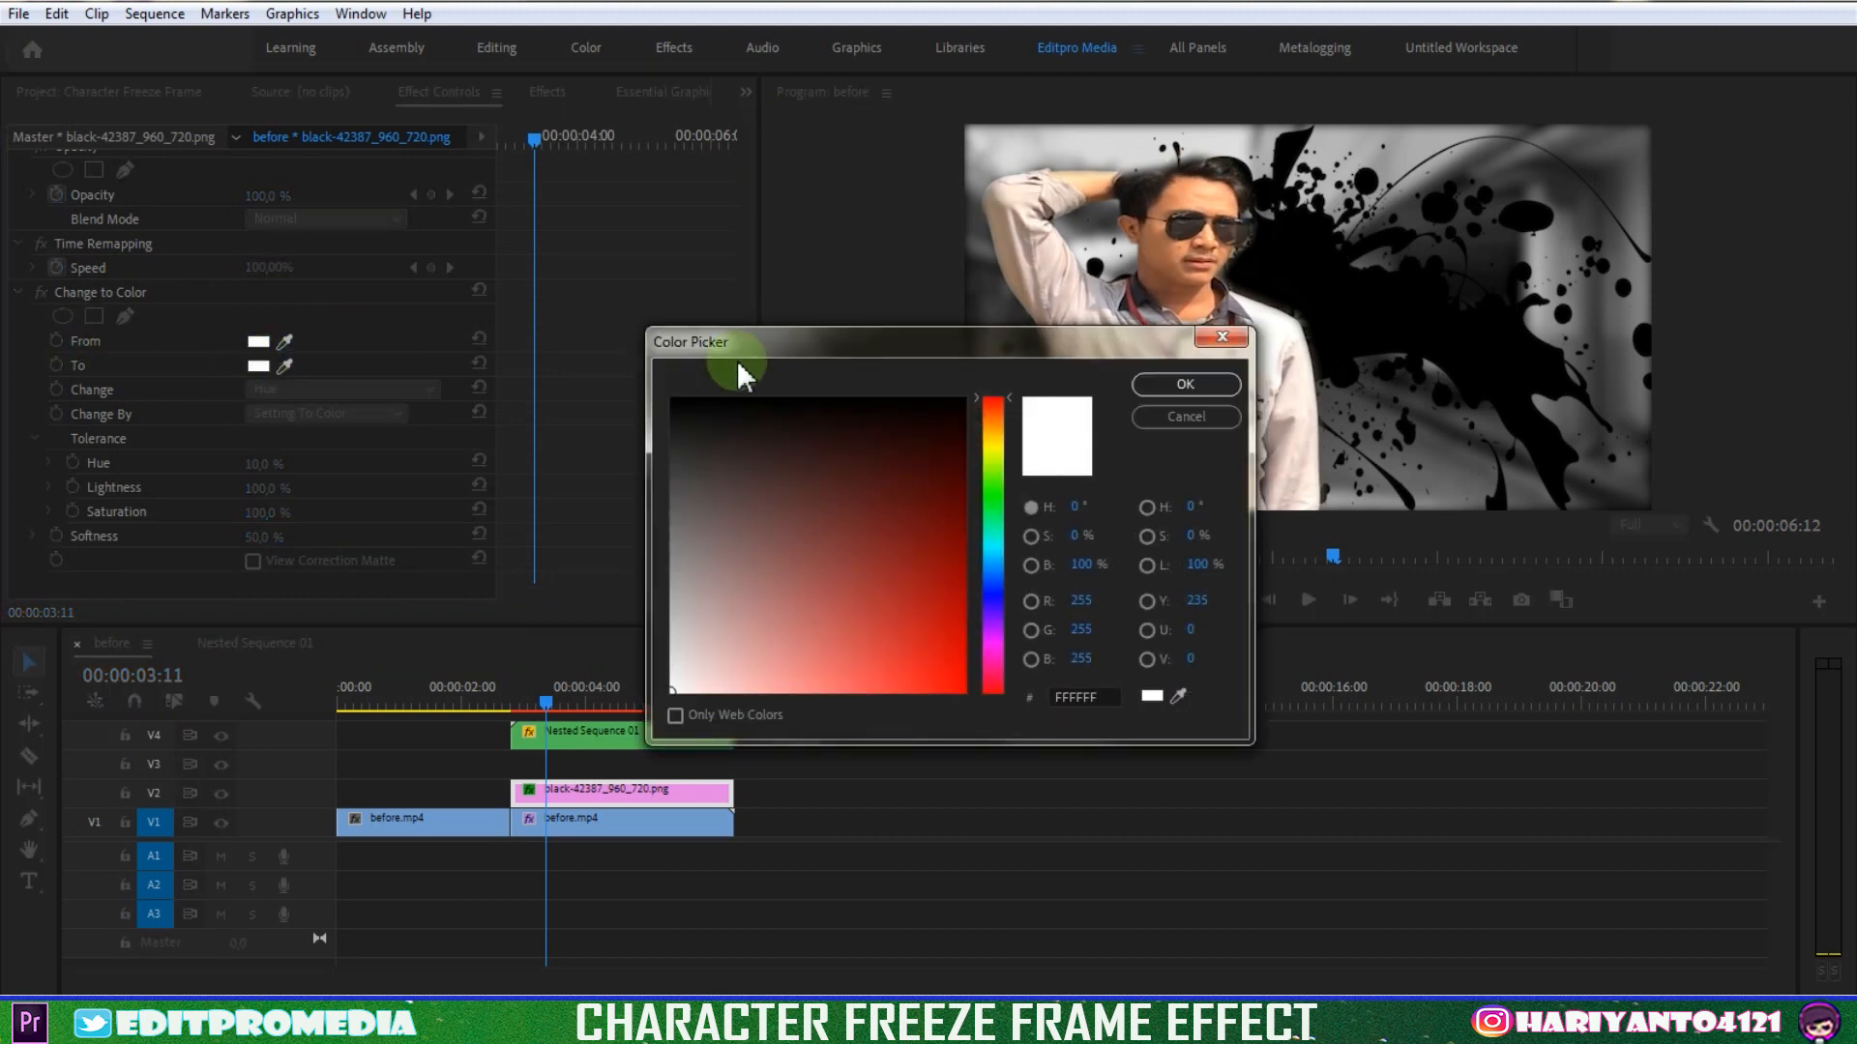
left_click(955, 680)
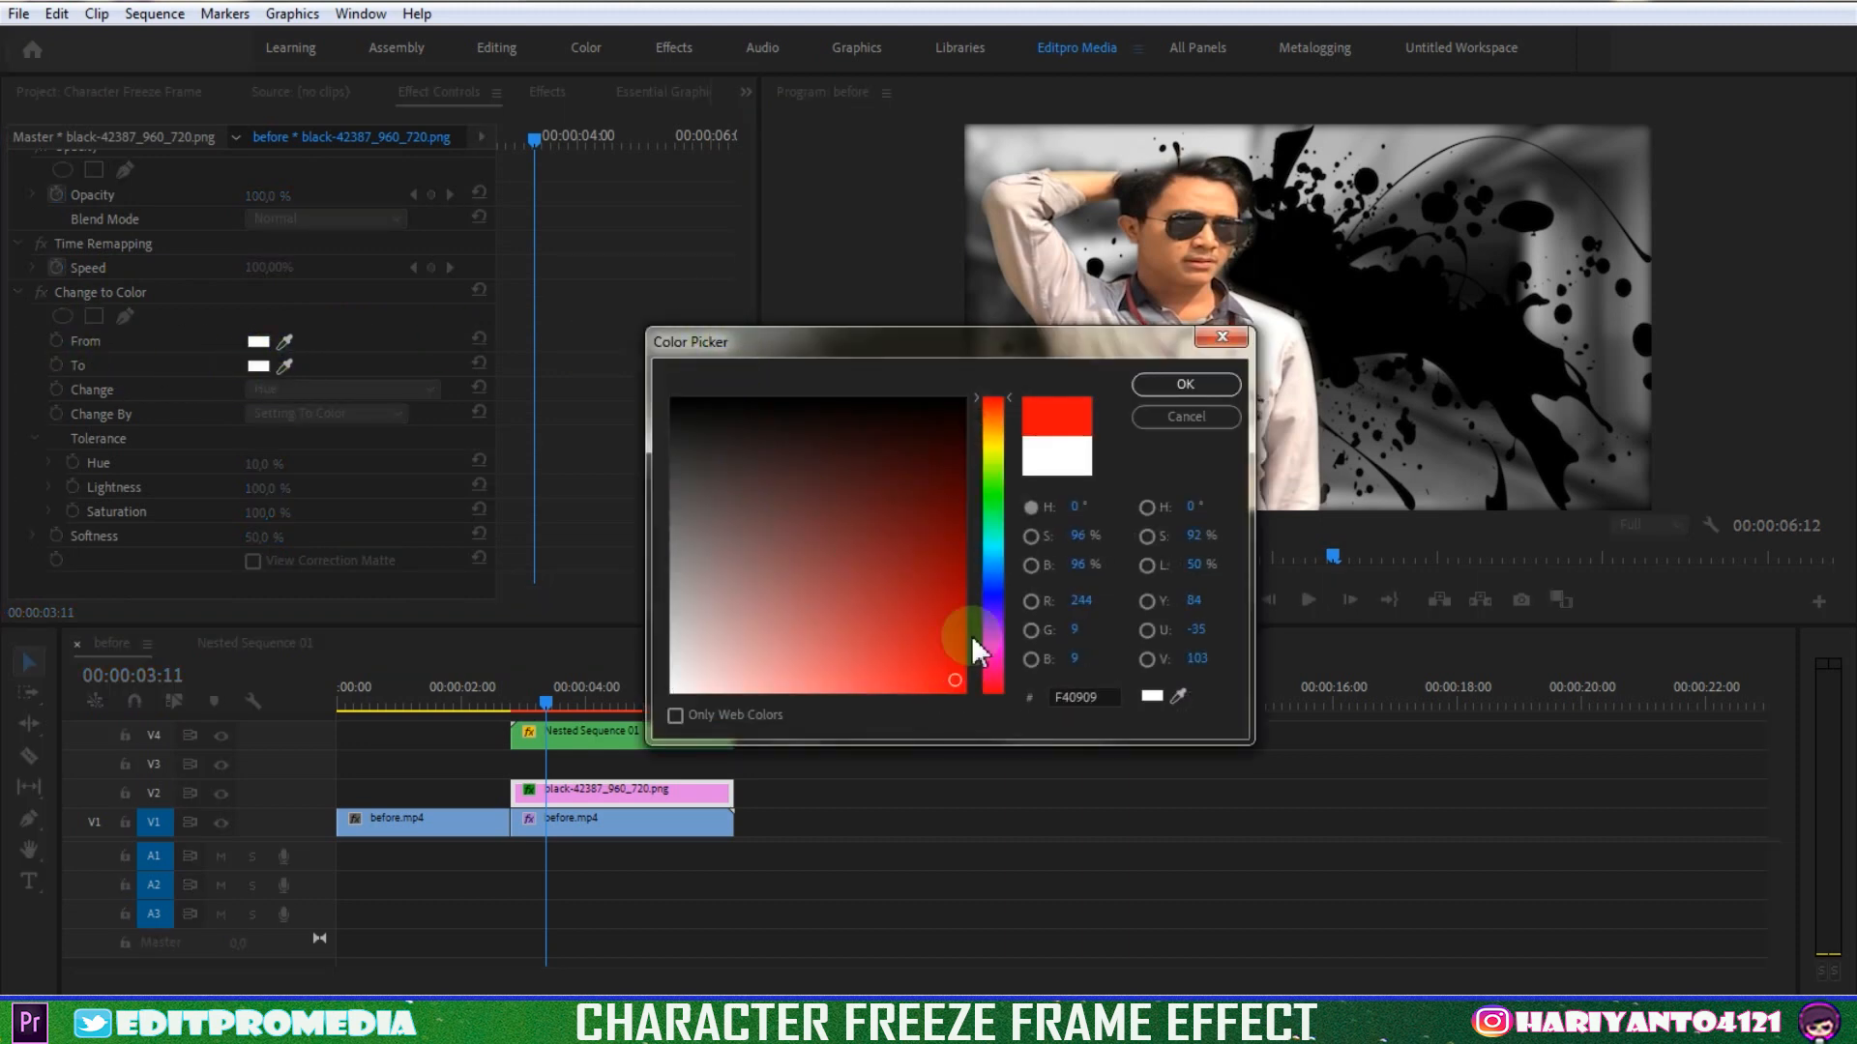
left_click(1168, 387)
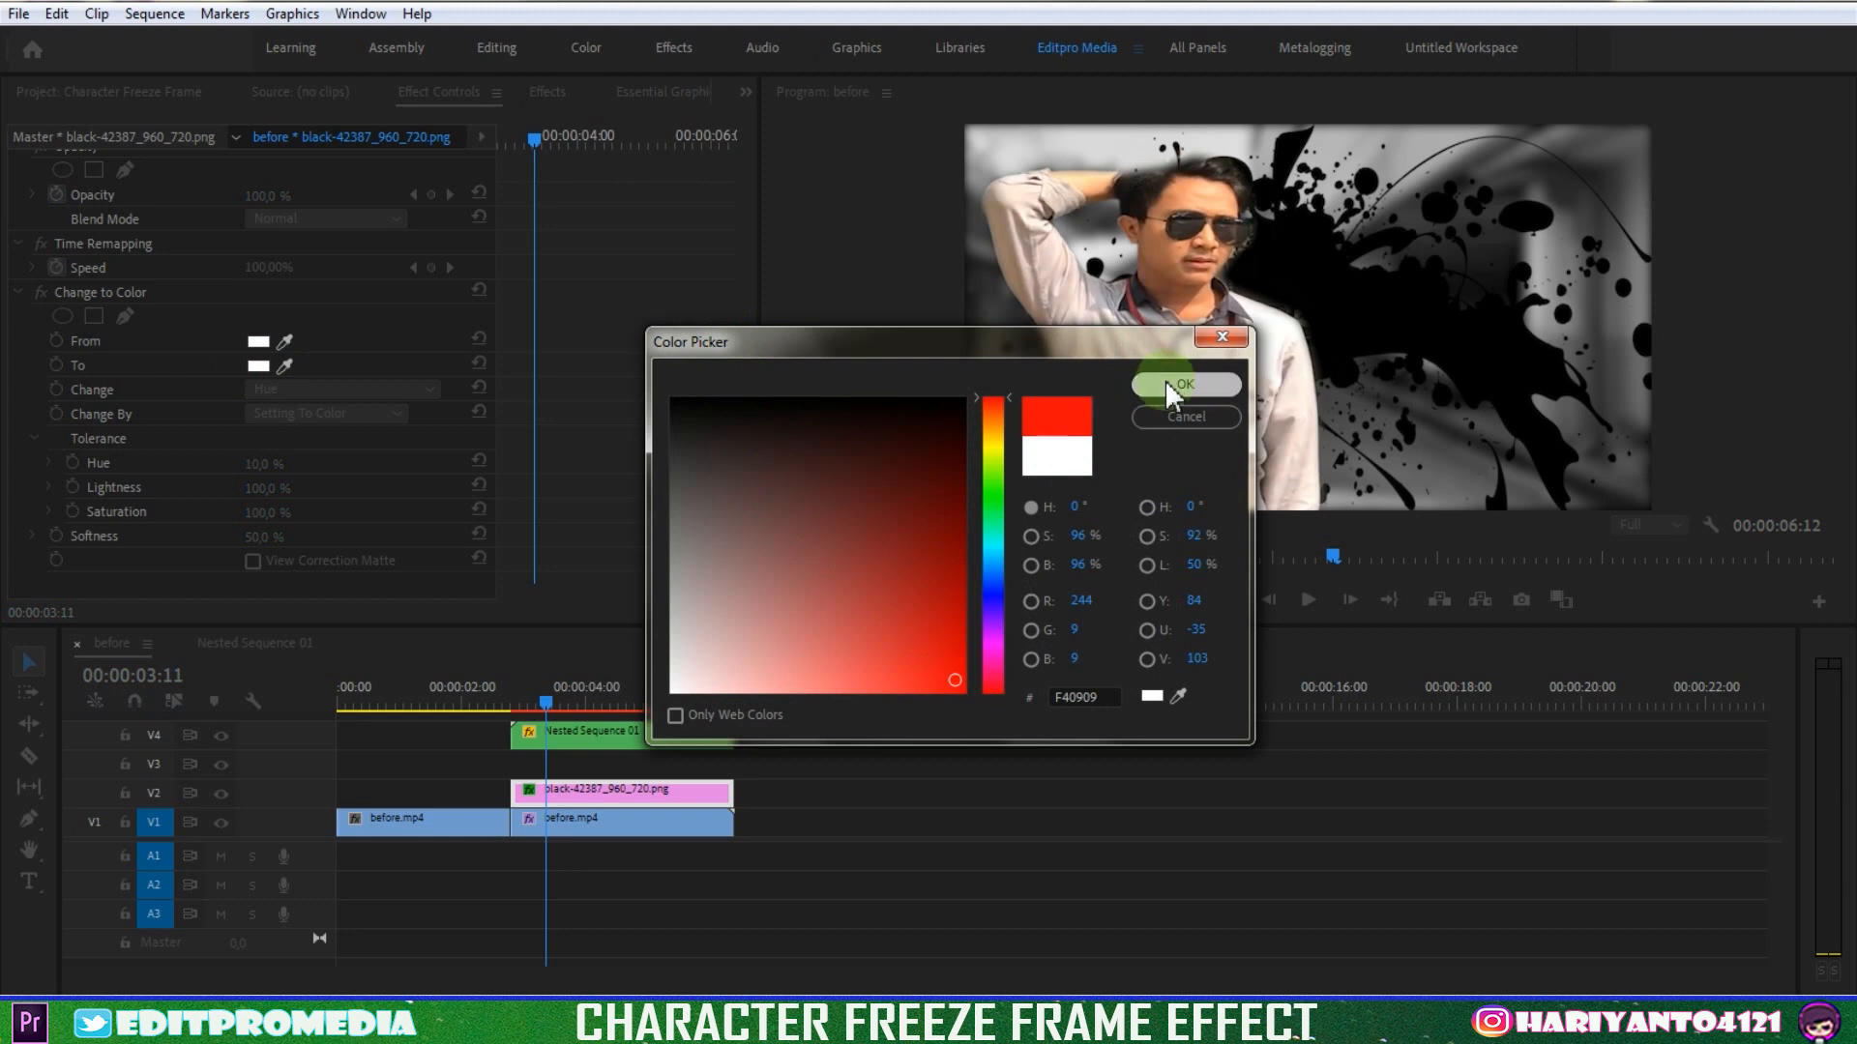
left_click(200, 373)
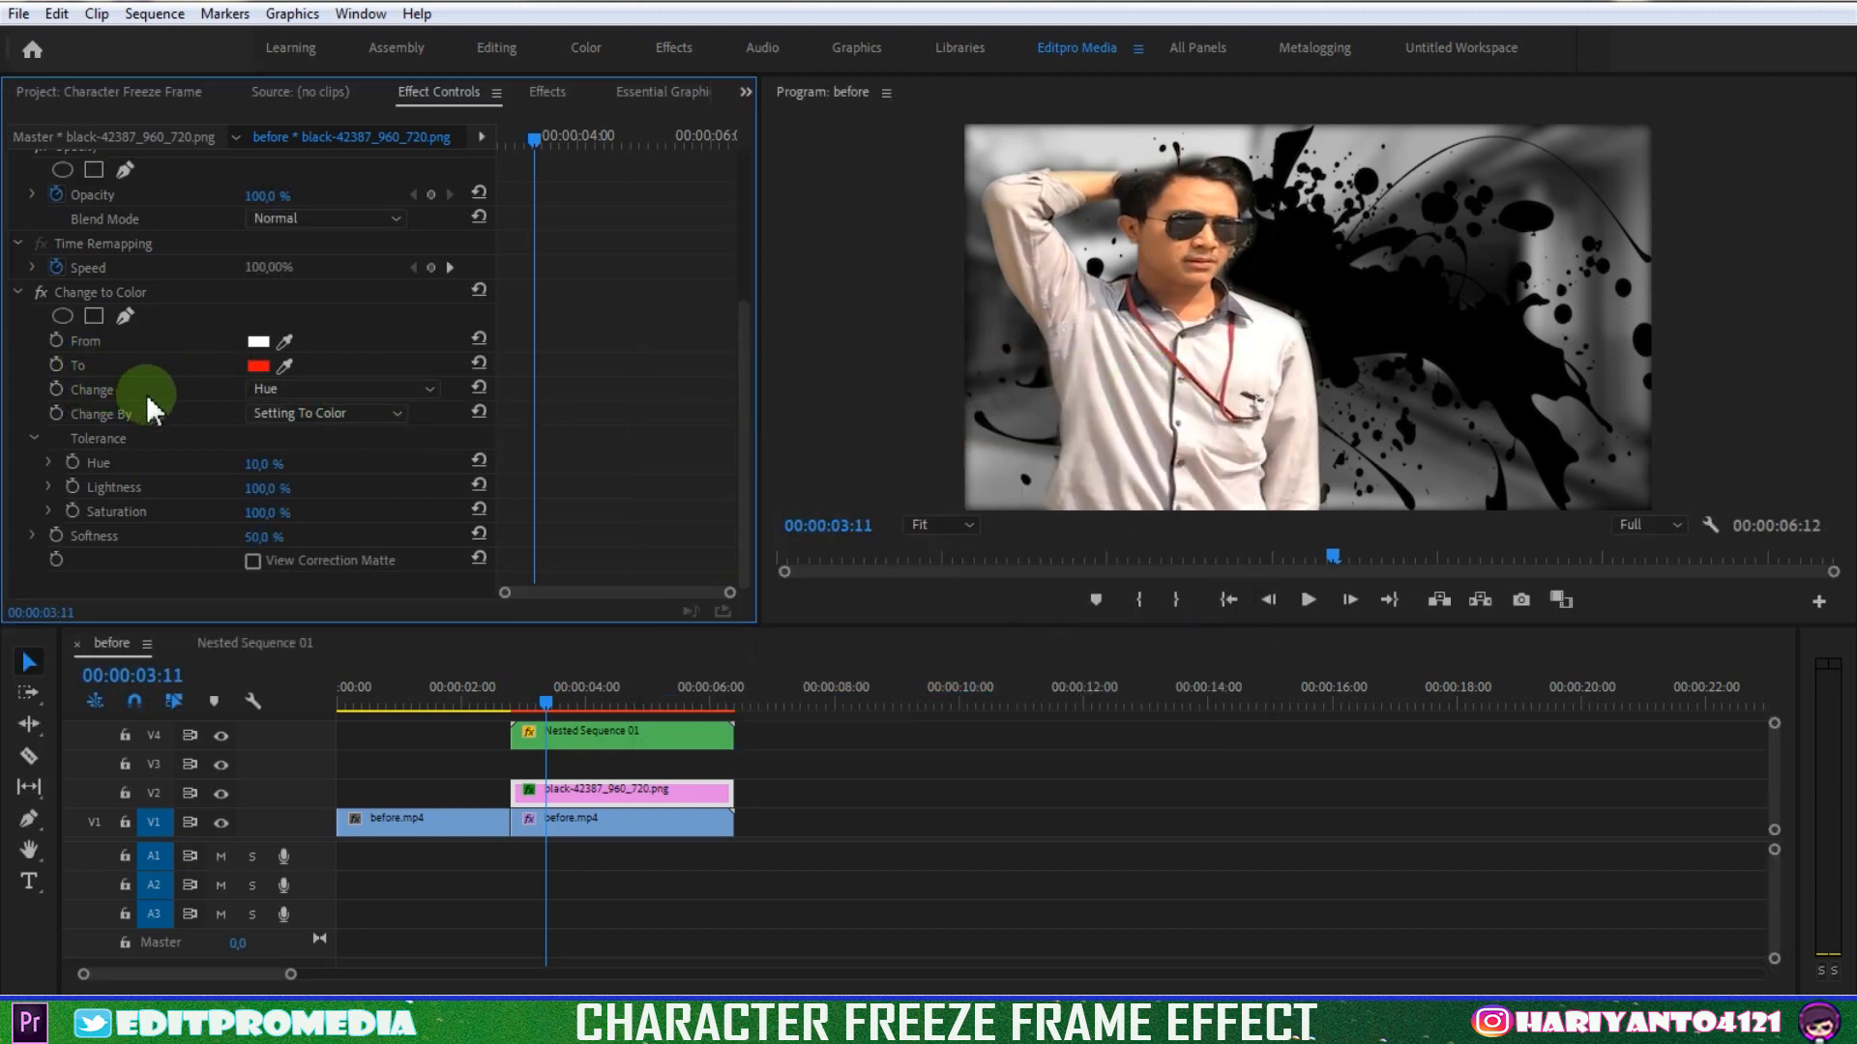
left_click(280, 392)
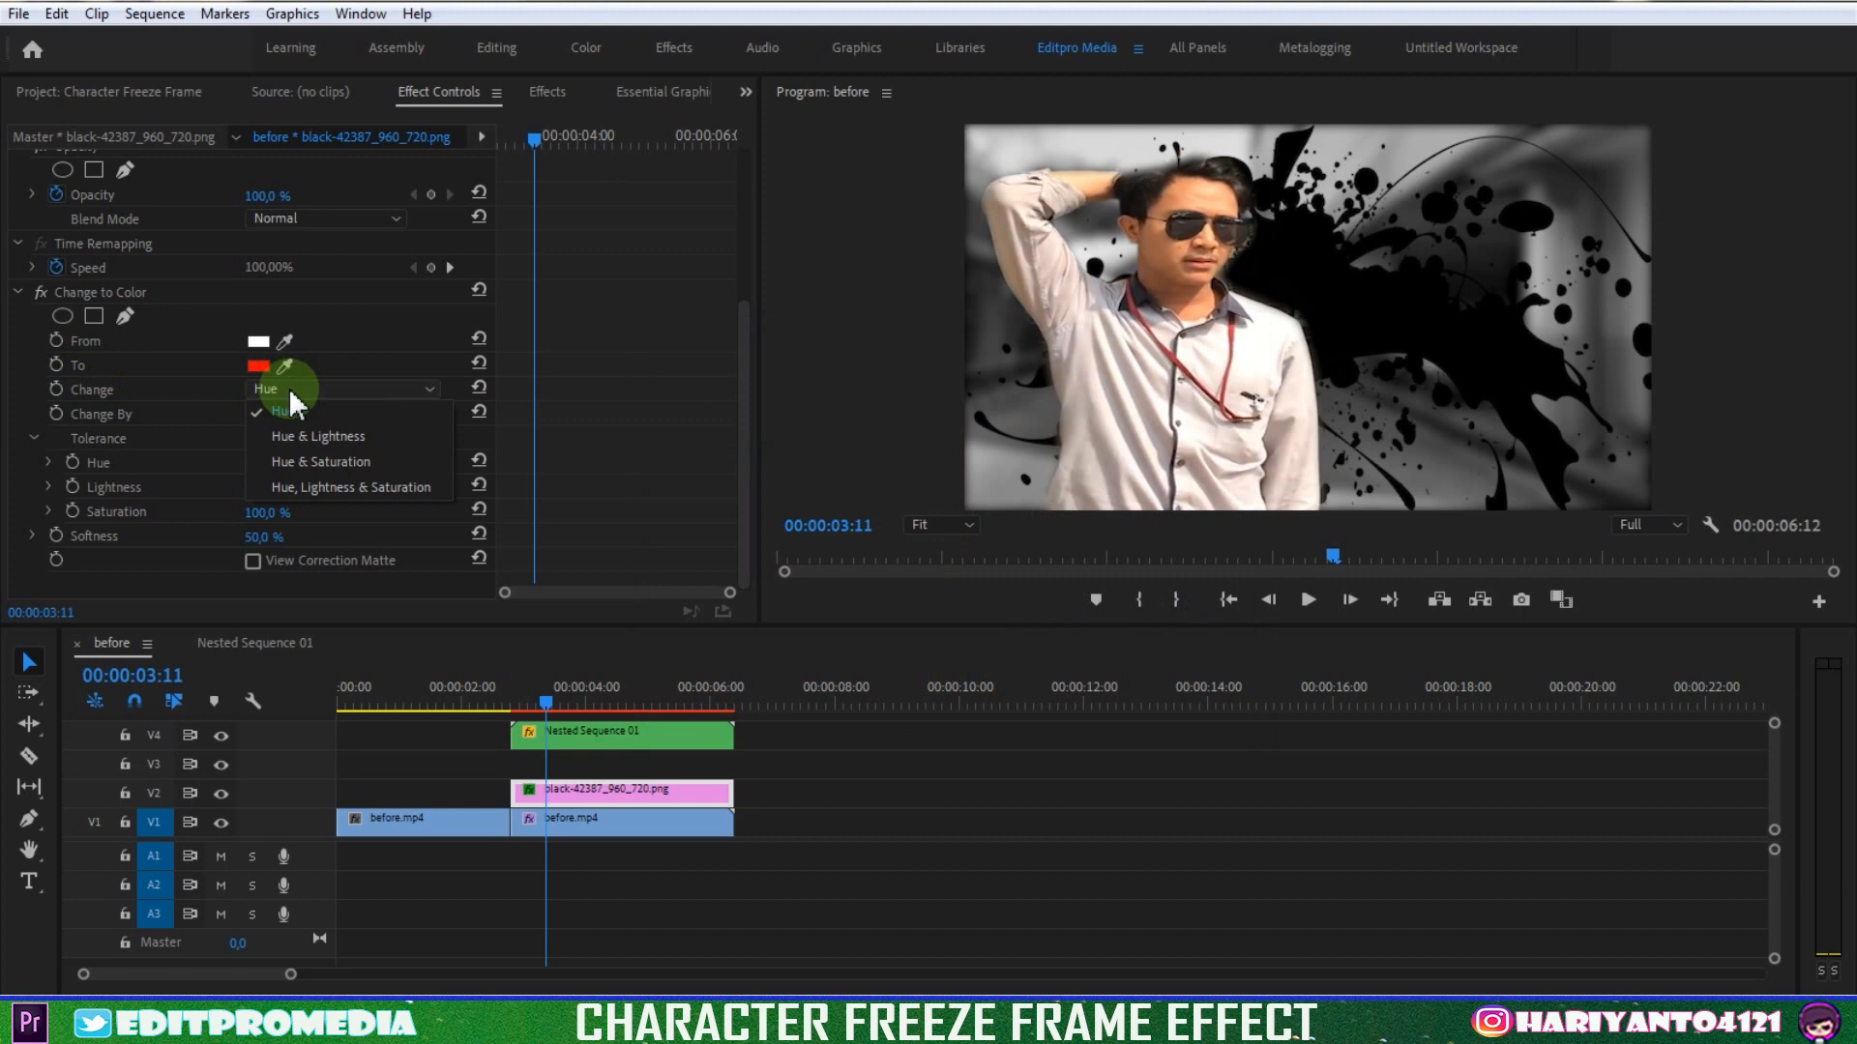
left_click(356, 485)
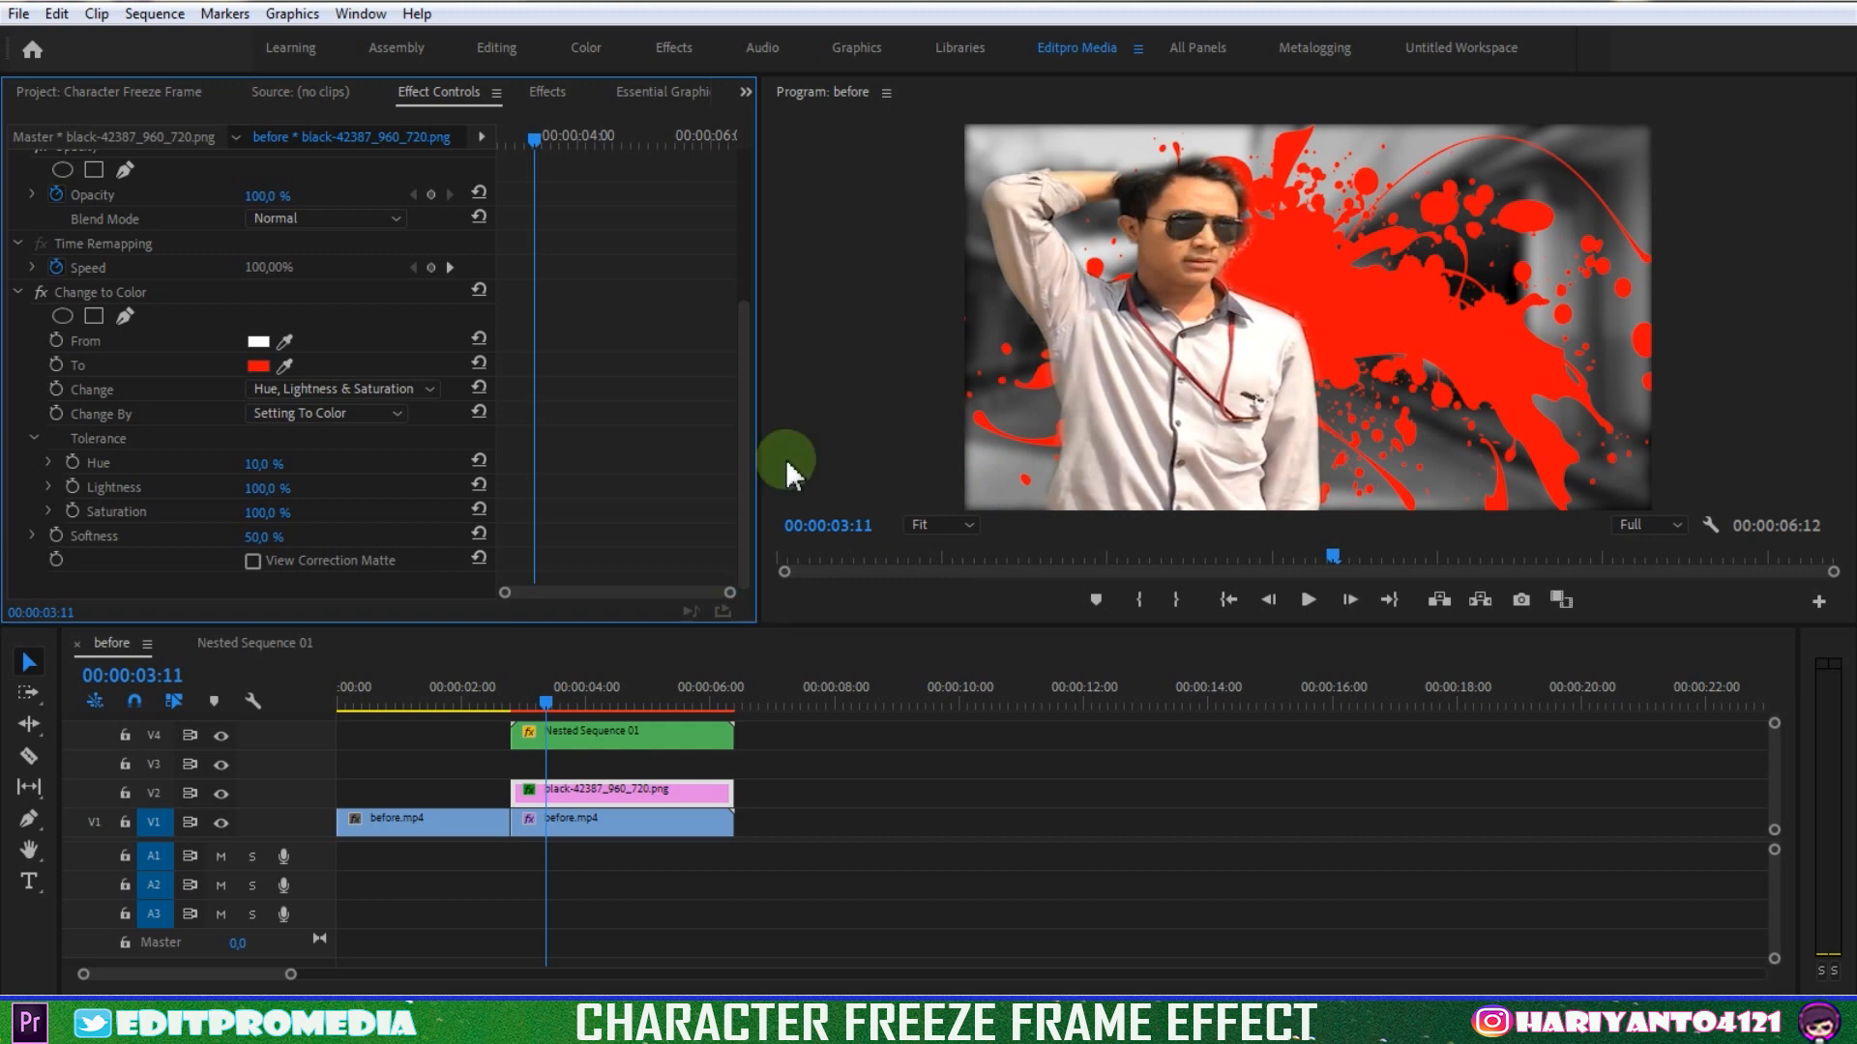
Find the Radial Shadow effect with the search term "radial" and apply it to Nested Sequence 01 on V4
left_click(546, 97)
left_click(235, 123)
type("radial")
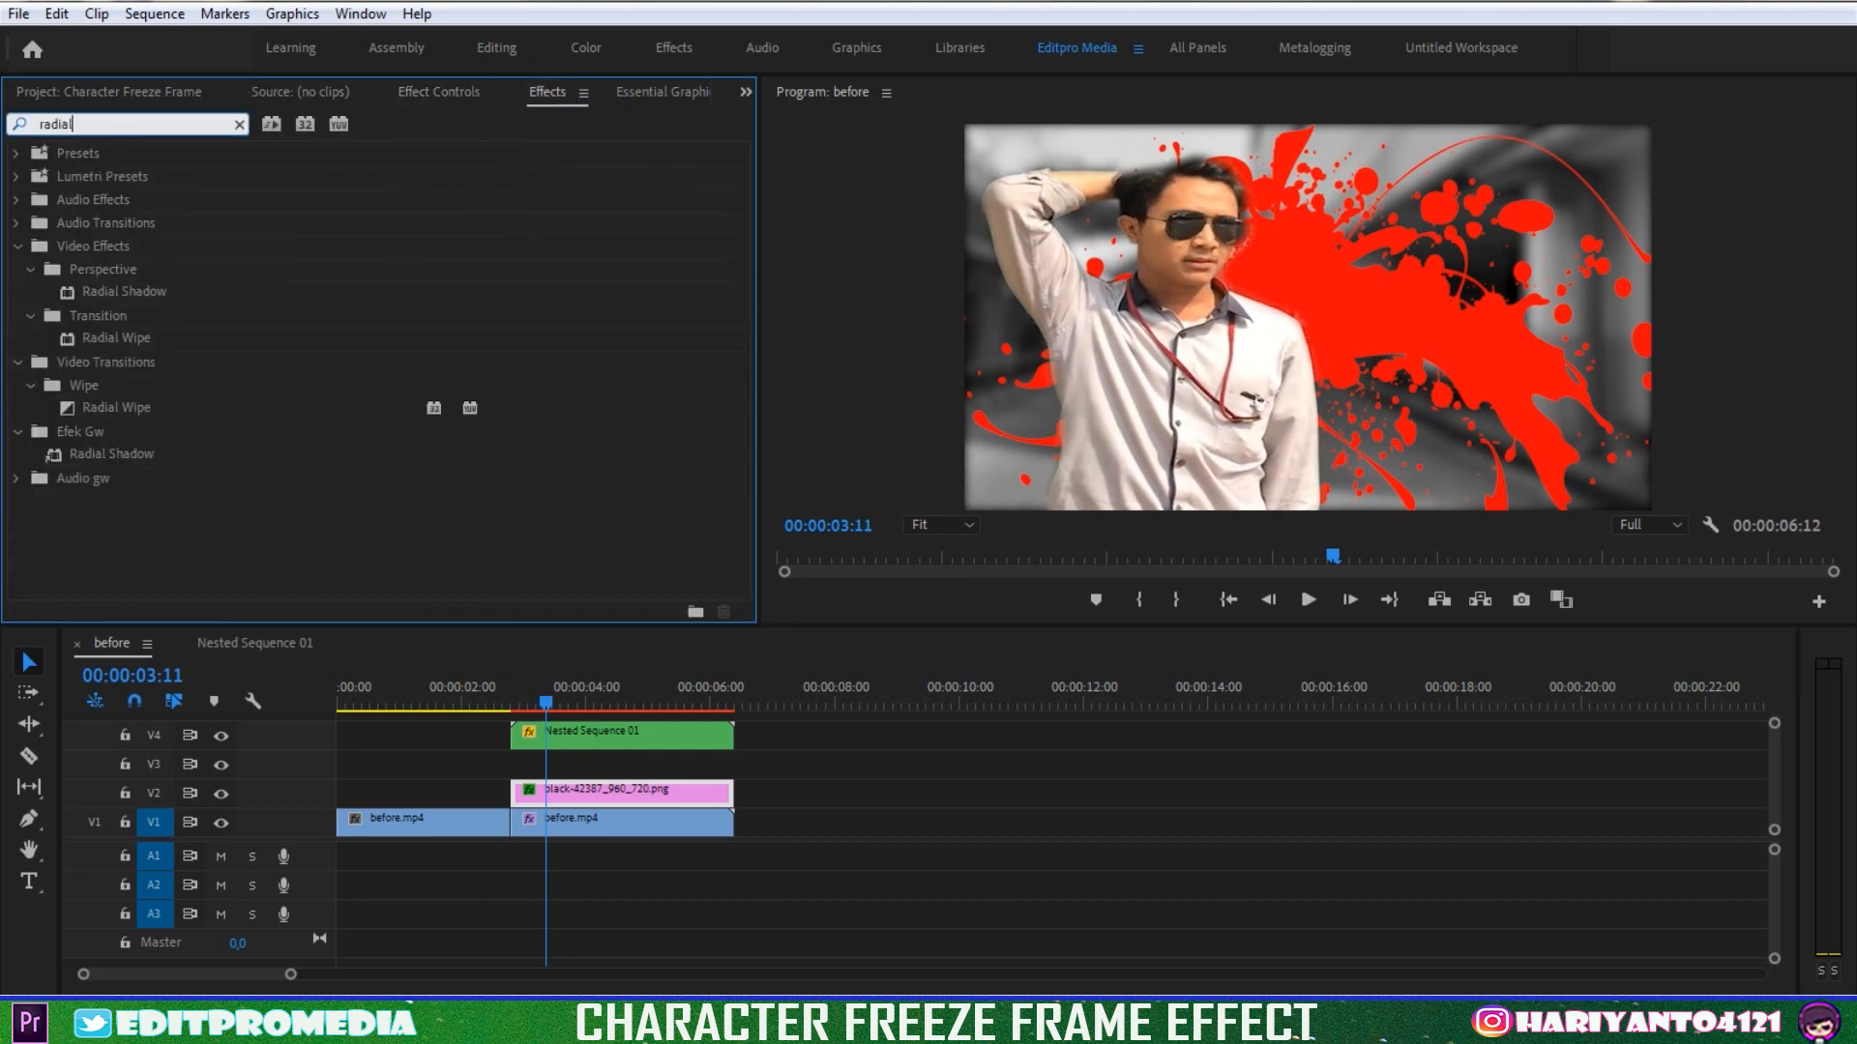
left_click_drag(114, 295, 600, 735)
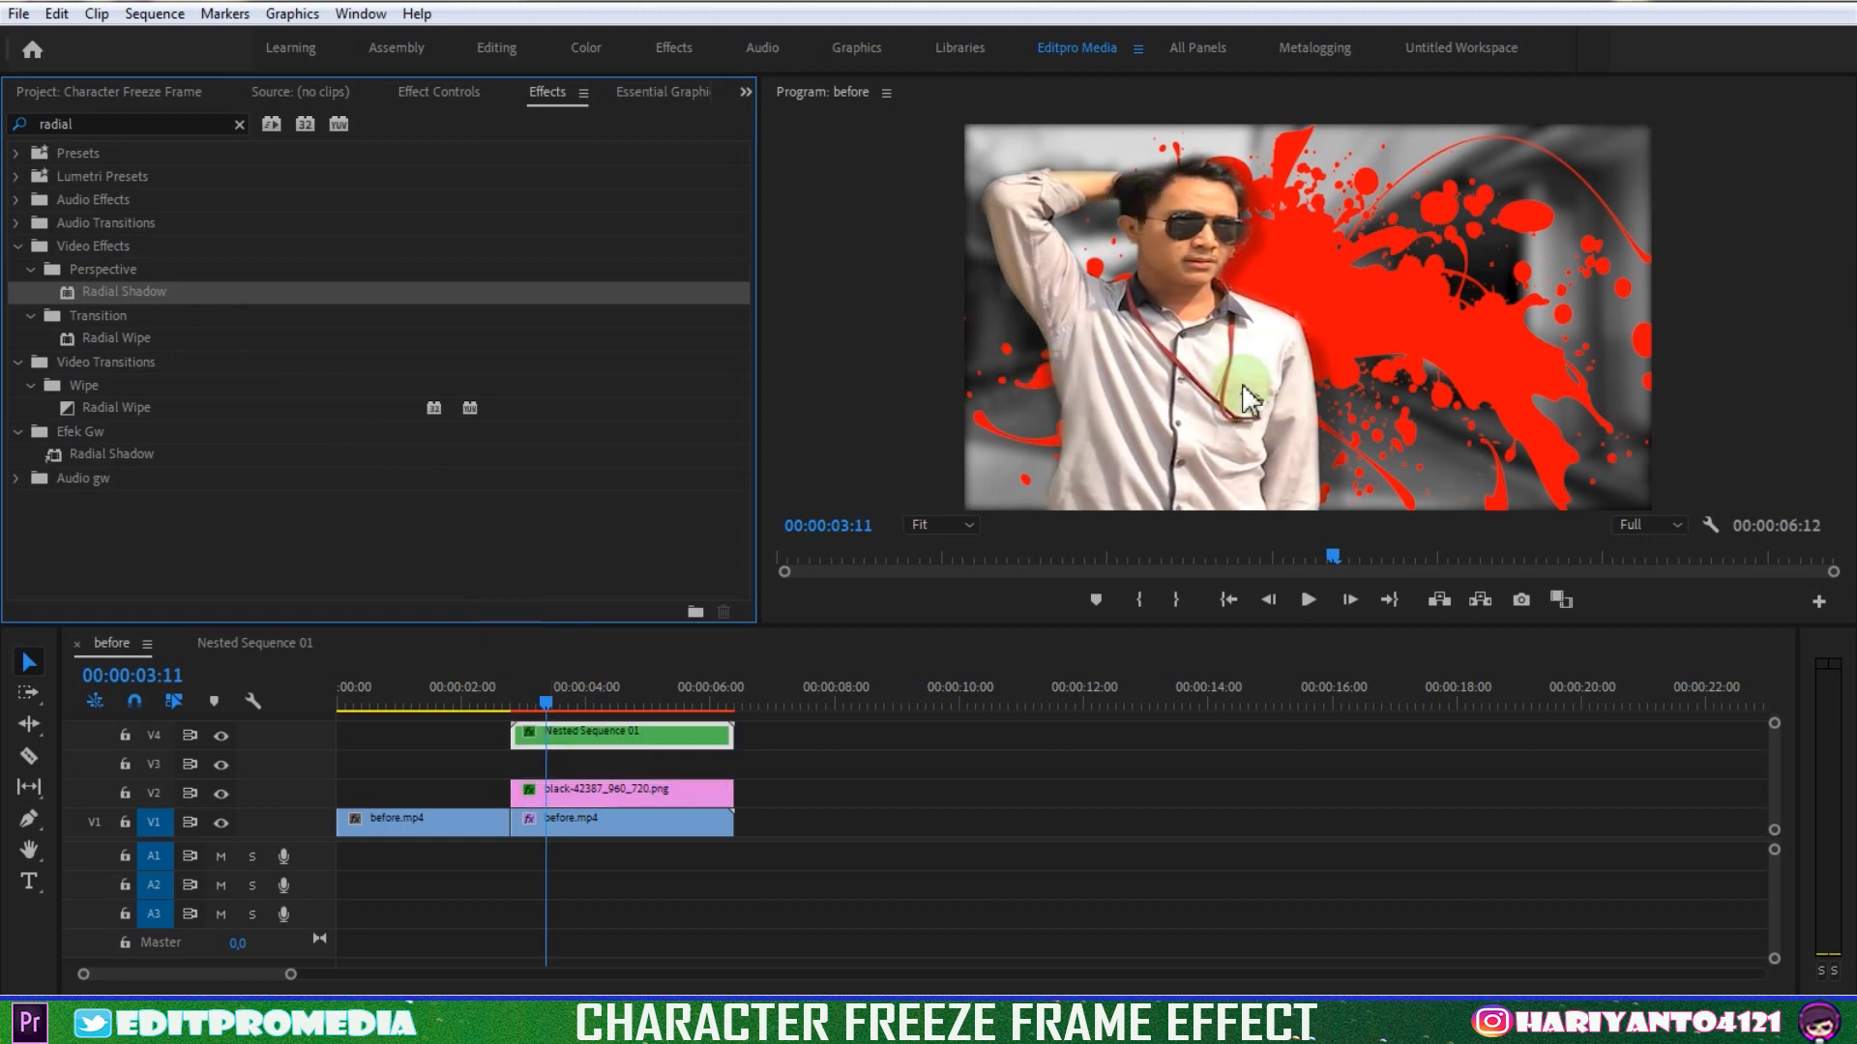
Set the Radial Shadow's Opacity to 100% and its Light Source to 257, 708
left_click(464, 96)
left_click_drag(747, 252, 746, 445)
left_click(243, 411)
type("100")
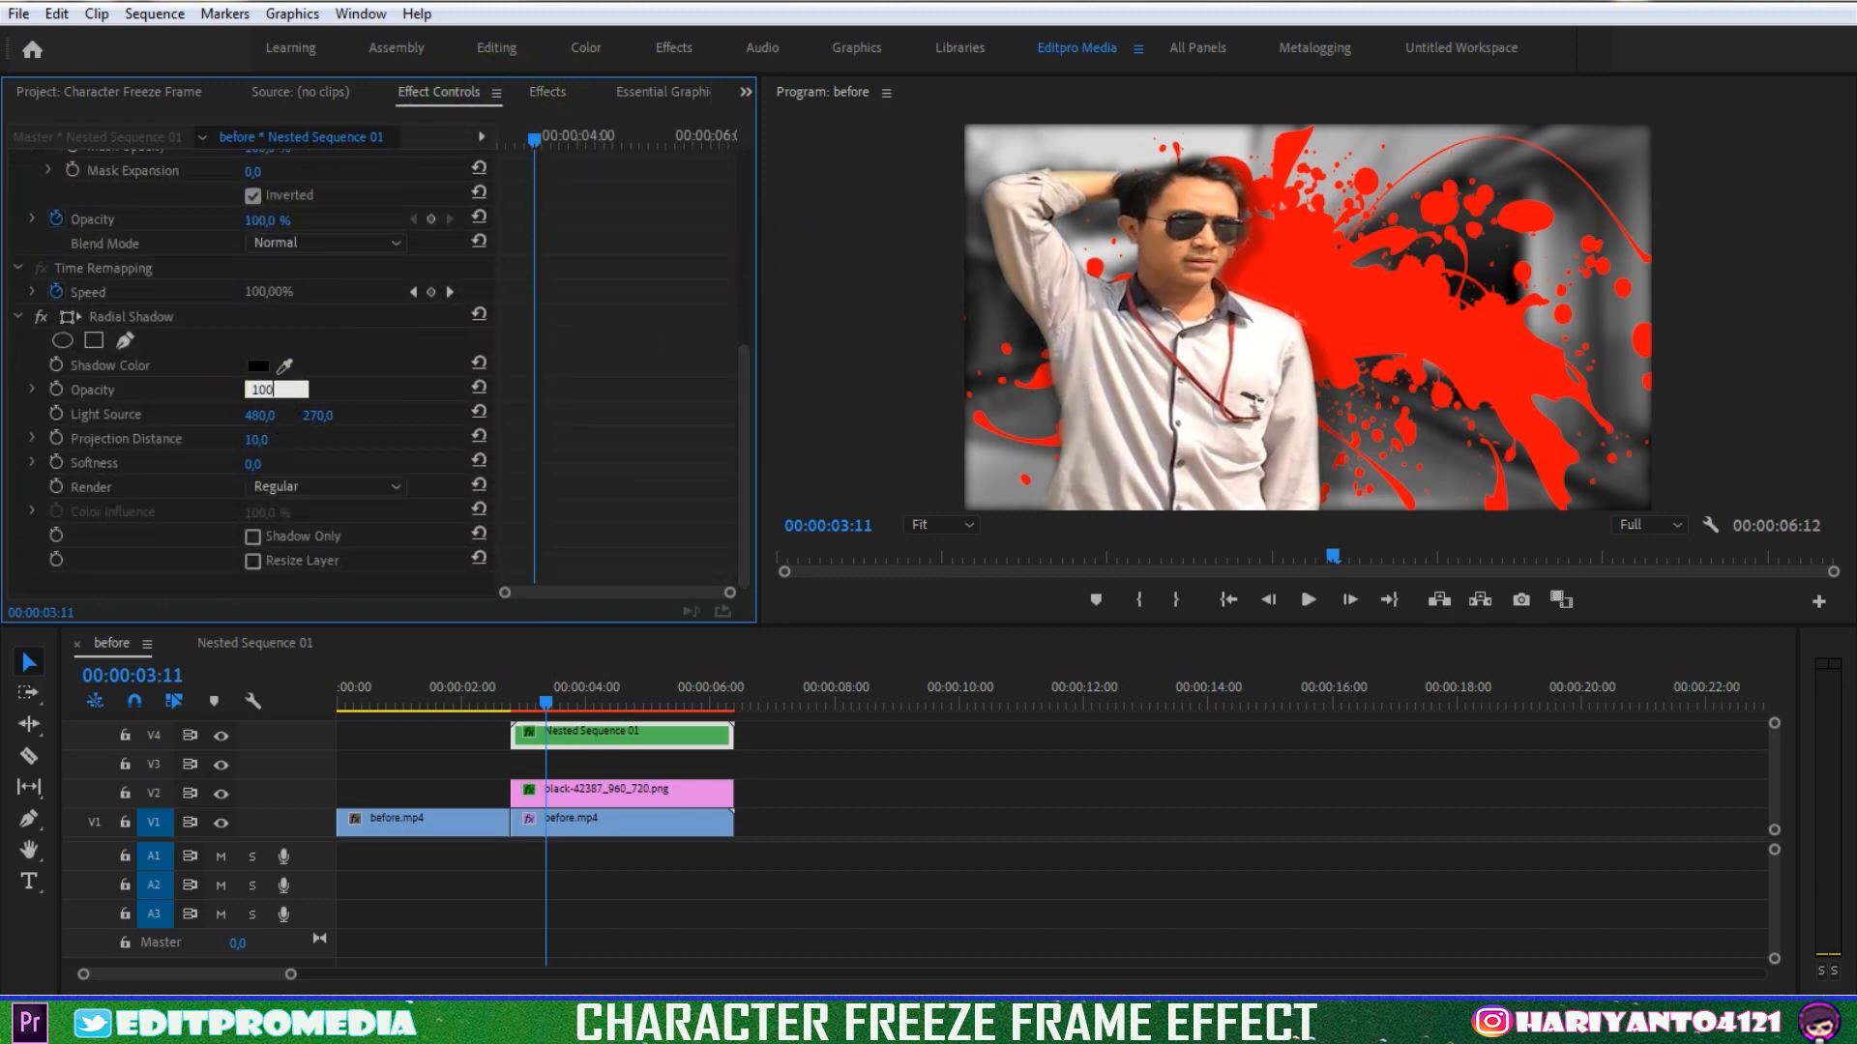
key("Return")
left_click(275, 390)
left_click_drag(259, 415, 328, 411)
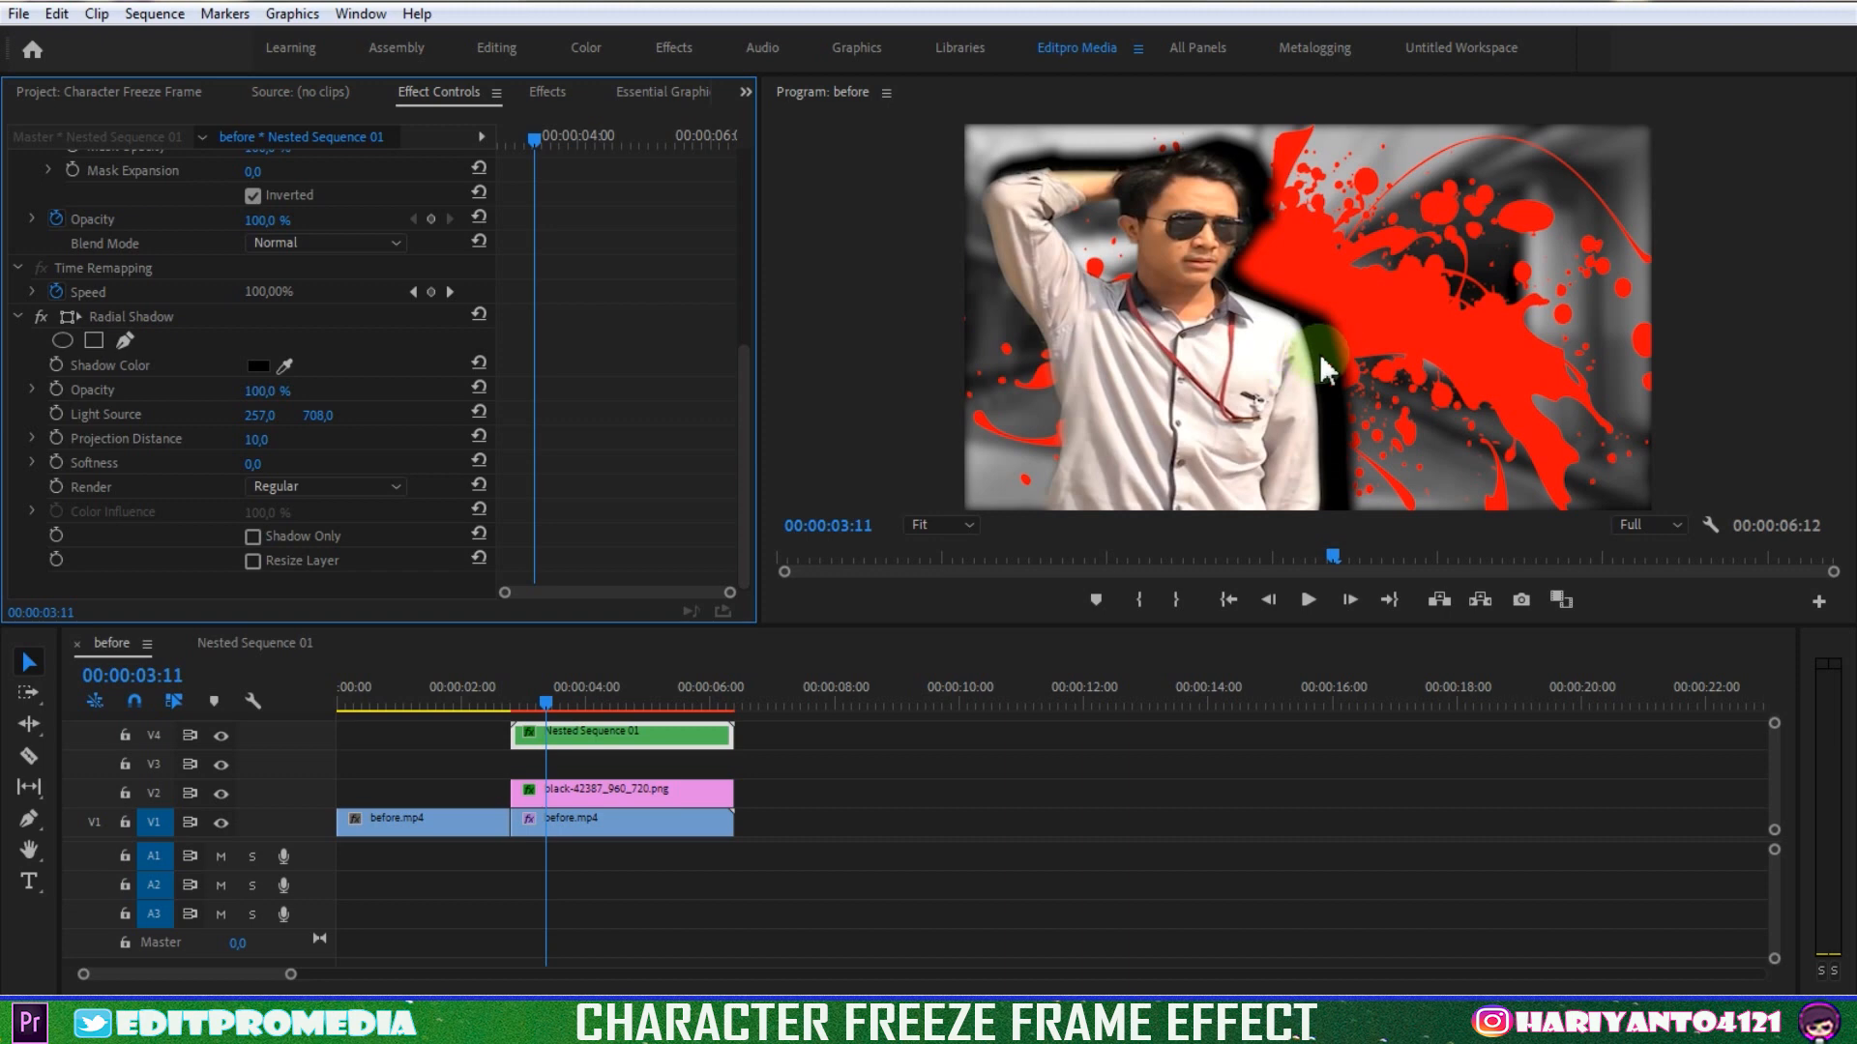
Refine the Radial Shadow with Projection Distance 8, horizontal Light Source 201 and Softness 5
mouse_move(256, 439)
left_mouse_down()
mouse_move(312, 439)
mouse_move(272, 439)
left_mouse_up()
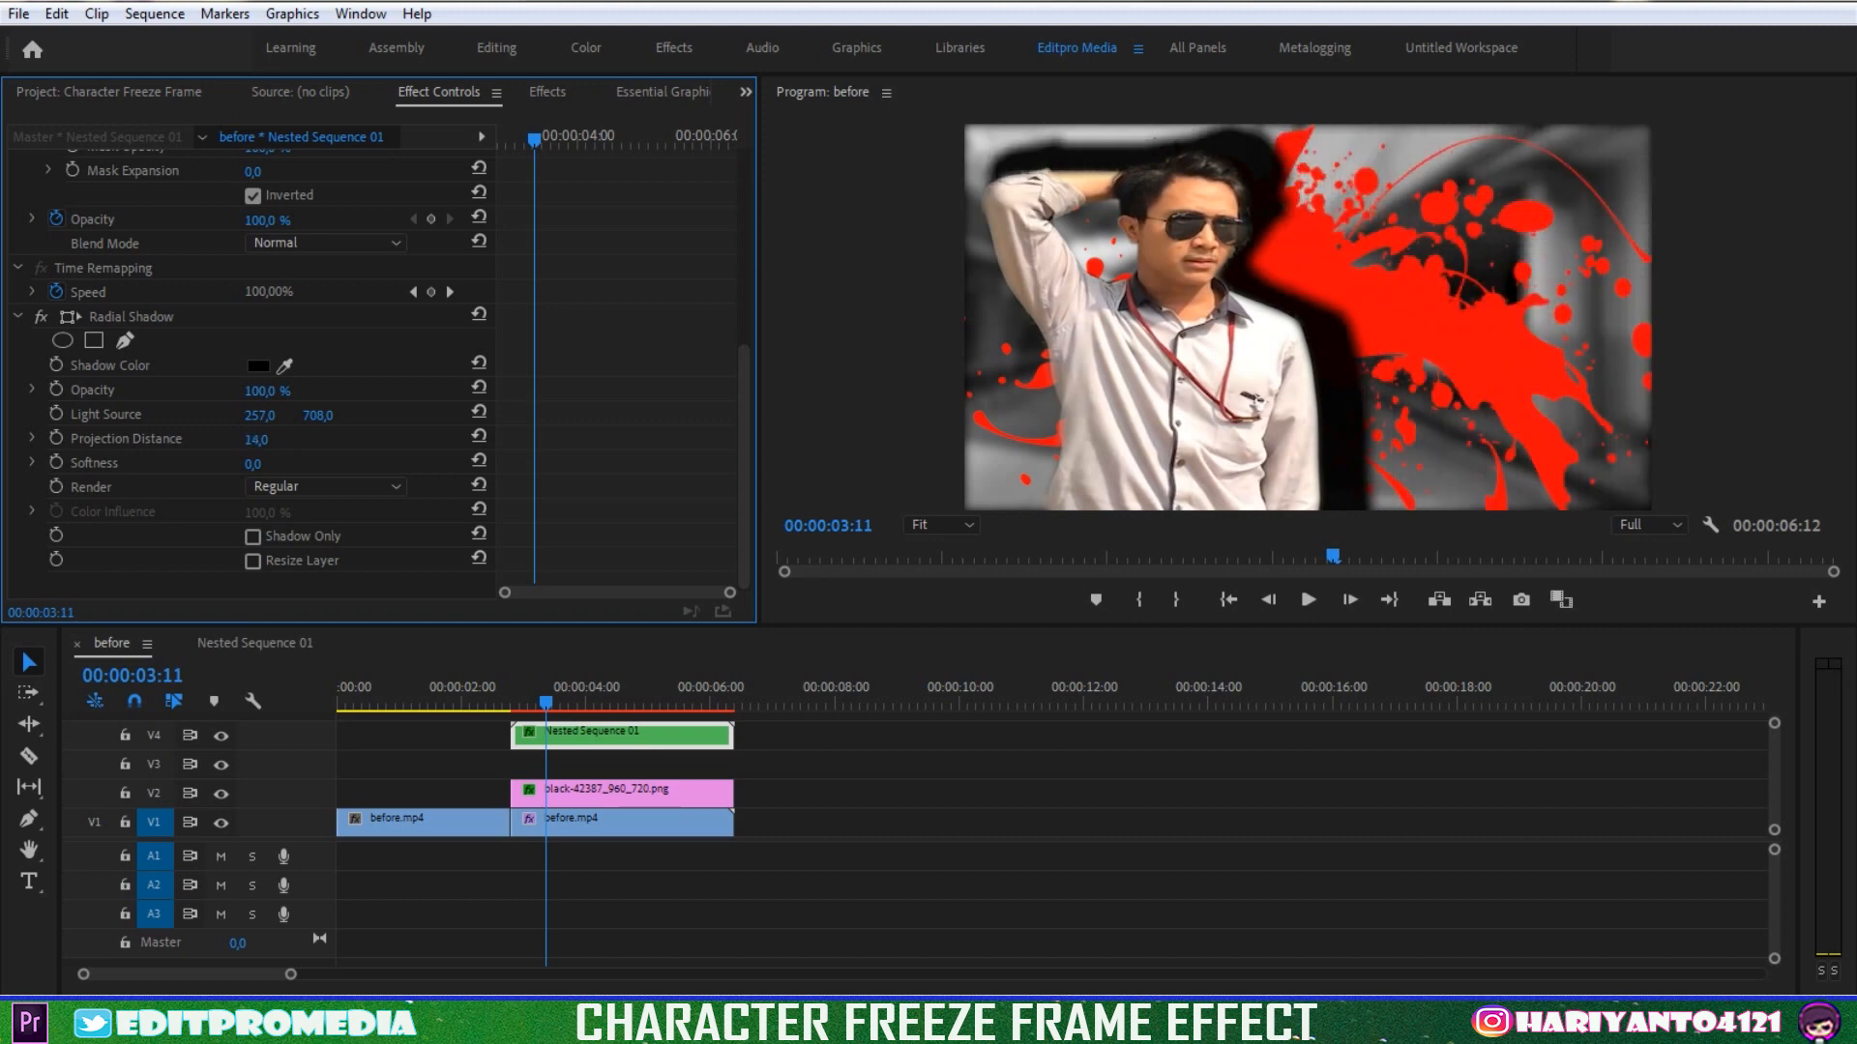
left_click(256, 439)
type("8")
left_click_drag(273, 413, 250, 484)
left_click(256, 463)
type("5")
key("Return")
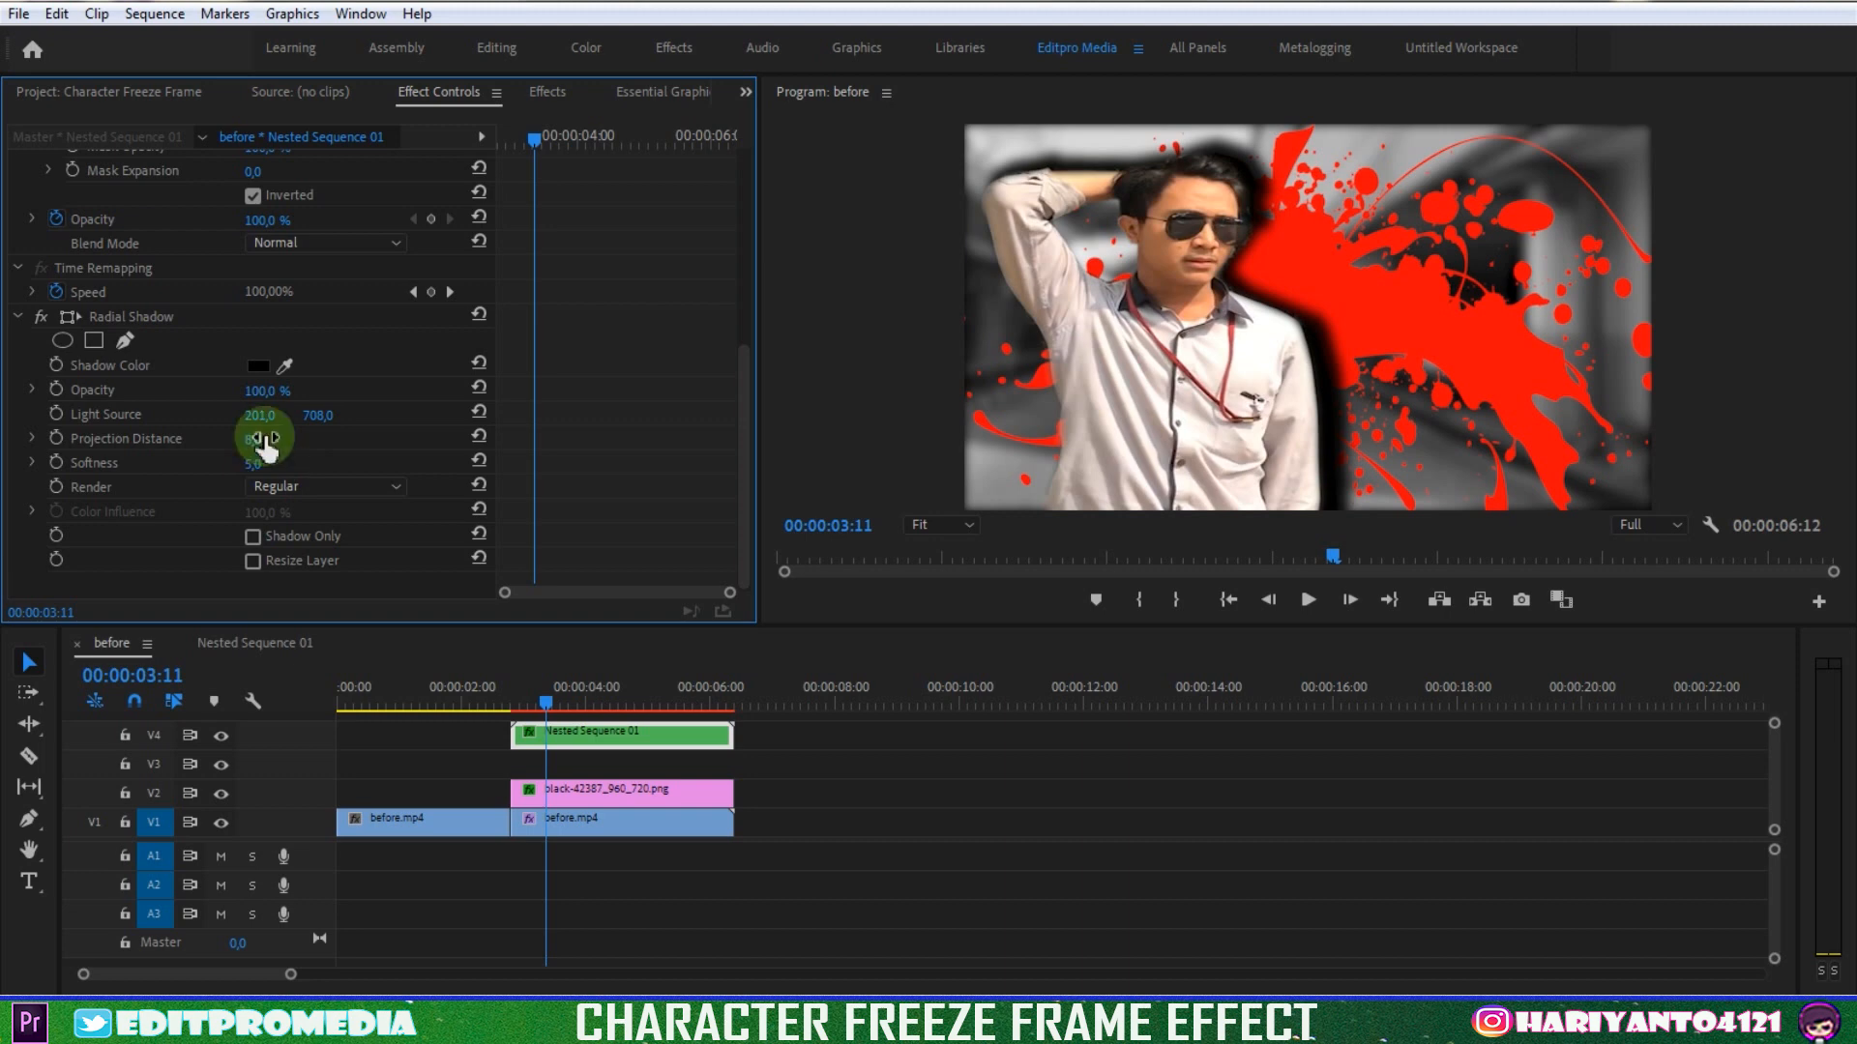
left_click(681, 382)
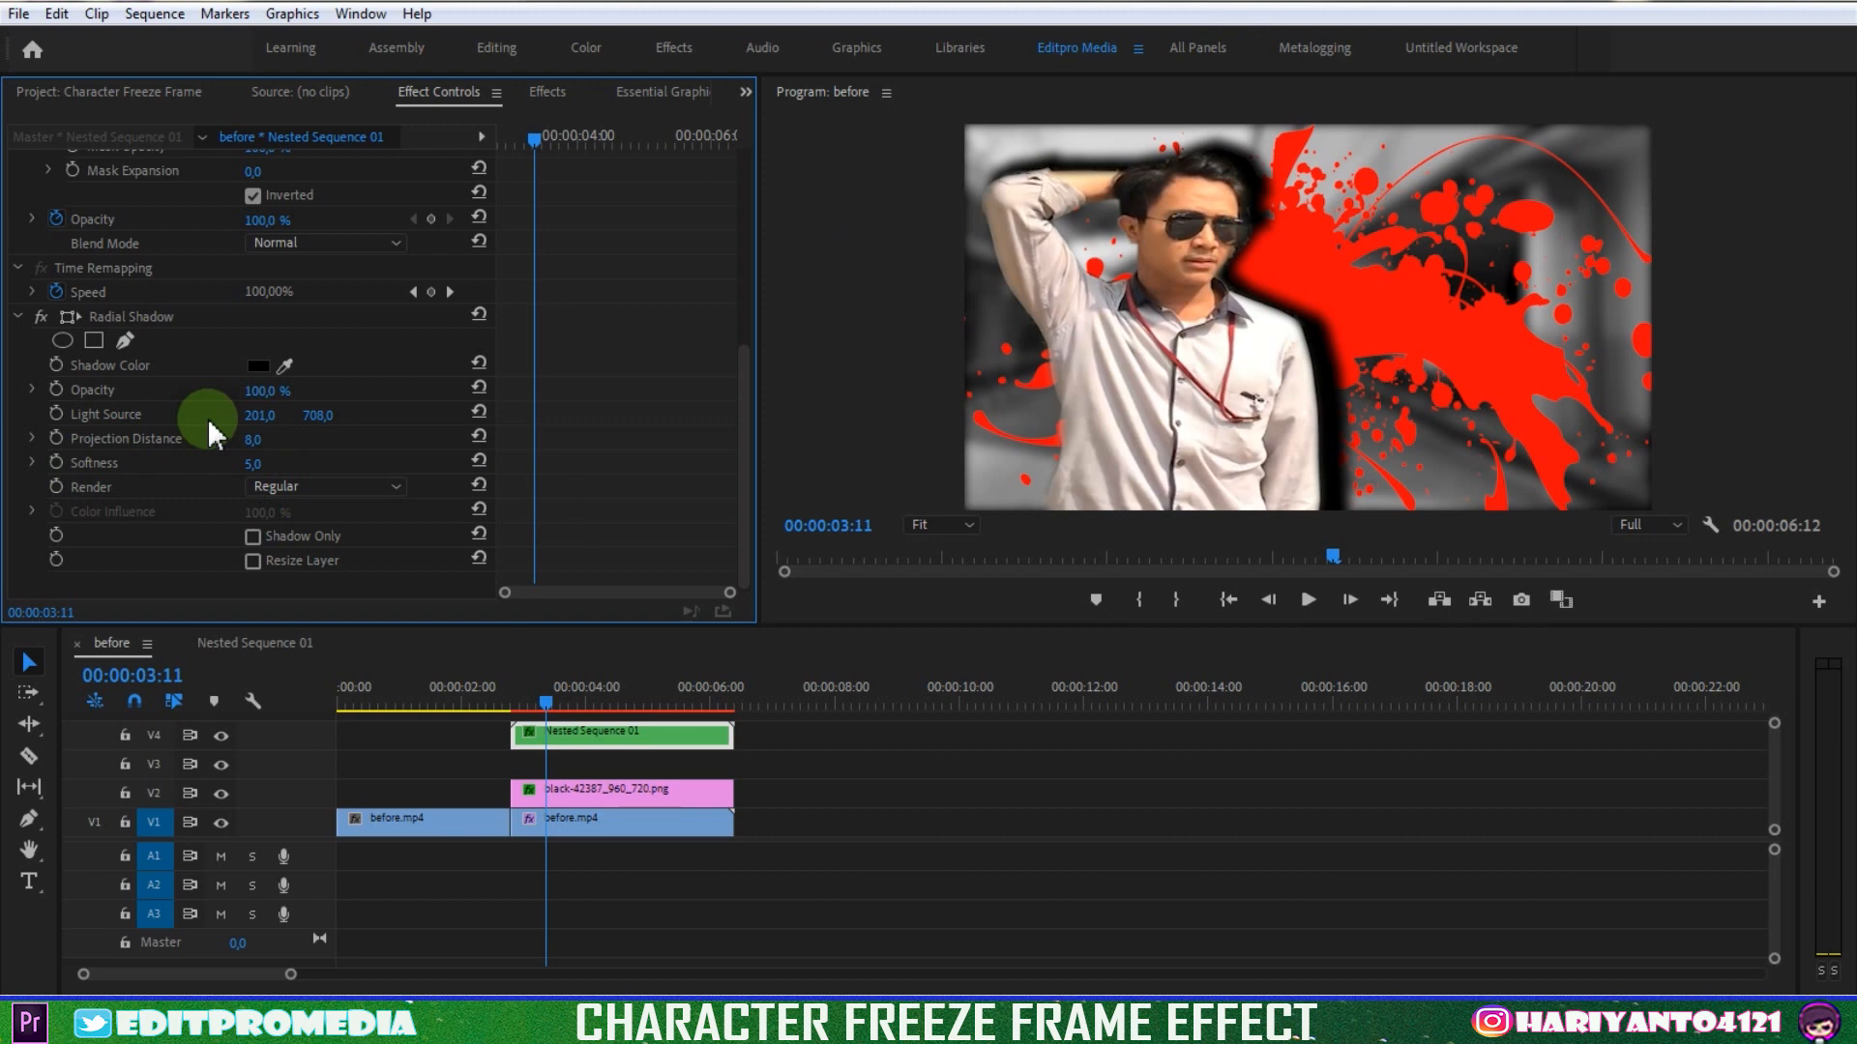
Keyframe the Radial Shadow's Light Source and Projection Distance at 00:00:03:11, and at 00:00:02:24 set Projection Distance 0 and add a Light Source keyframe
left_click(57, 438)
left_click(56, 413)
left_click_drag(534, 140, 495, 155)
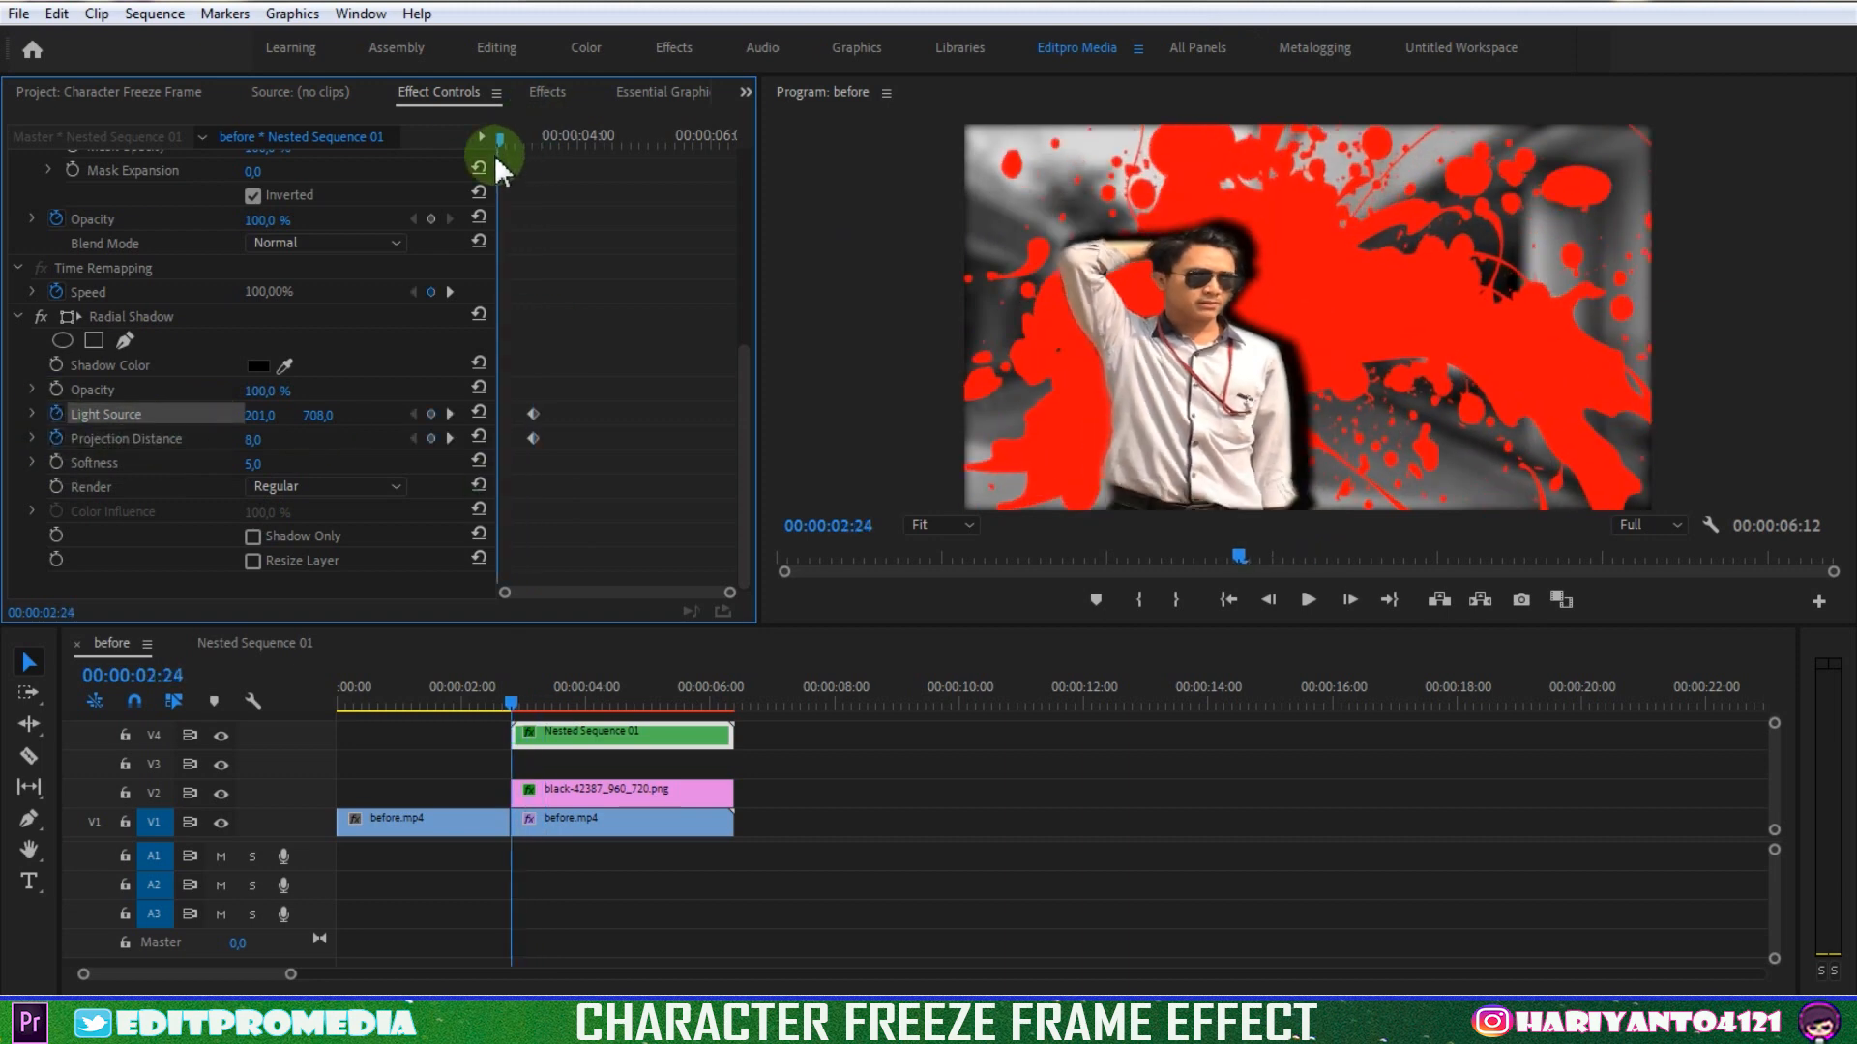
left_click(592, 737)
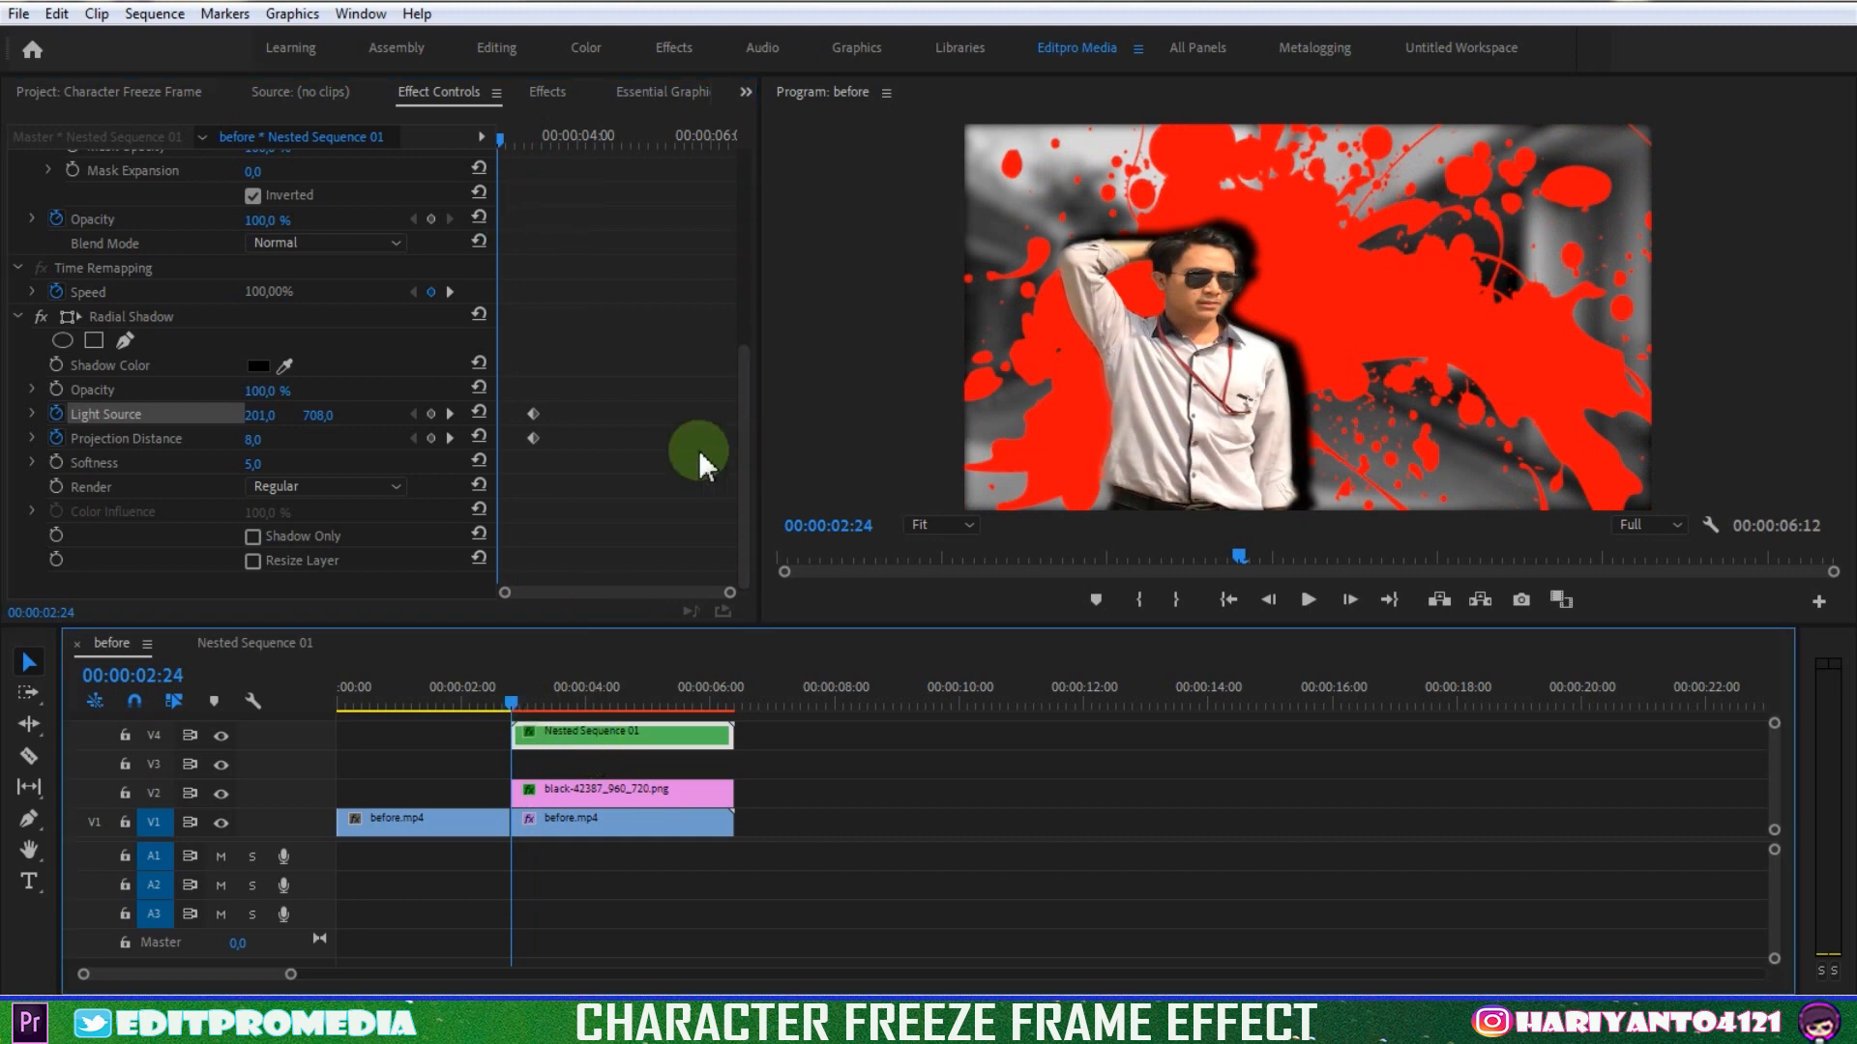
left_click_drag(739, 437, 758, 236)
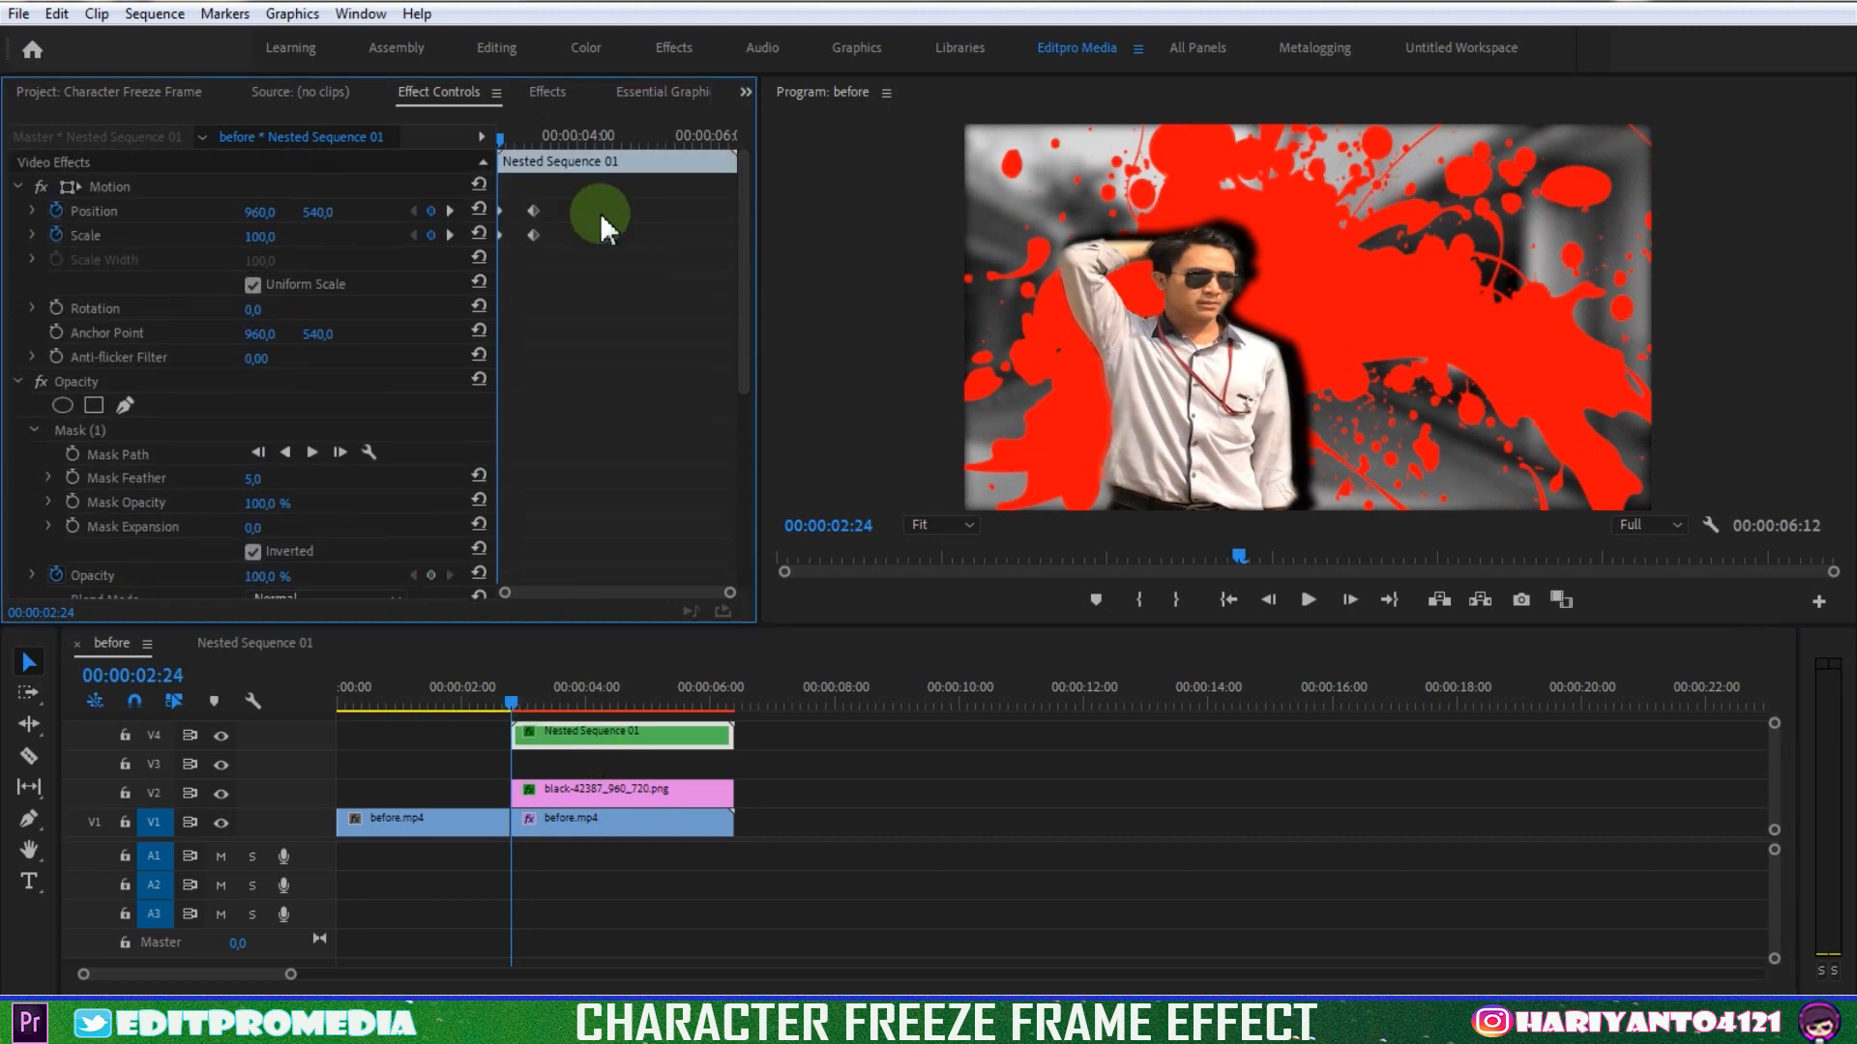
left_click_drag(750, 290, 734, 536)
left_click(253, 439)
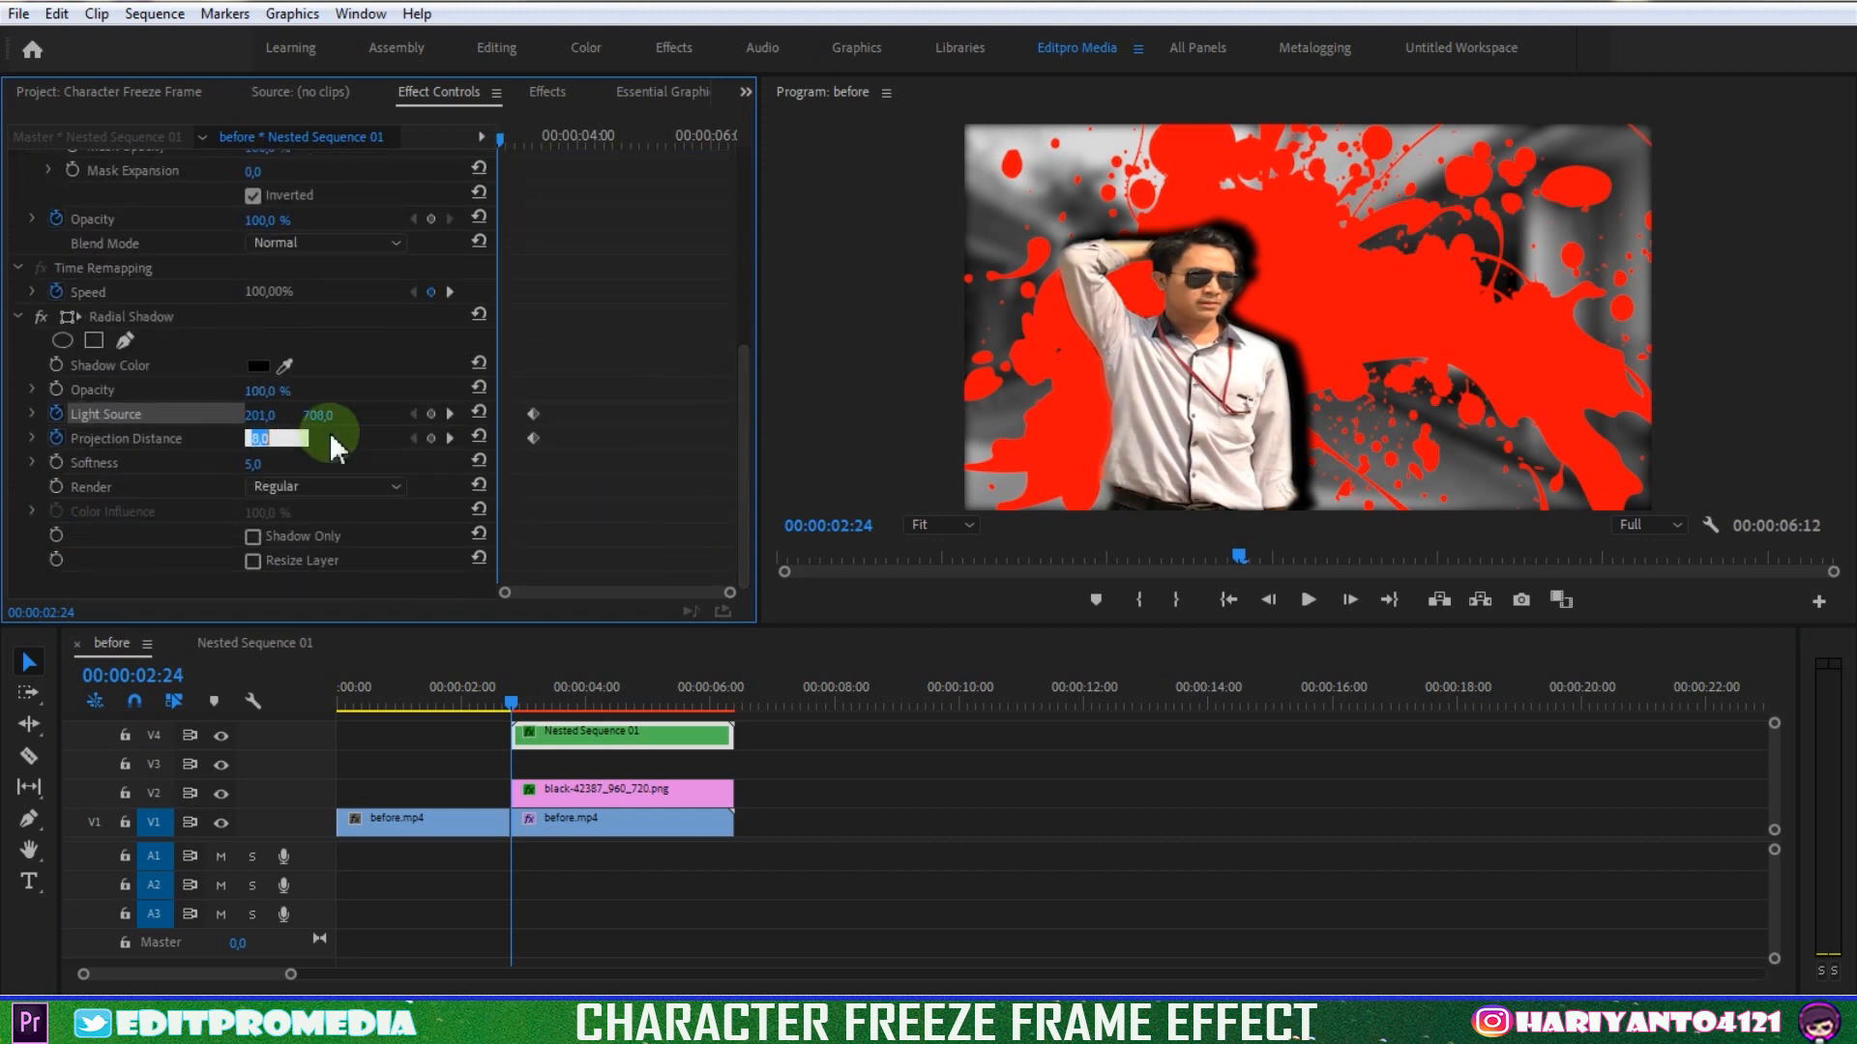
type("0")
key("Return")
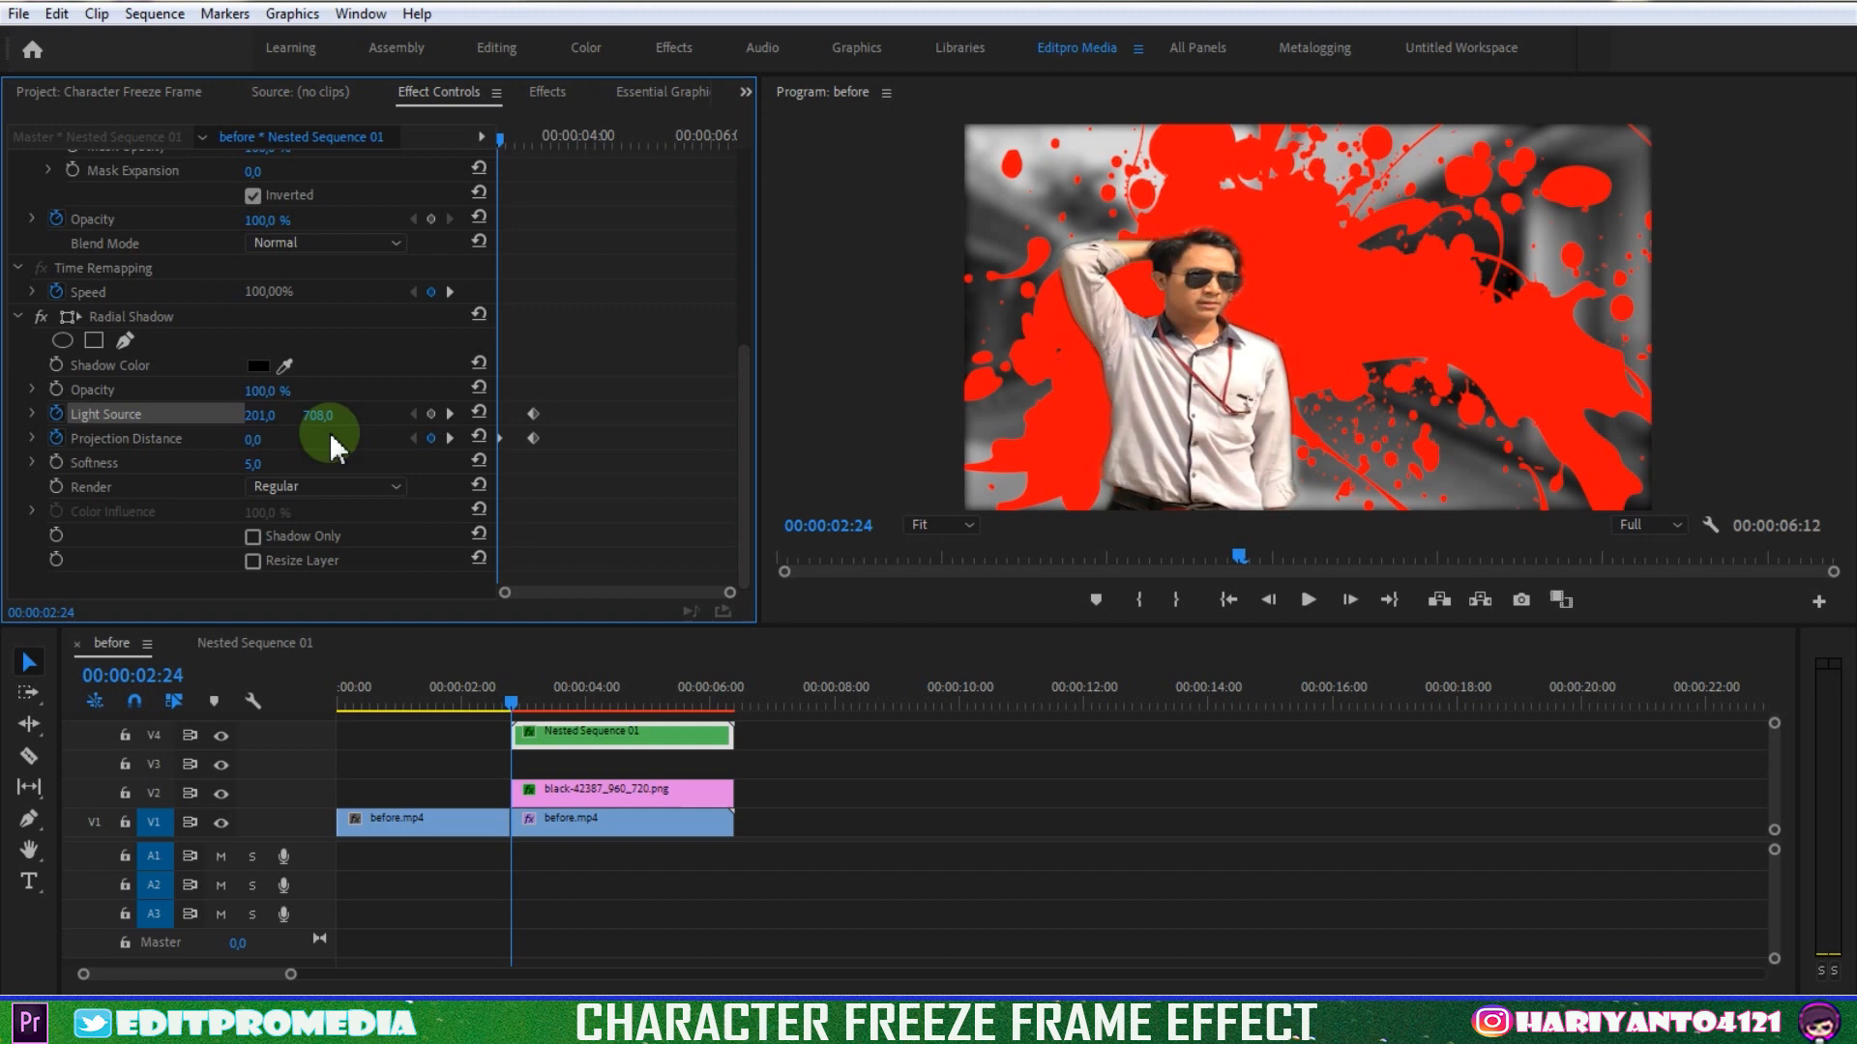
left_click(430, 414)
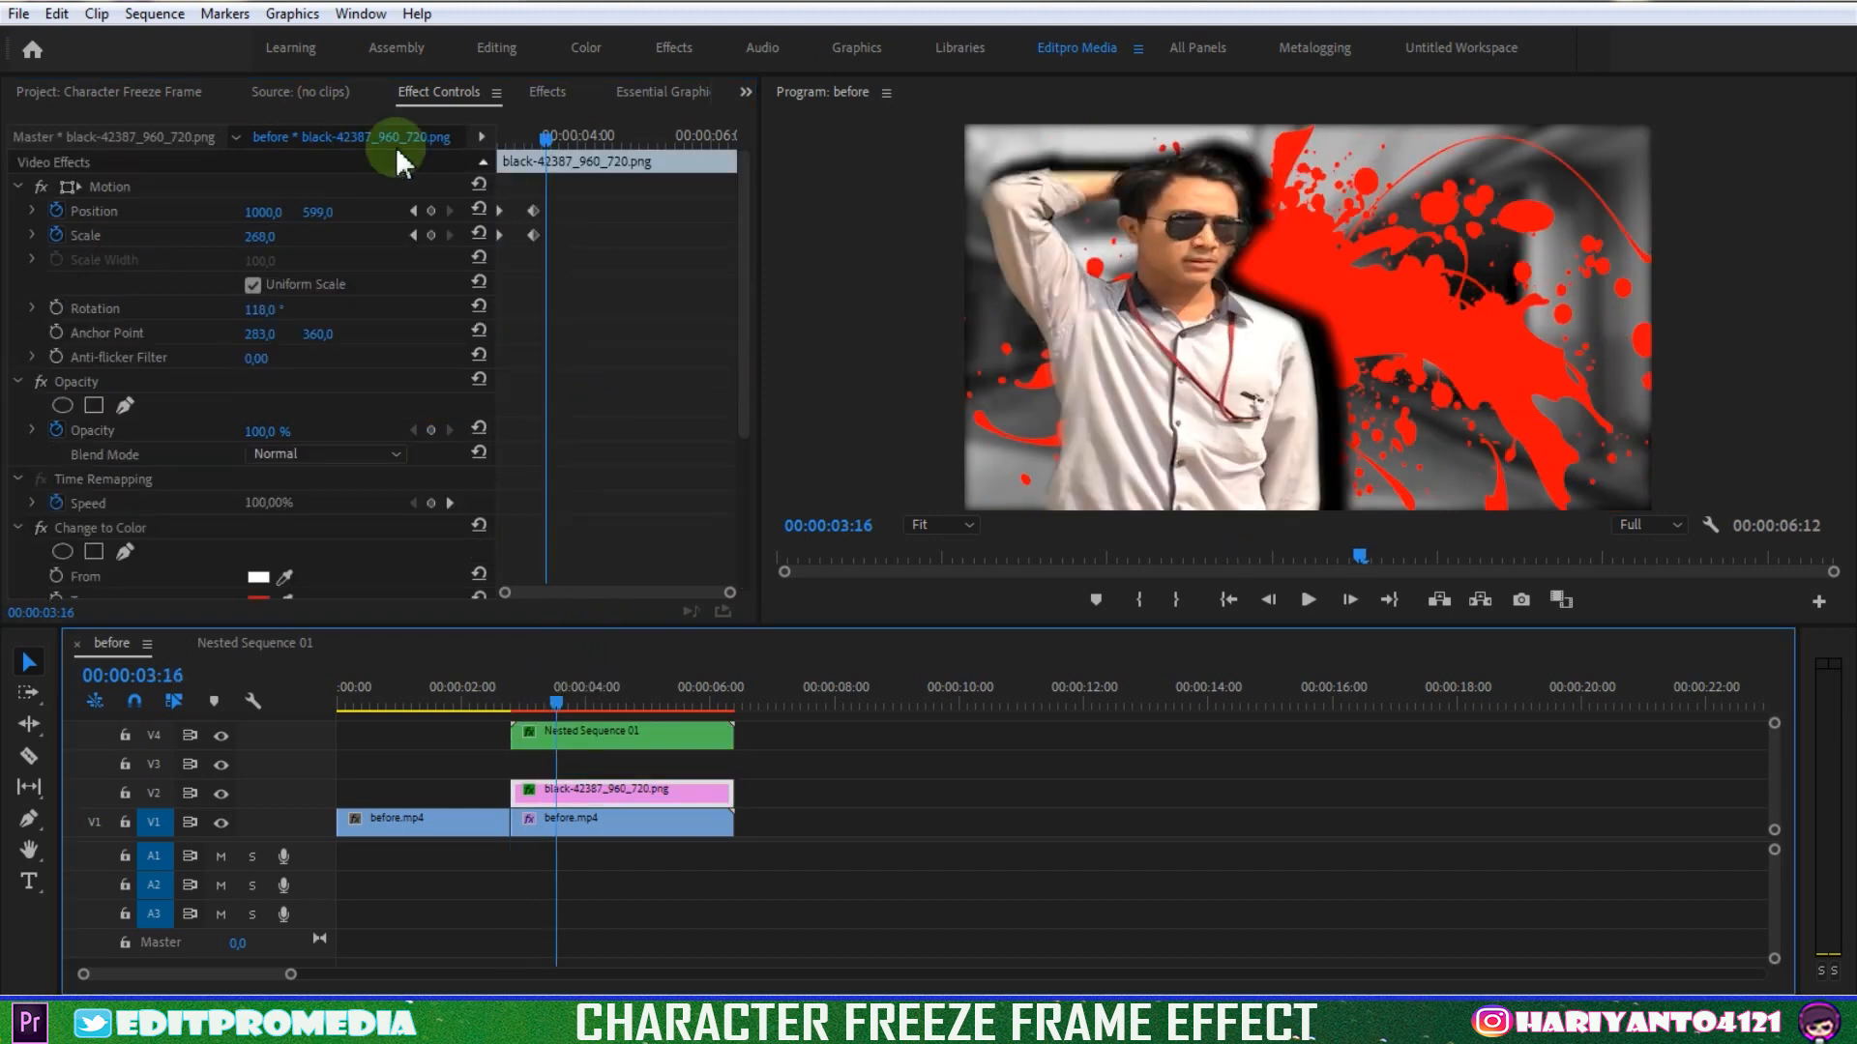
Apply Radial Shadow to the paint splash image on V2 with Opacity 90% and Projection Distance 15
left_click(546, 91)
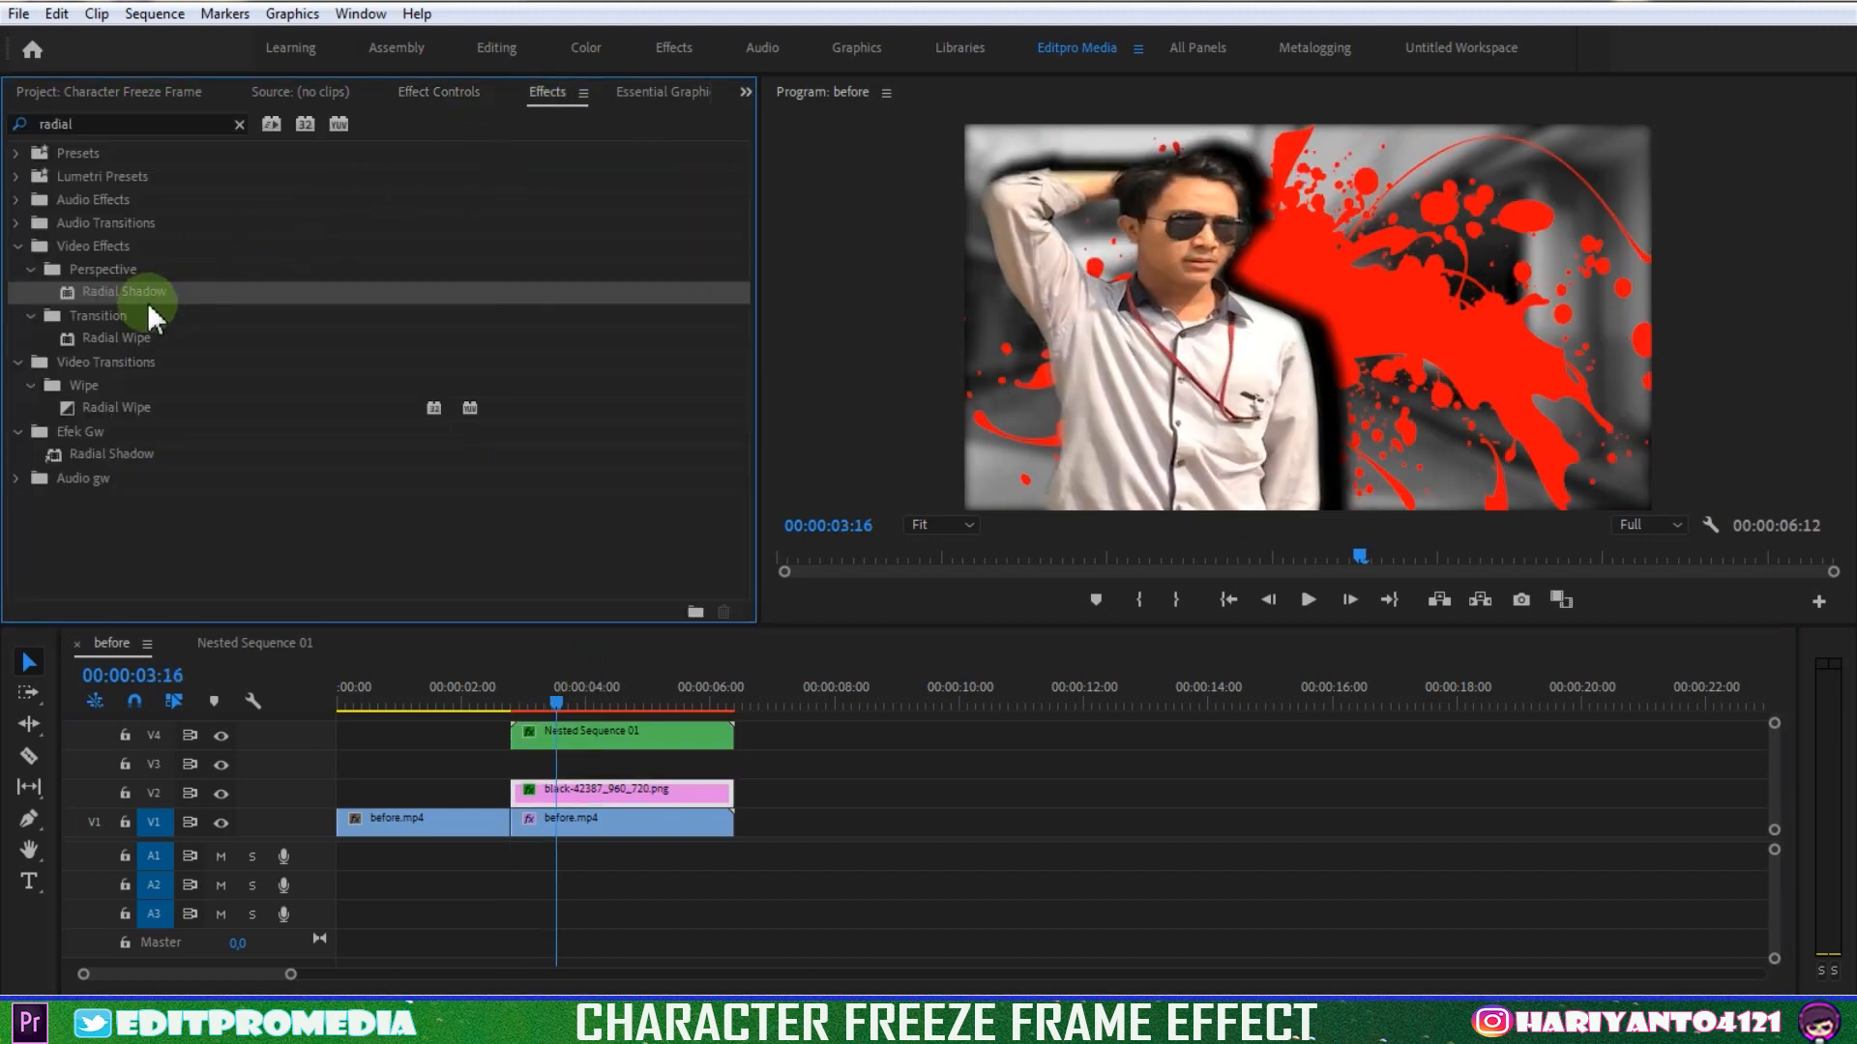
left_click_drag(114, 287, 627, 793)
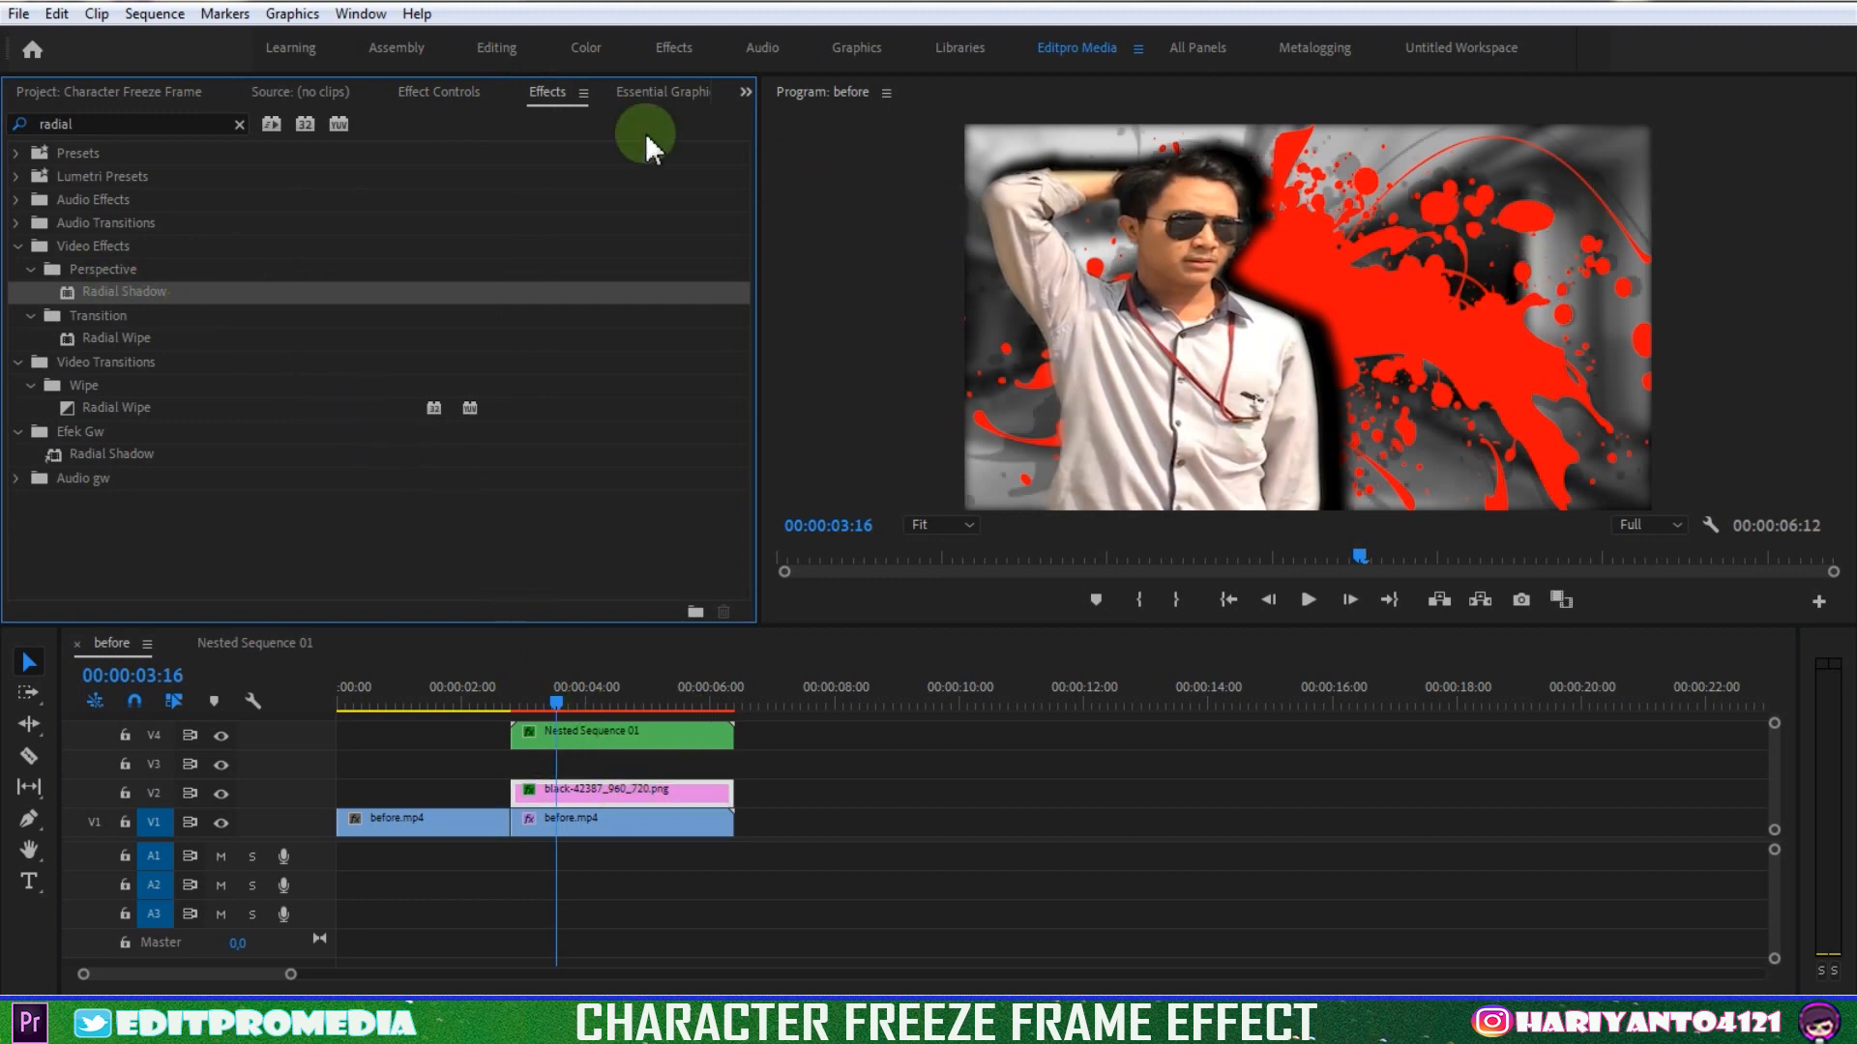
left_click(418, 90)
left_click_drag(751, 211, 669, 460)
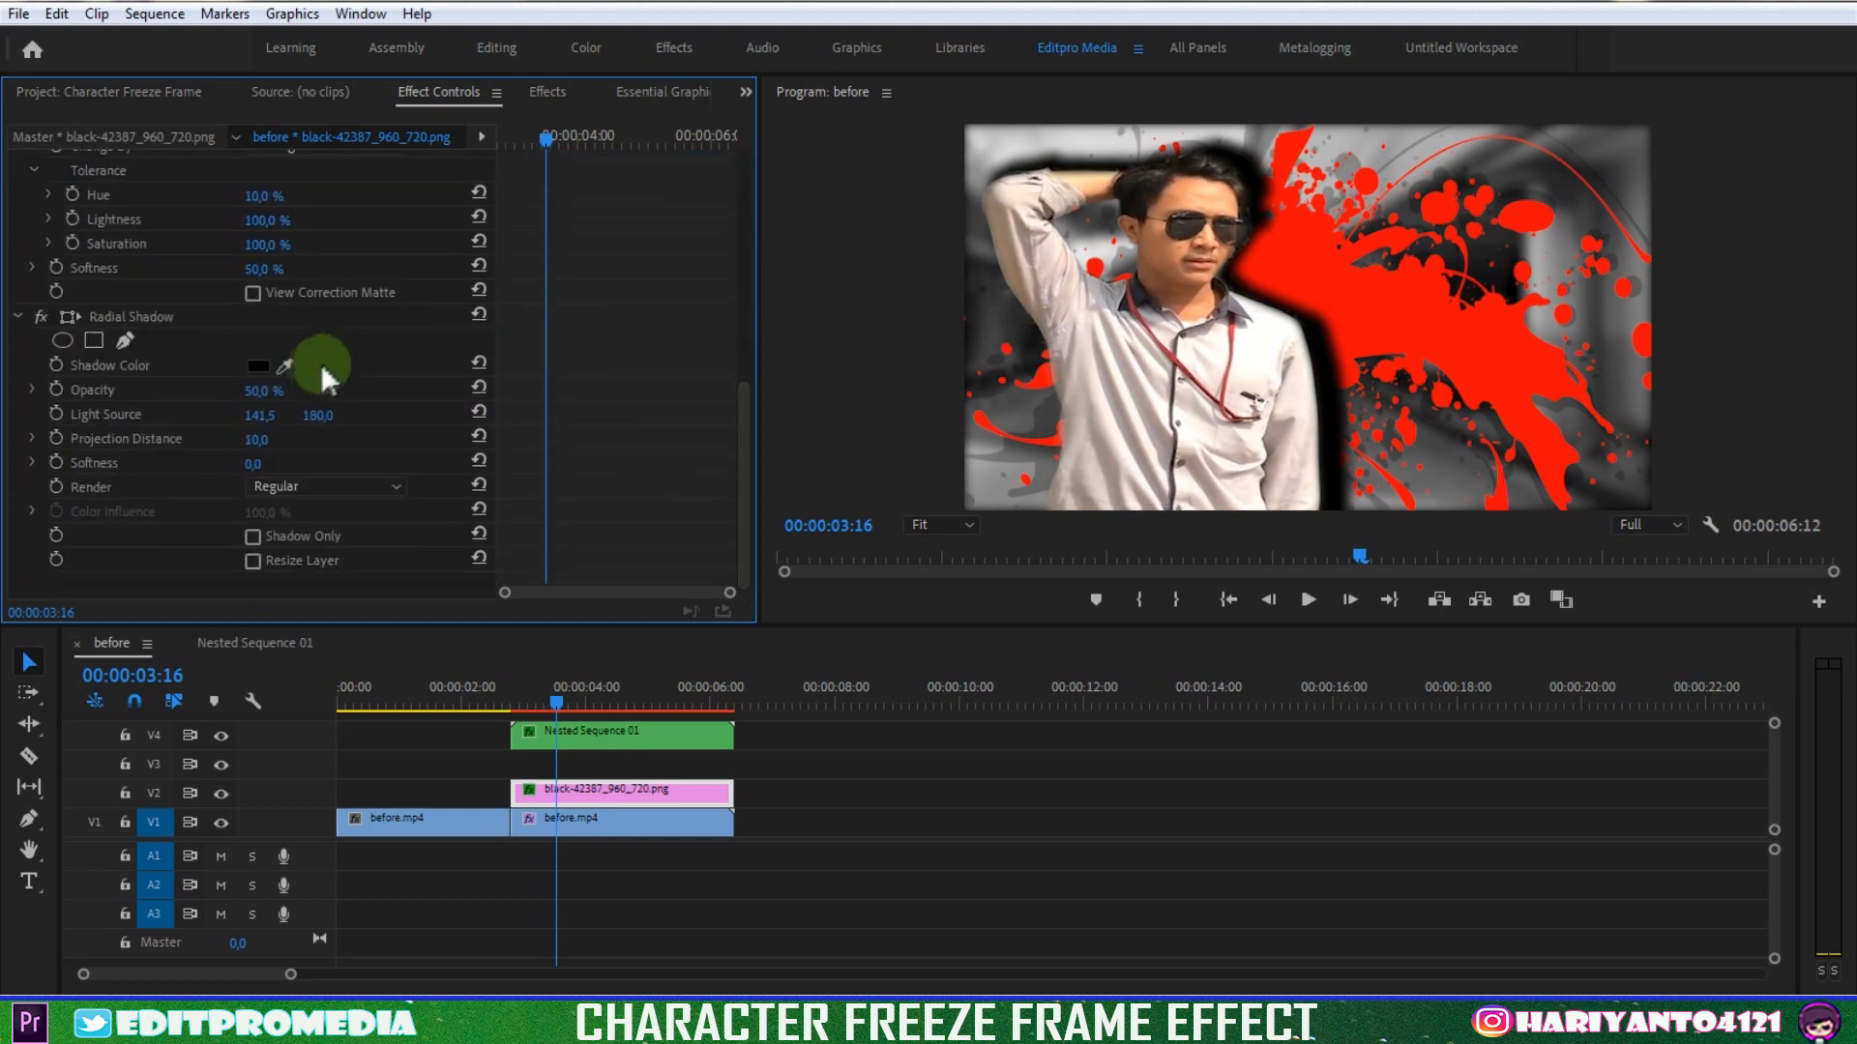
left_click_drag(257, 394, 333, 395)
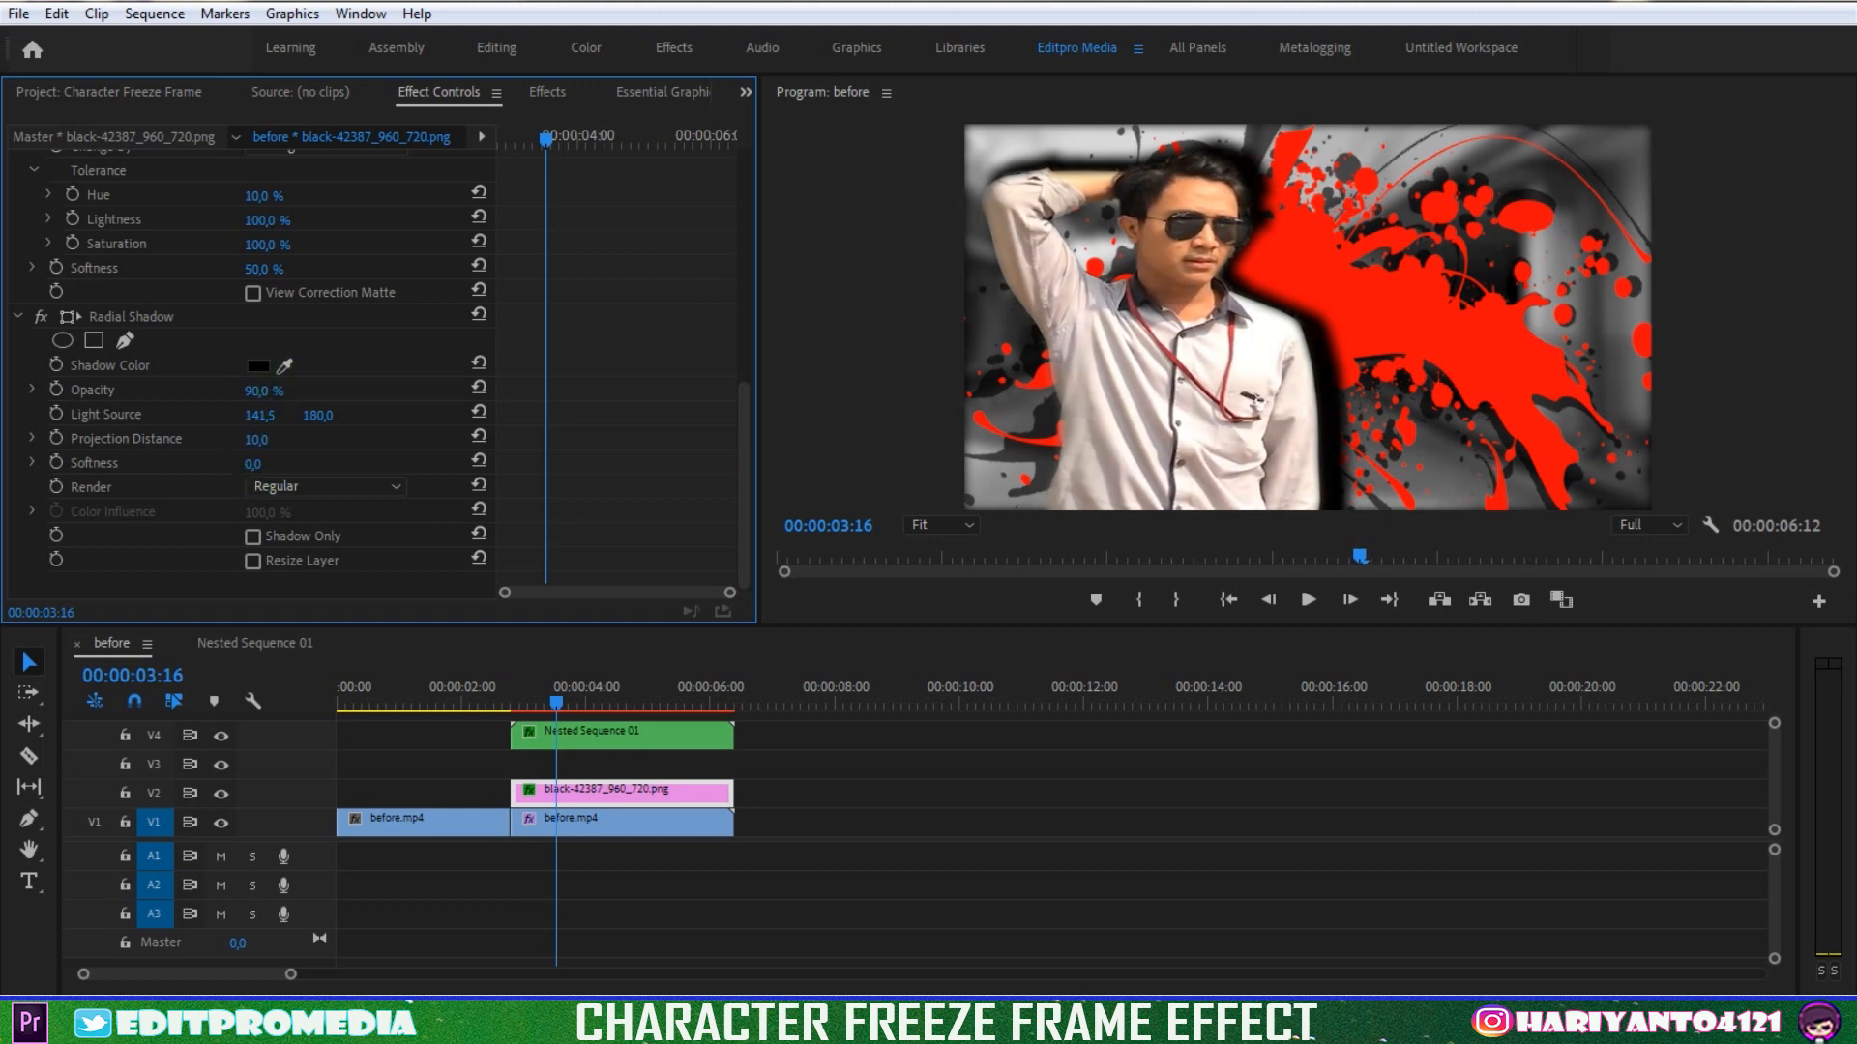
left_click_drag(258, 440, 277, 442)
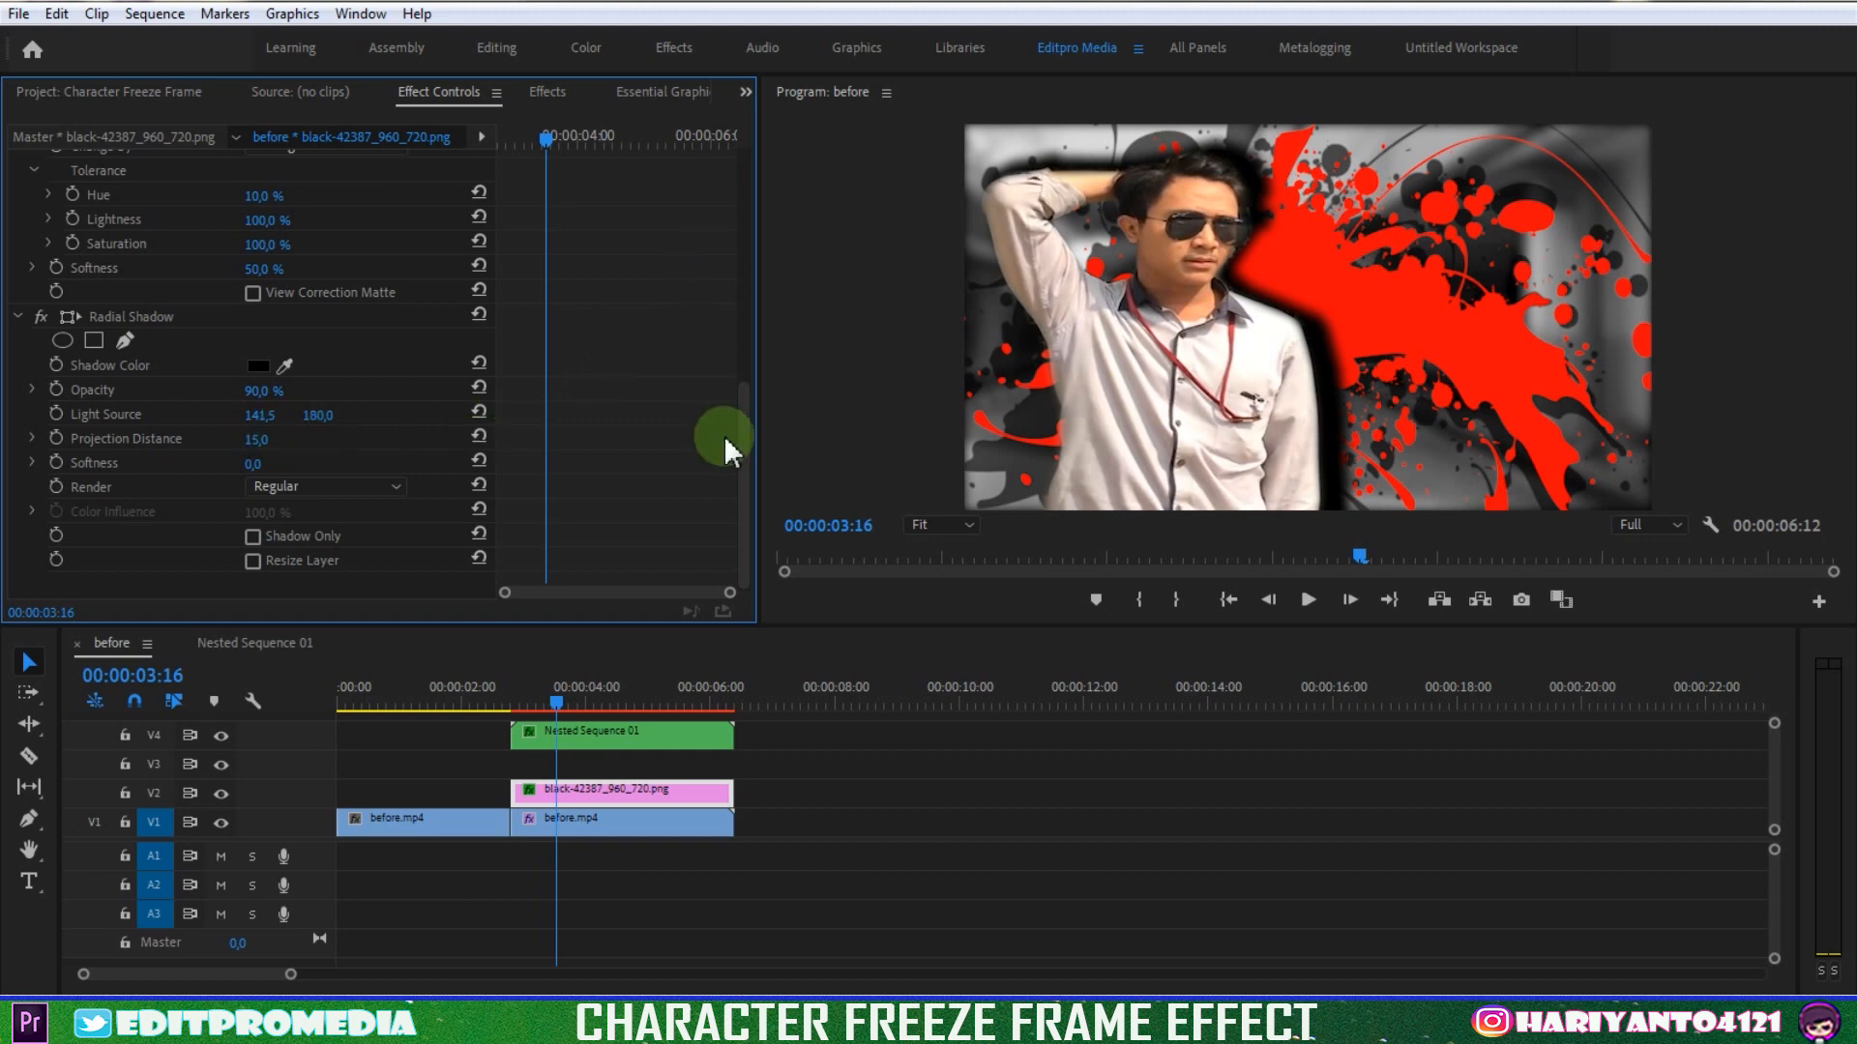
left_click_drag(739, 433, 769, 223)
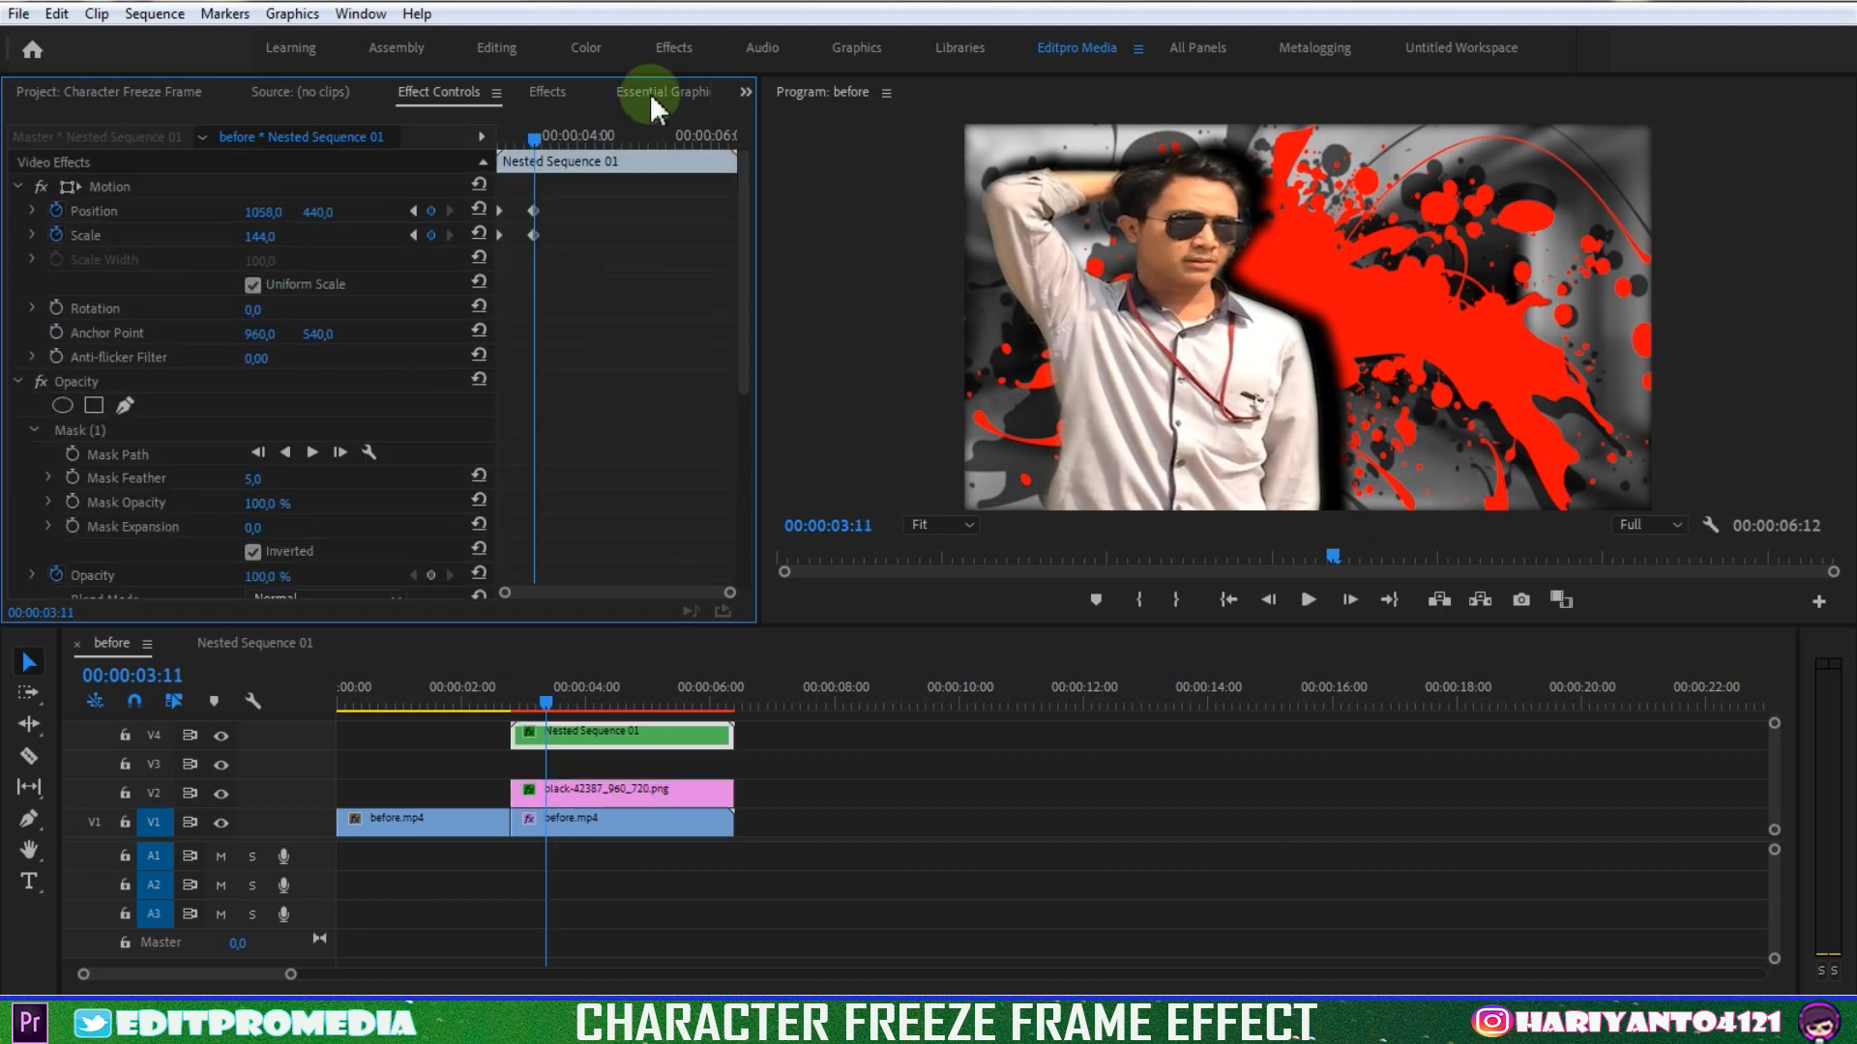
Find the Basic Title template with the search term "basic title", place it on V3 below Nested Sequence 01 and trim it to the same end
left_click(656, 91)
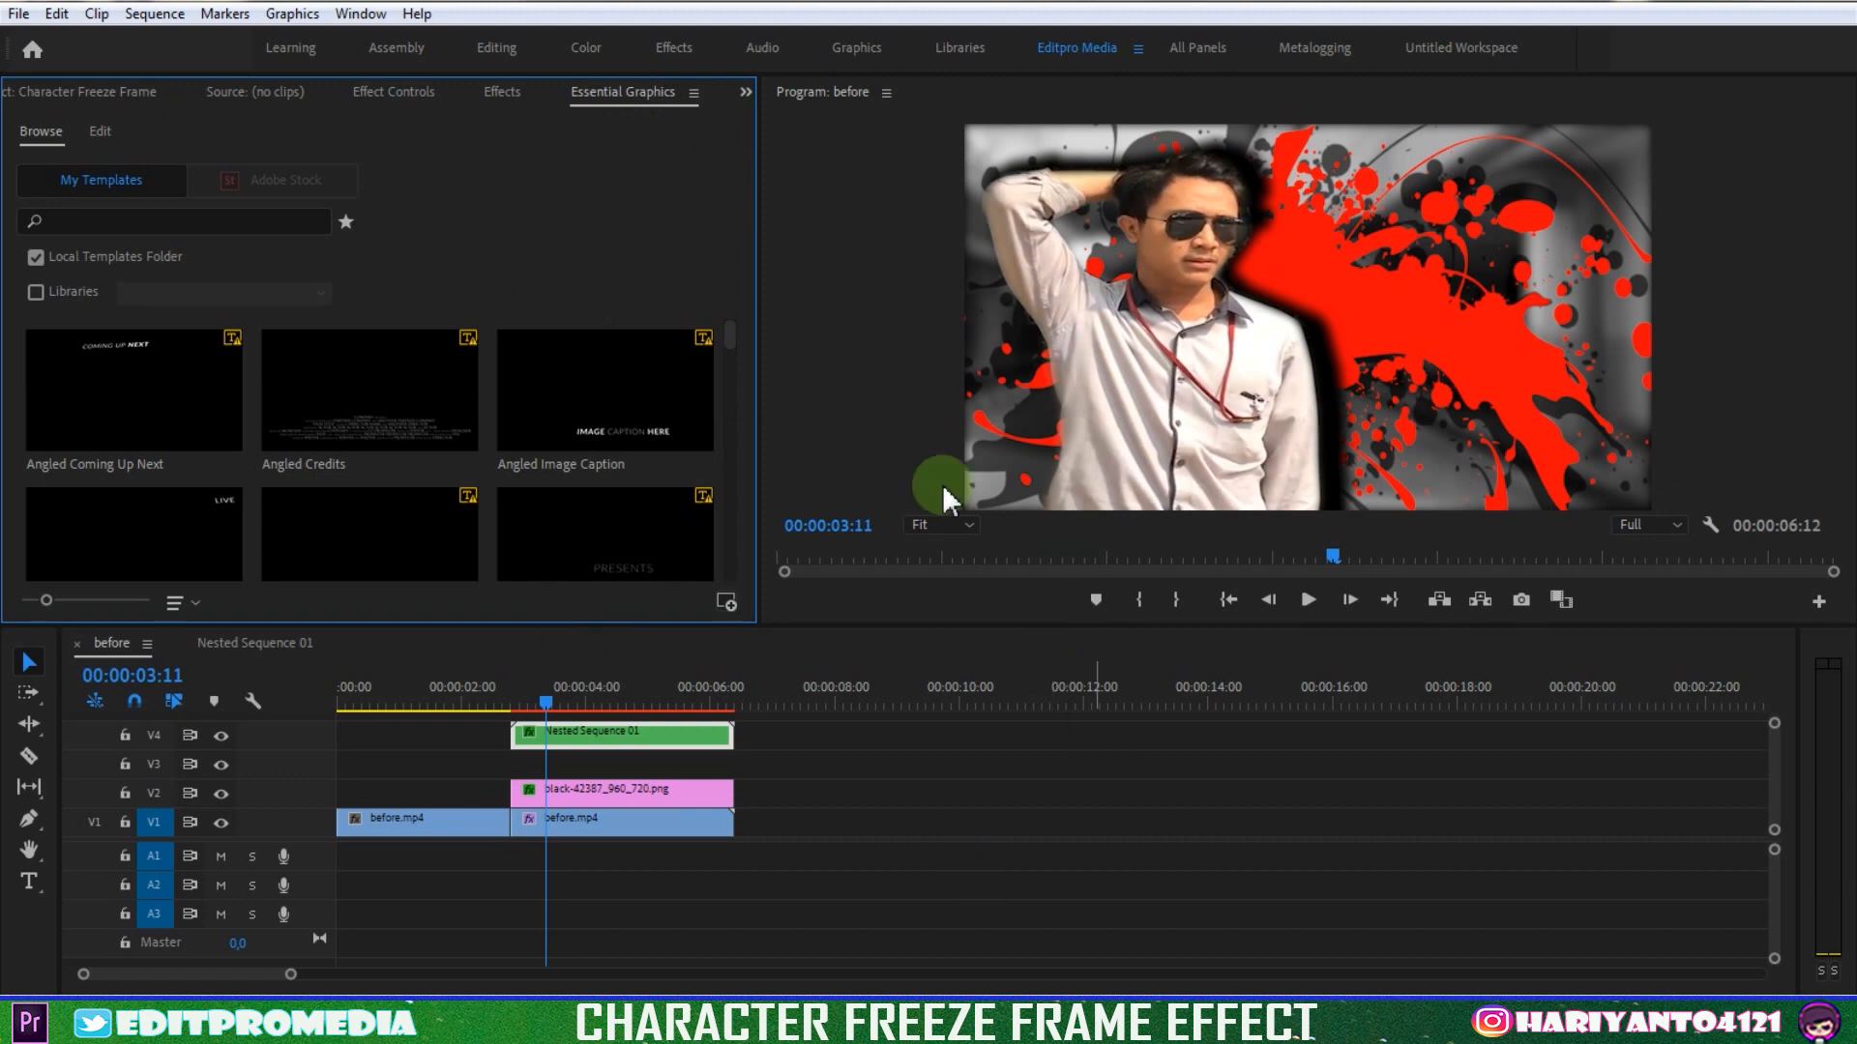
left_click(363, 15)
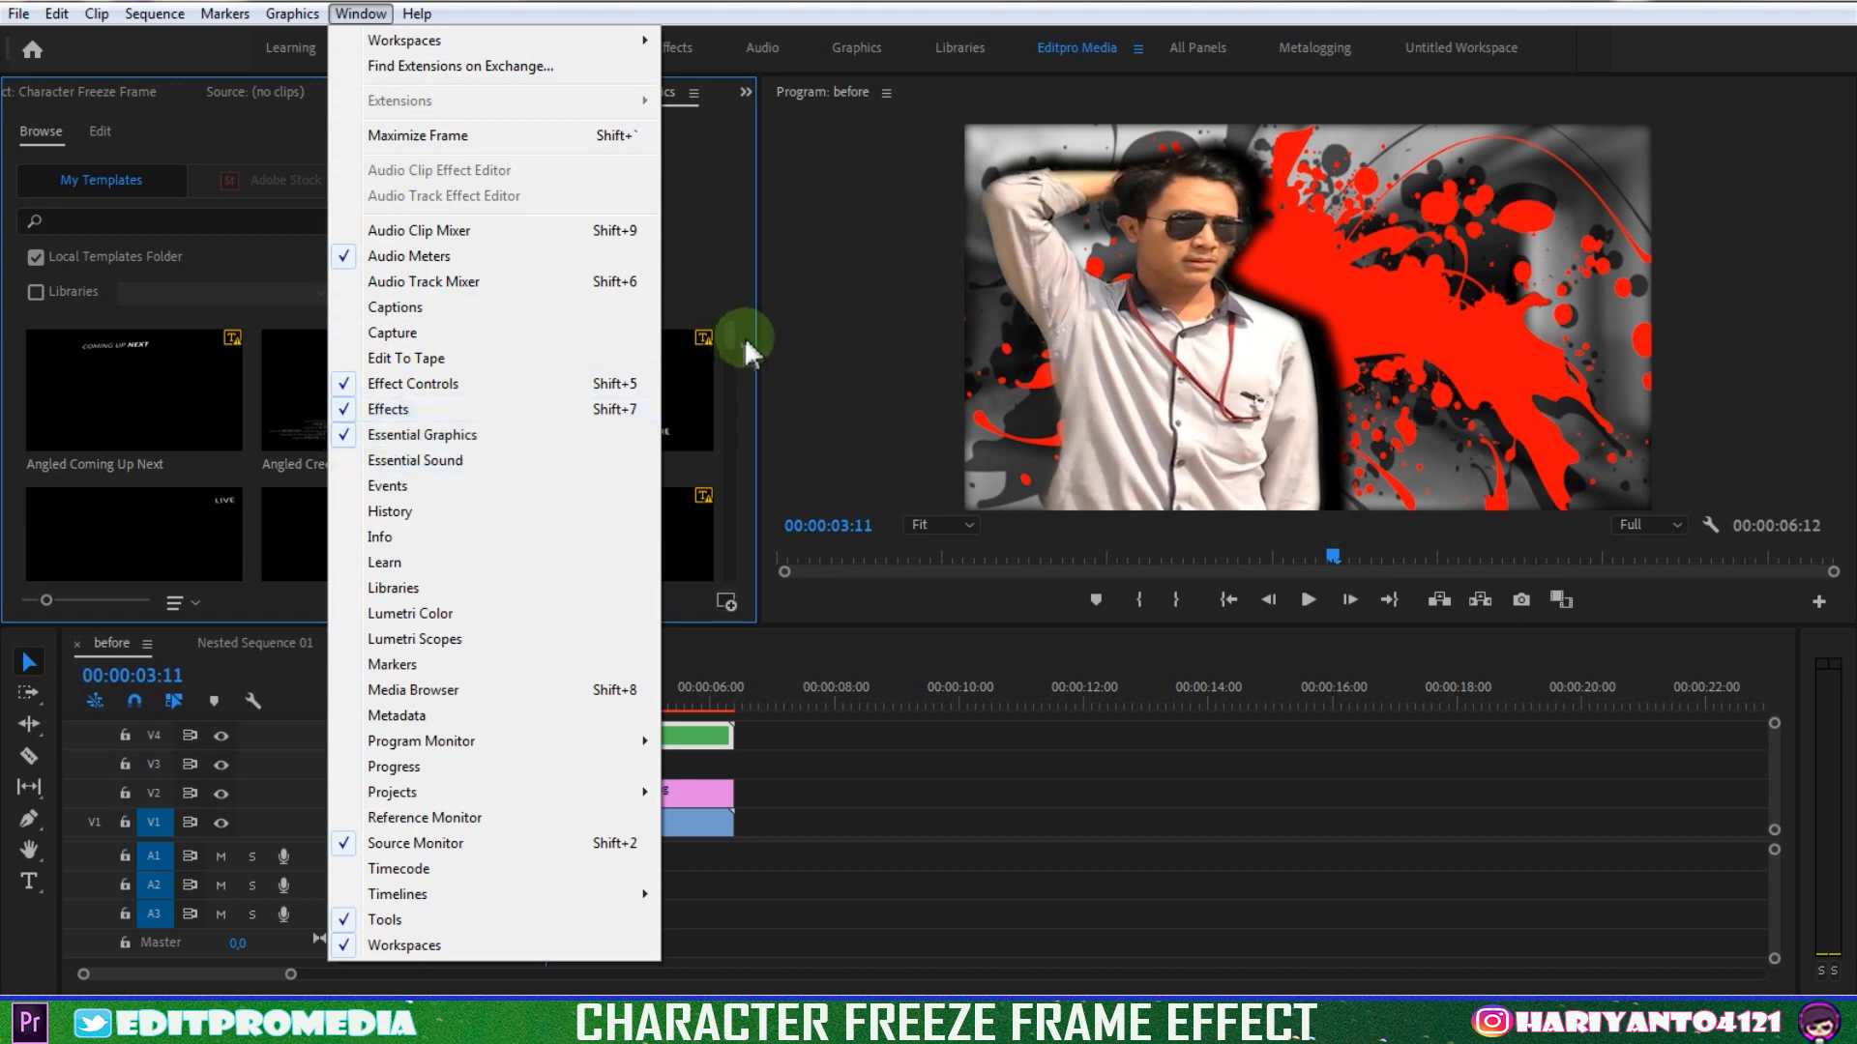
left_click(735, 435)
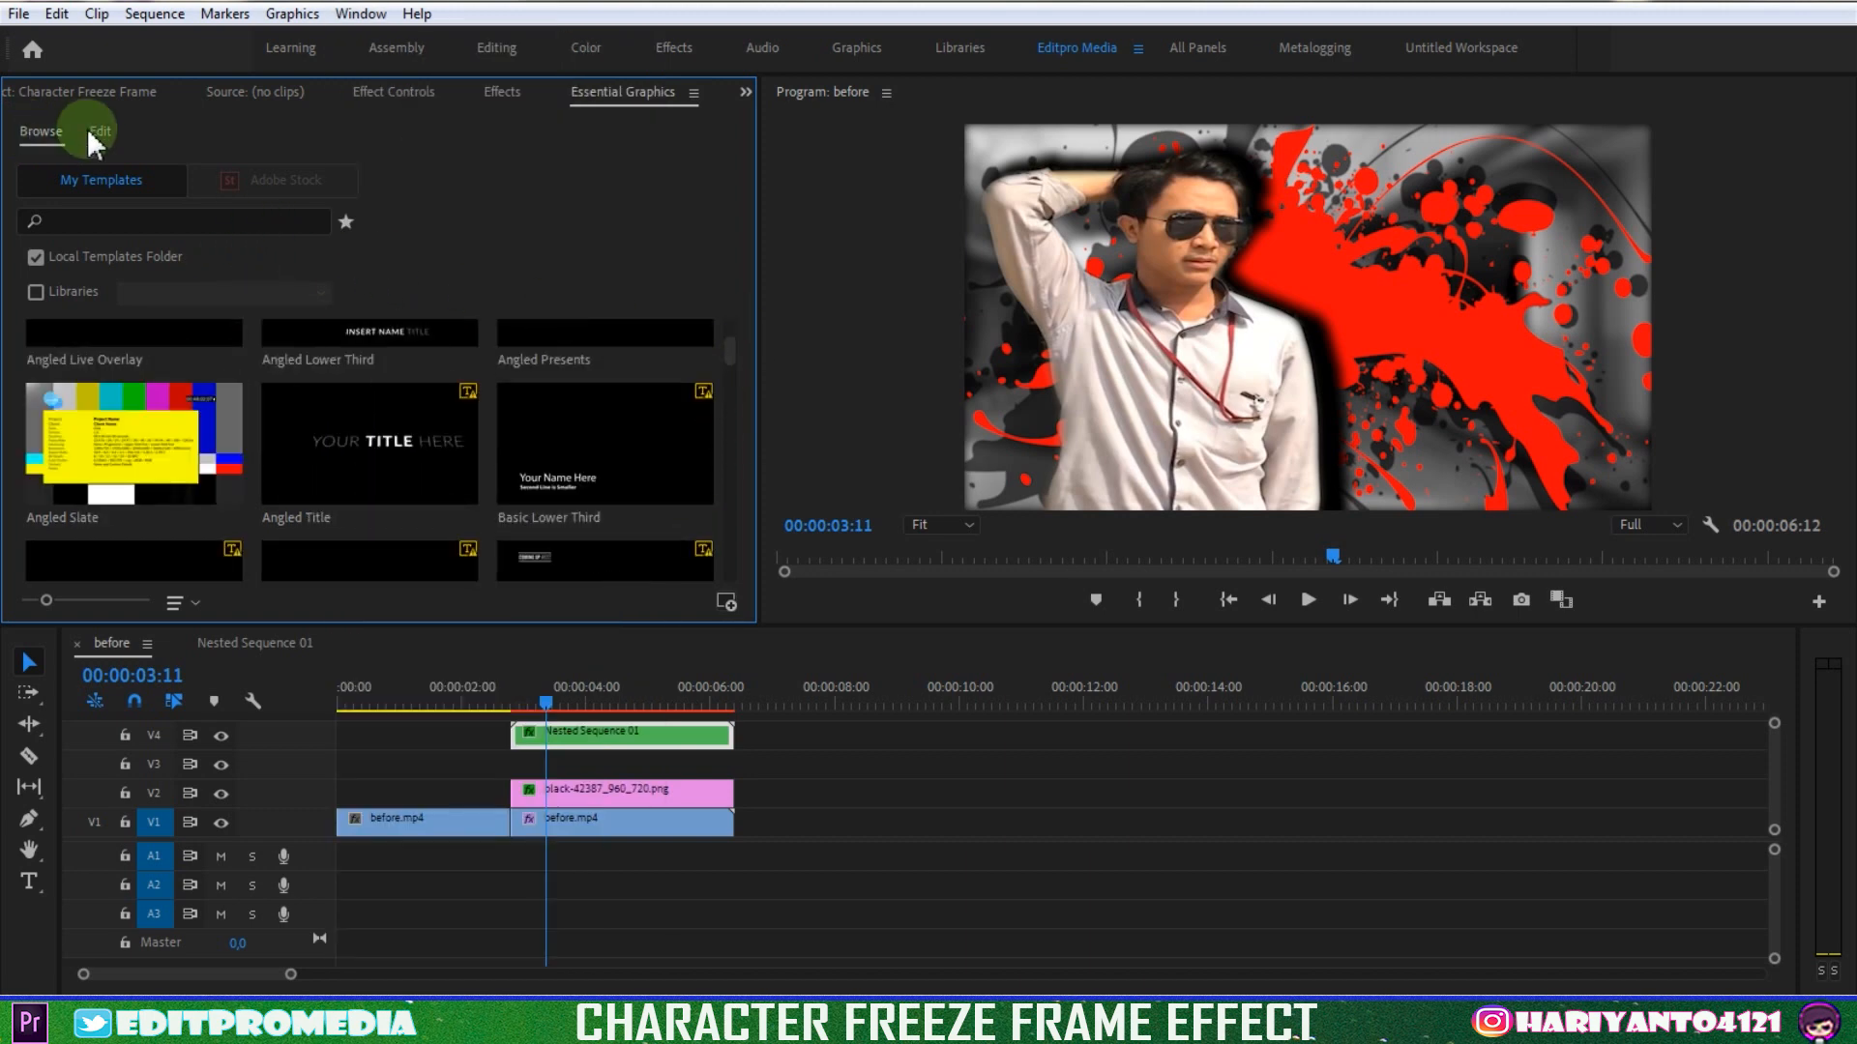
left_click(82, 221)
type("basic")
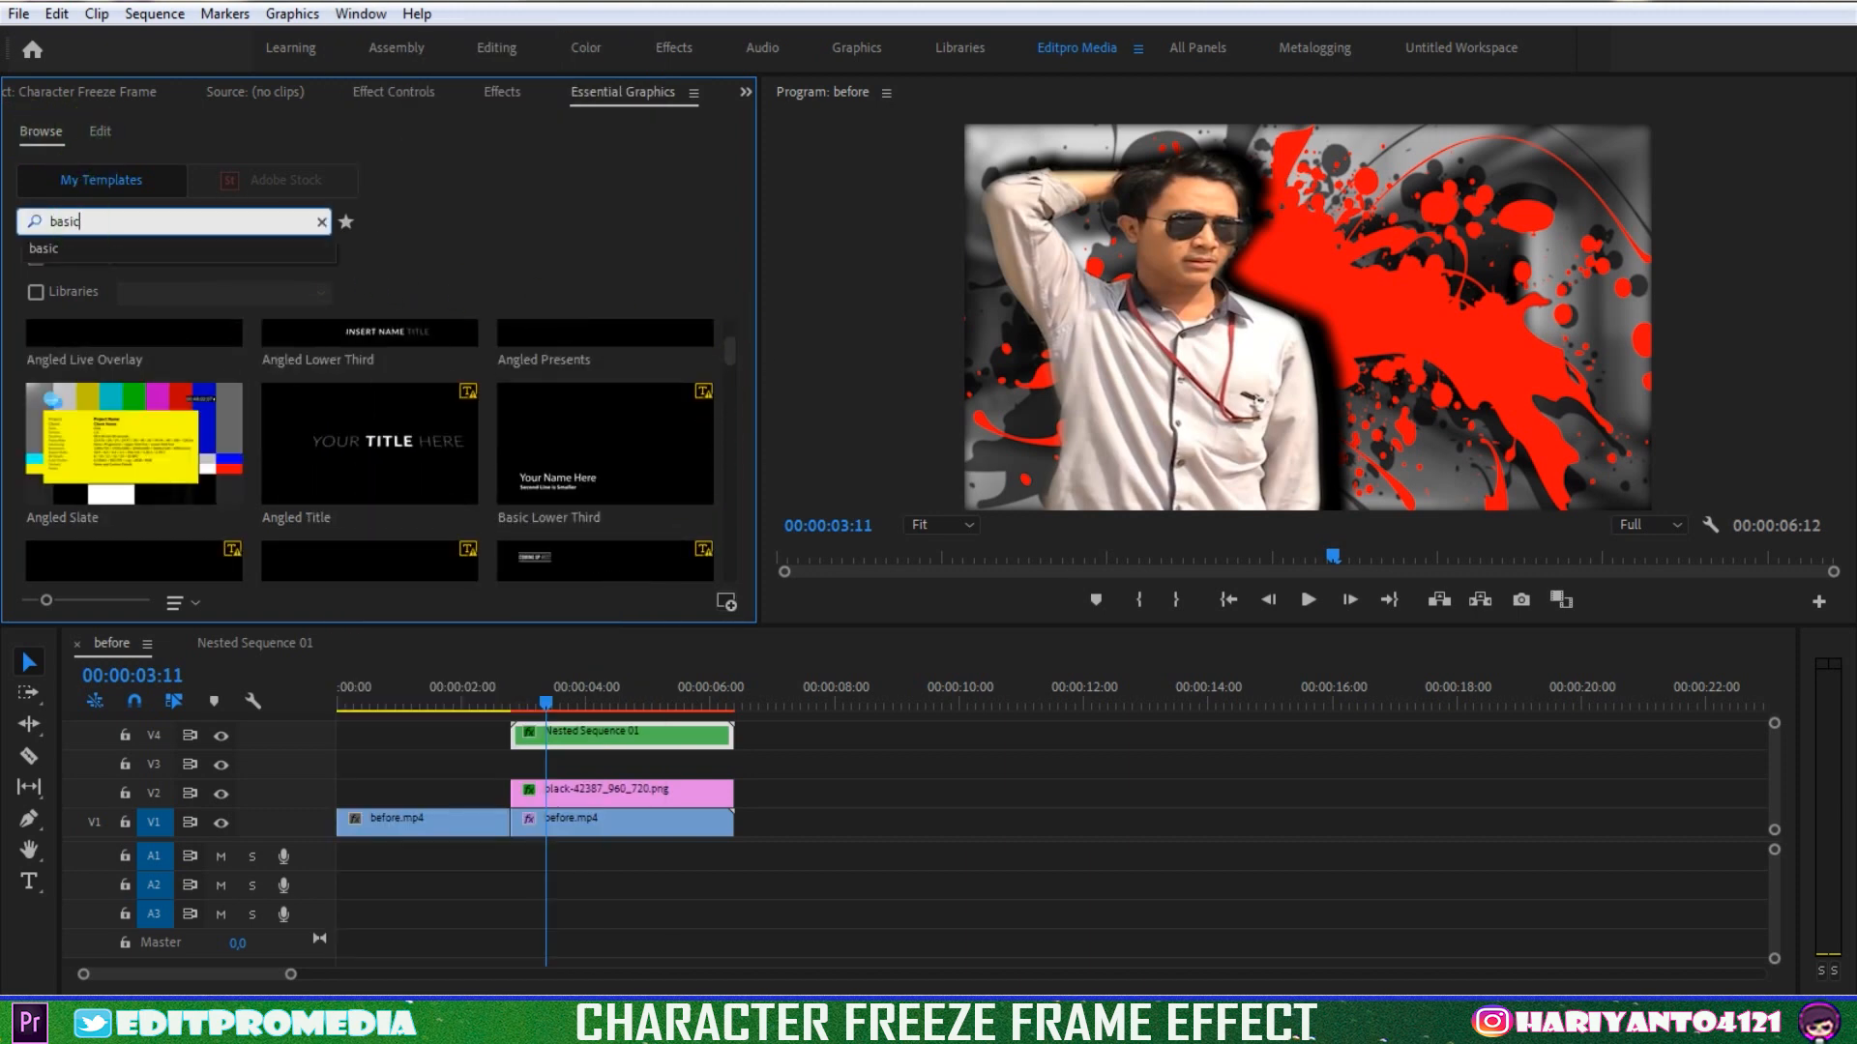
type(" title")
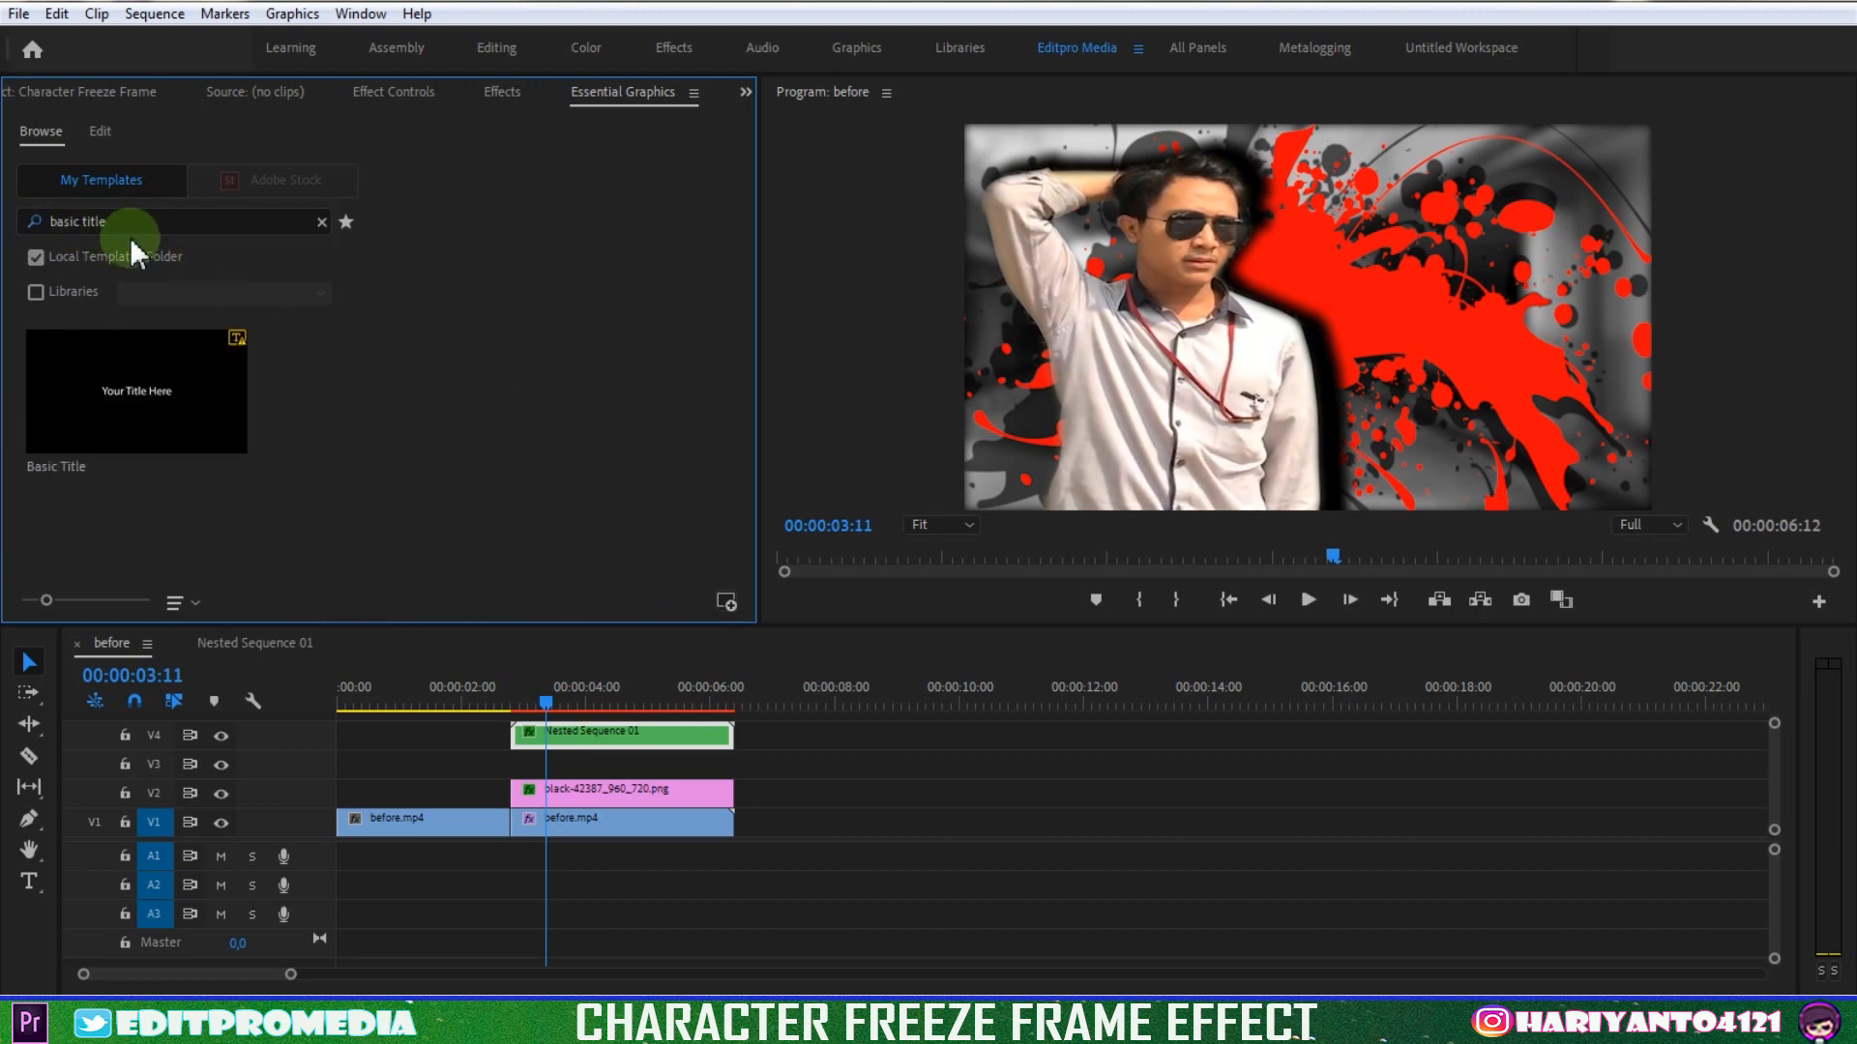
left_click(123, 379)
left_click_drag(124, 379, 512, 766)
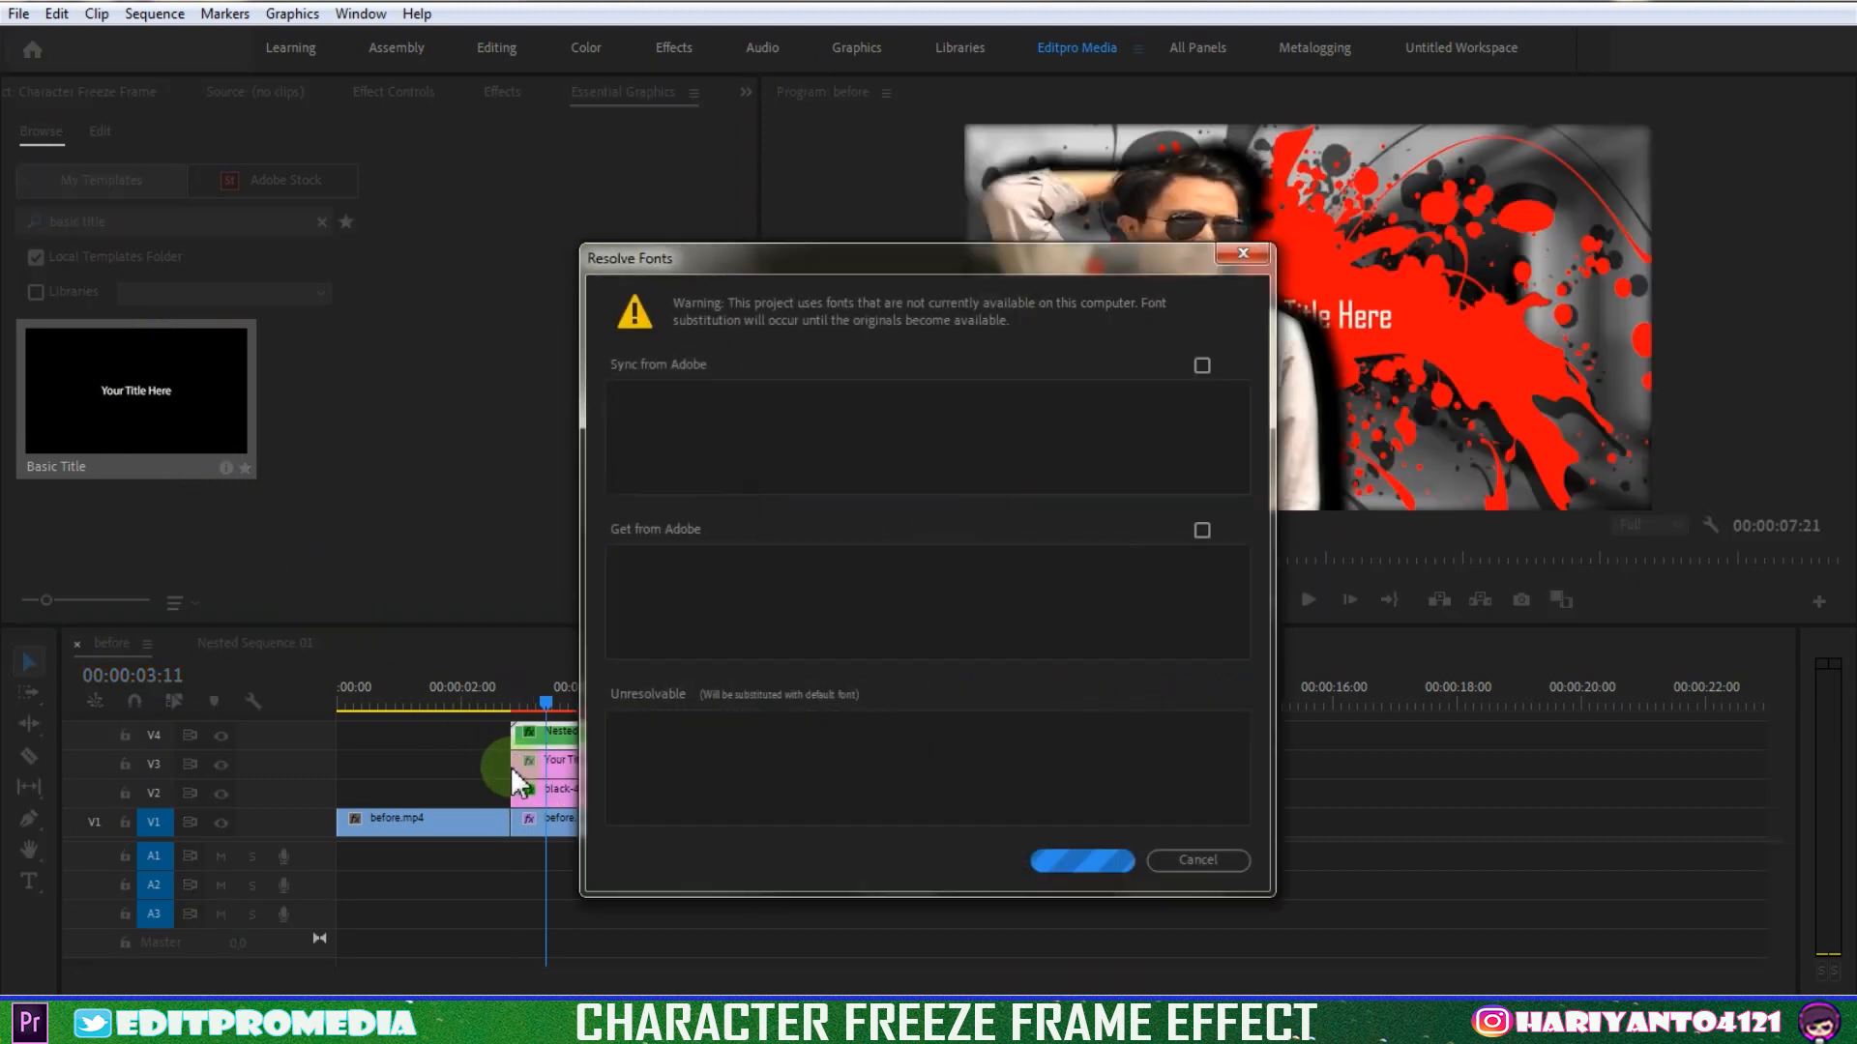
left_click(1195, 860)
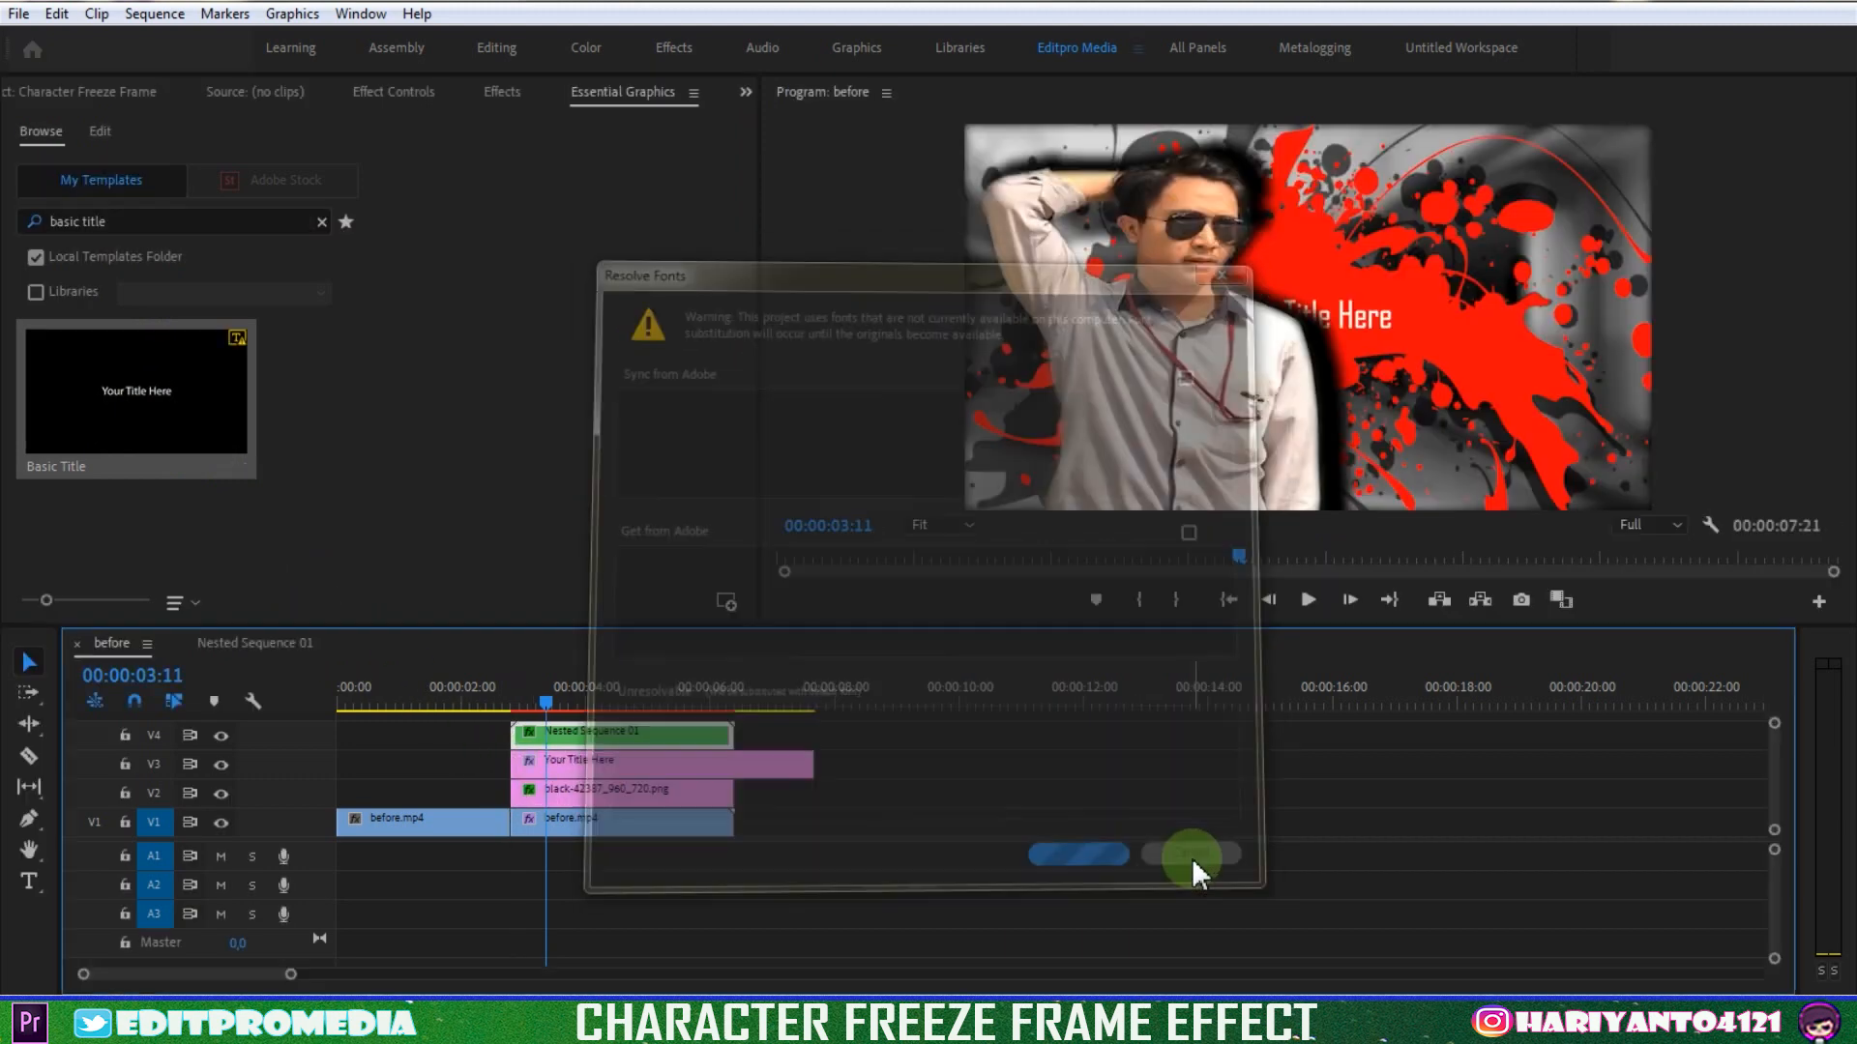
left_click_drag(812, 764, 733, 764)
Move the title text out from behind the man onto the red splash, to about 1293.9, 524.5
left_click(1364, 319)
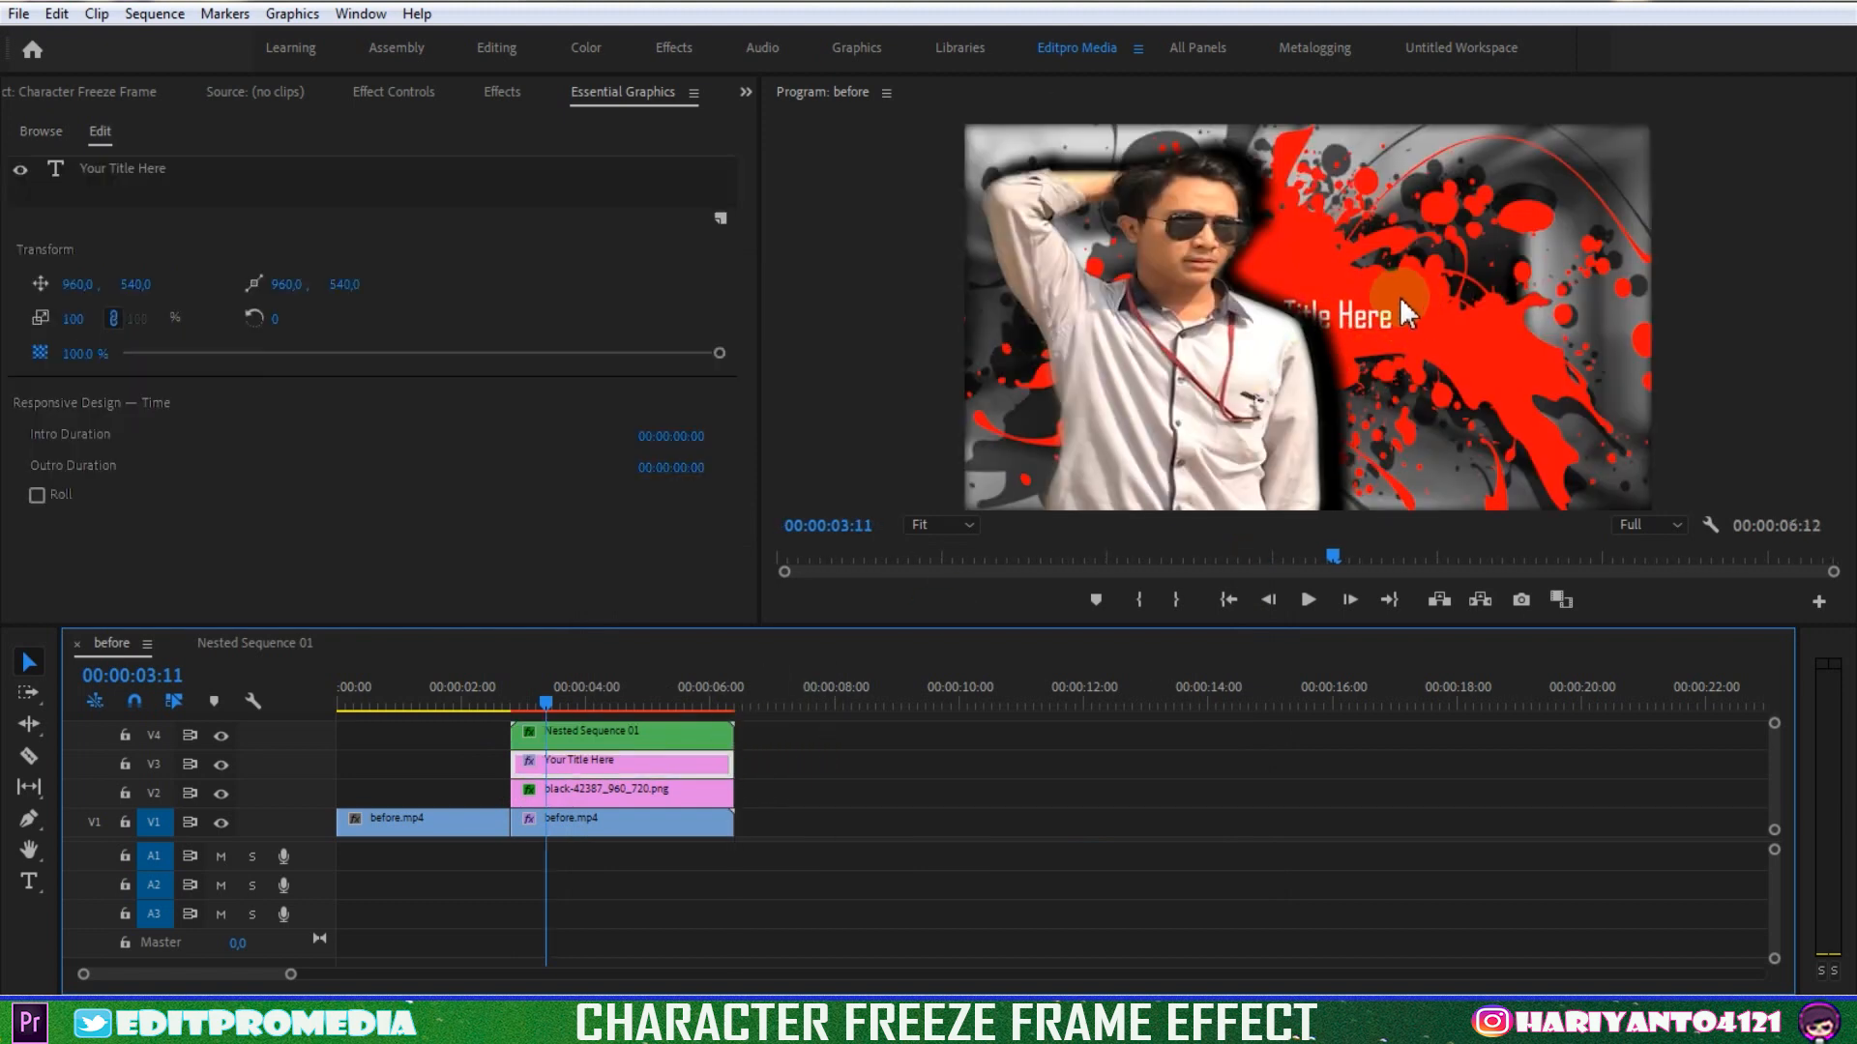
left_click(1343, 315)
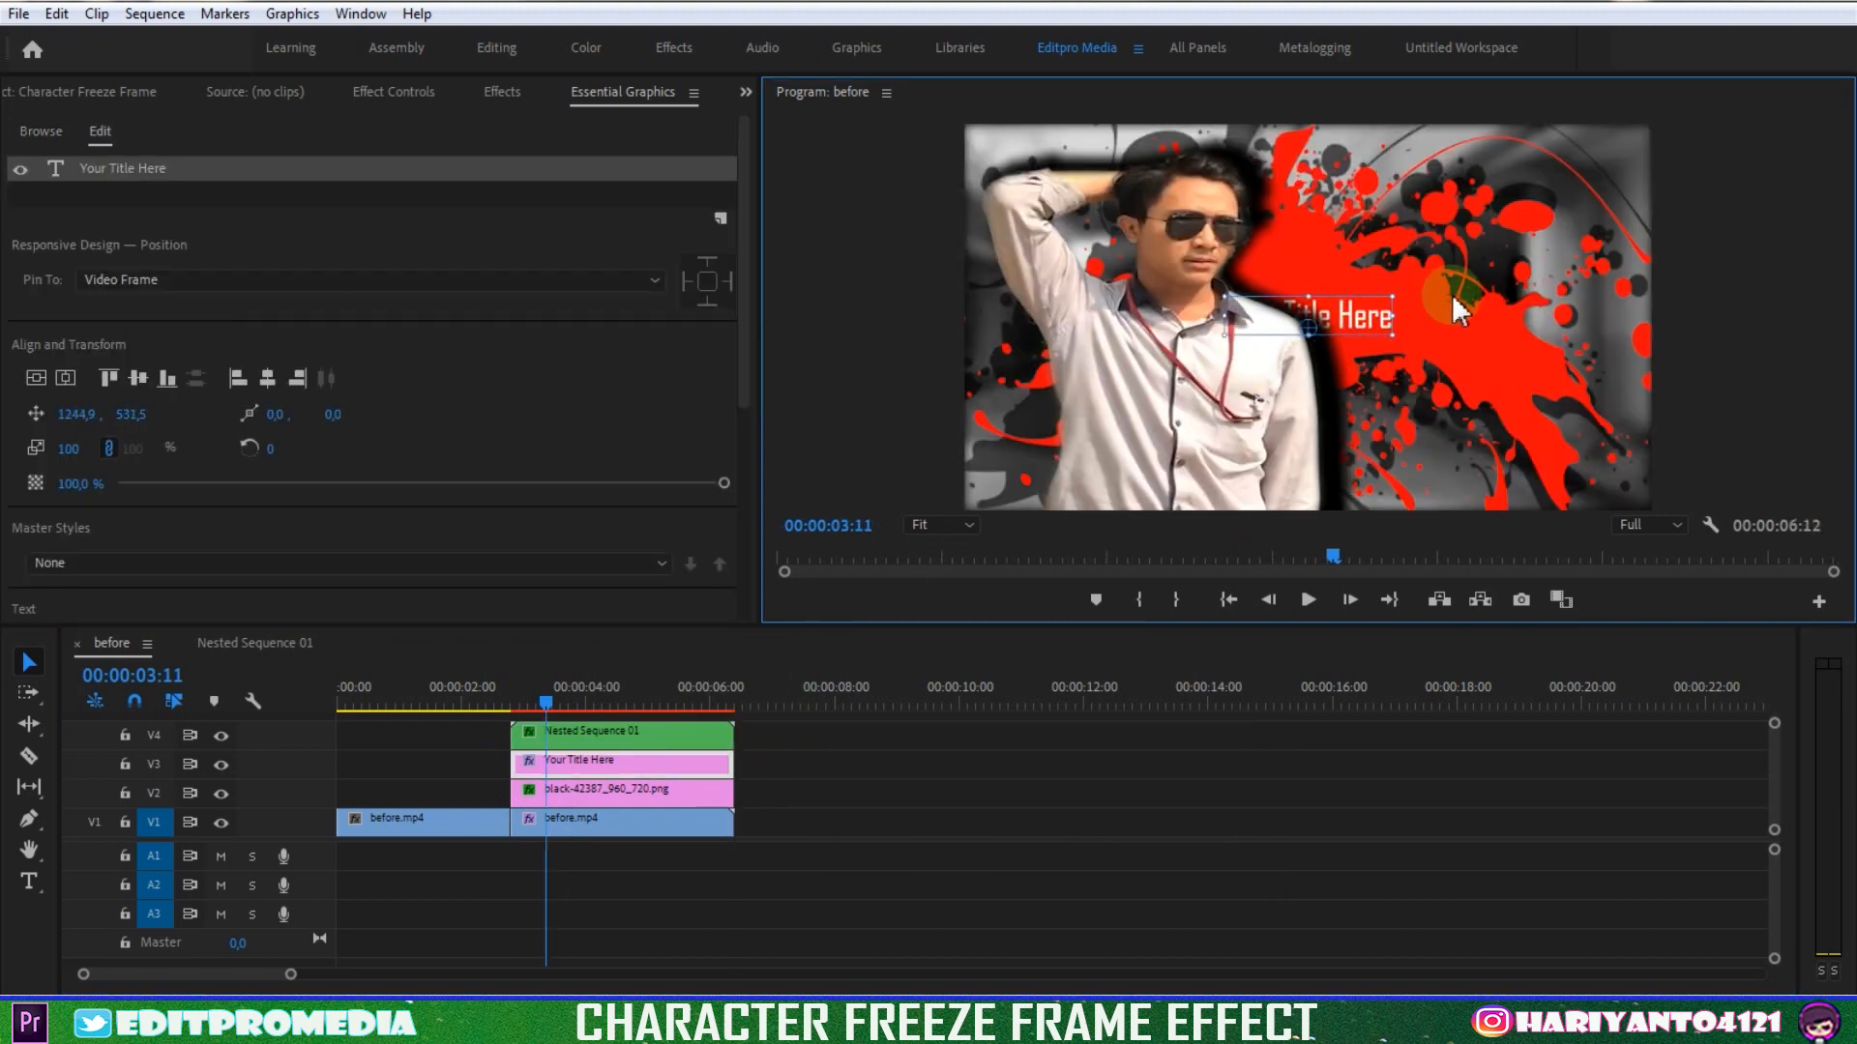
left_click_drag(1453, 299, 1466, 296)
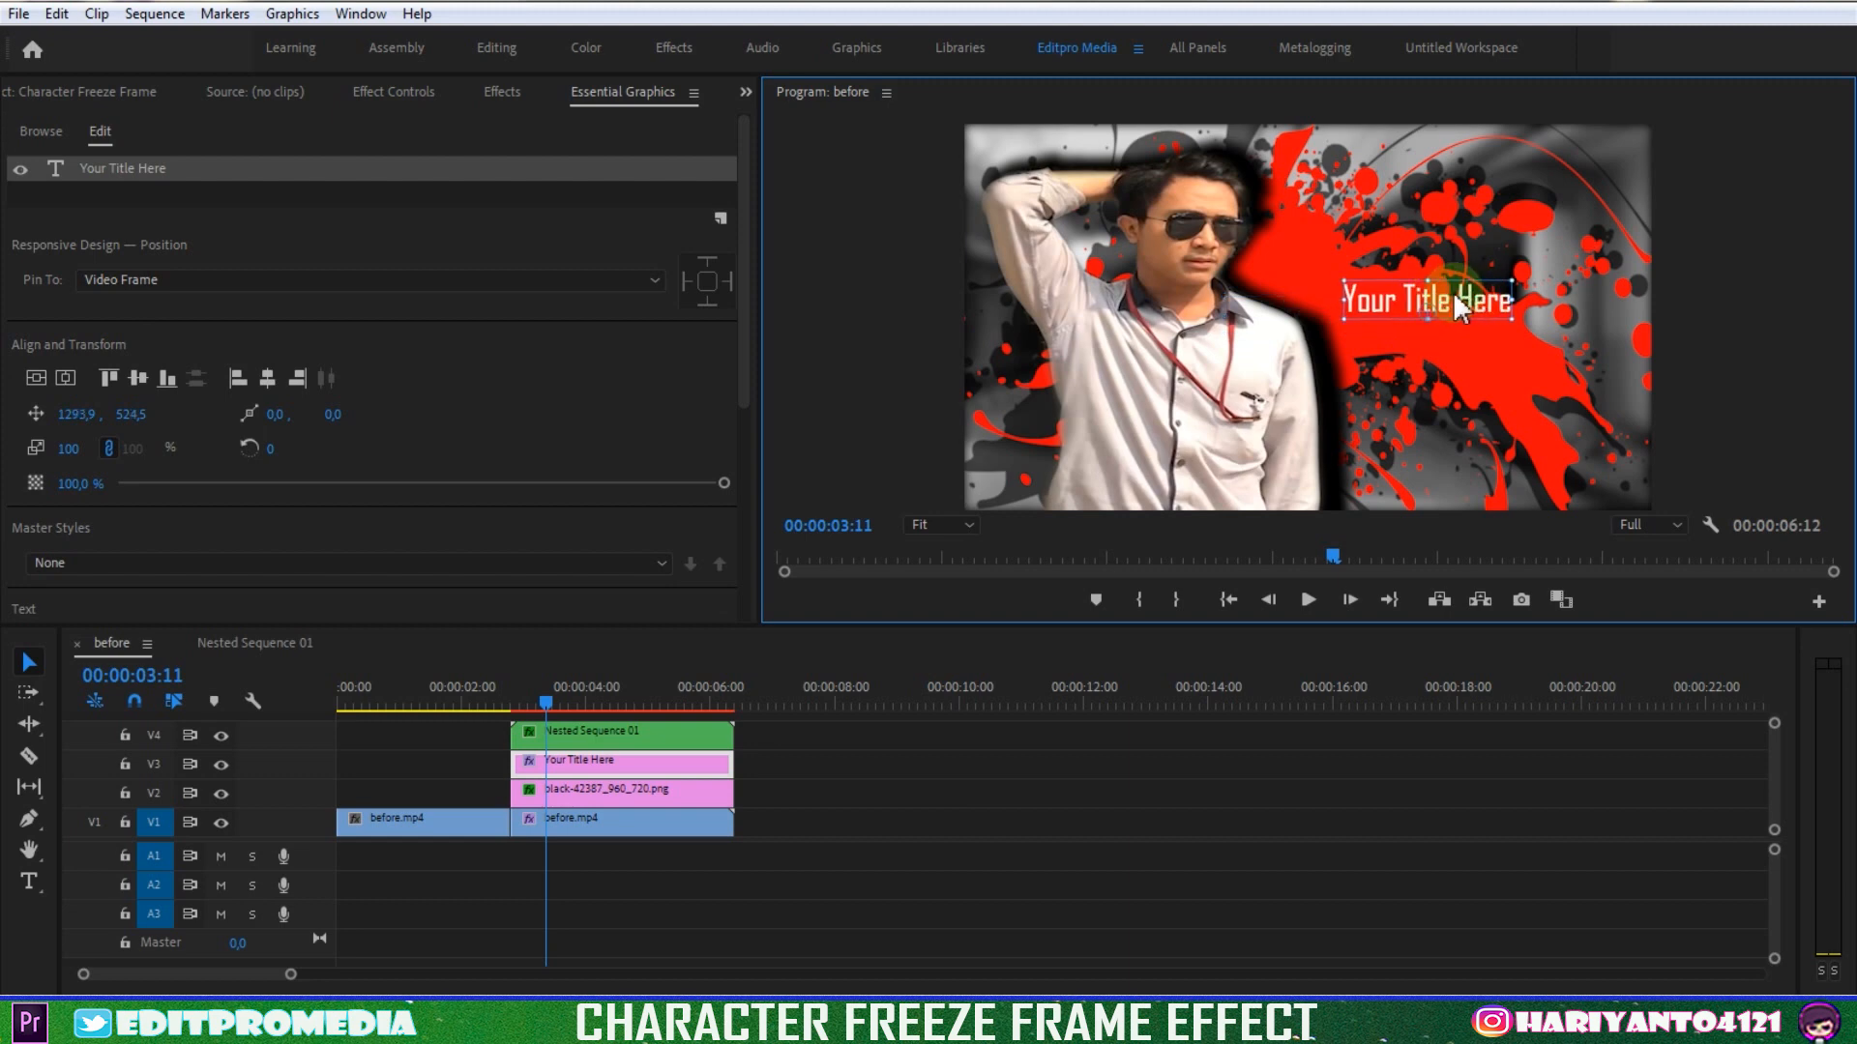
Replace the title text with "Bro..!" on the first line and the man's name on the second
key("t")
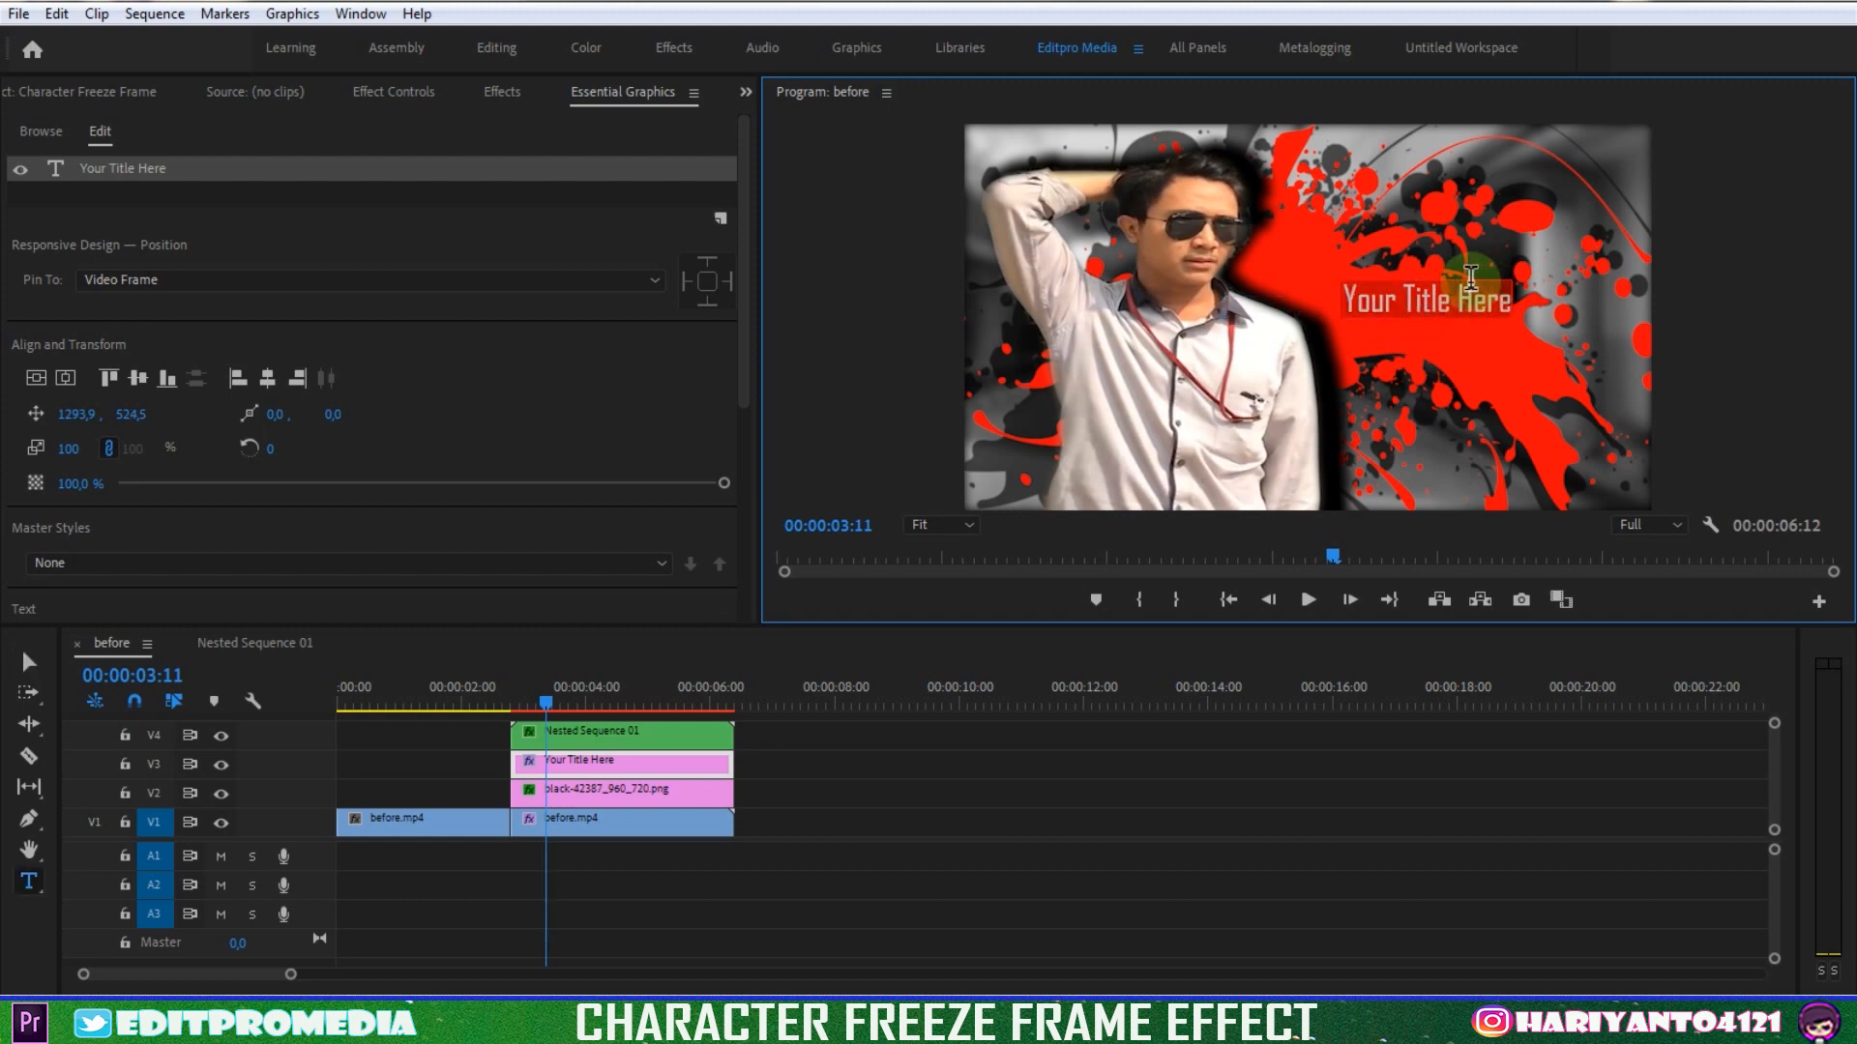
key("BackSpace")
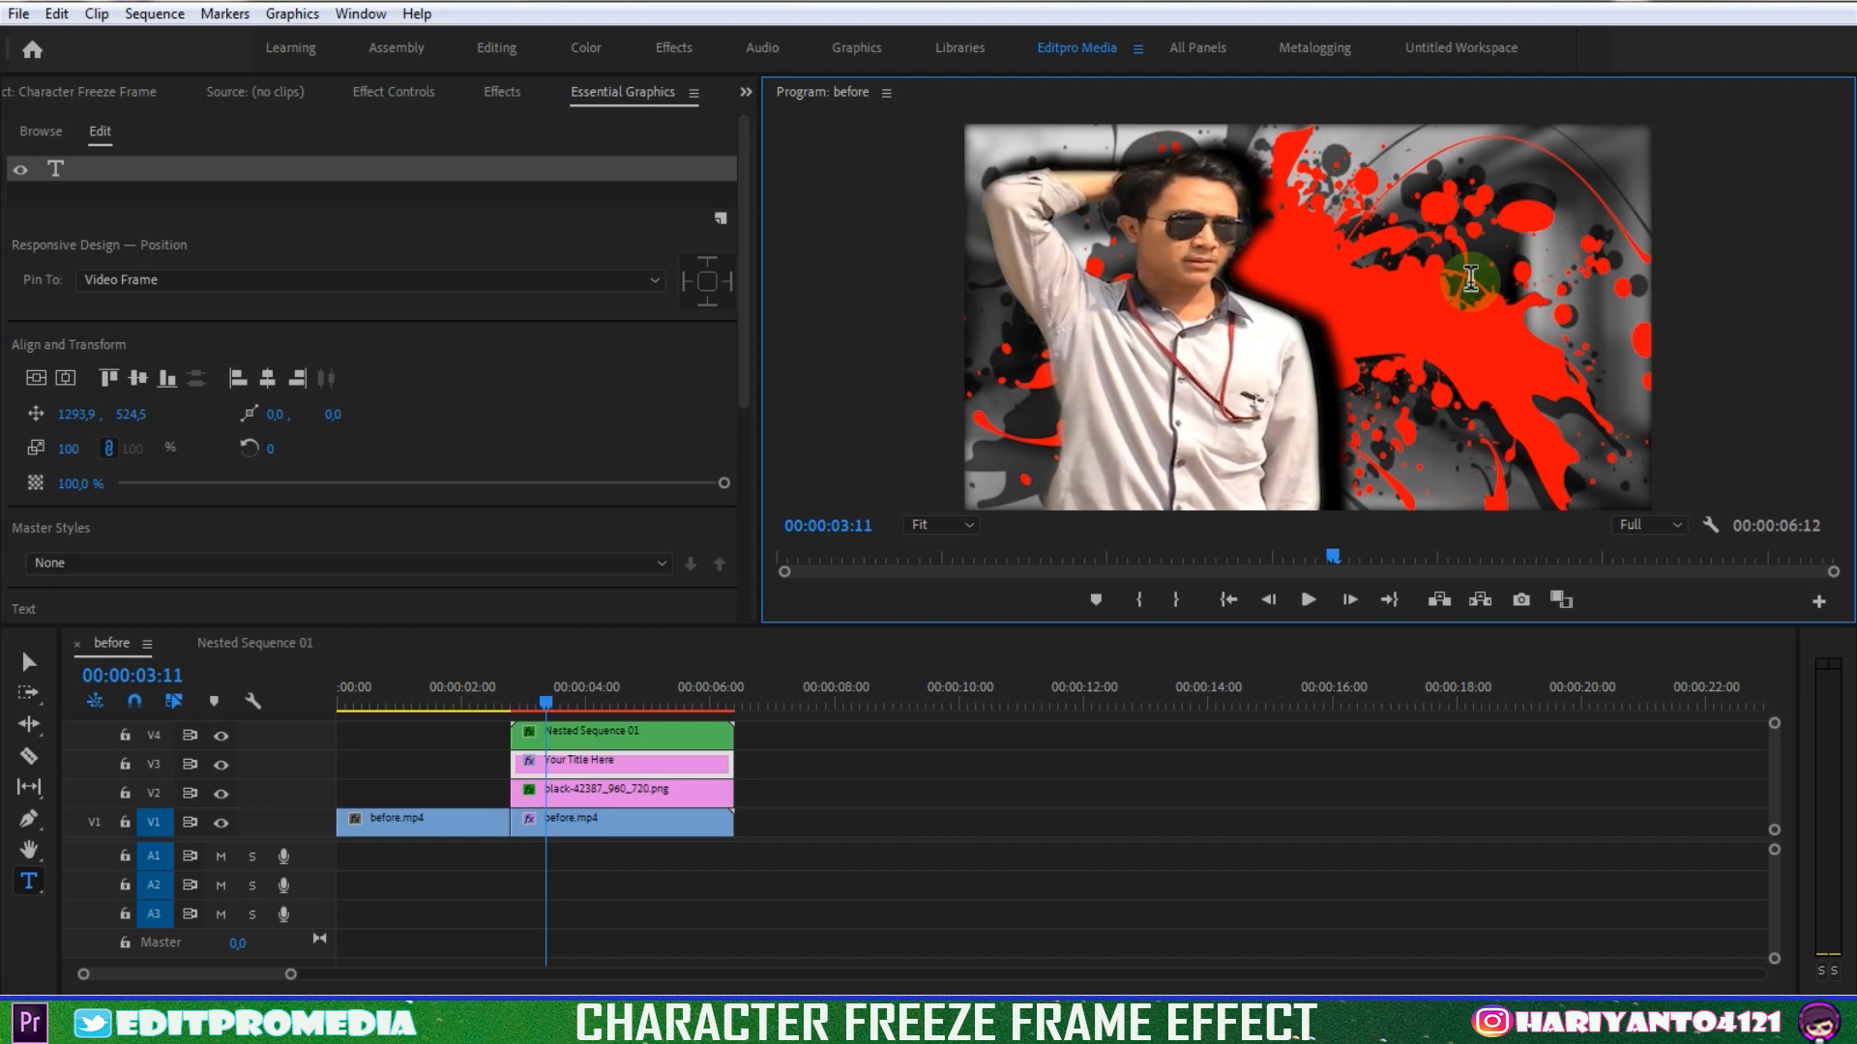
type("Bro..!")
key("Return")
type("Giwan")
key("Escape")
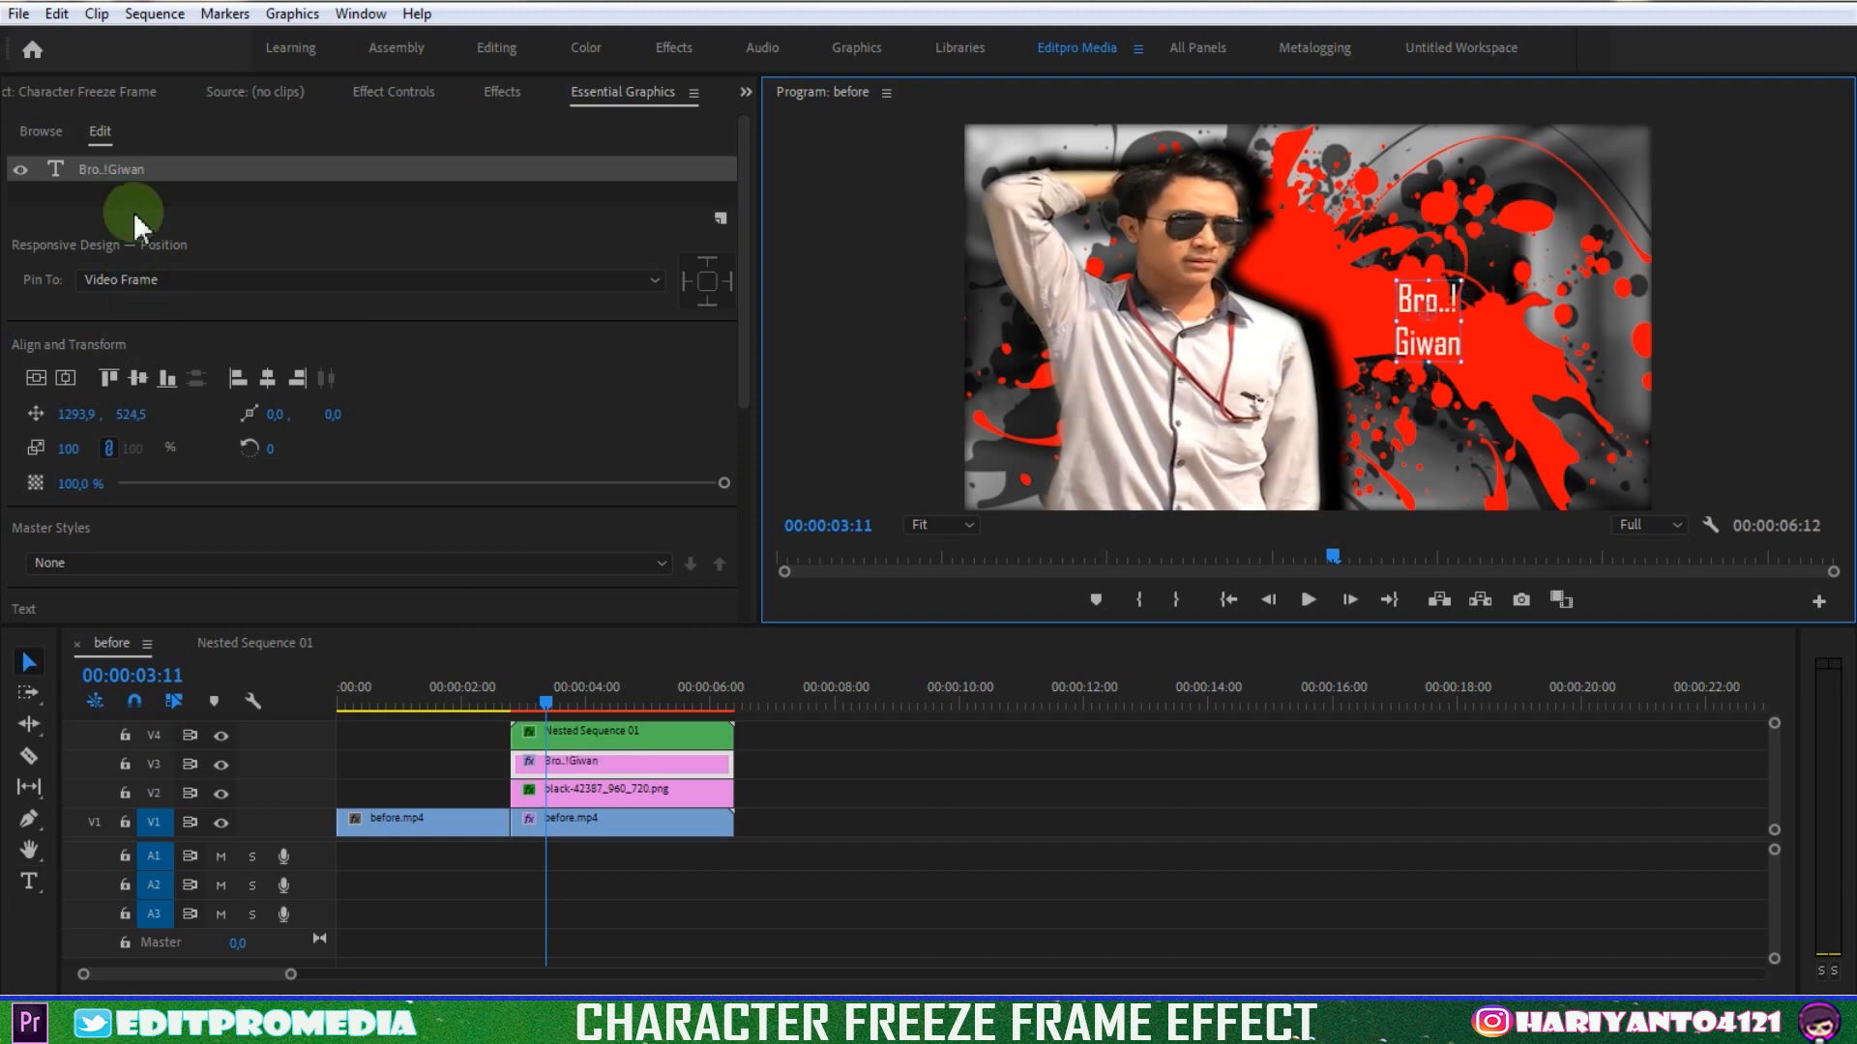
Enlarge the two-line title to scale 326 and move it over the splash to about 1397.9, 446.5
left_click(112, 129)
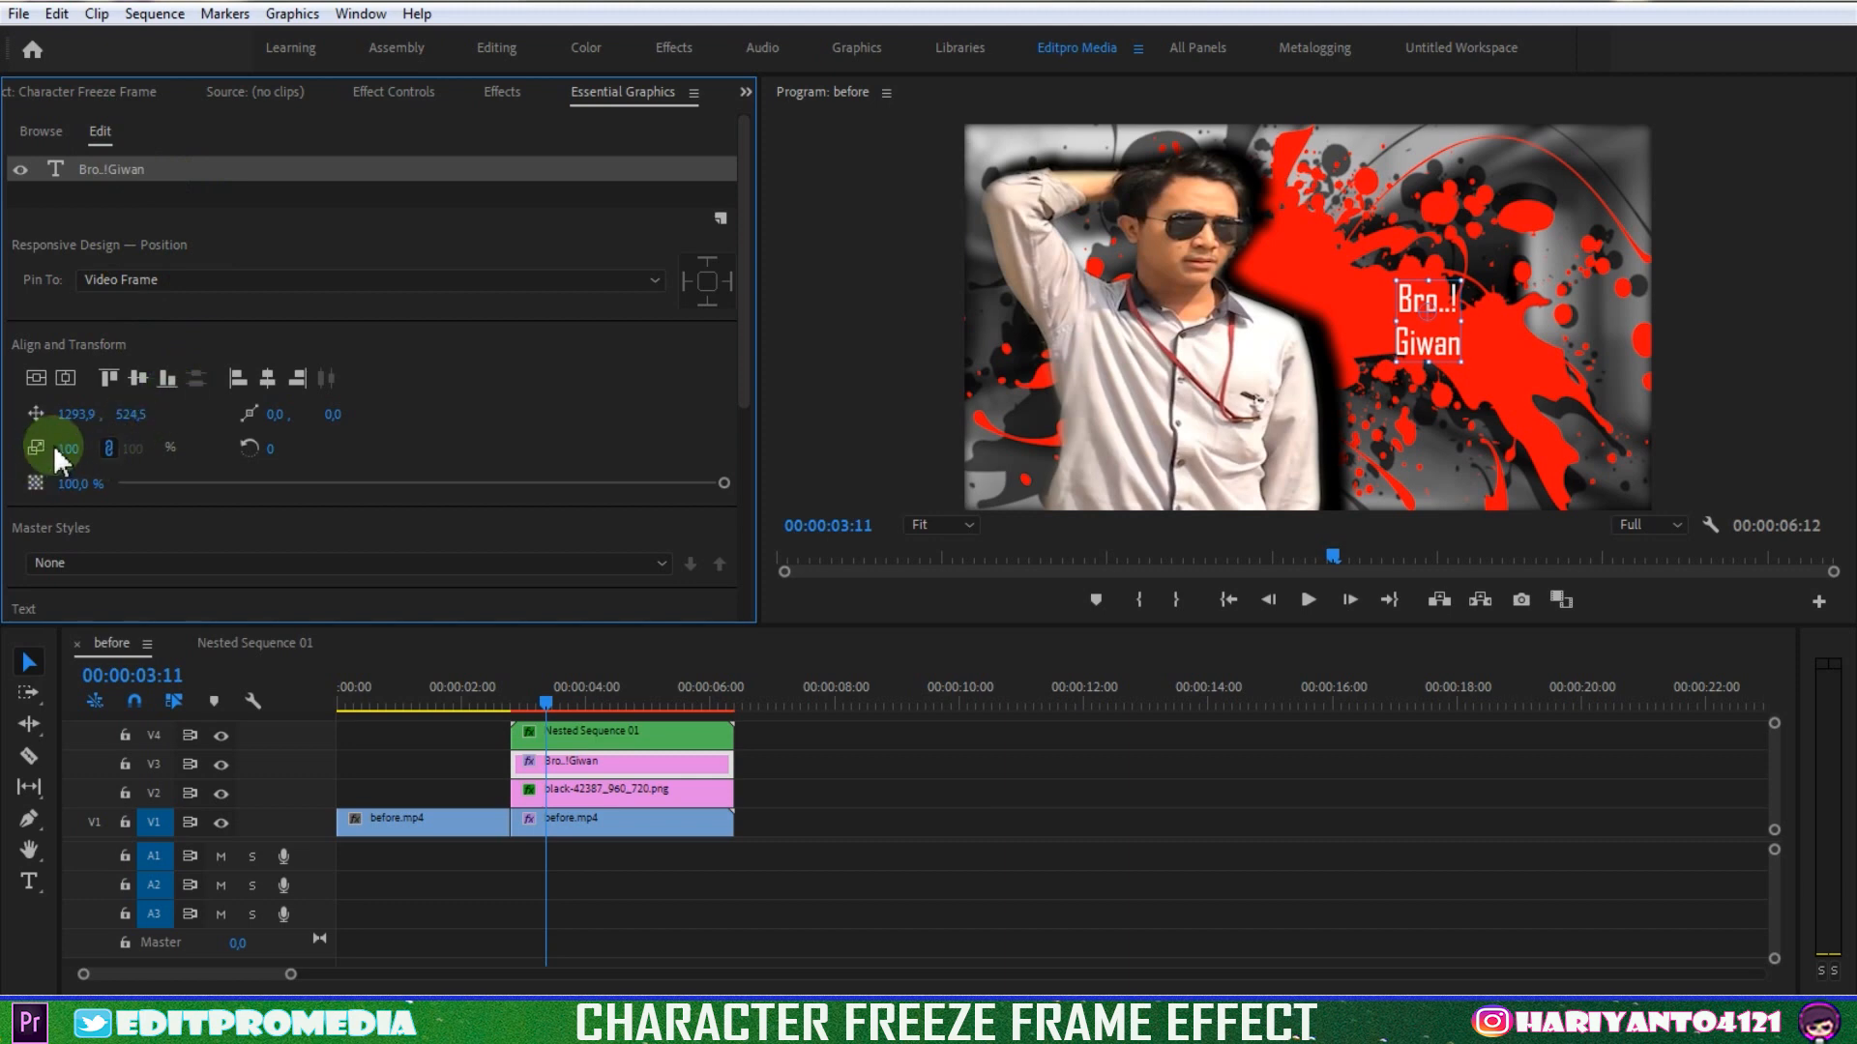
left_click_drag(66, 454, 164, 455)
left_click_drag(1428, 329, 1497, 327)
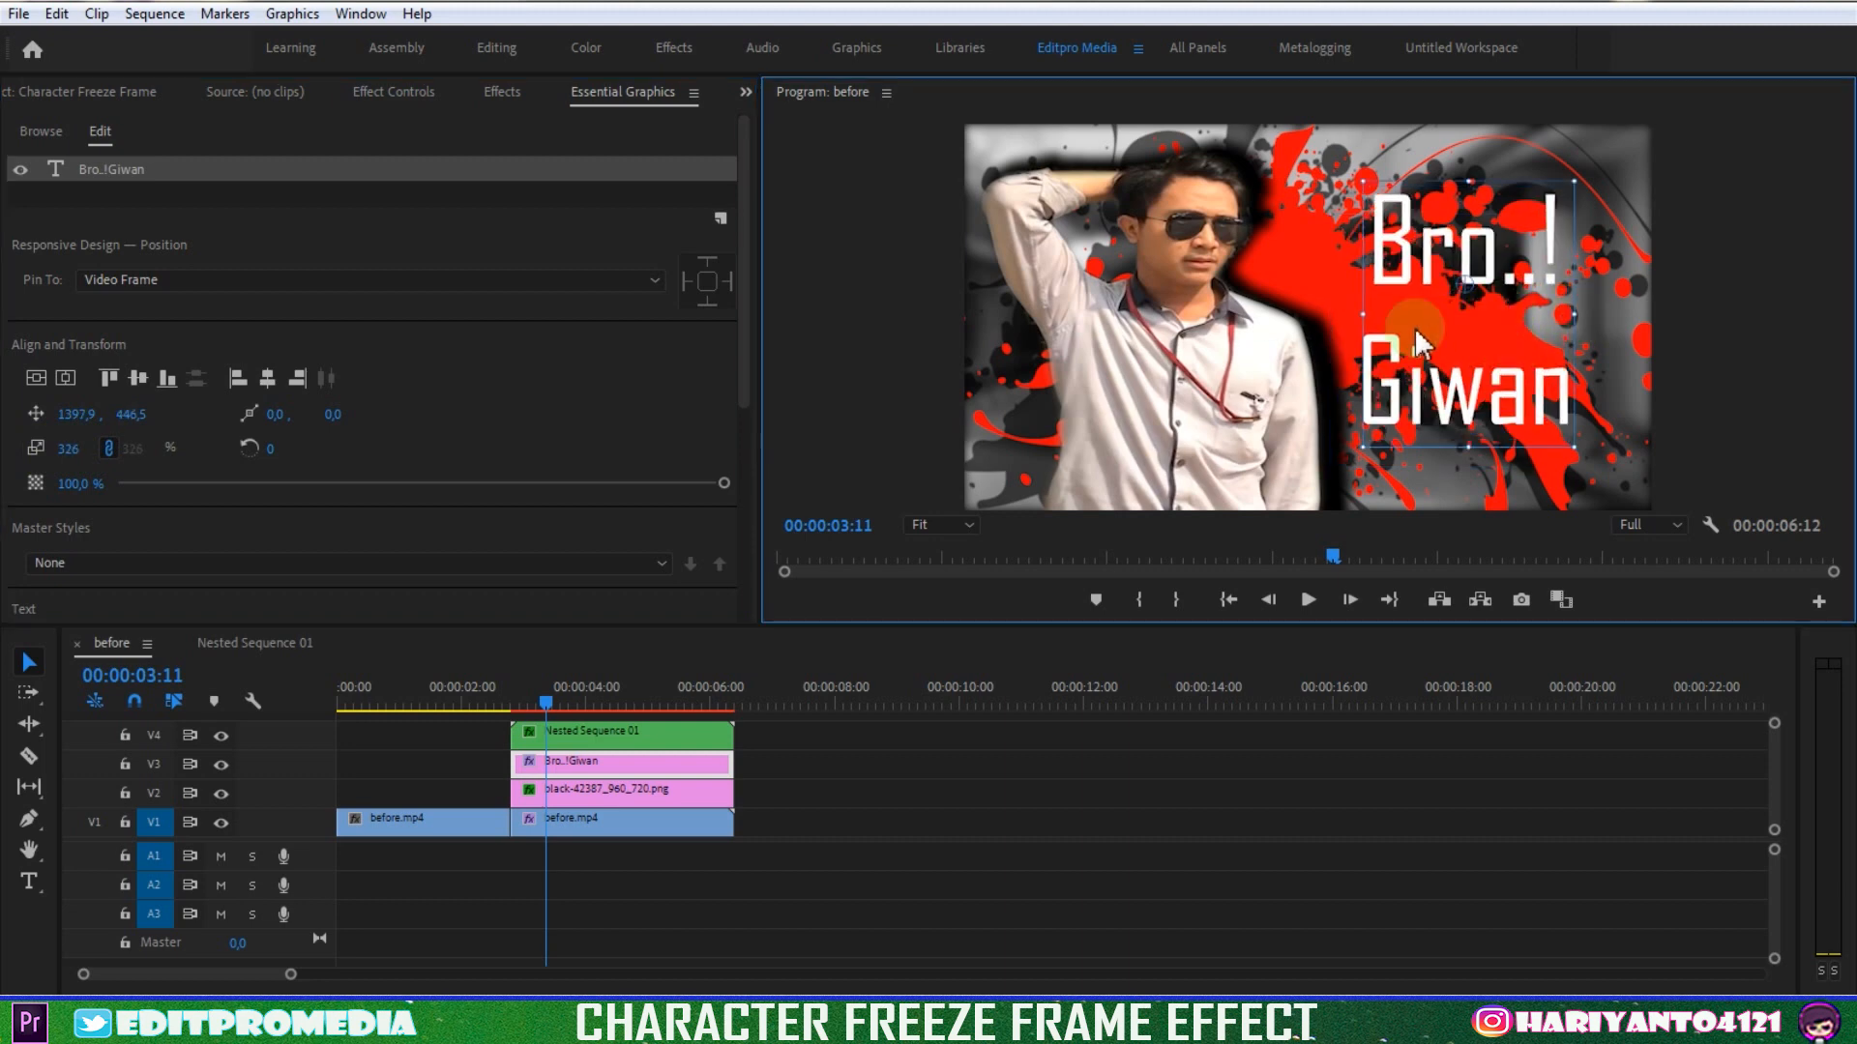
Change the title's font to Jokerman, found with the search term "jok"
left_click_drag(743, 356, 749, 504)
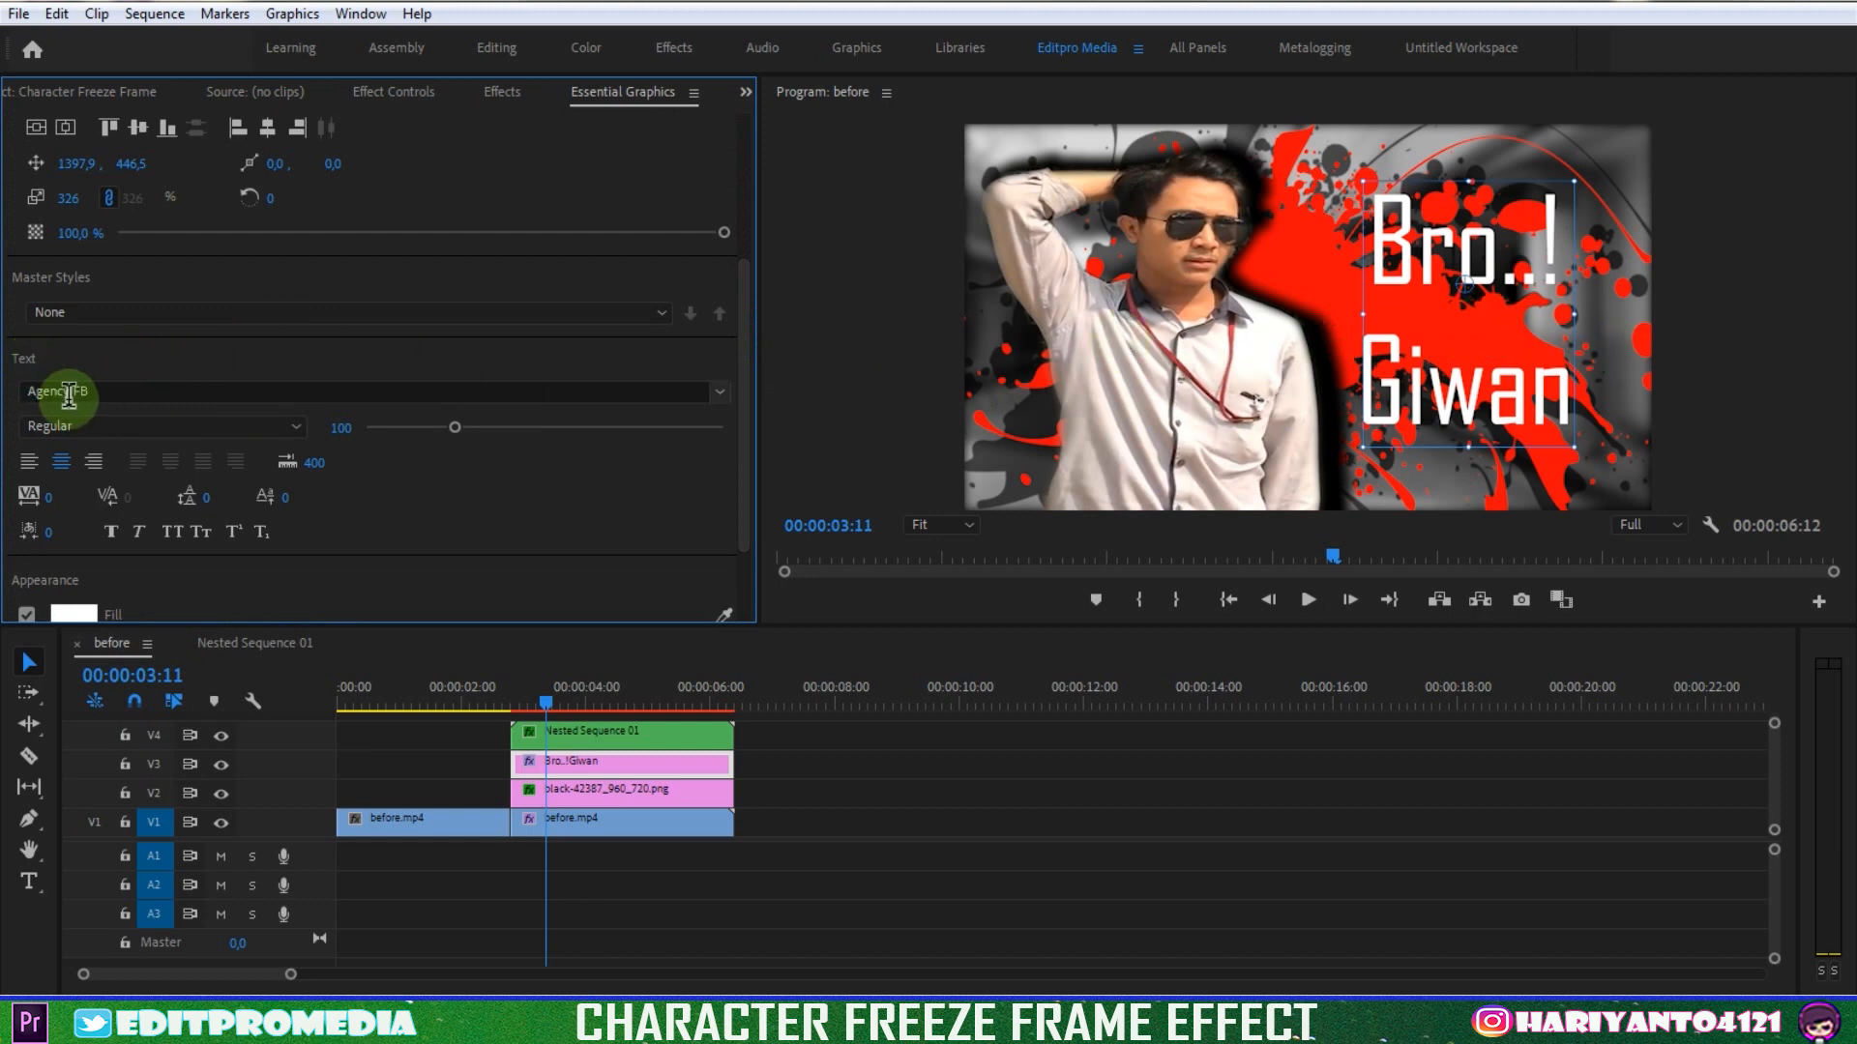
left_click(106, 391)
type("jok")
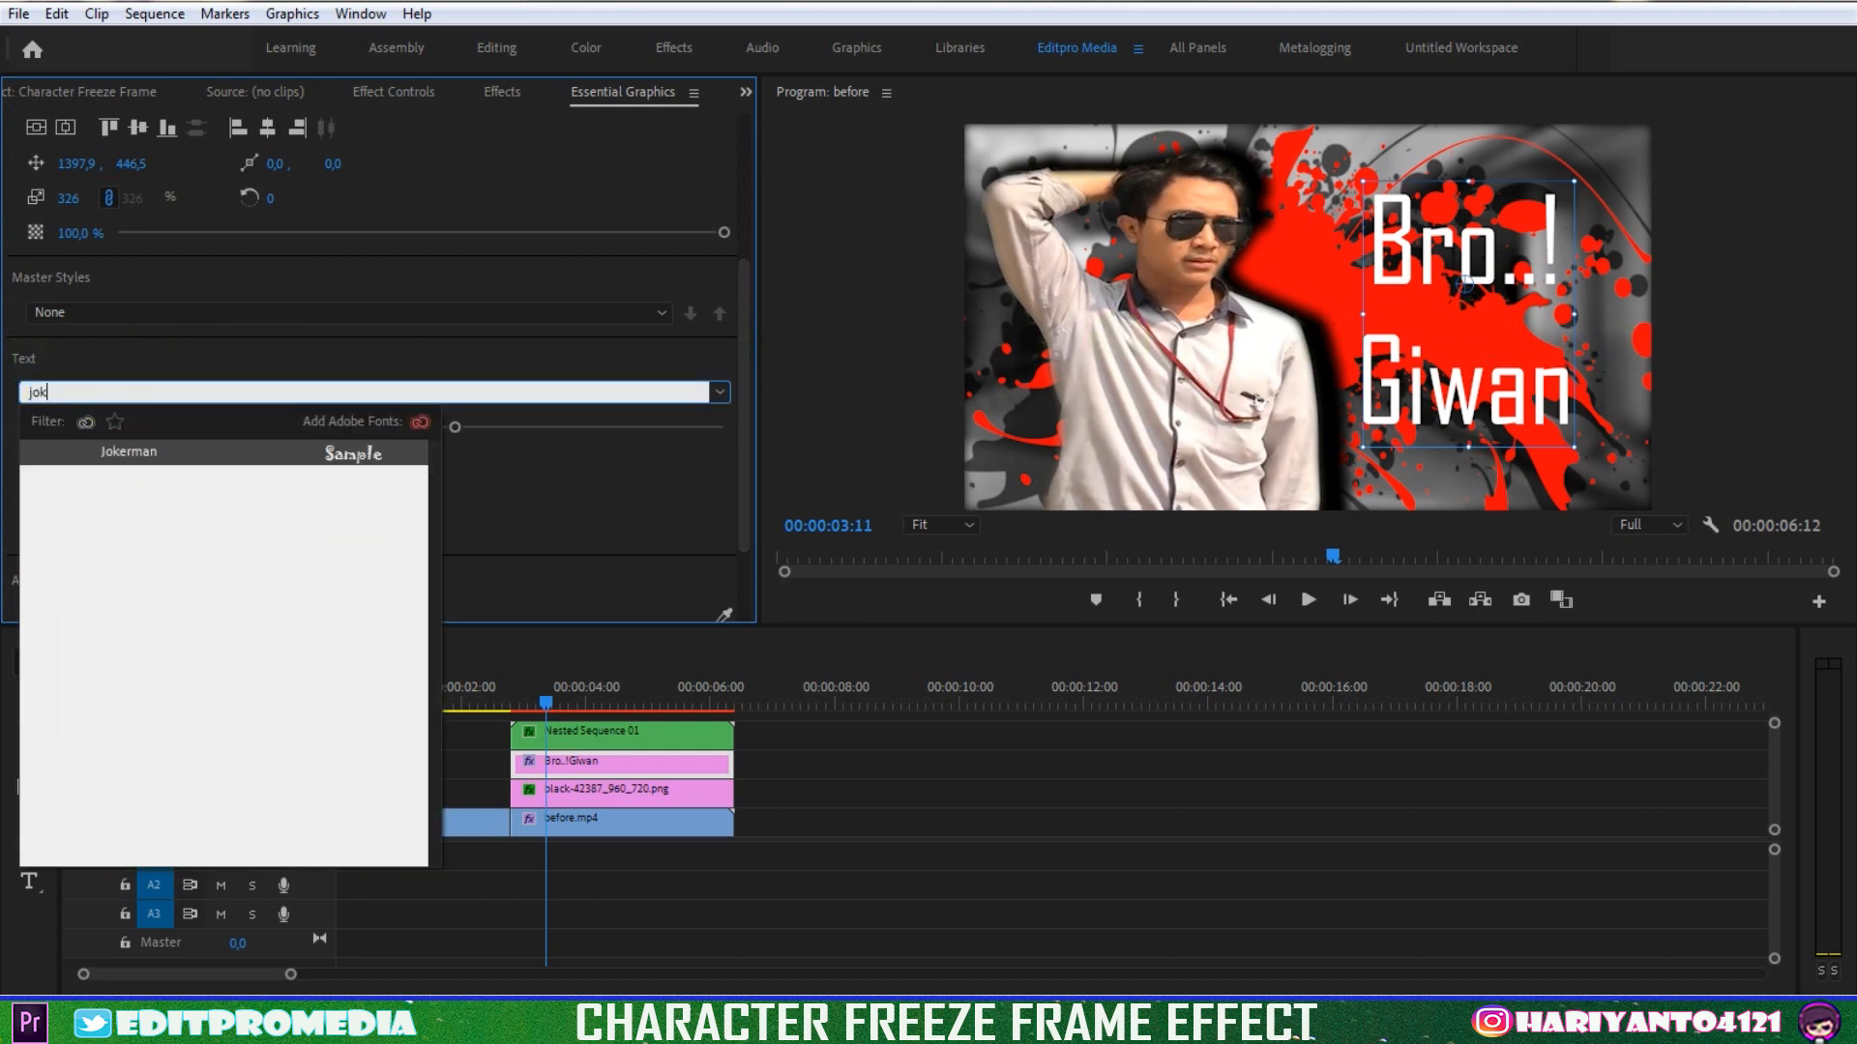
left_click(135, 451)
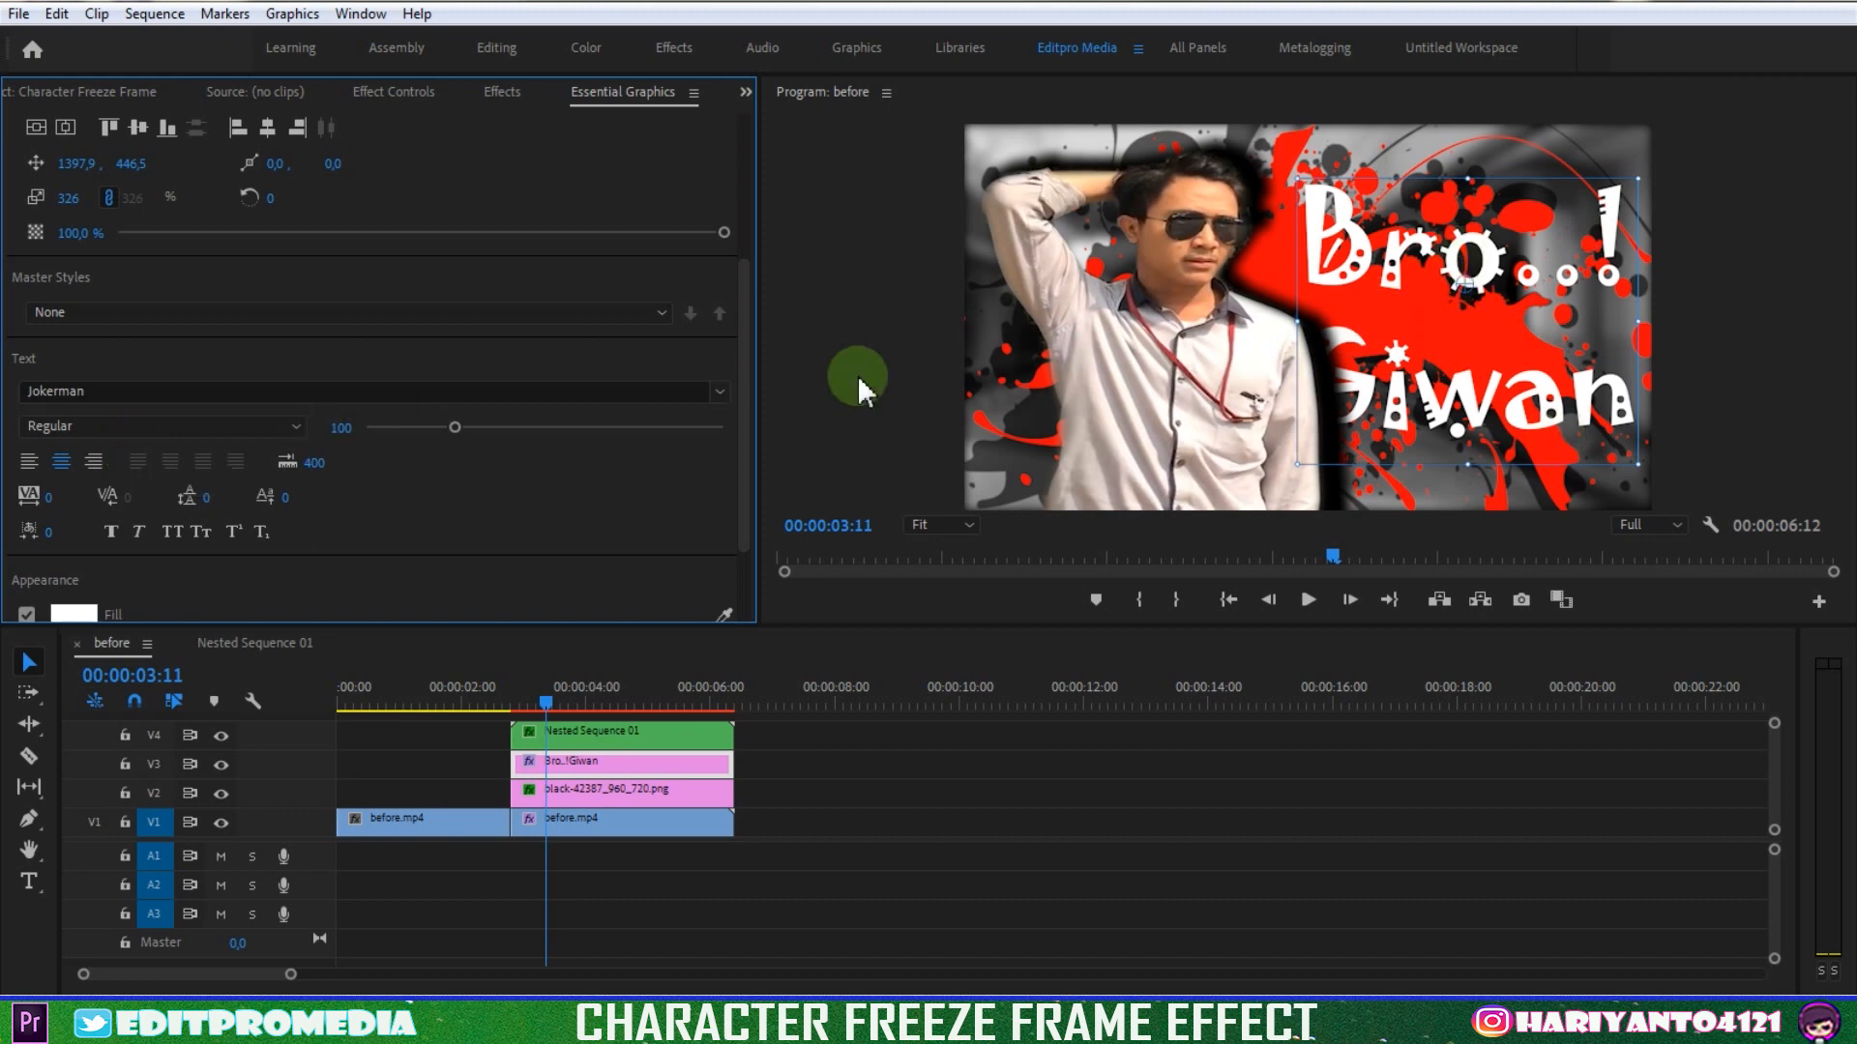
Tilt the title to -10°, reduce its scale to 250, and set horizontal position 1428.9 and horizontal anchor point -5
left_click_drag(746, 414, 775, 307)
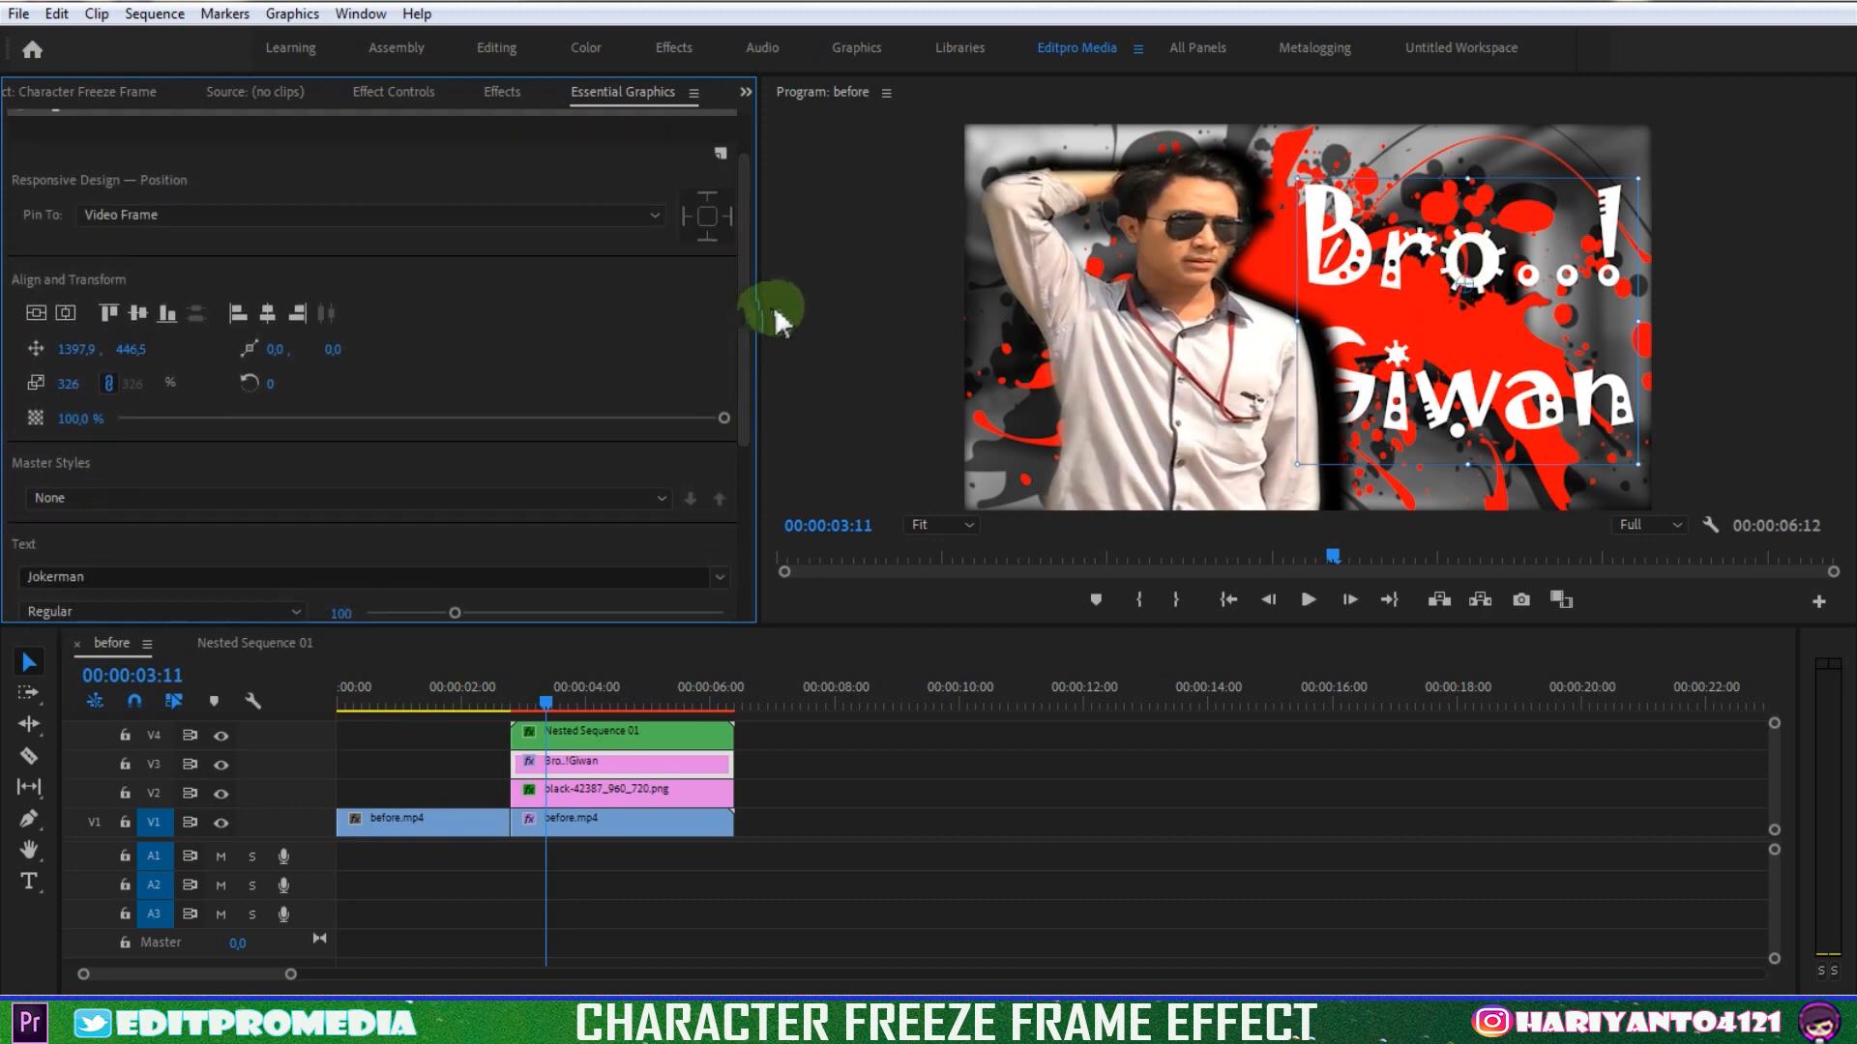
left_click_drag(1642, 155, 1650, 103)
mouse_move(68, 384)
left_mouse_down()
mouse_move(74, 367)
mouse_move(24, 352)
mouse_move(58, 352)
left_mouse_up()
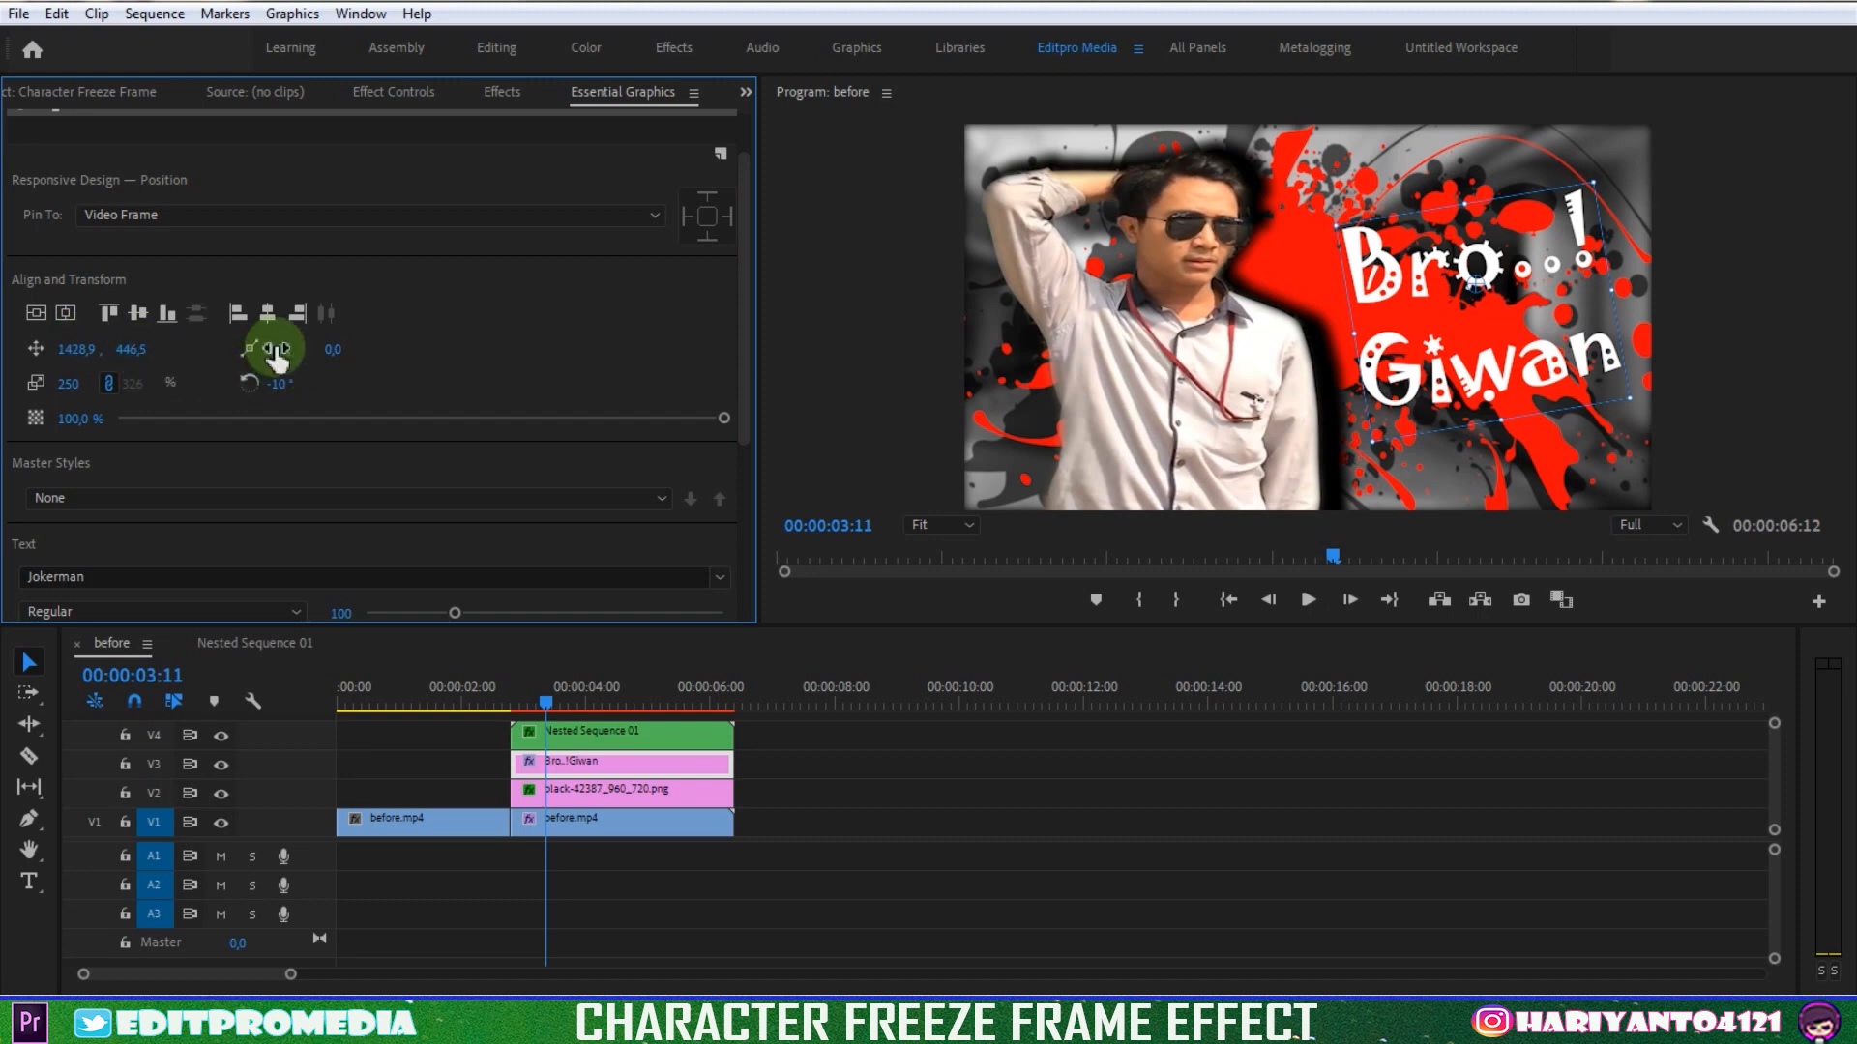
left_click_drag(275, 350, 250, 349)
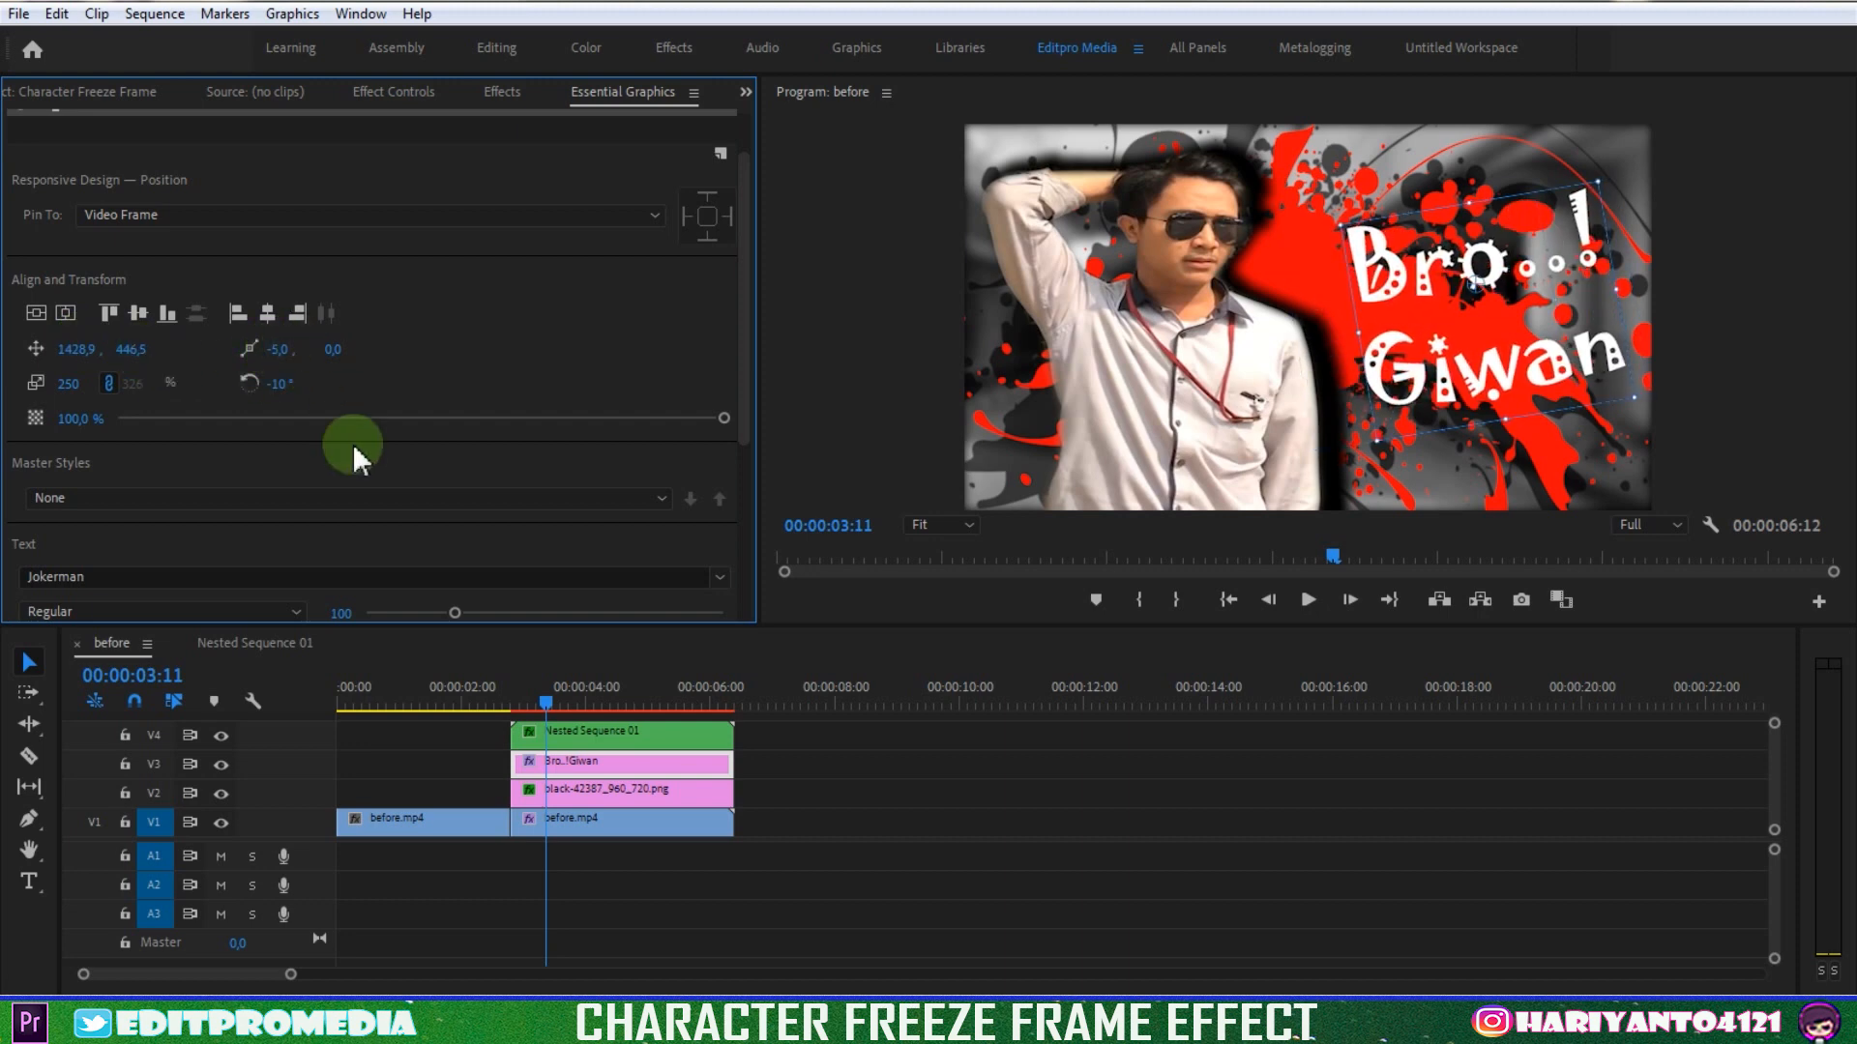
Keep the title's fill white and add a very dark red stroke with a width of 14
left_click_drag(747, 263, 745, 503)
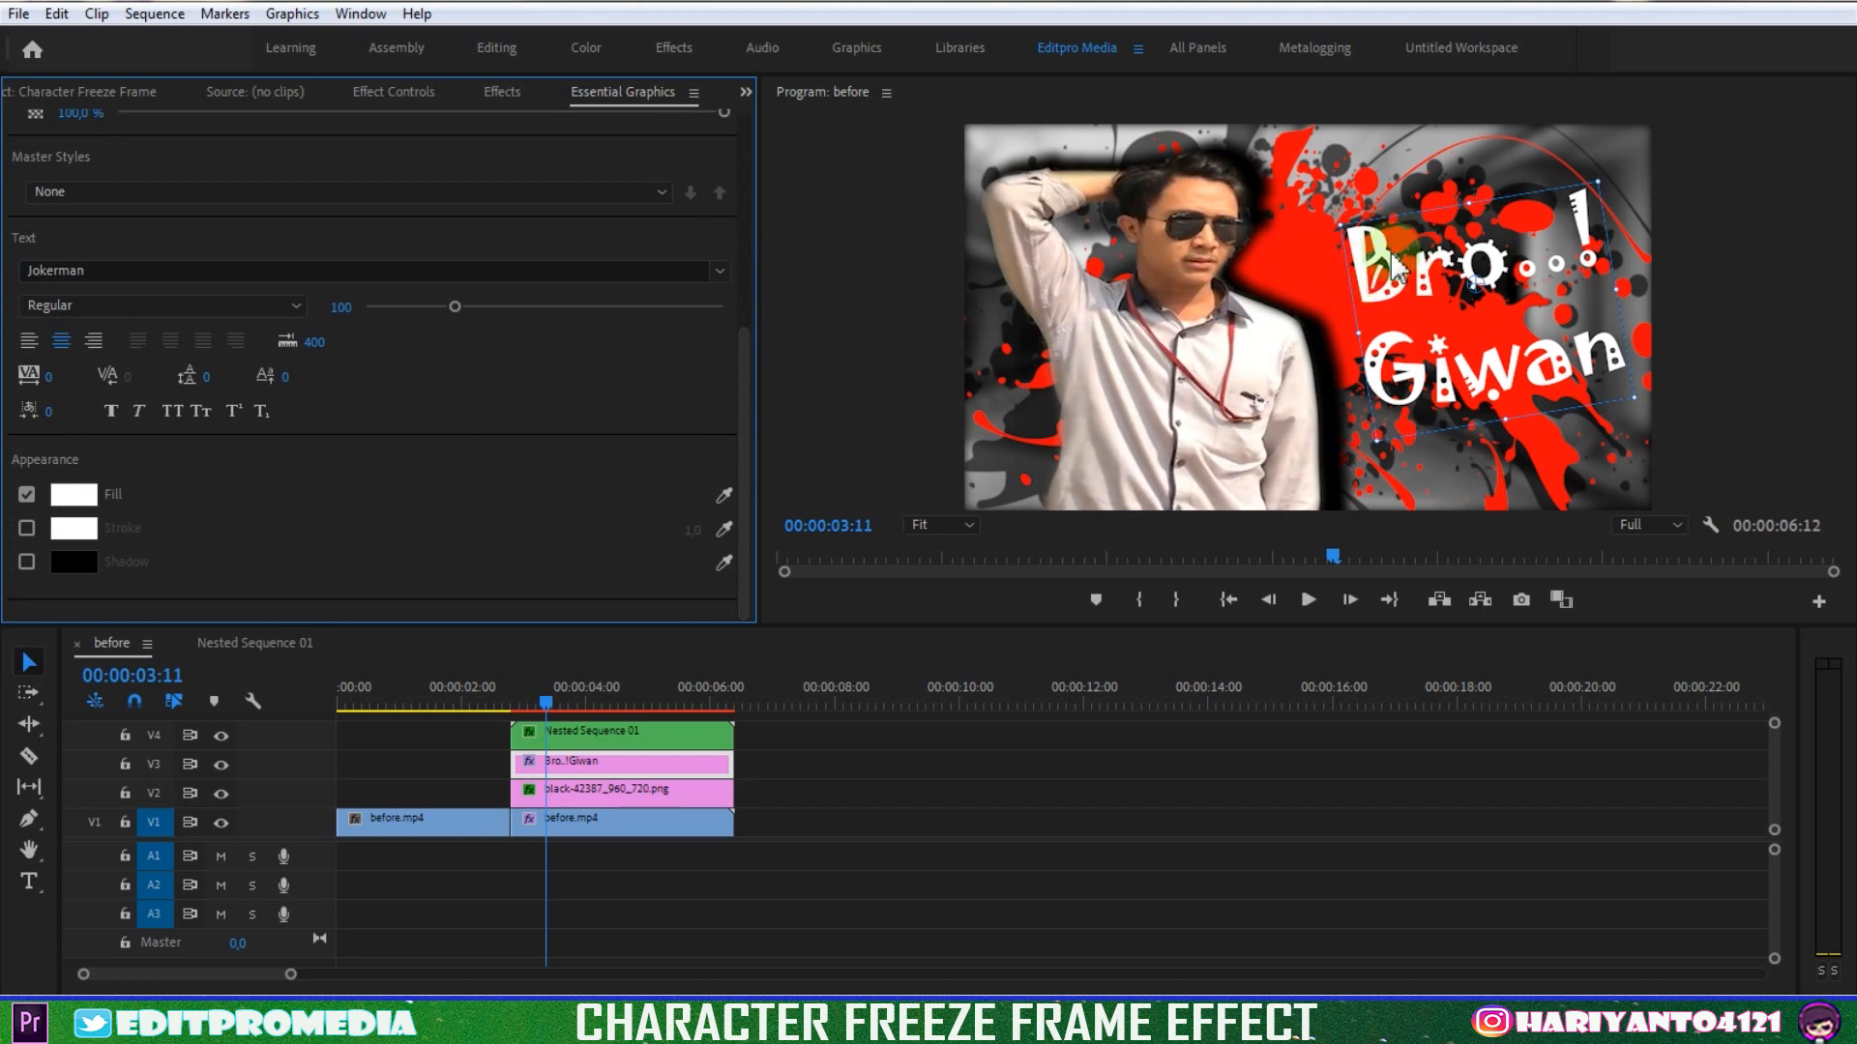
left_click(74, 494)
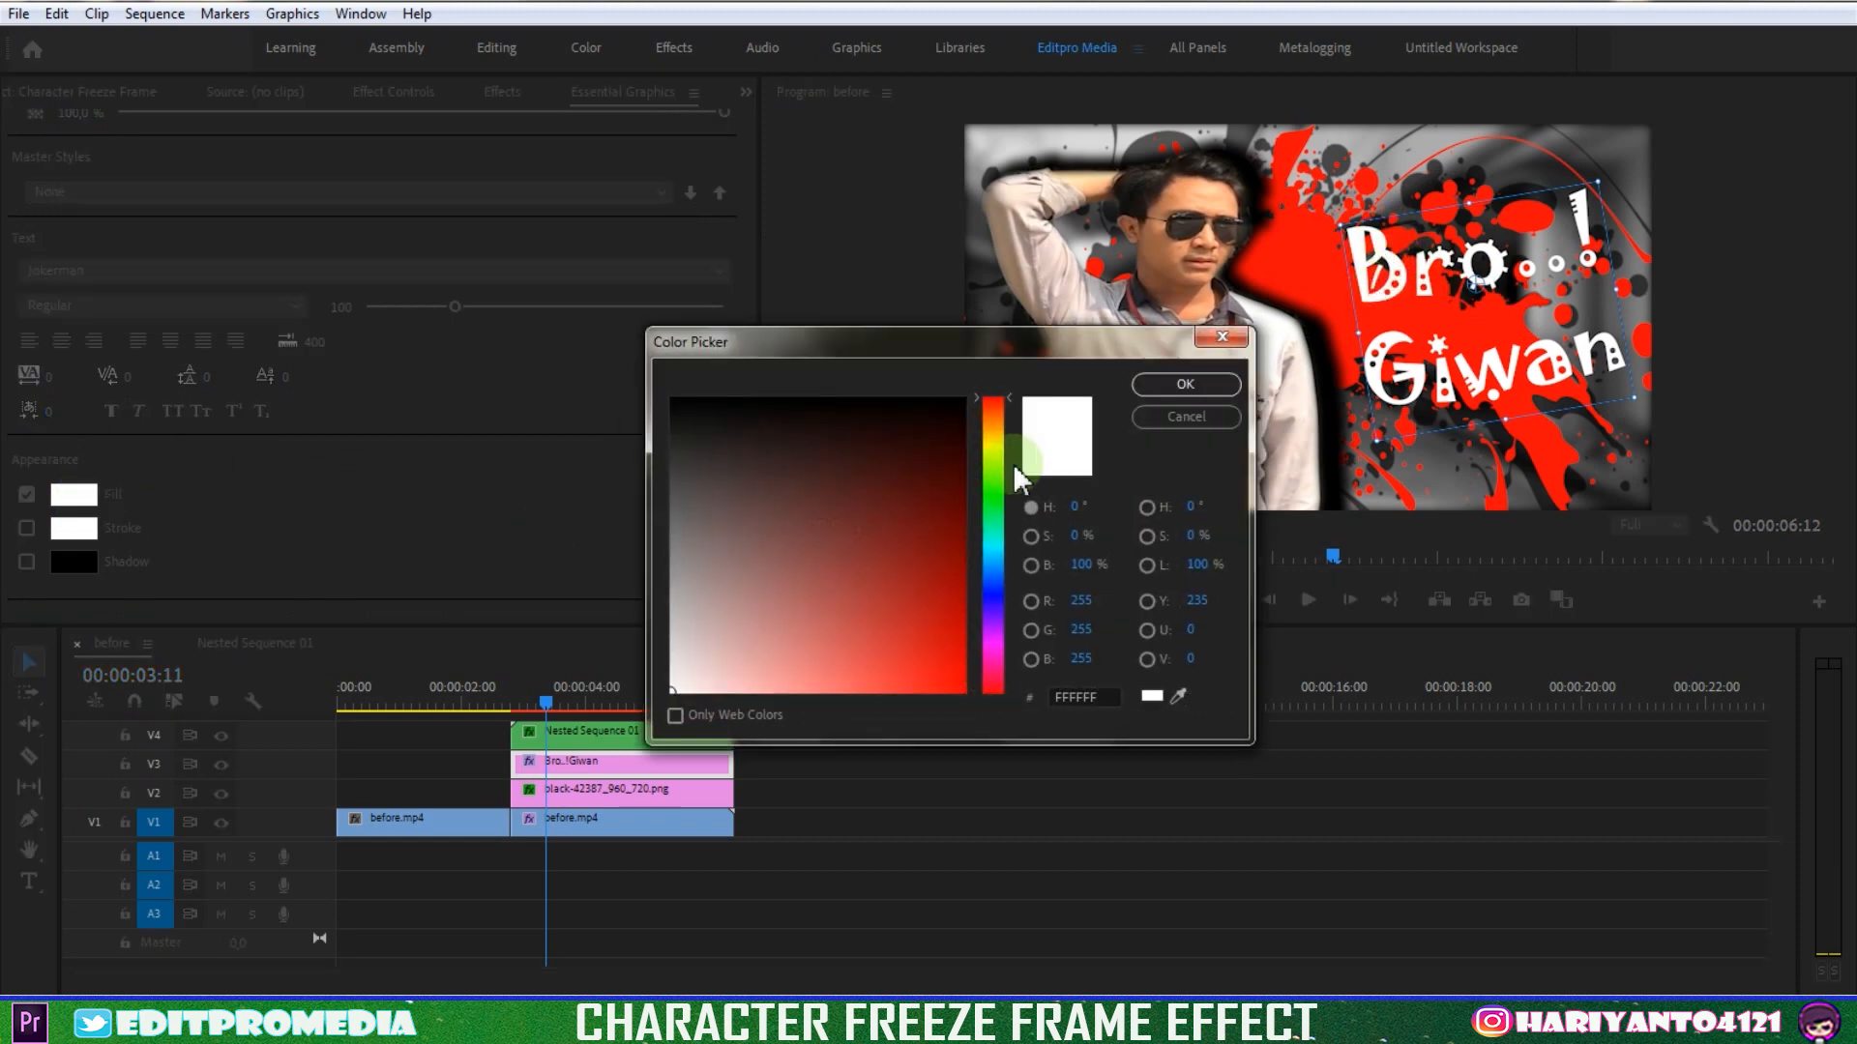
left_click(1166, 385)
left_click(27, 528)
left_click(74, 528)
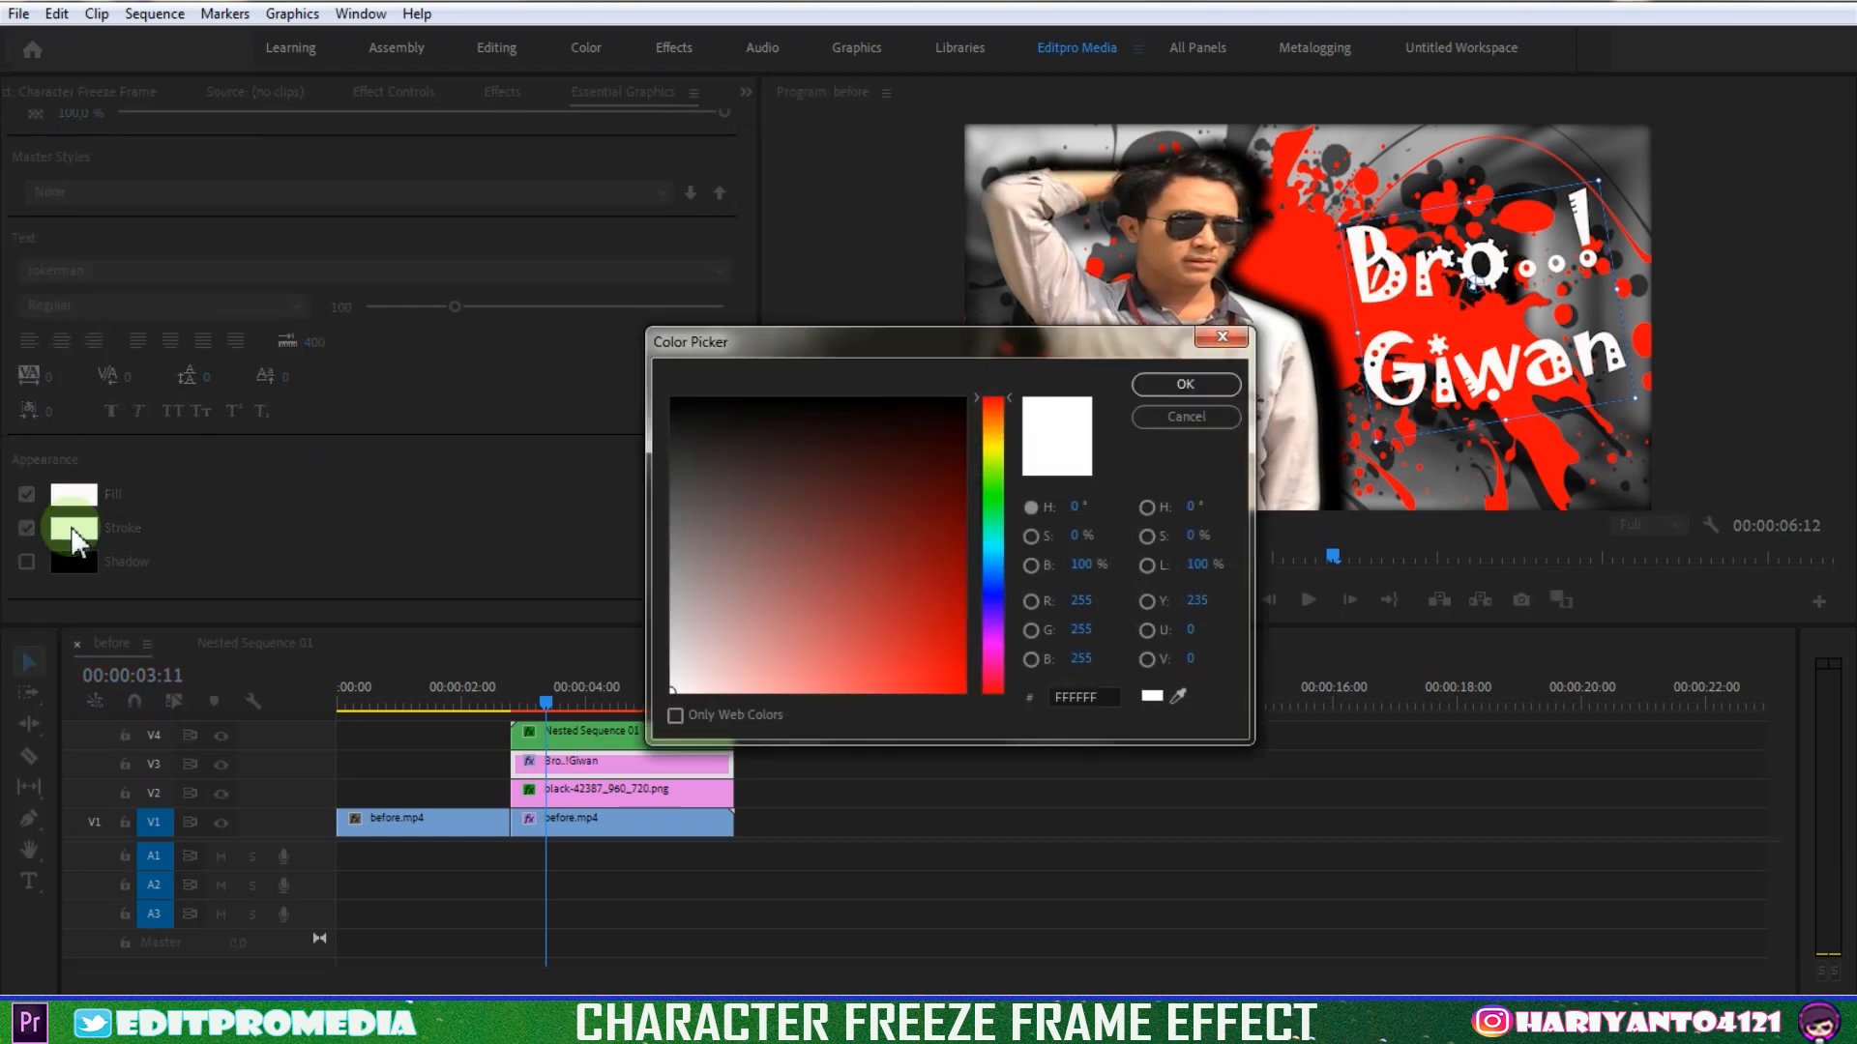
left_click(849, 444)
left_click(1184, 384)
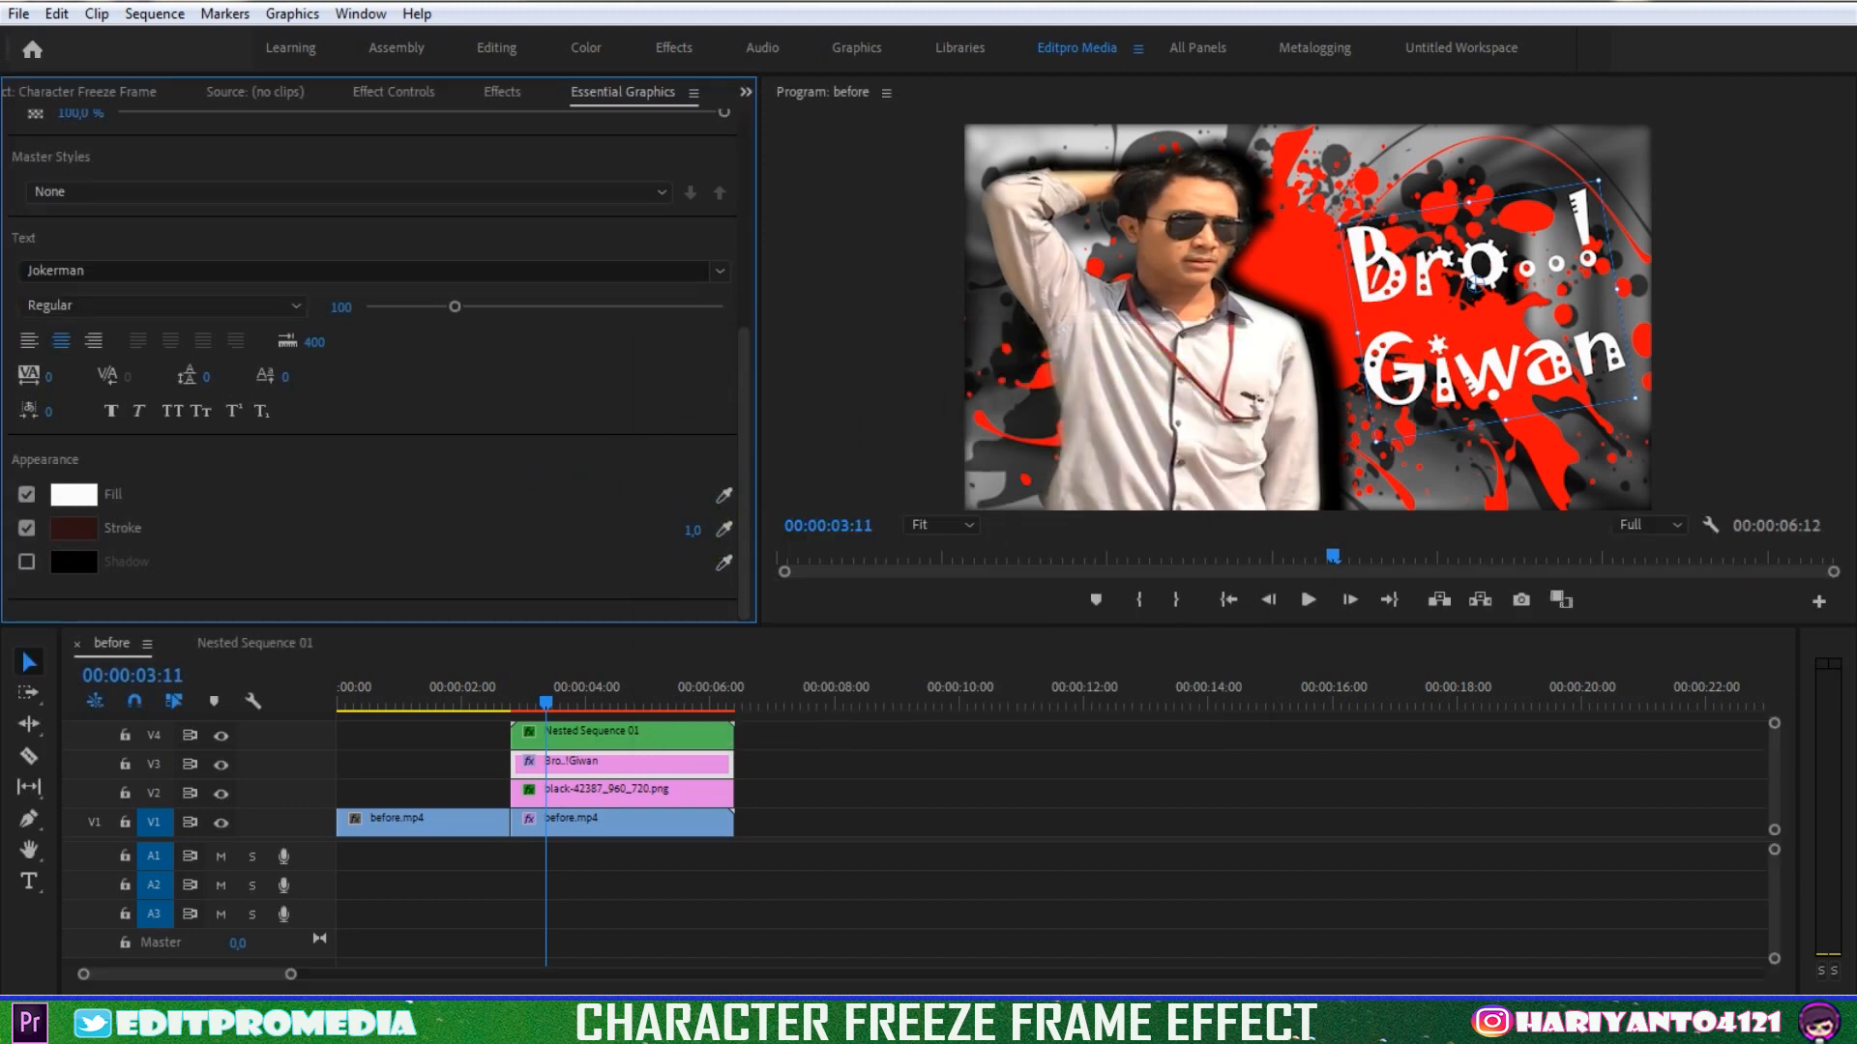
left_click_drag(693, 530, 721, 530)
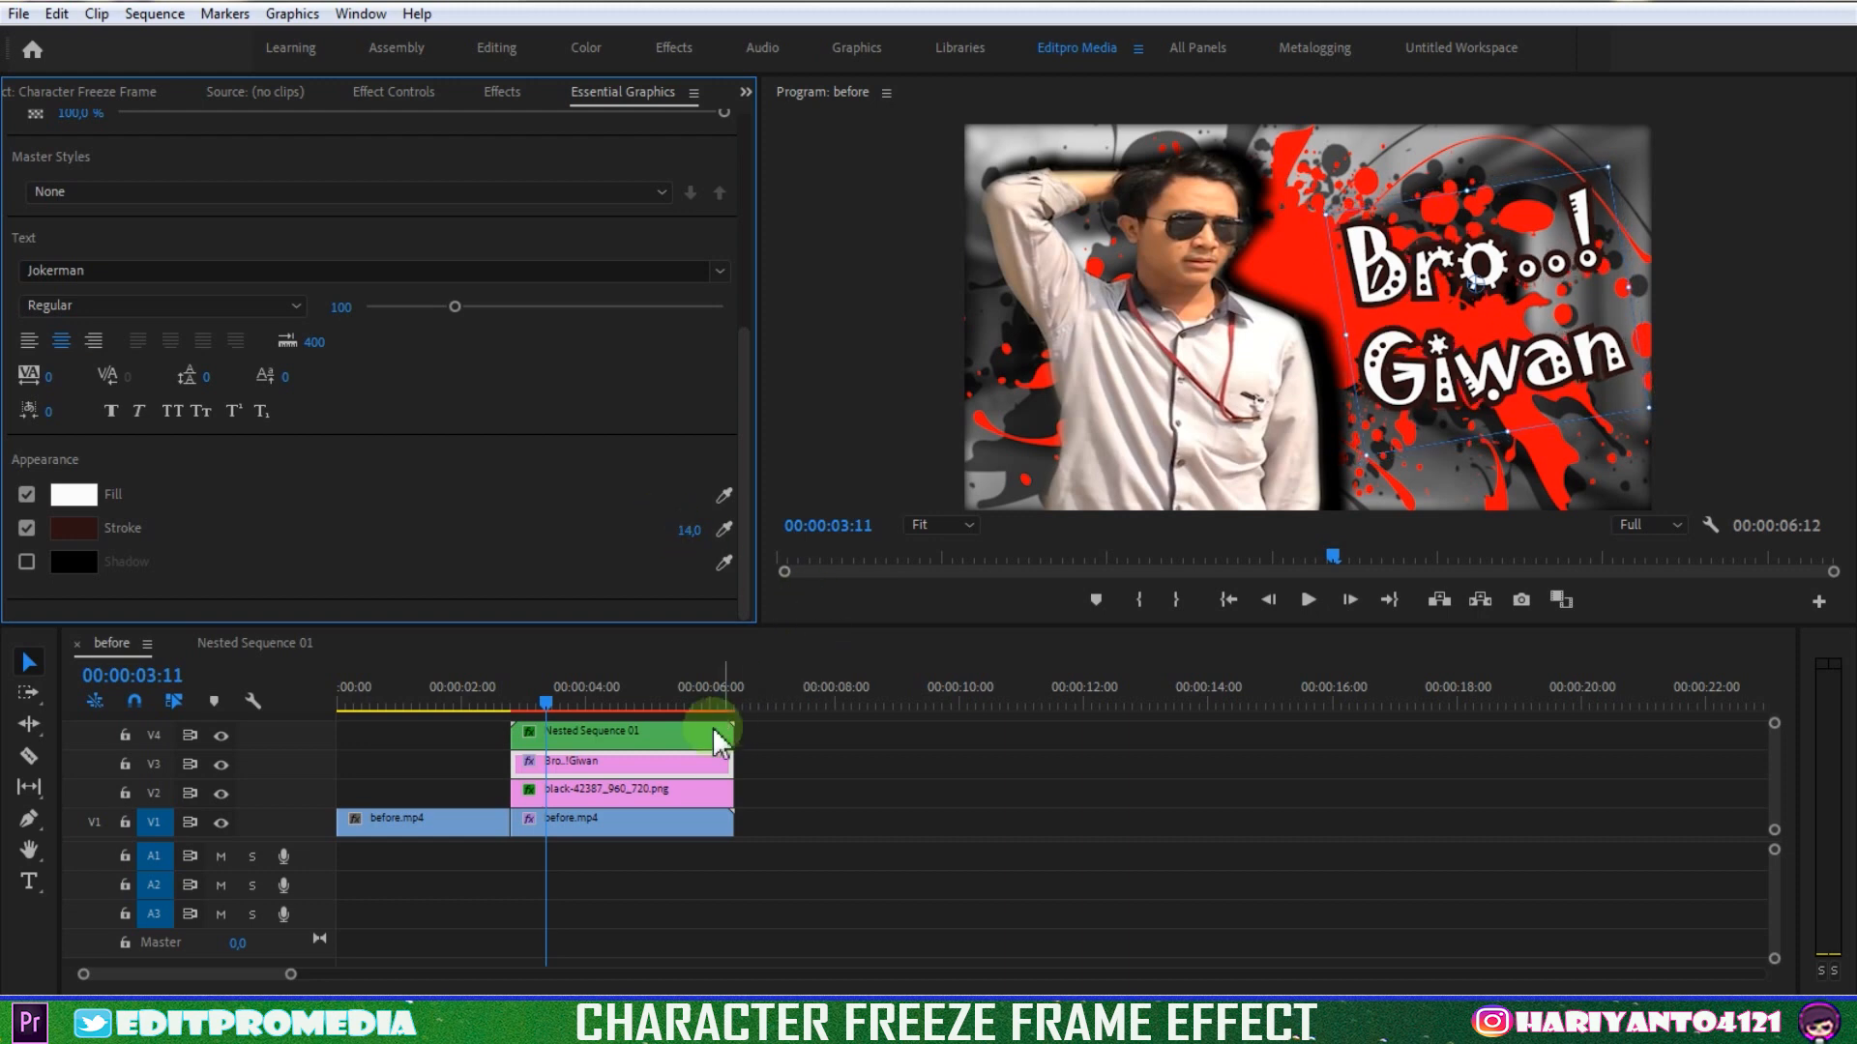
Apply the Radial Shadow effect to the title clip with 80% opacity and a horizontal light source position of 1505
left_click(677, 762)
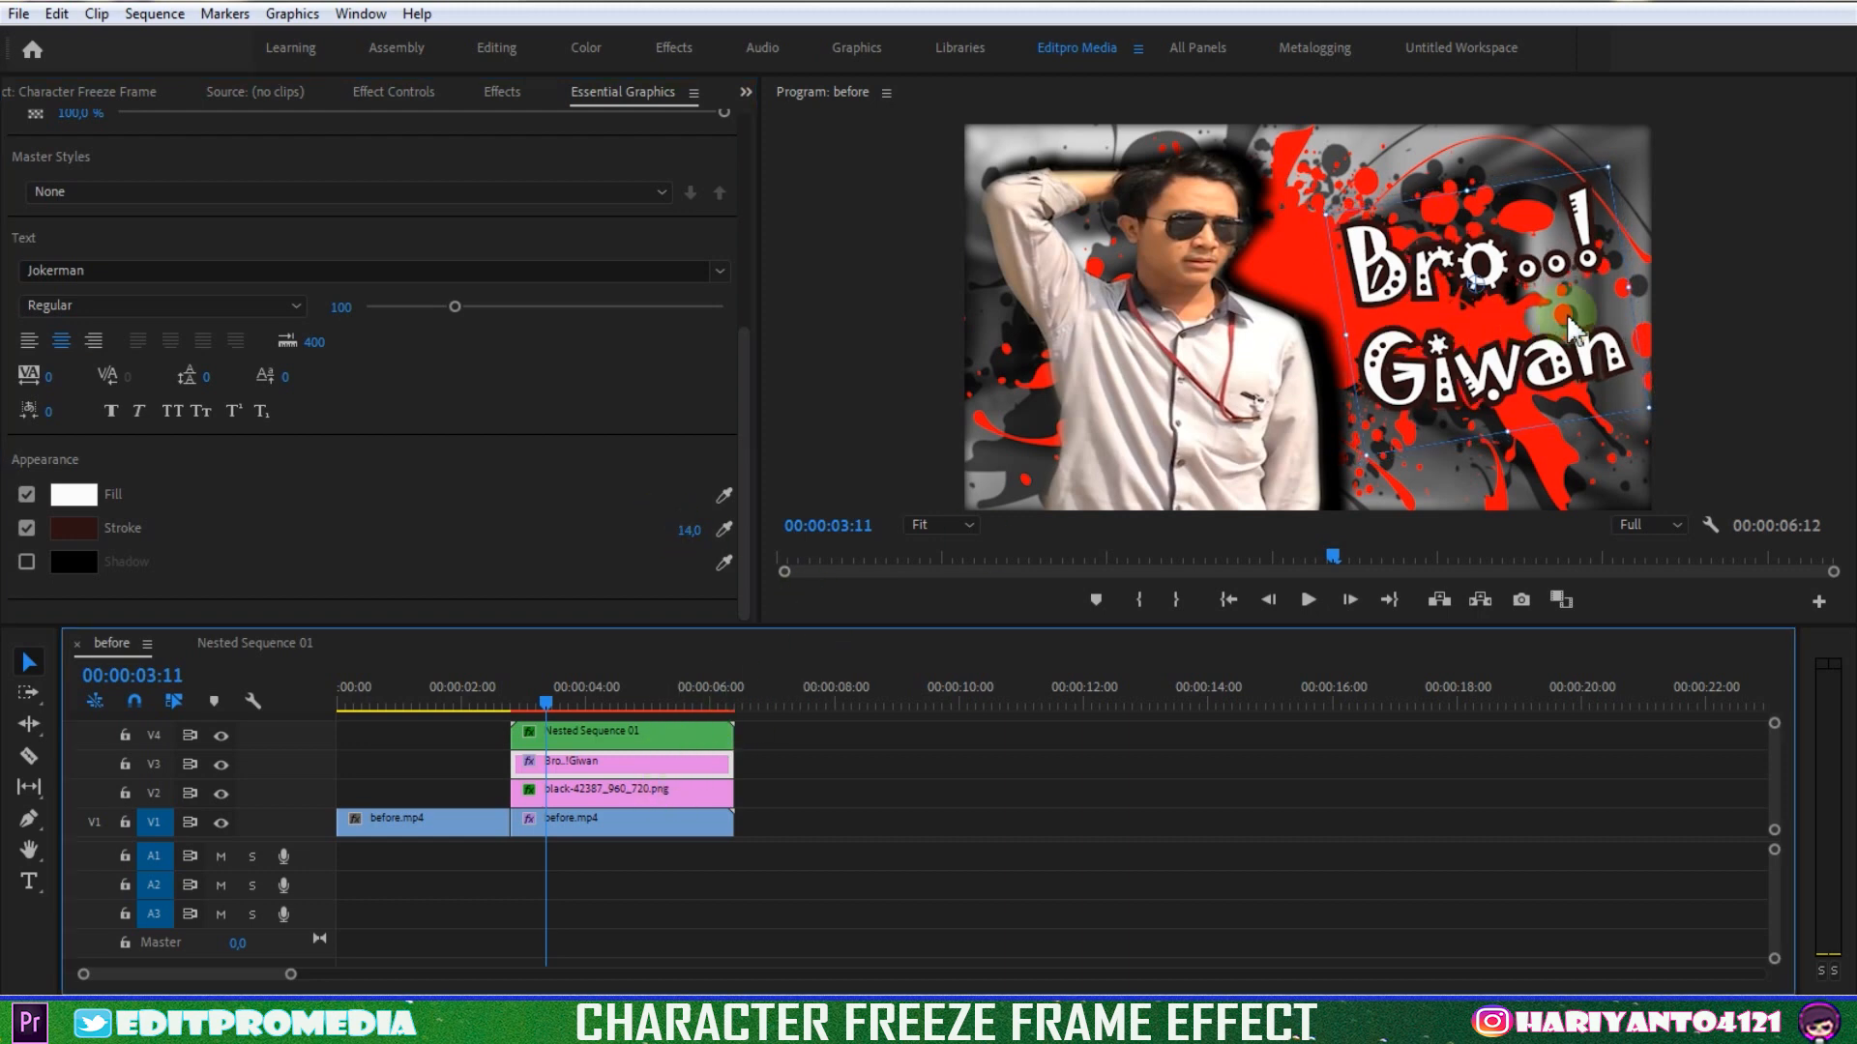
left_click(502, 91)
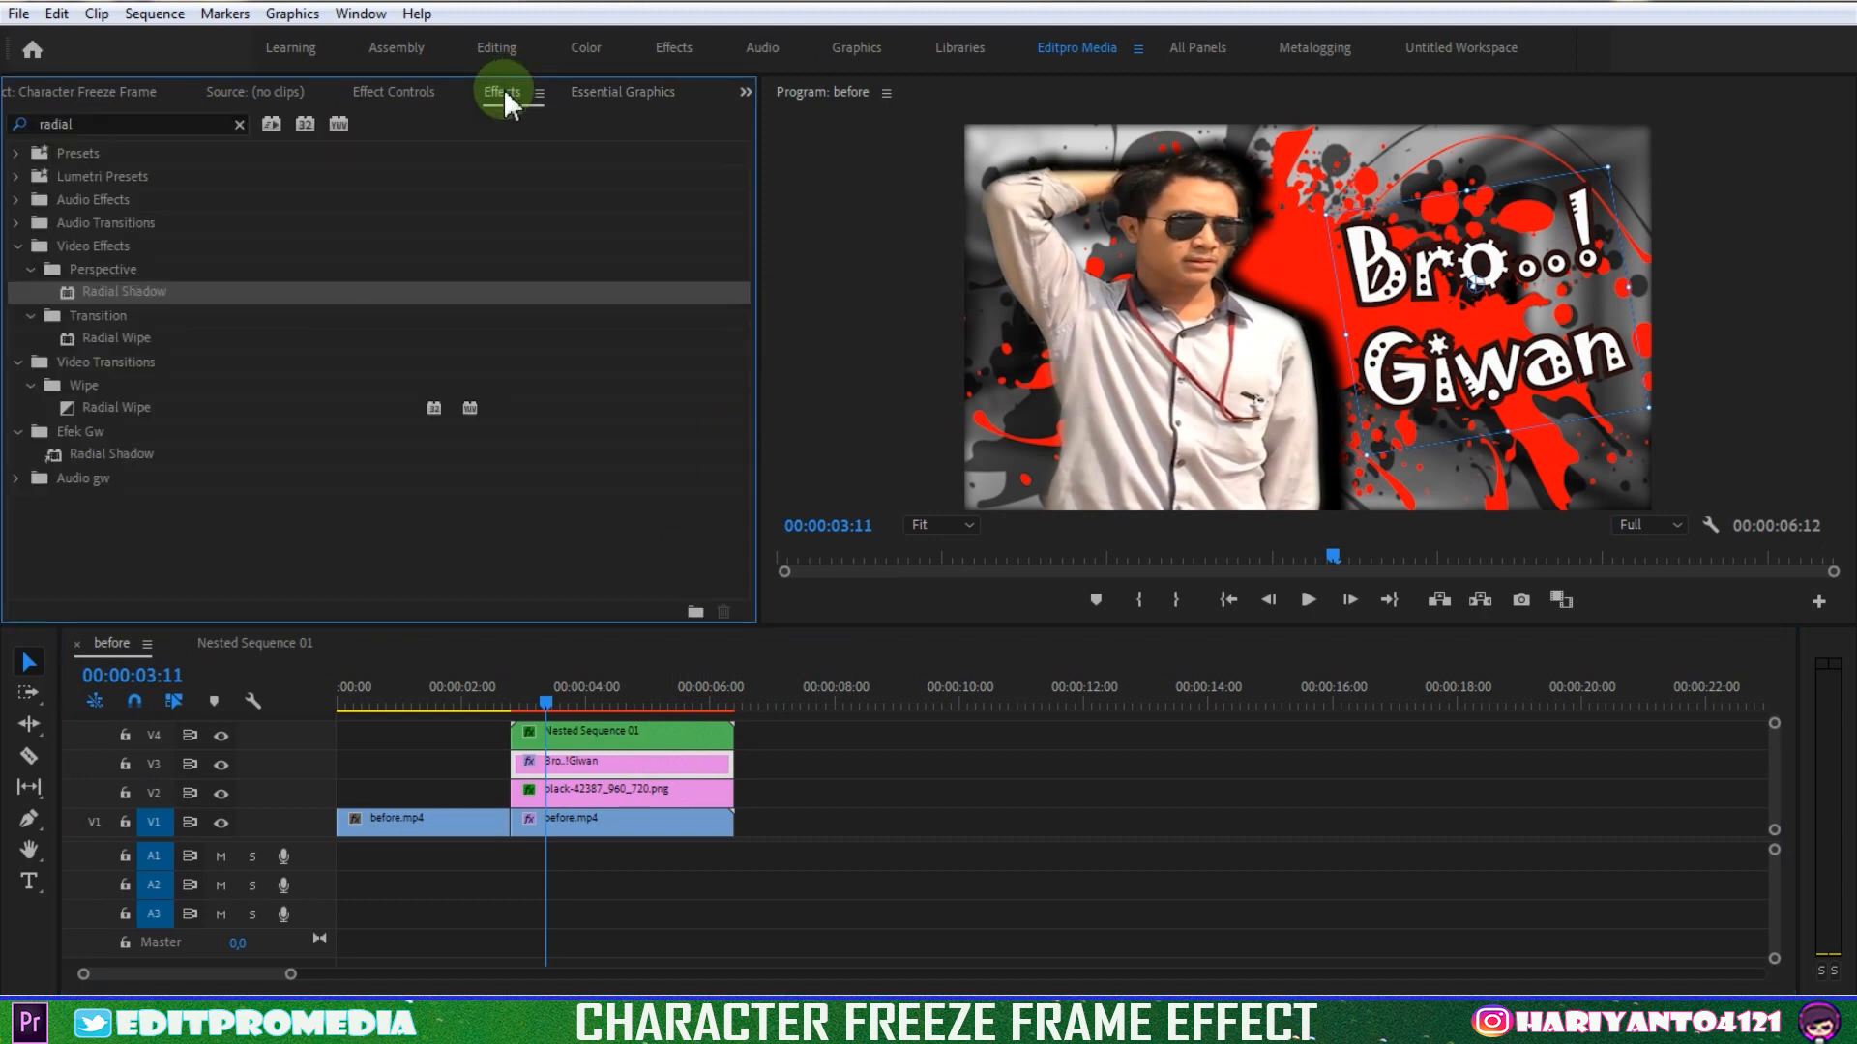
left_click_drag(108, 292, 573, 764)
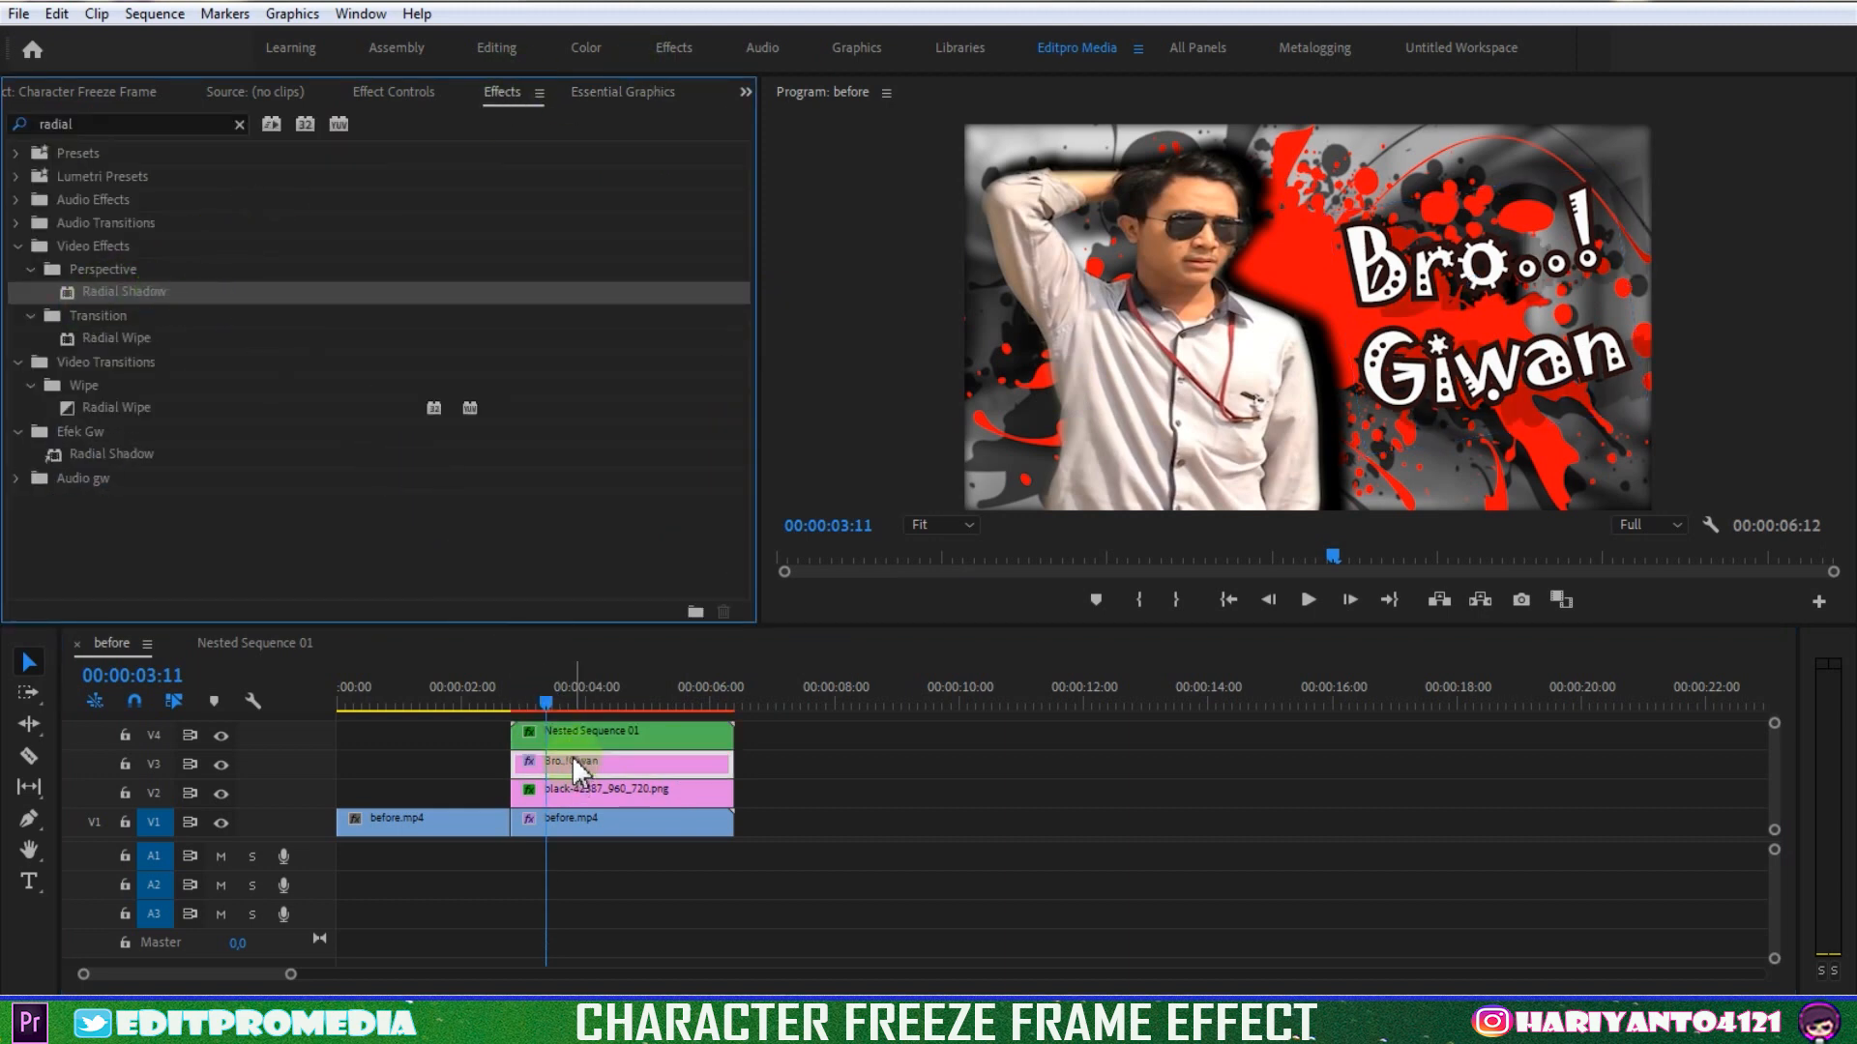
left_click(392, 92)
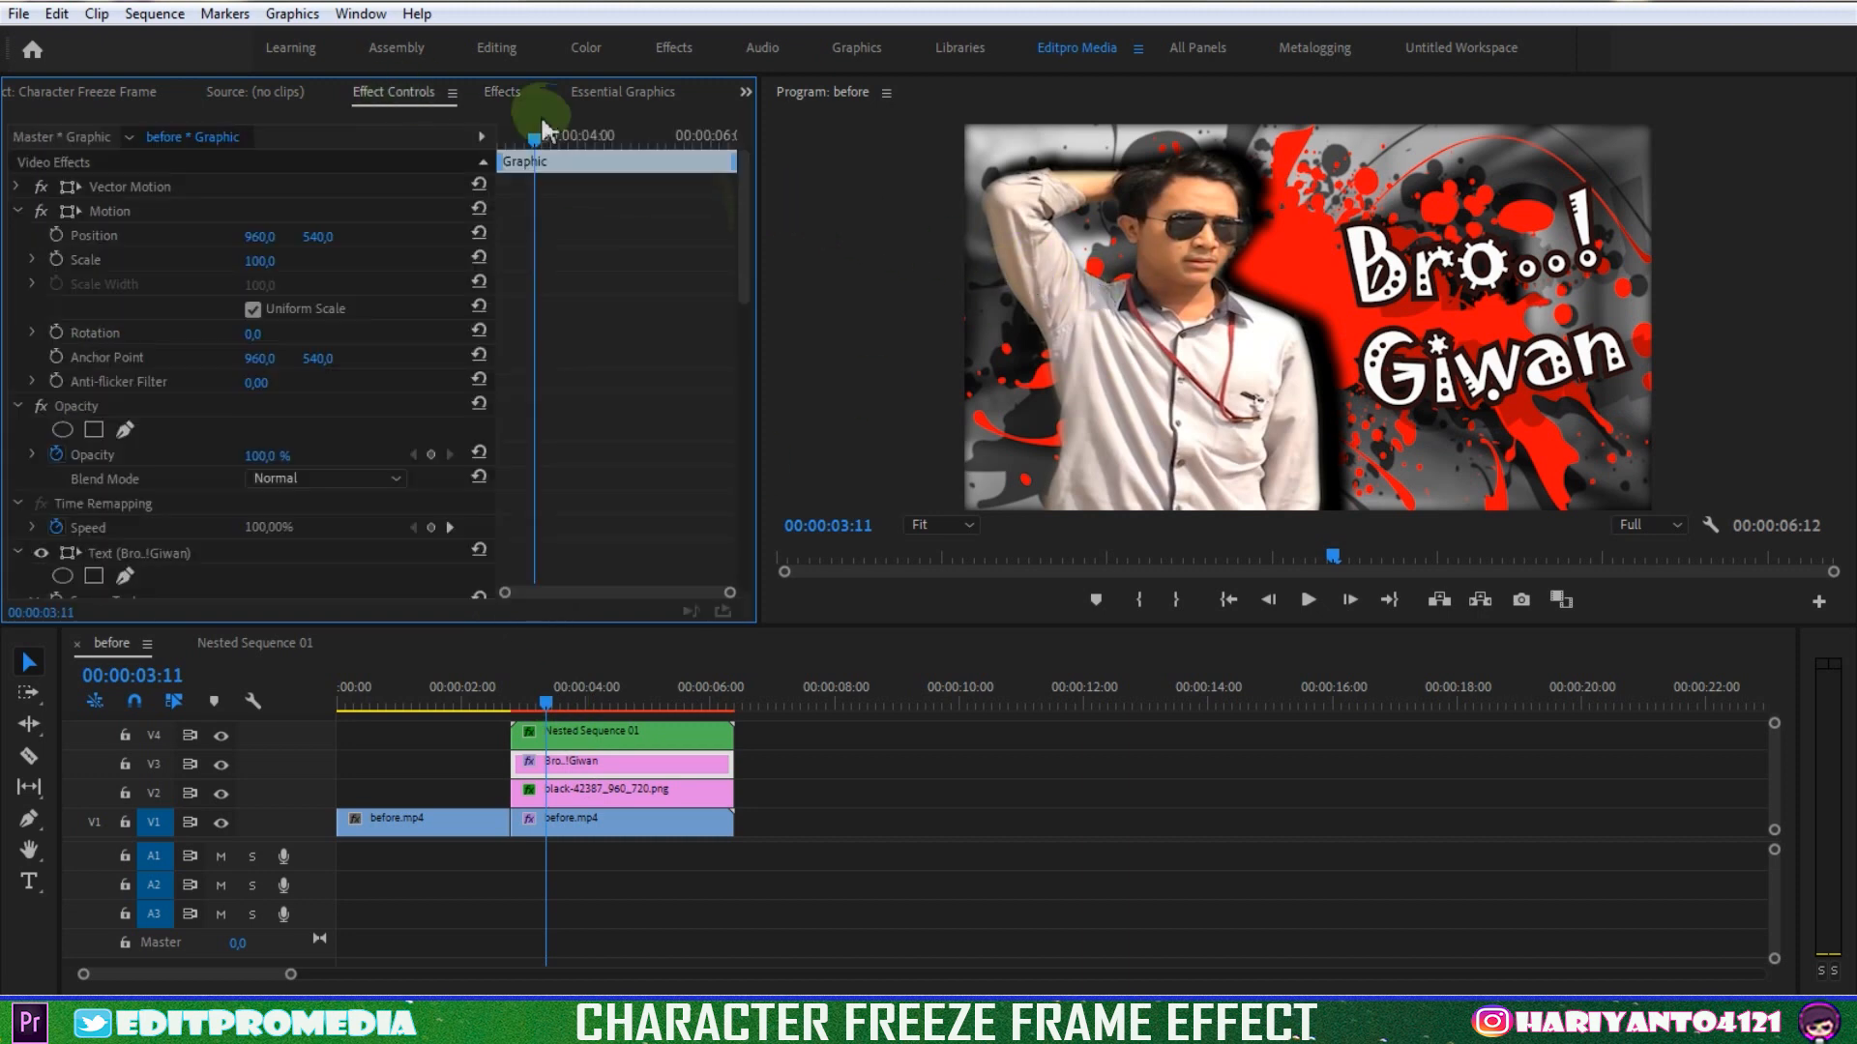
left_click_drag(738, 236, 737, 493)
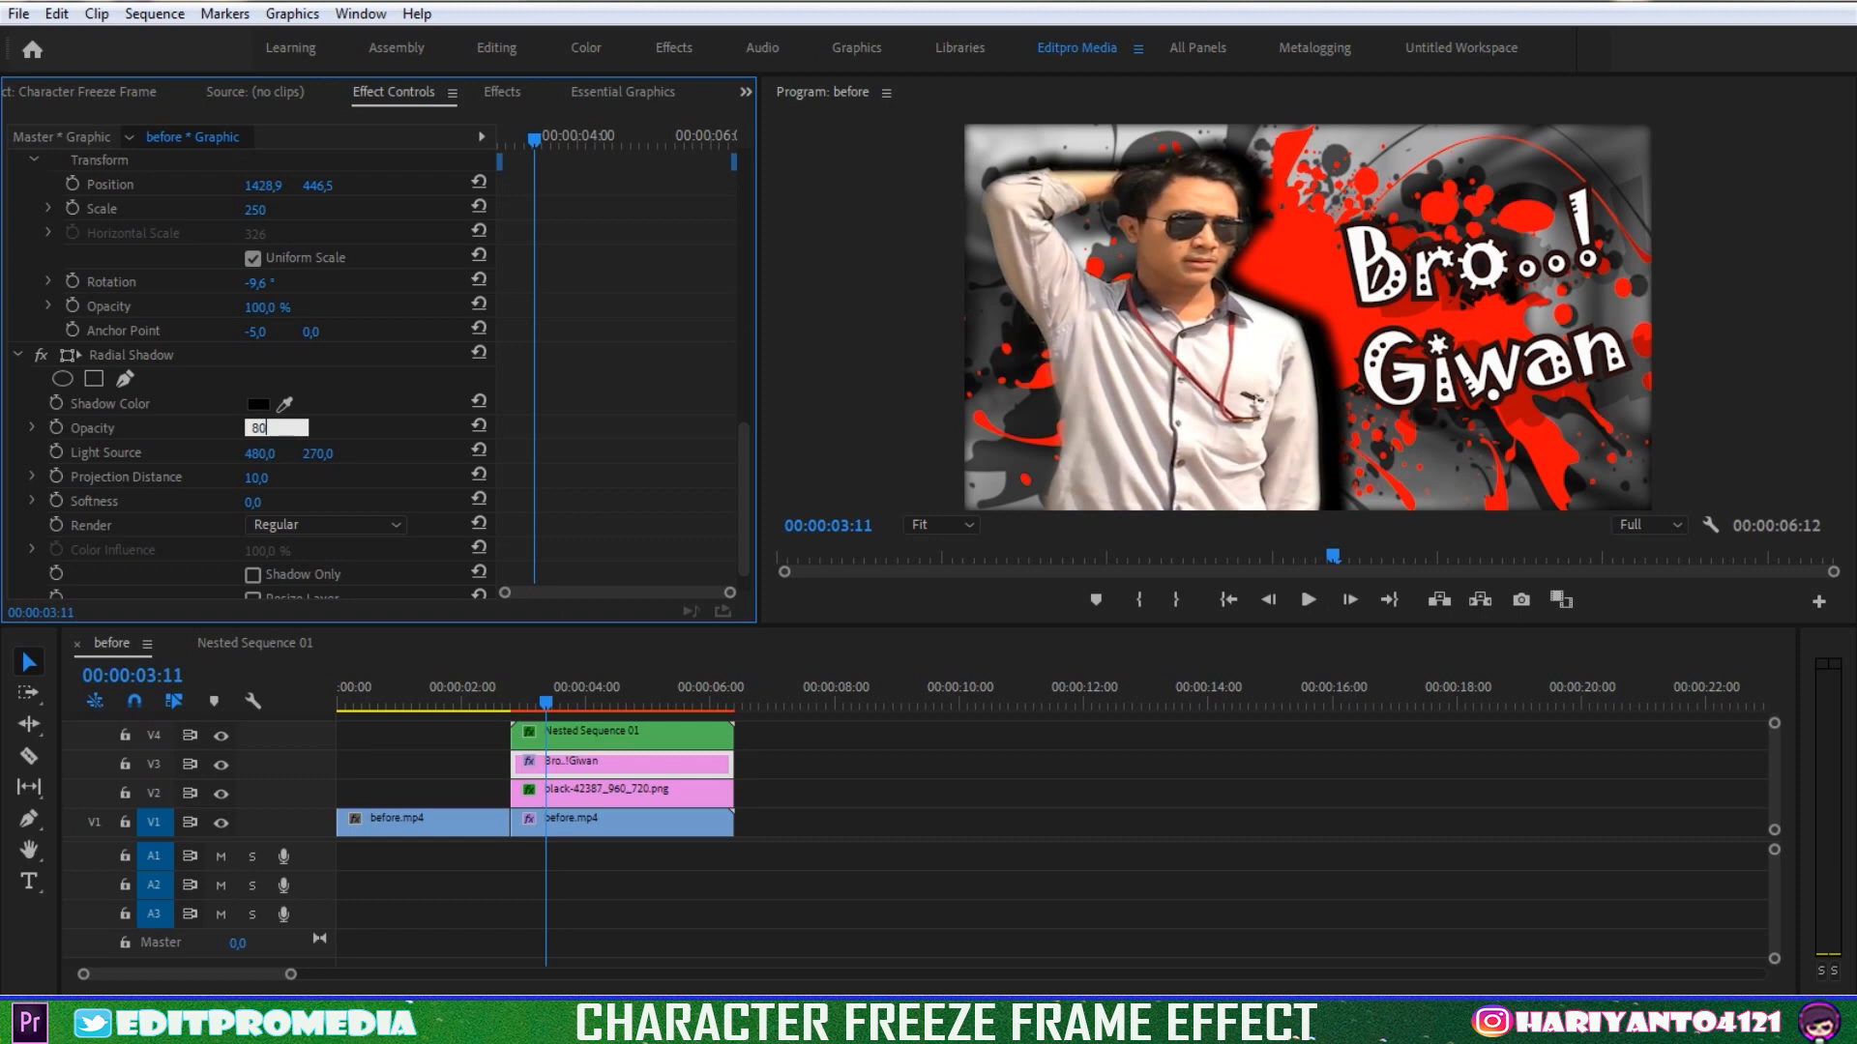
key("Return")
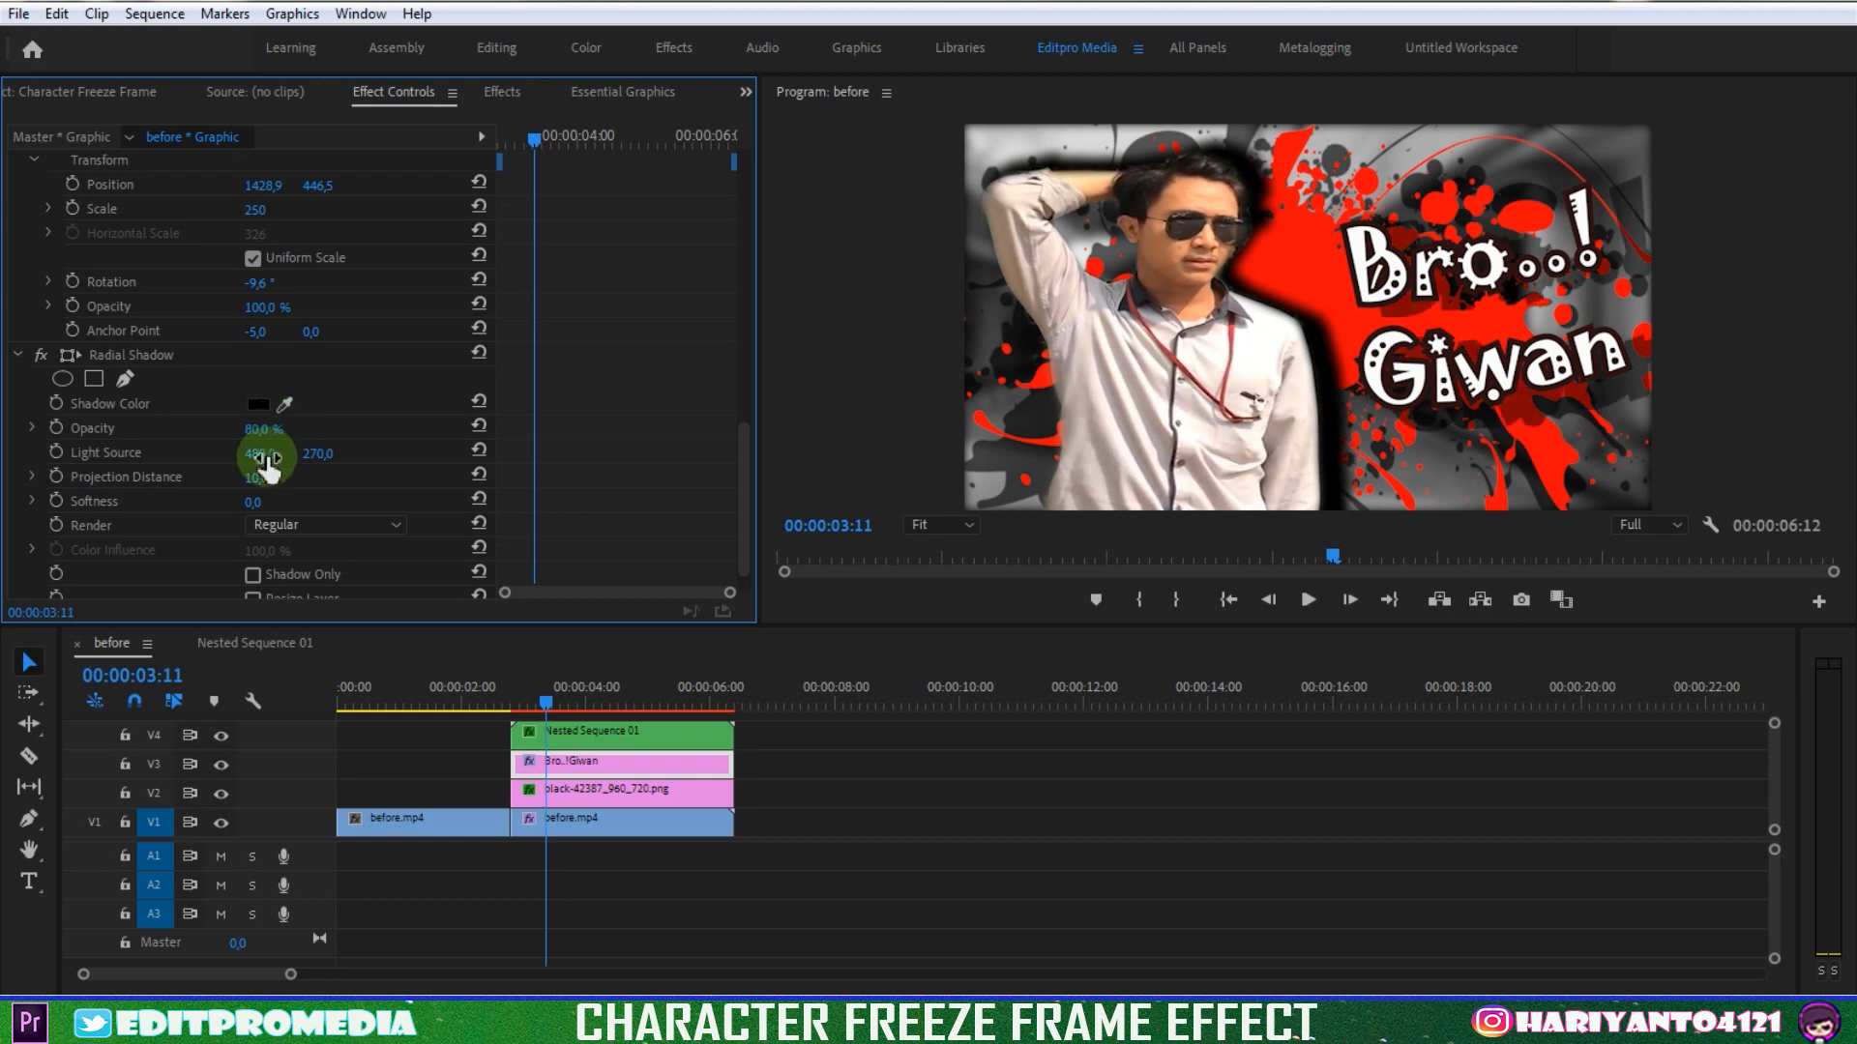
left_click_drag(259, 453, 348, 454)
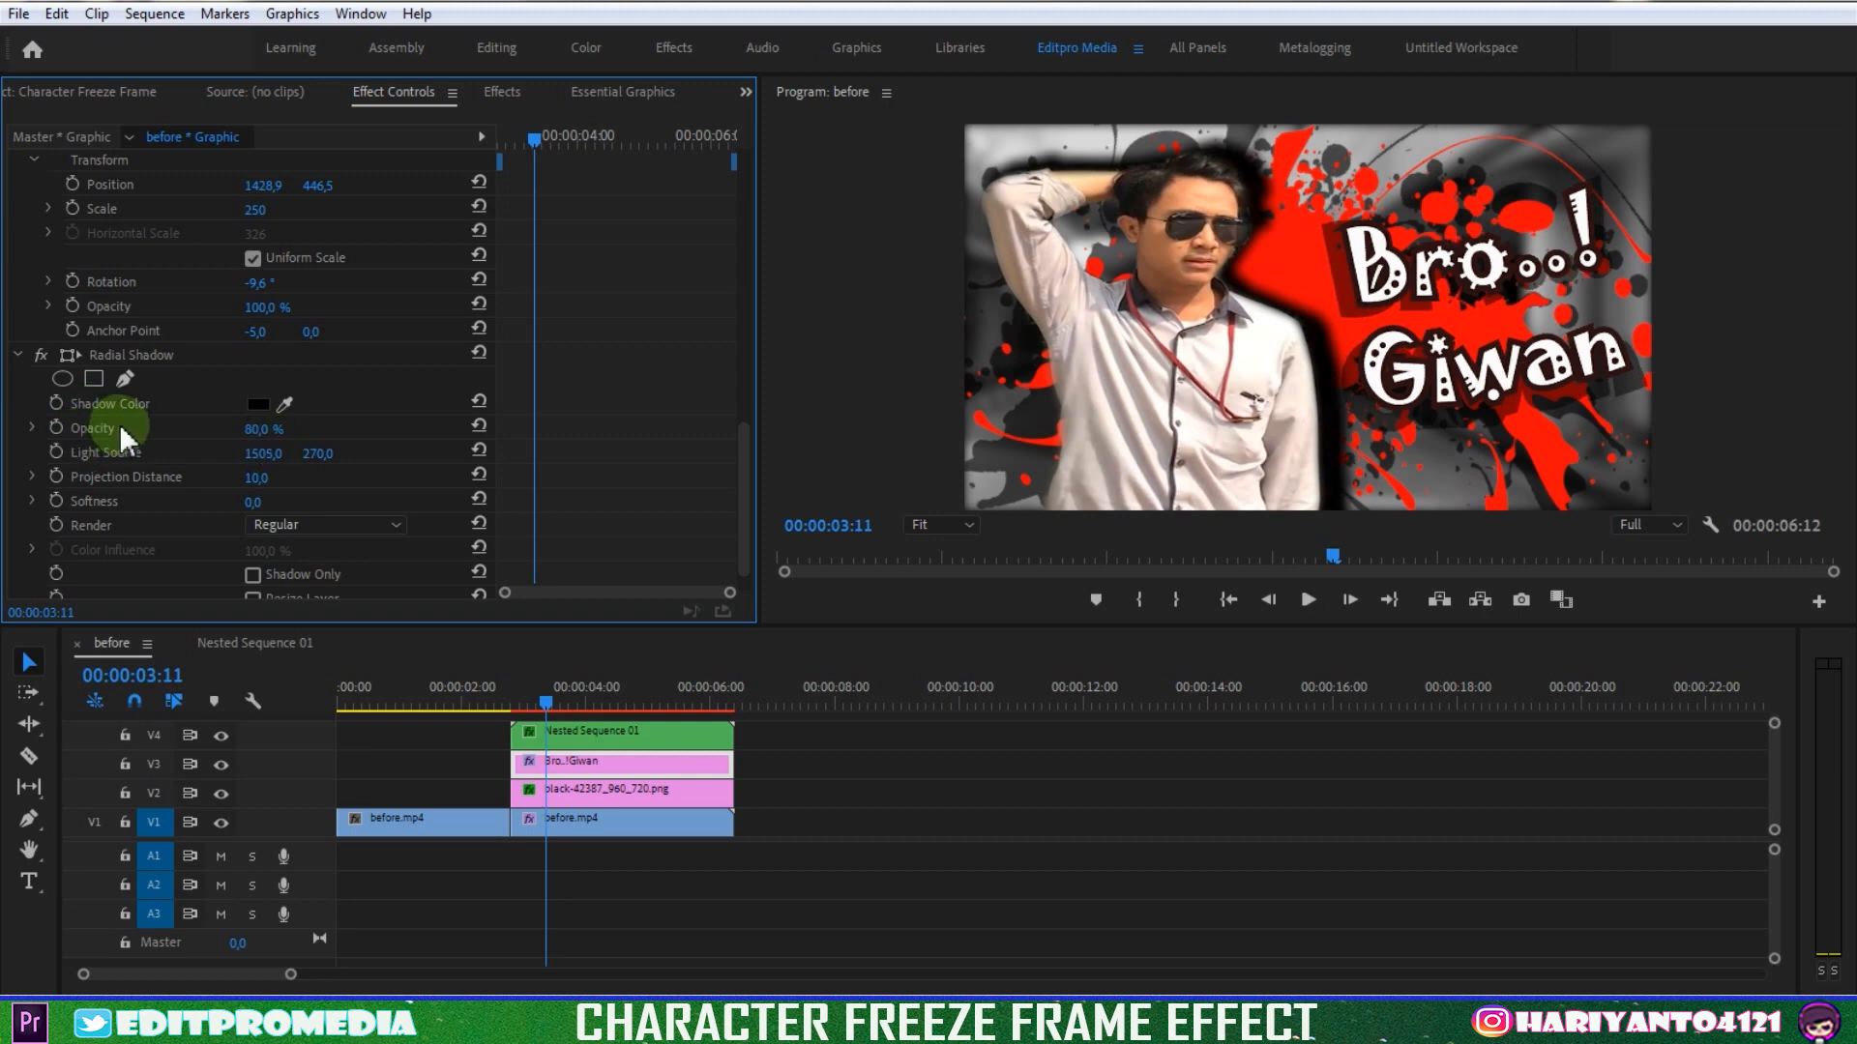
Turn on Motion keyframing for the title clip's Scale and Position at 00:00:03:11
left_click(571, 793)
left_click(608, 769)
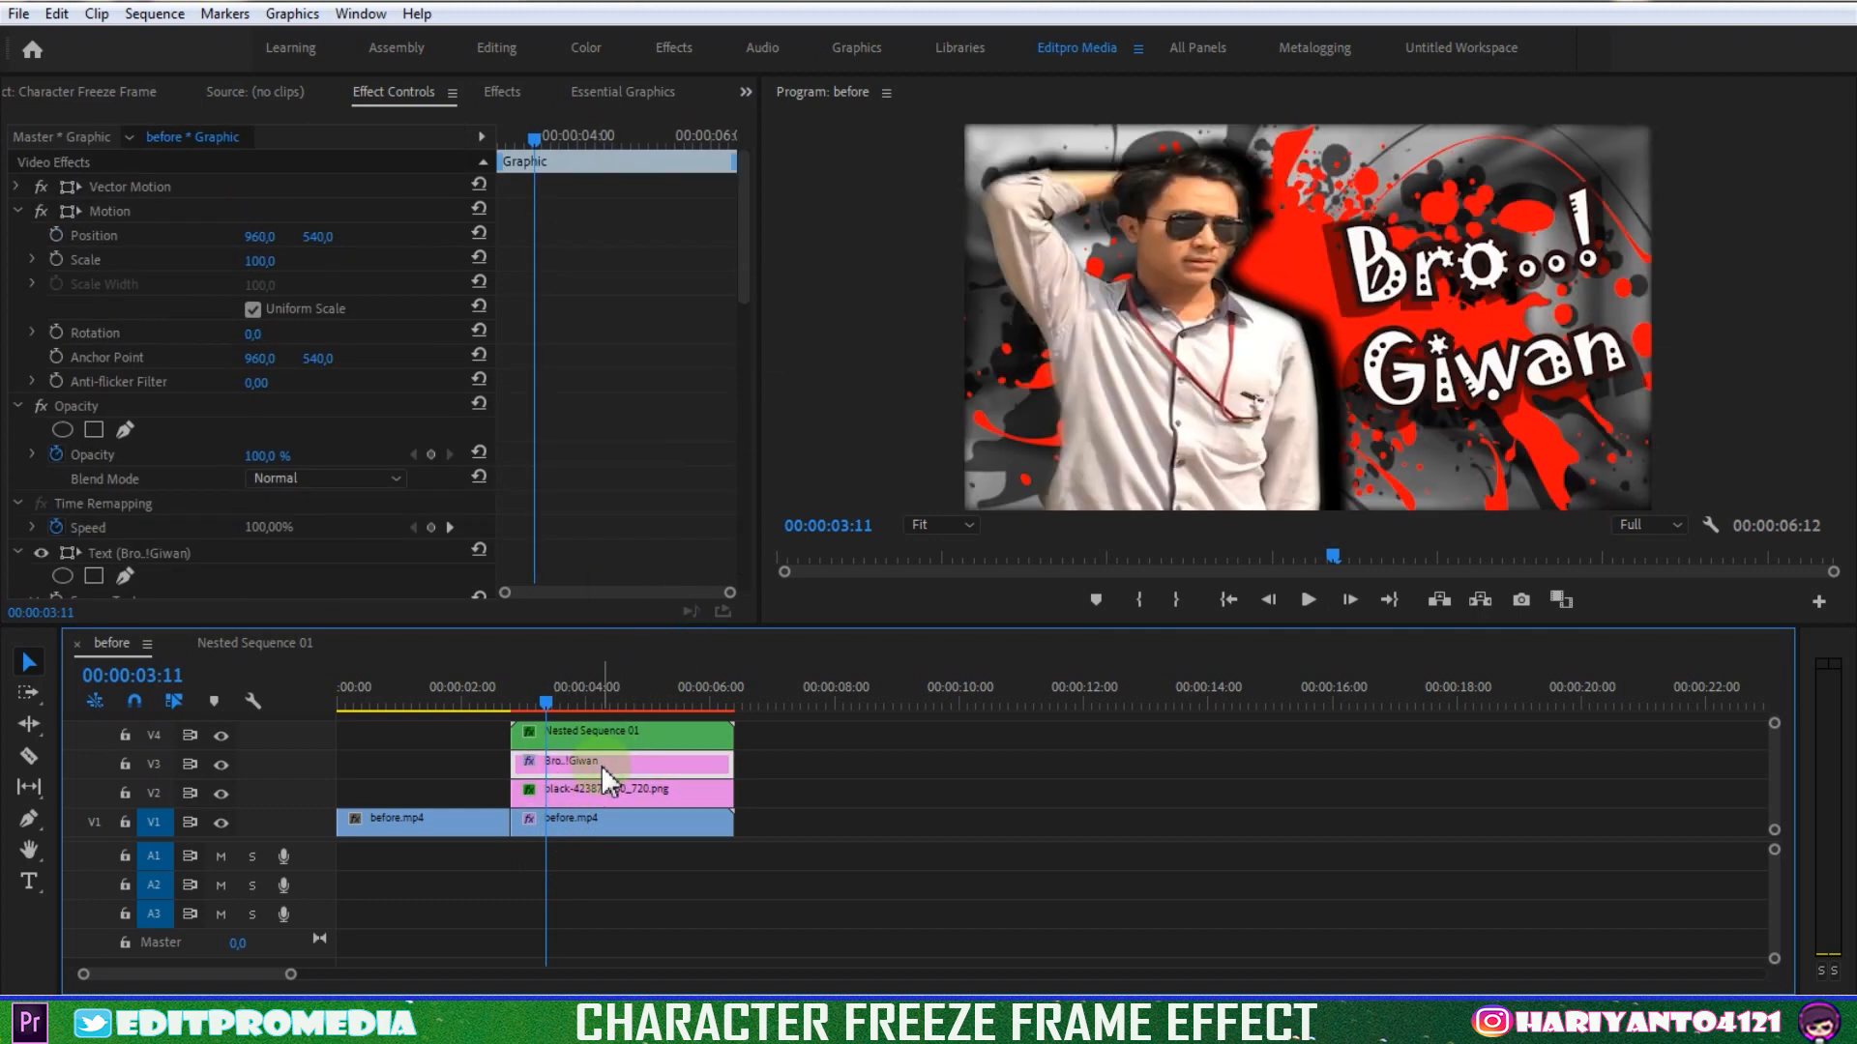
left_click(50, 256)
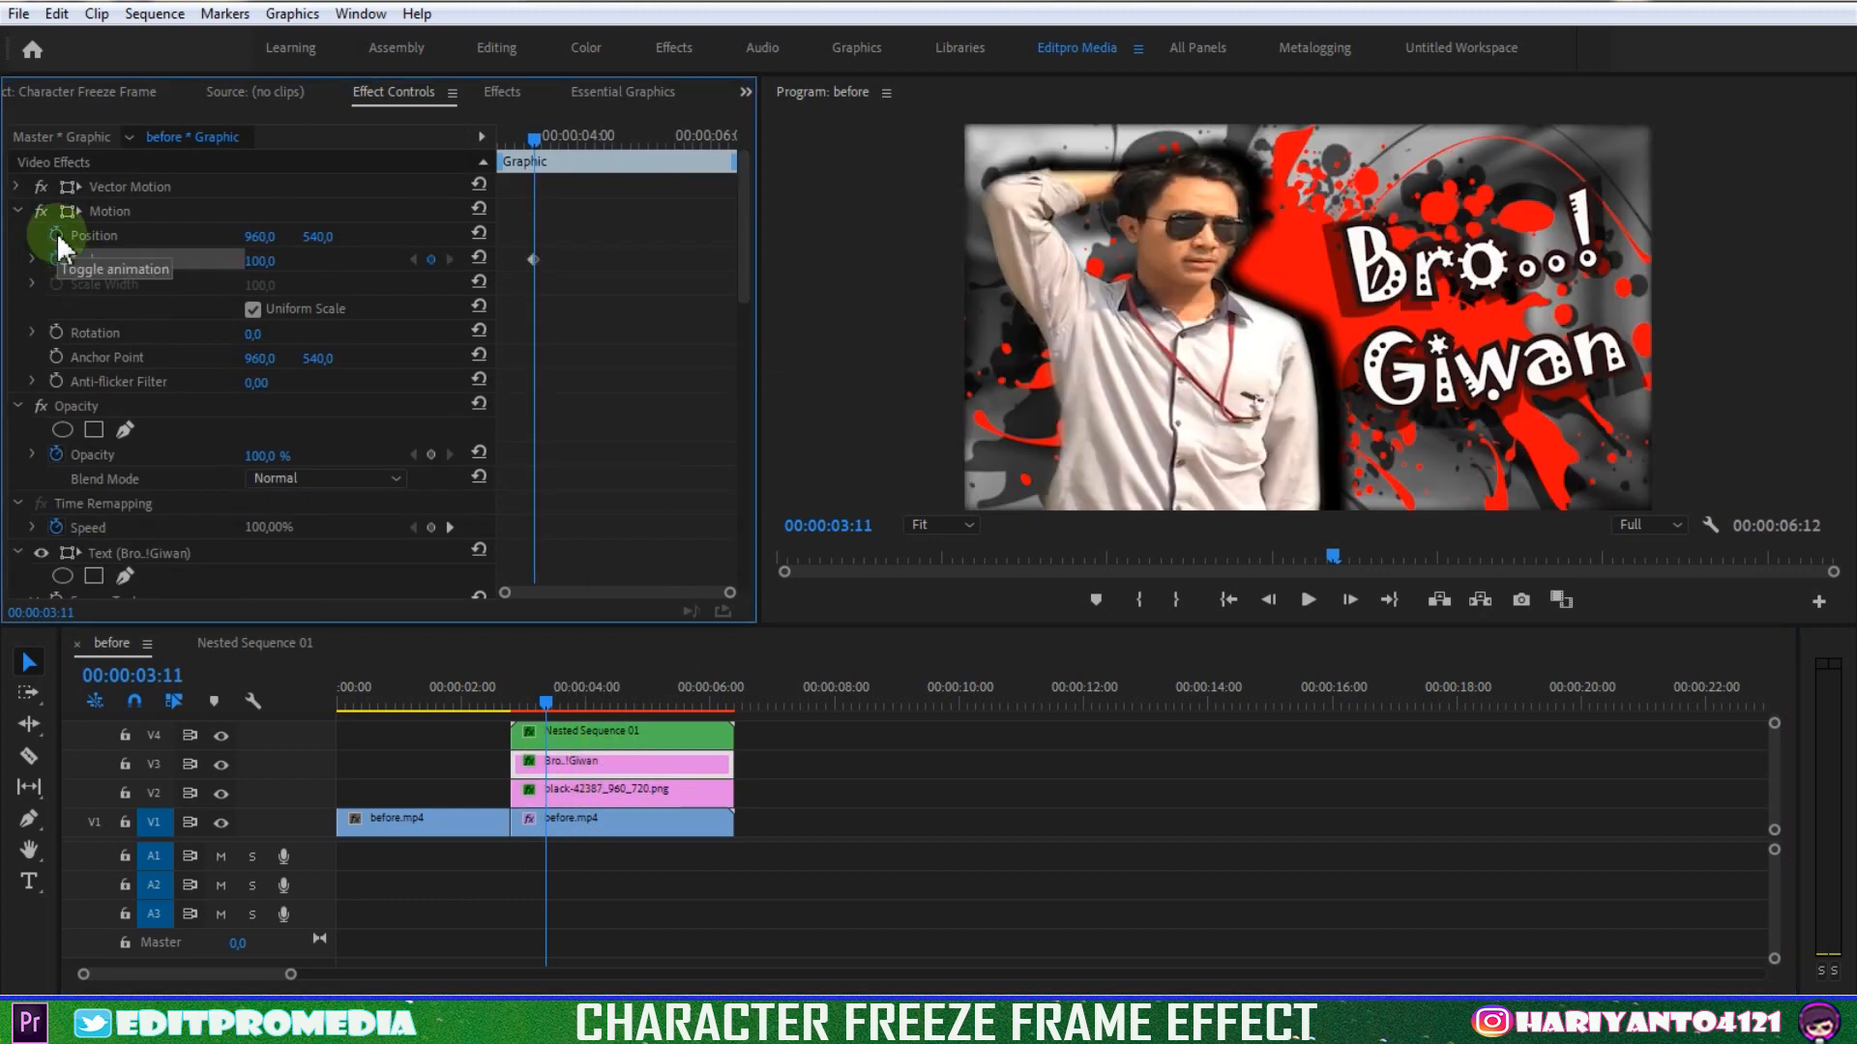
left_click(56, 235)
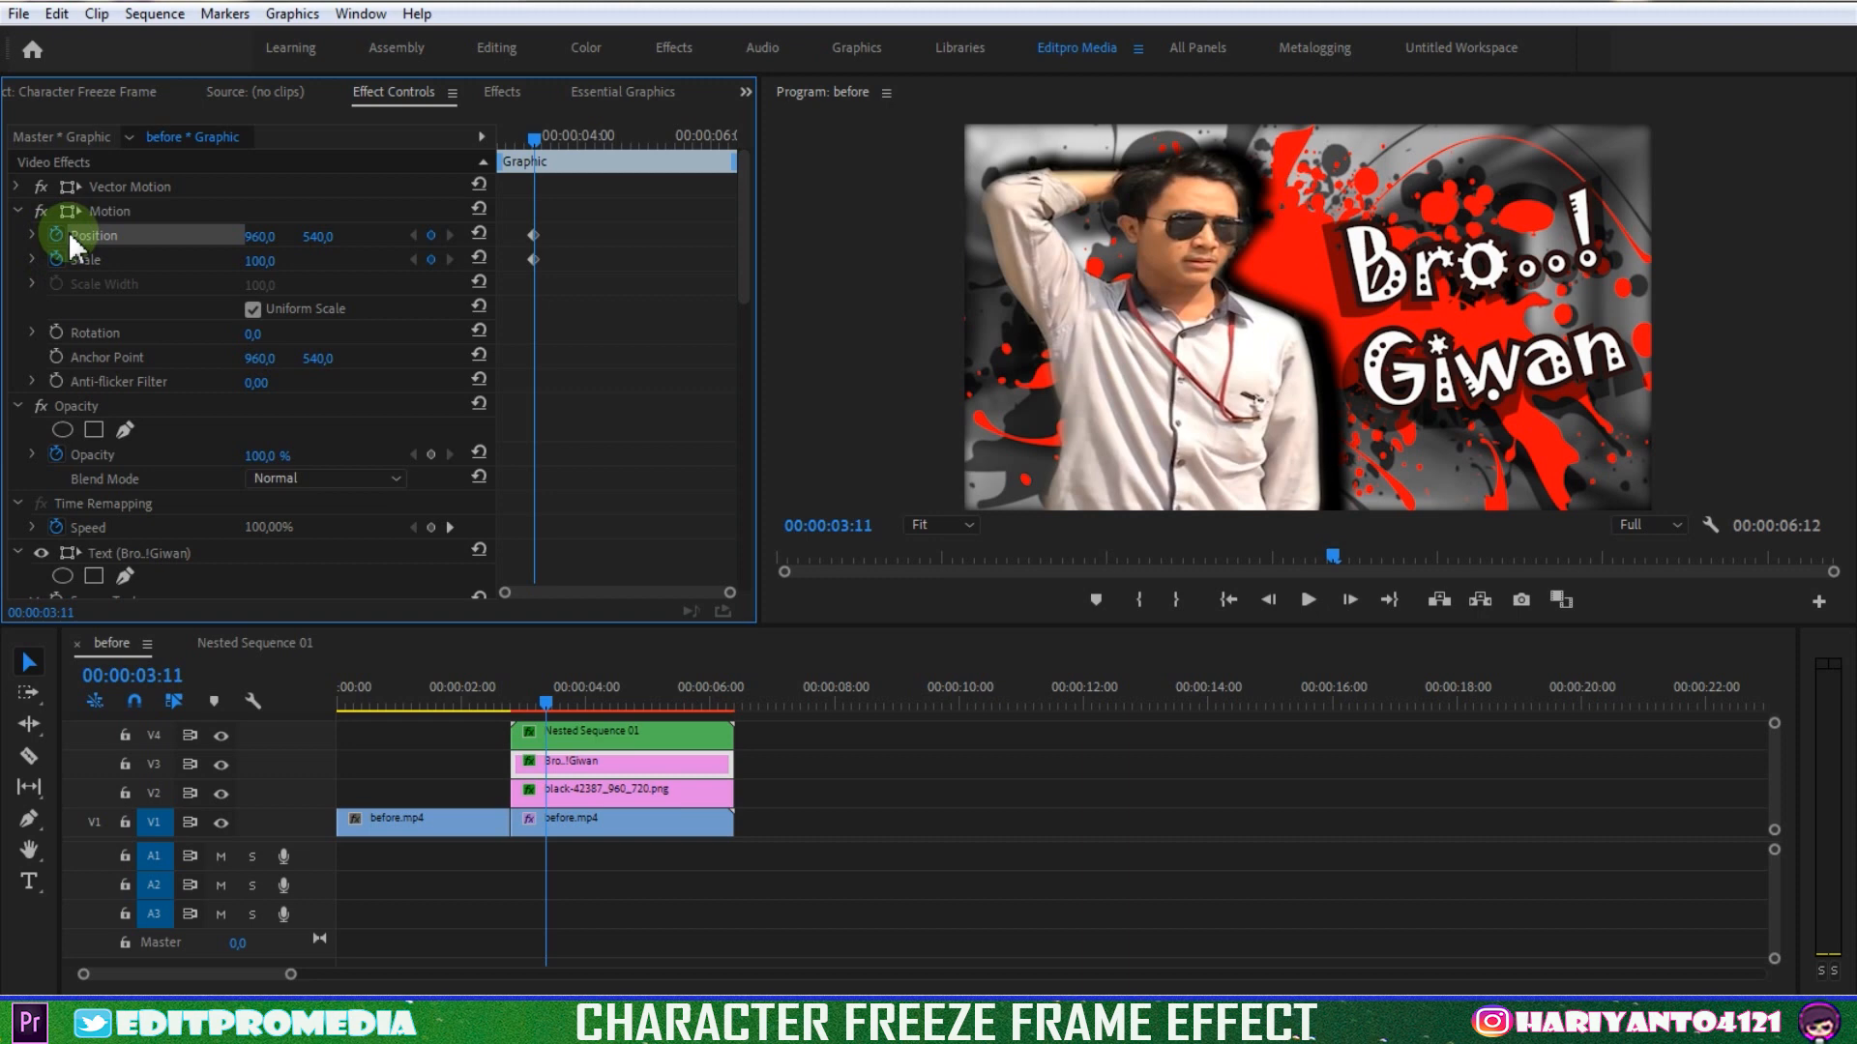
Add Scale and Position keyframes at the title clip's start, 00:00:02:24, with scale 25 and horizontal position 599
left_click_drag(537, 137, 499, 155)
left_click(431, 258)
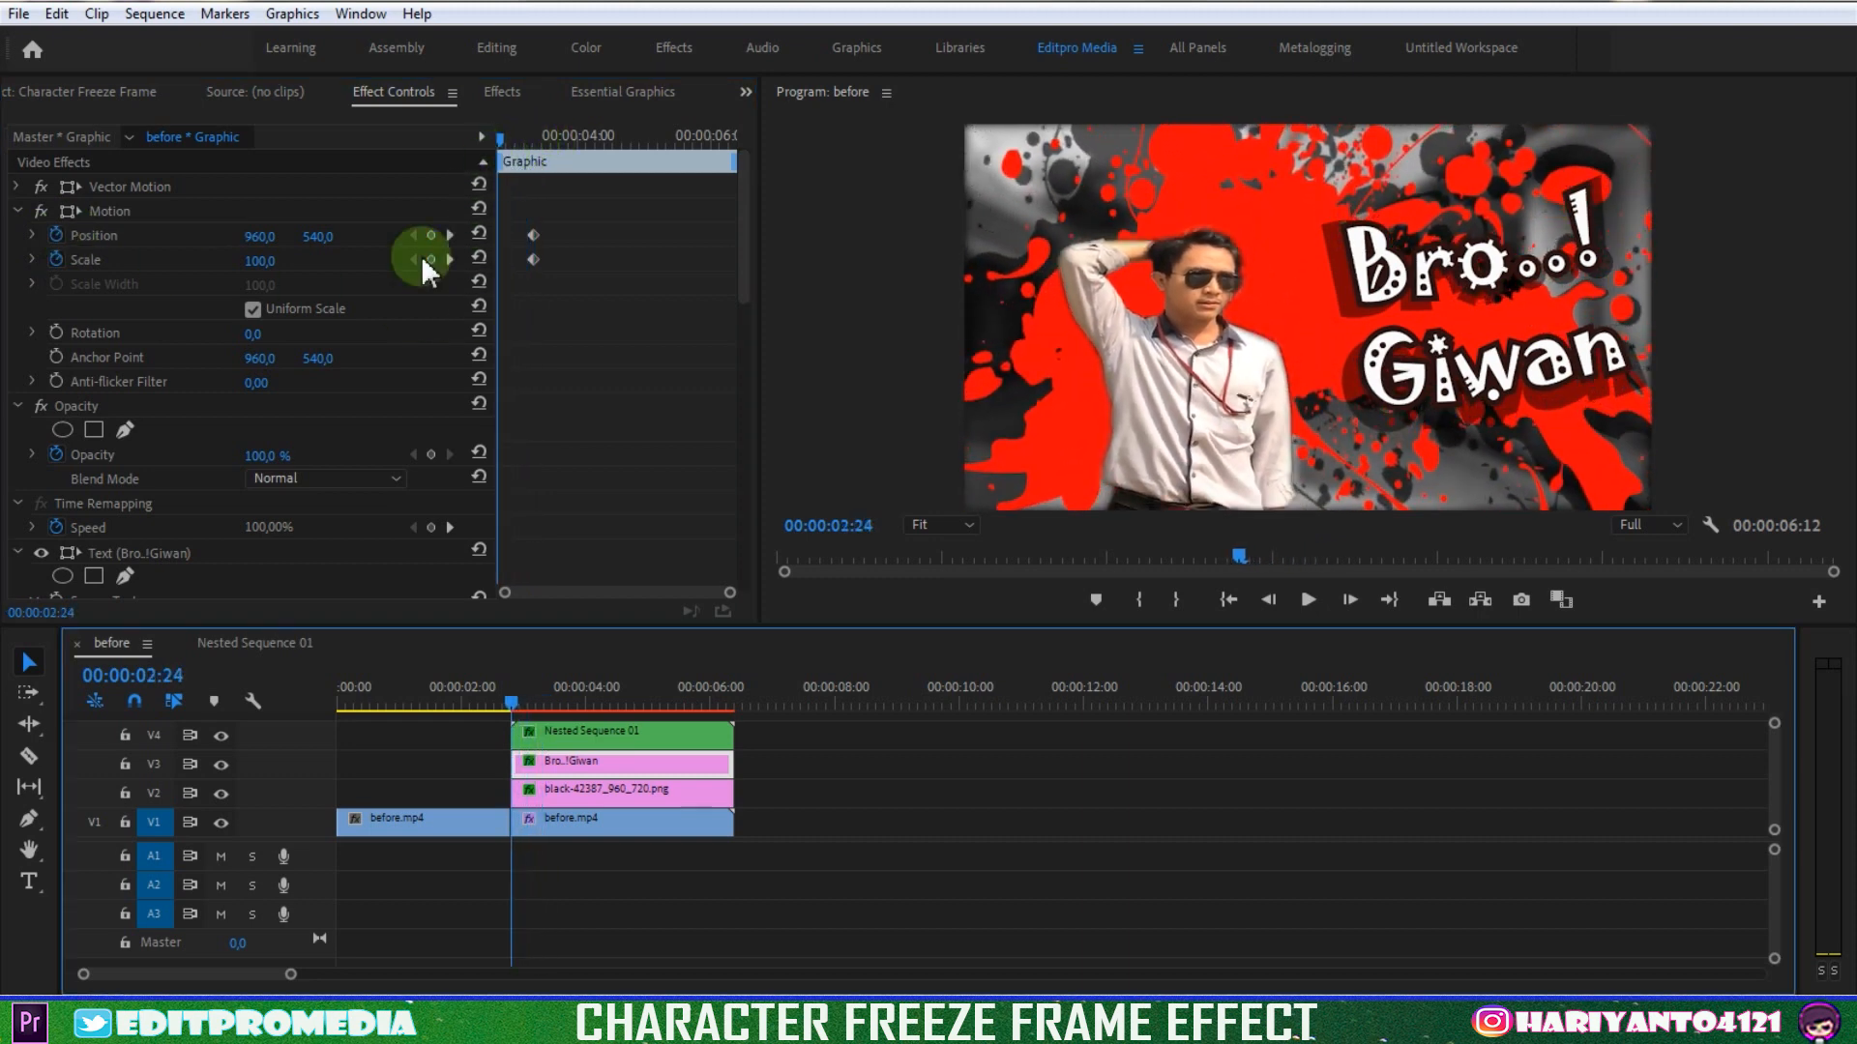
left_click(435, 235)
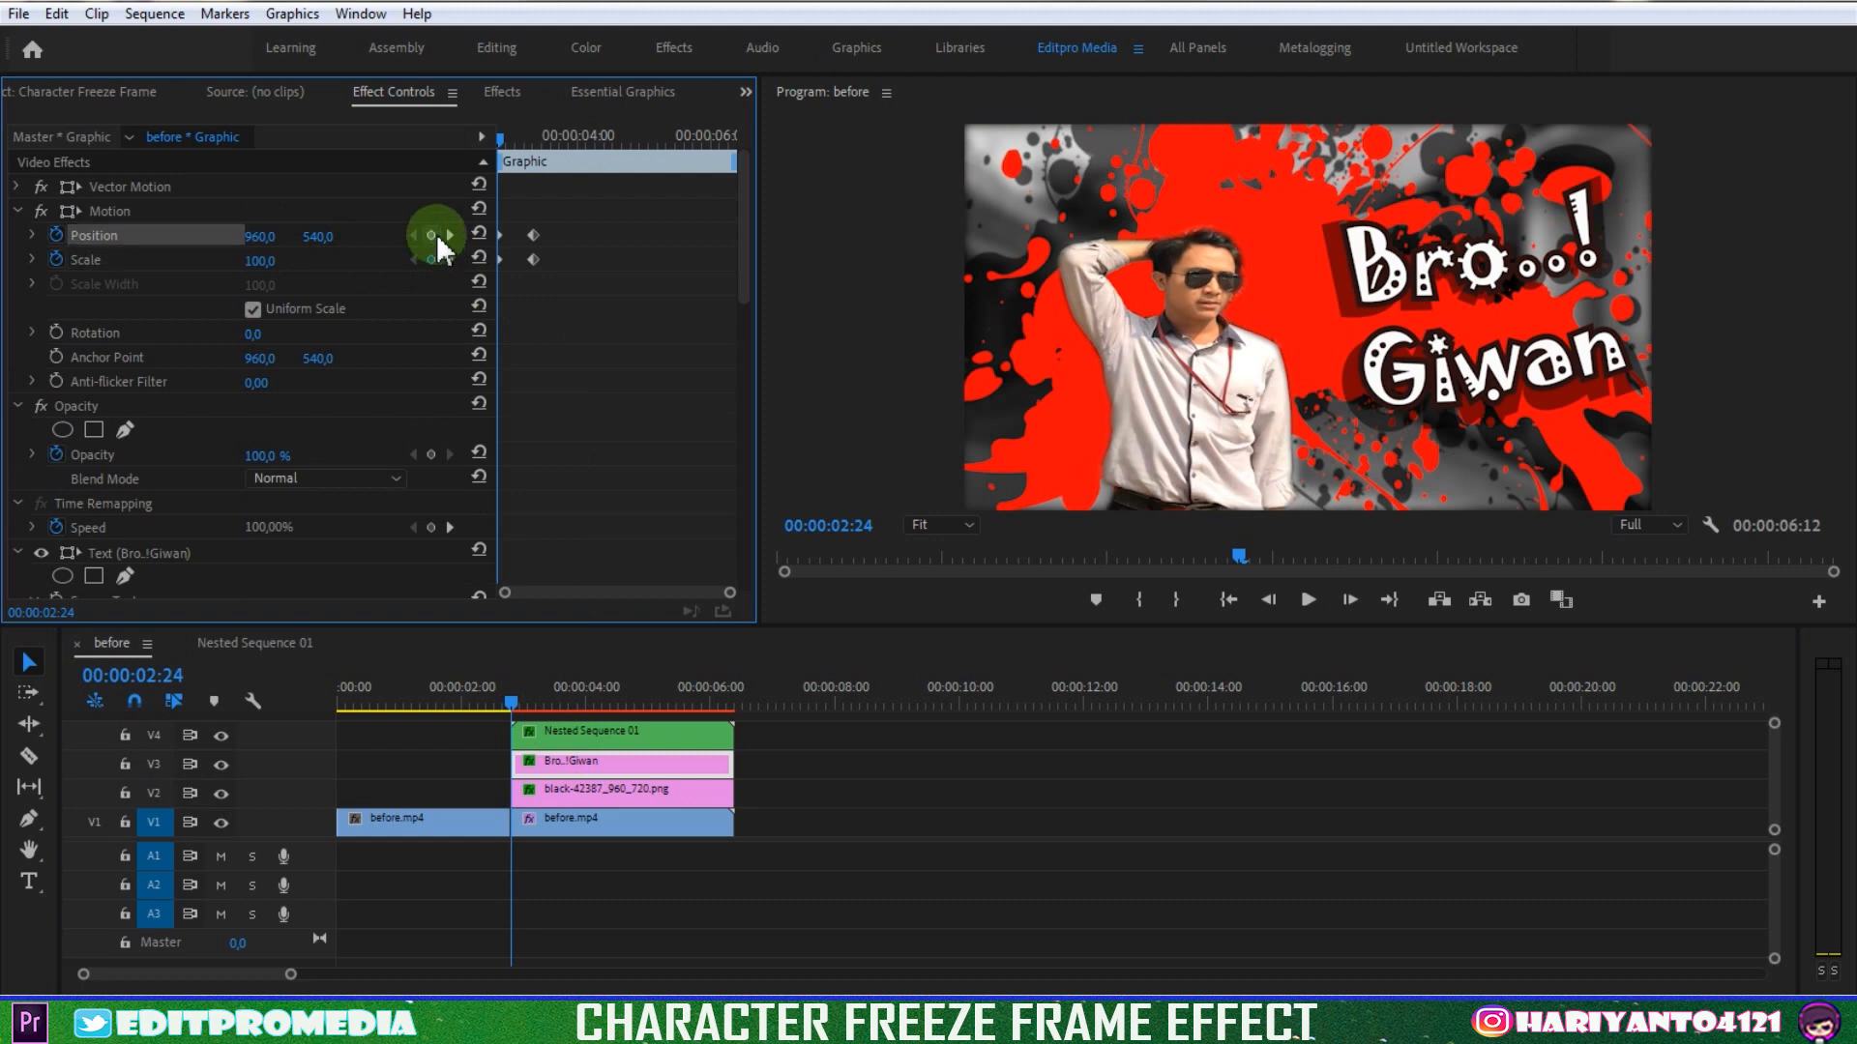
mouse_move(257, 259)
left_mouse_down()
mouse_move(183, 259)
mouse_move(240, 249)
left_mouse_up()
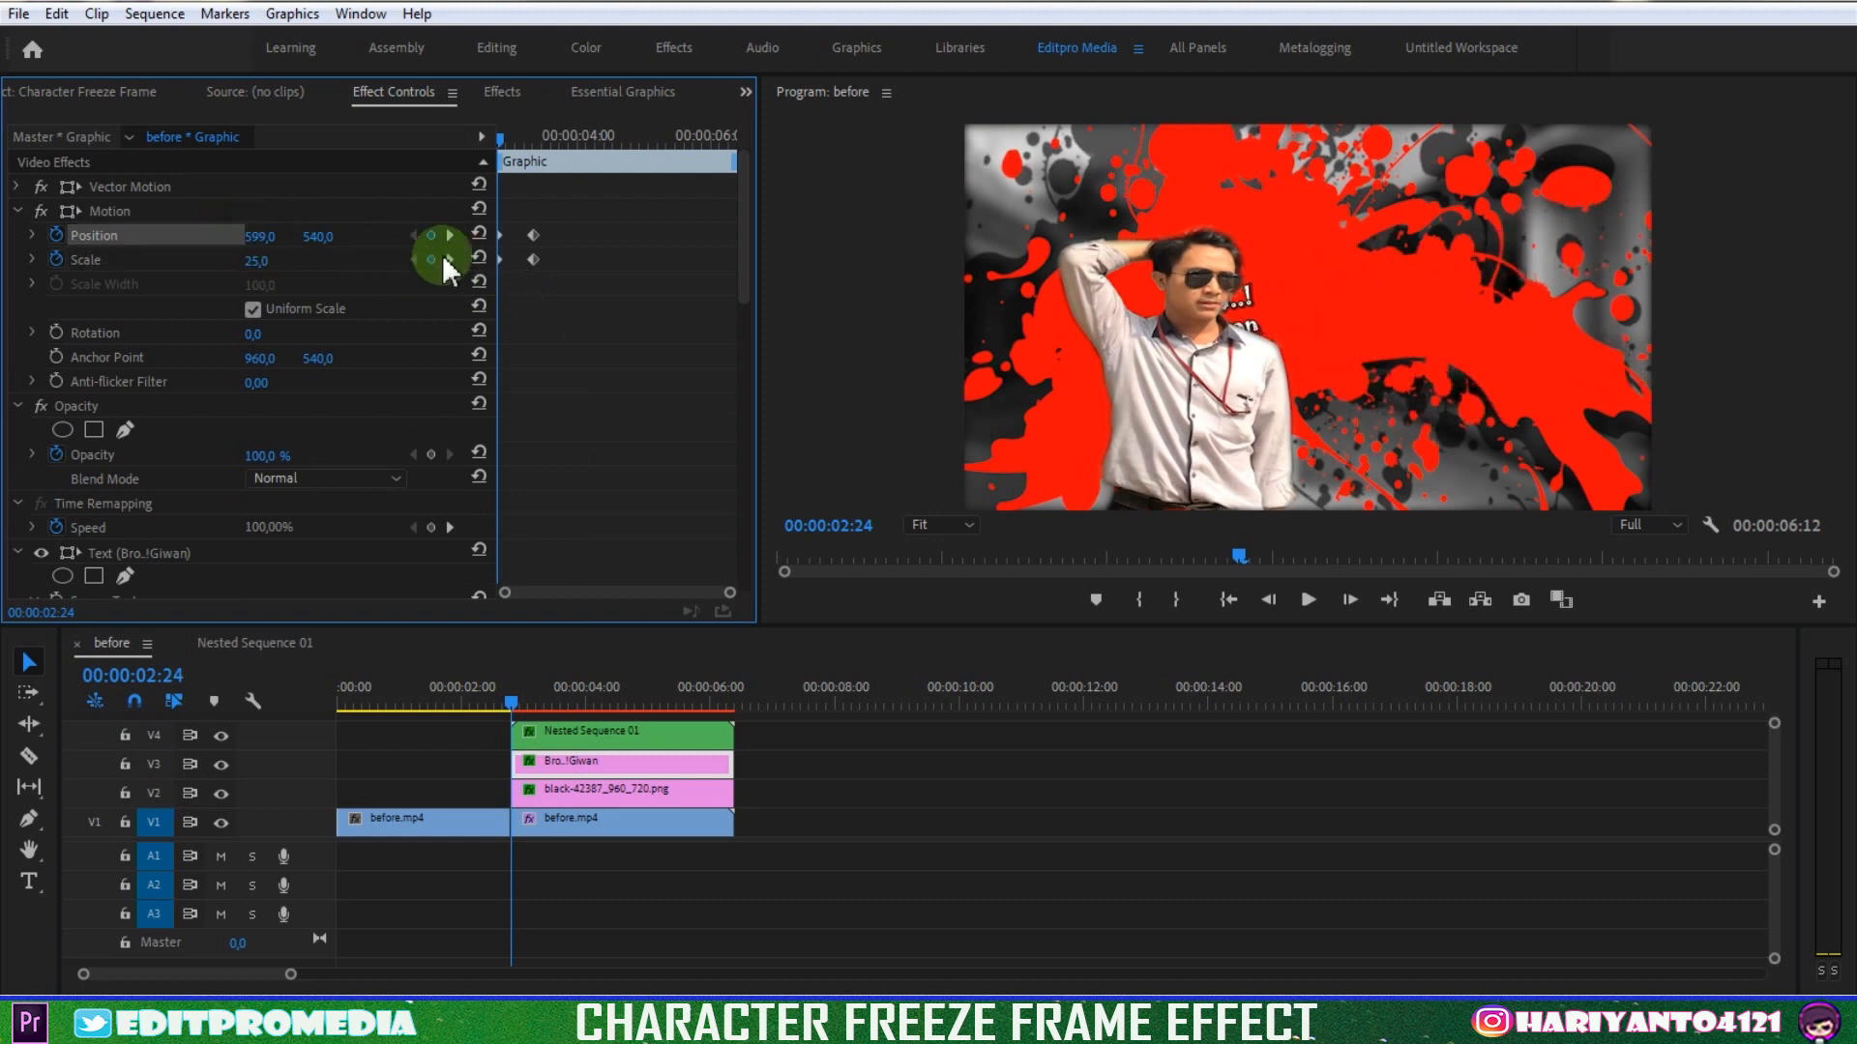
Scrub through the title's entrance animation and play the sequence from its beginning to review the effect
left_click_drag(500, 140, 523, 184)
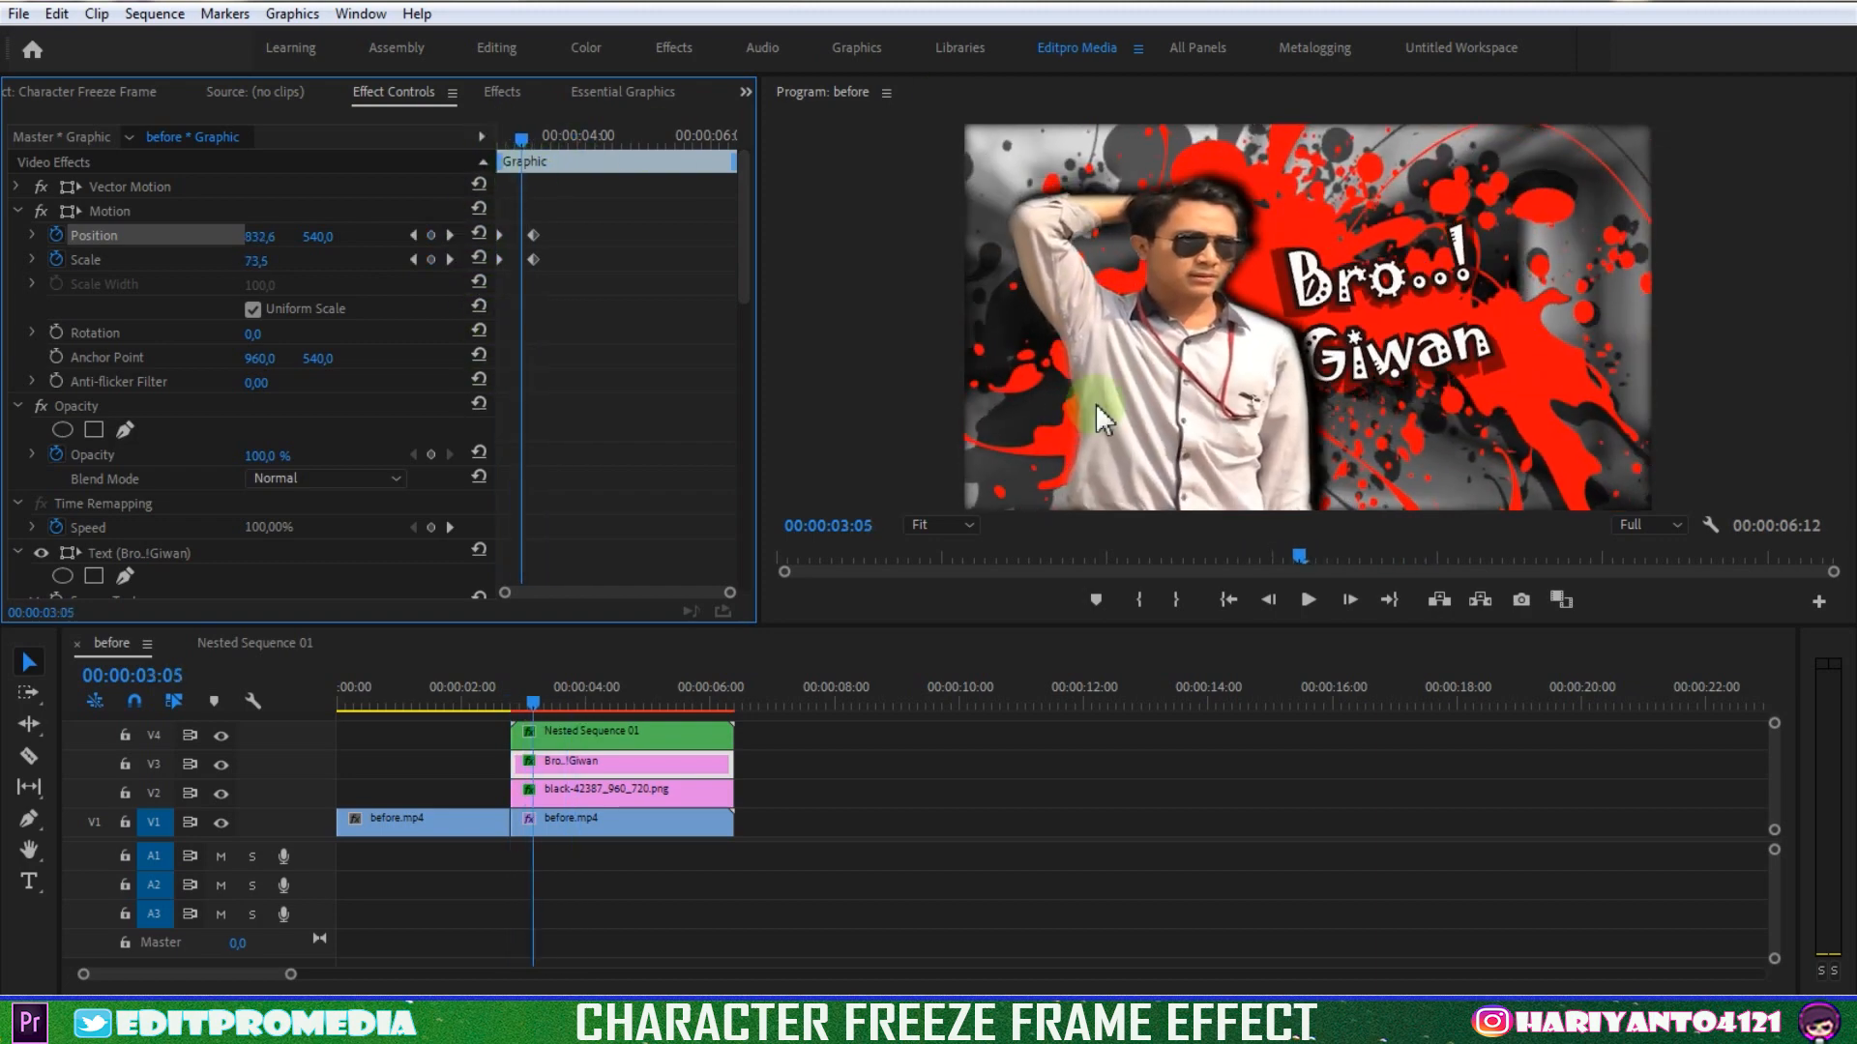
left_click(1226, 599)
key("space")
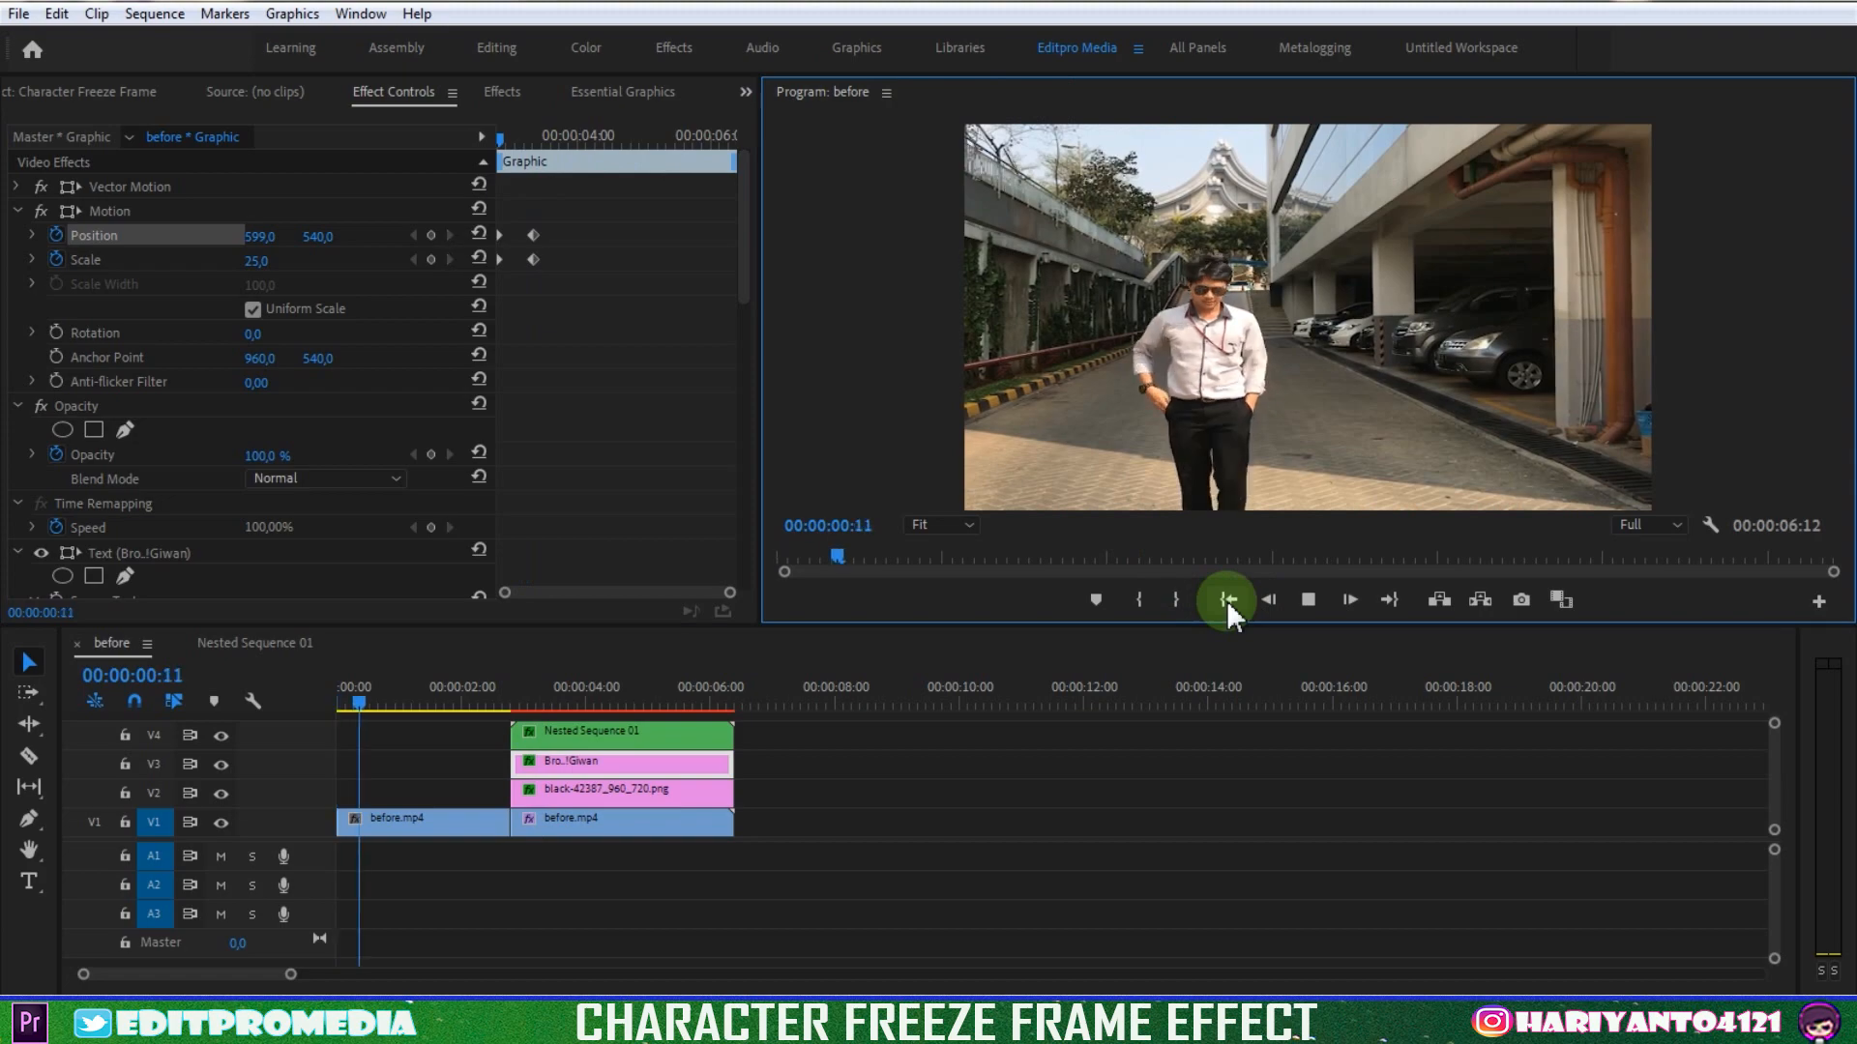